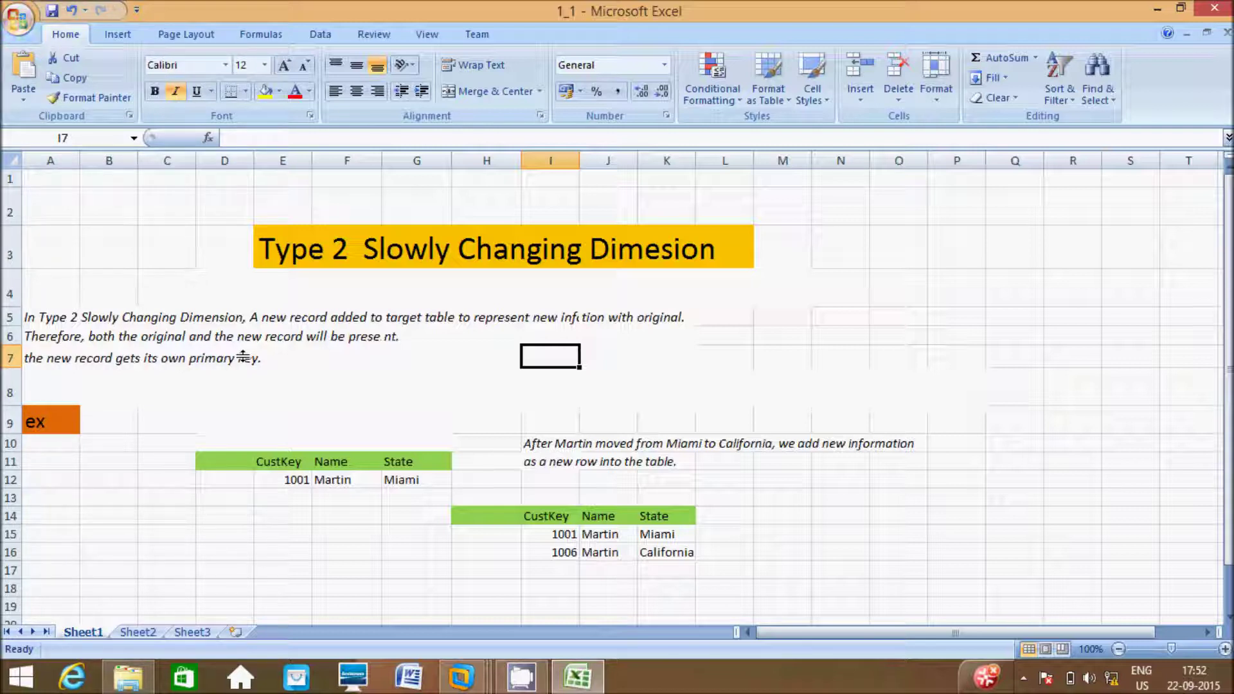
Examine the Type 2 example tables, comparing the original customer row with the row added for the new state and its key
{"action": "left_click", "coordinate": [50, 429]}
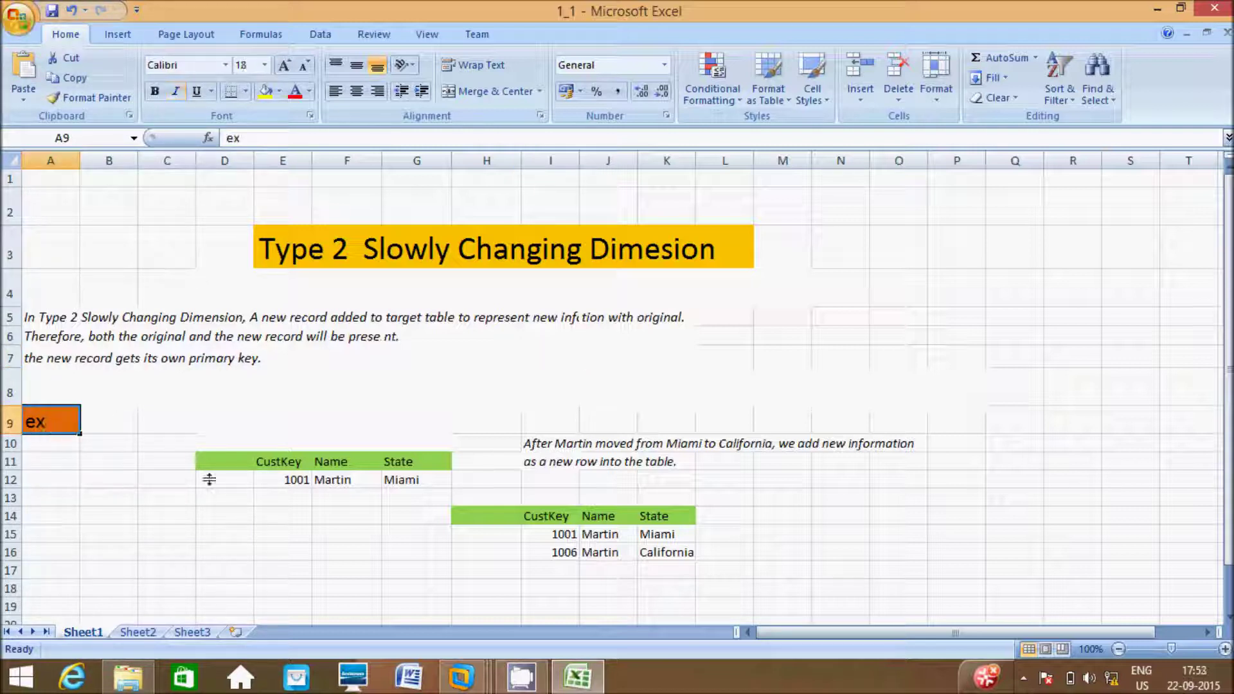
{"action": "left_click", "coordinate": [279, 465]}
{"action": "left_click", "coordinate": [325, 464]}
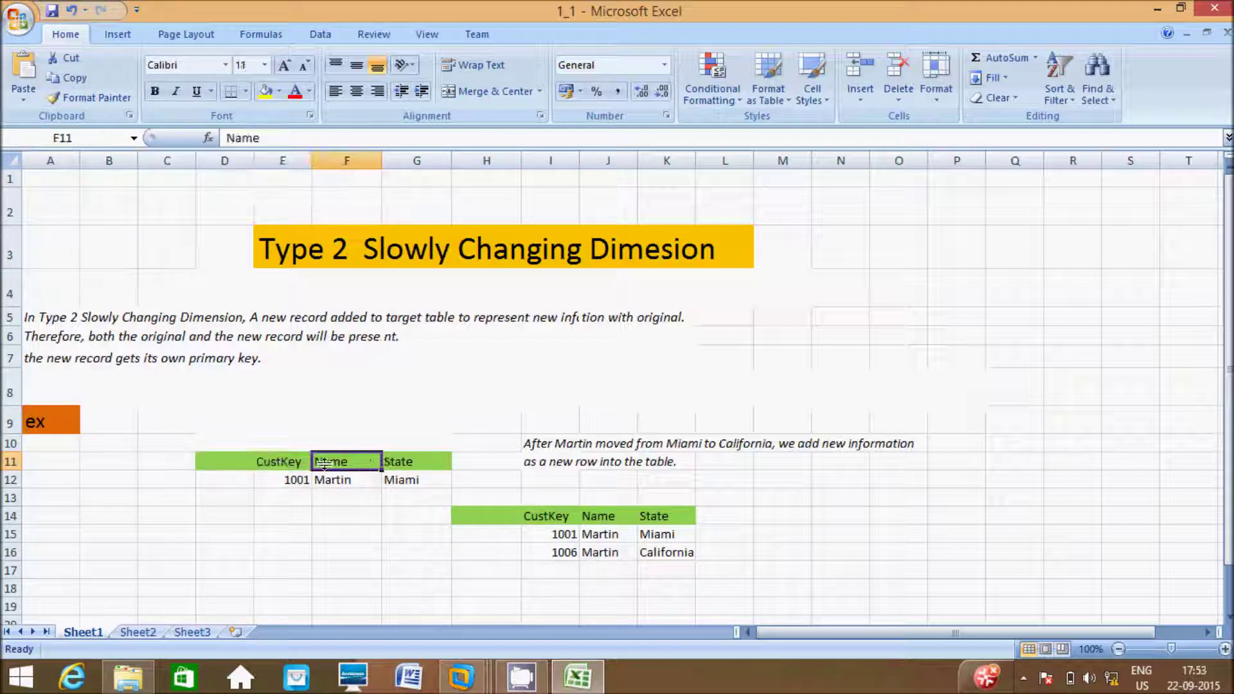
{"action": "left_click", "coordinate": [393, 464]}
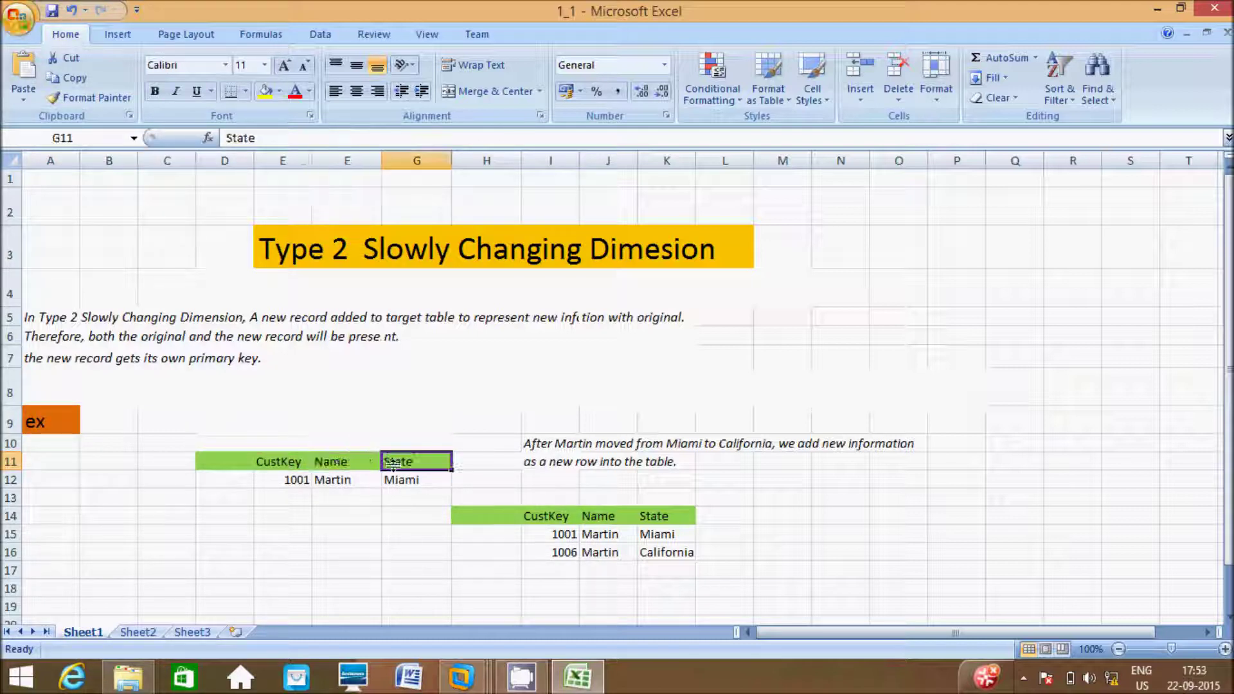
{"action": "left_click", "coordinate": [297, 479]}
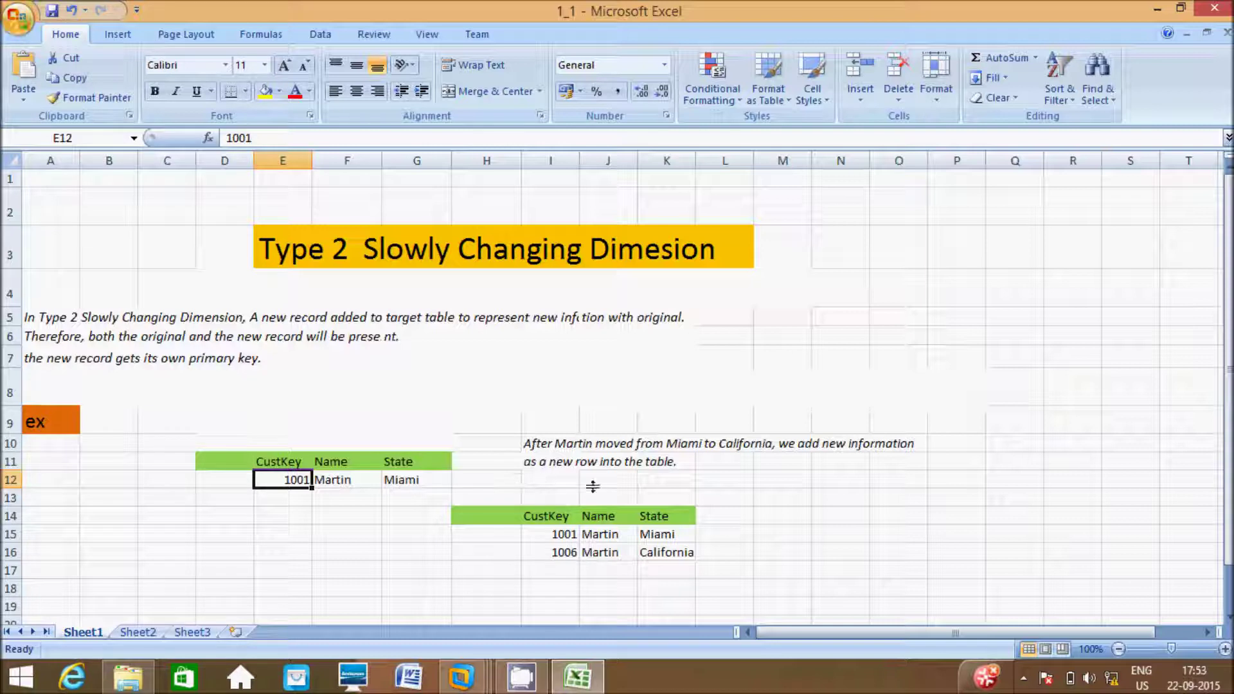
{"action": "left_click", "coordinate": [652, 537]}
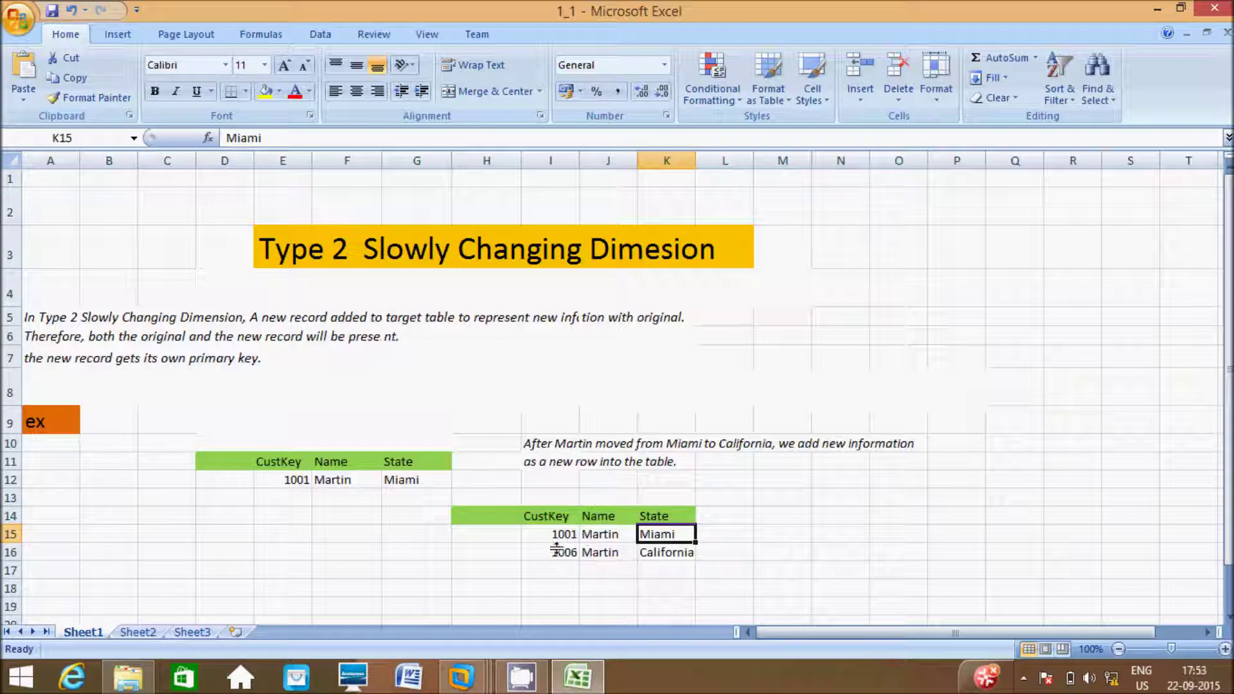
{"action": "left_click", "coordinate": [657, 555]}
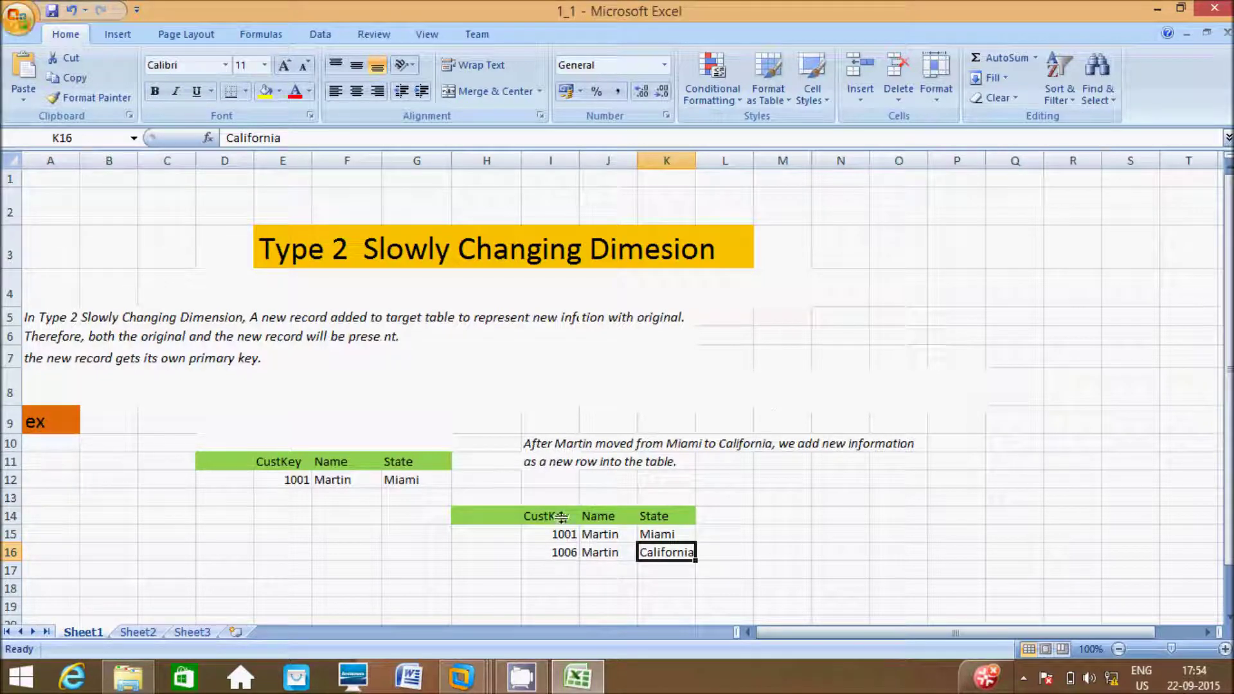
{"action": "left_click", "coordinate": [562, 551]}
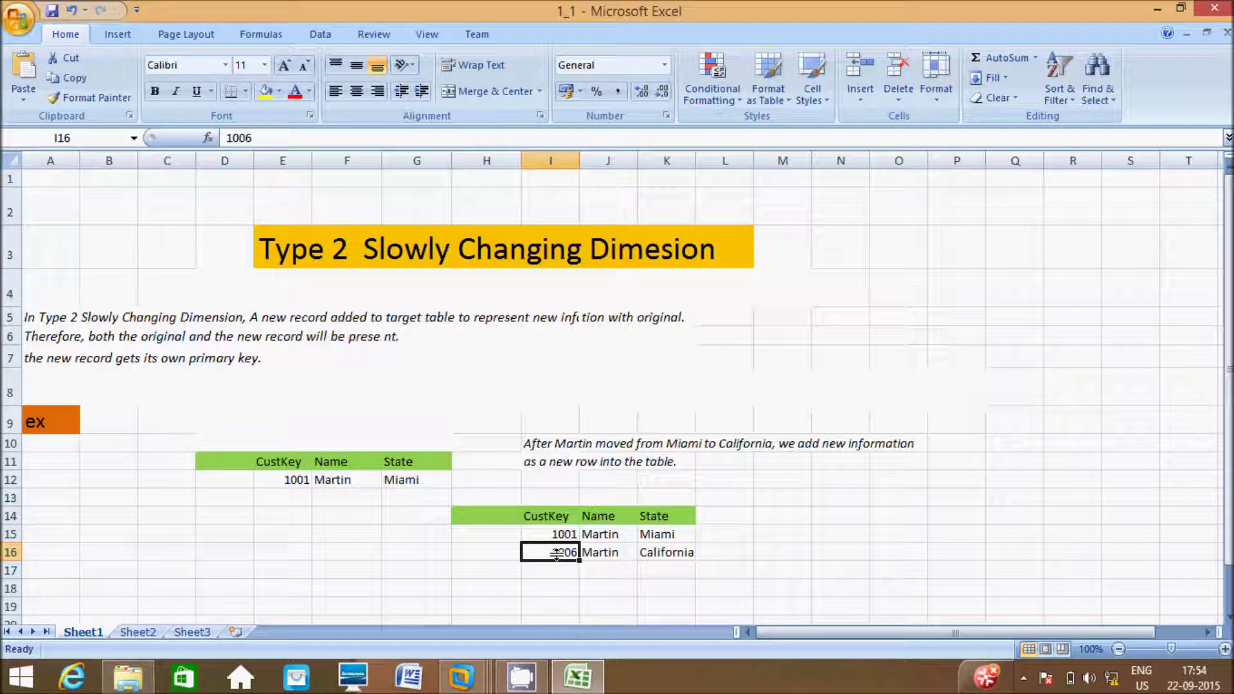
{"action": "left_click", "coordinate": [652, 535]}
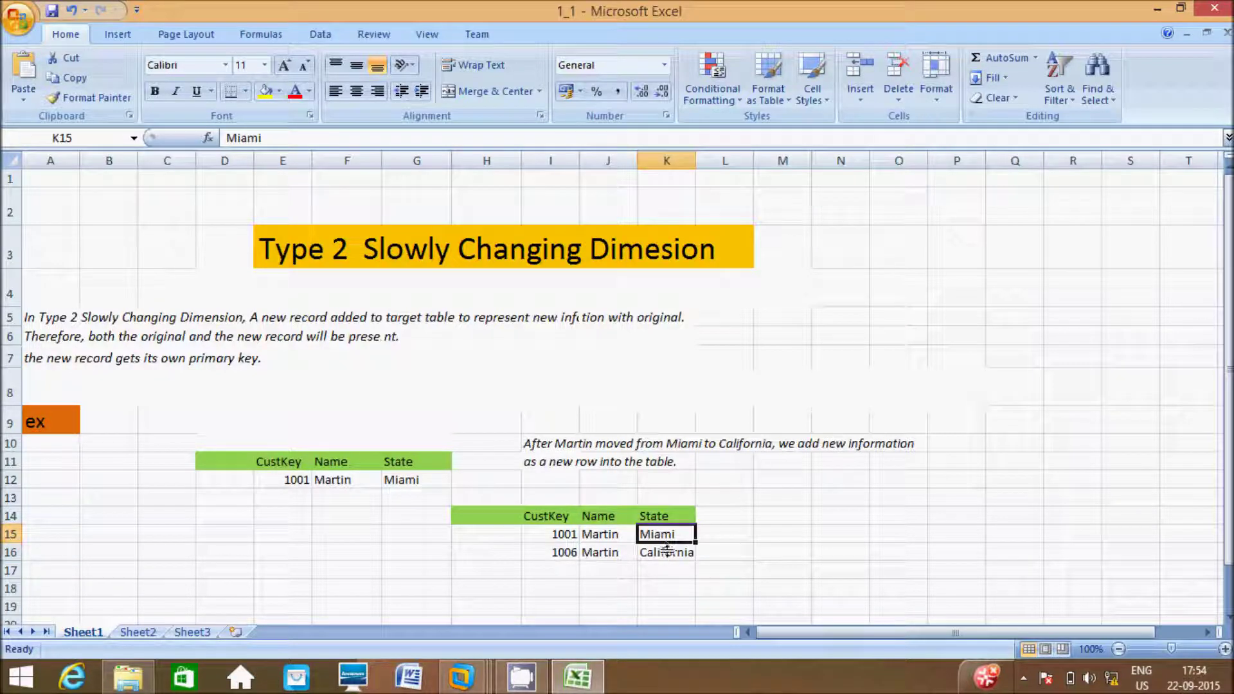
{"action": "left_click", "coordinate": [661, 552]}
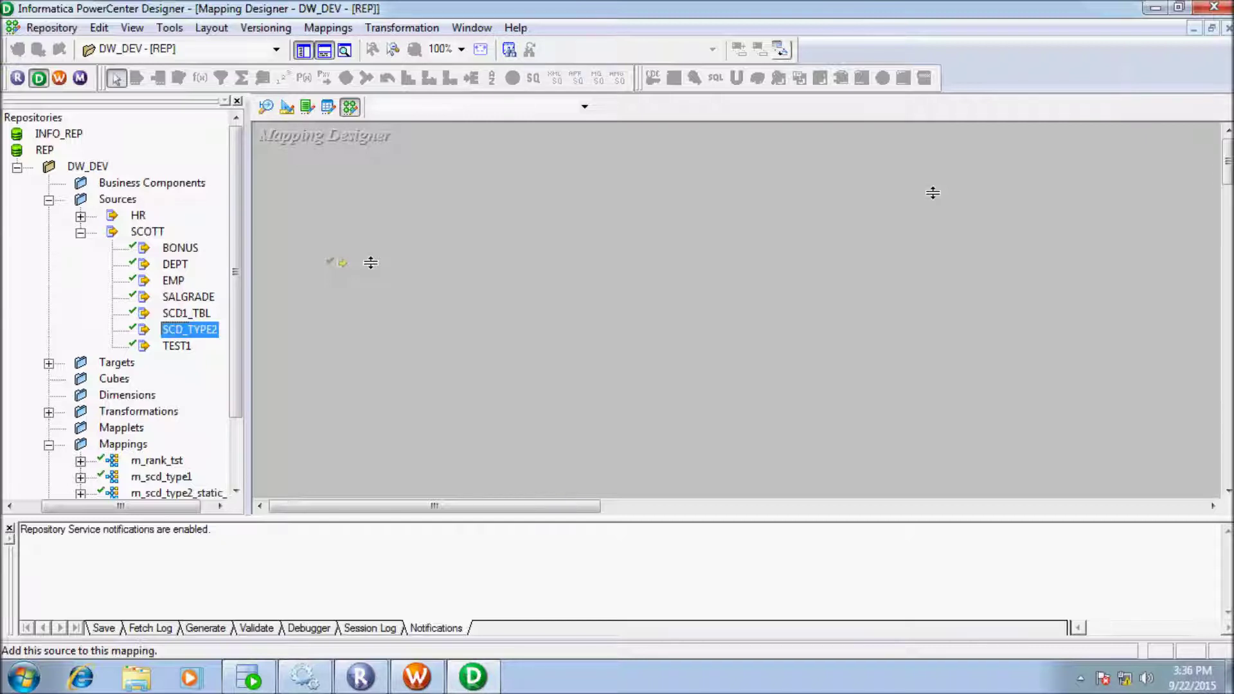
In Informatica PowerCenter Designer, add the SCD_TYPE2 source to the workspace and name the new mapping m_scd_type2_dy_lkp
{"action": "left_click_drag", "start_coordinate": [371, 262], "coordinate": [371, 262]}
{"action": "type", "text": "m"}
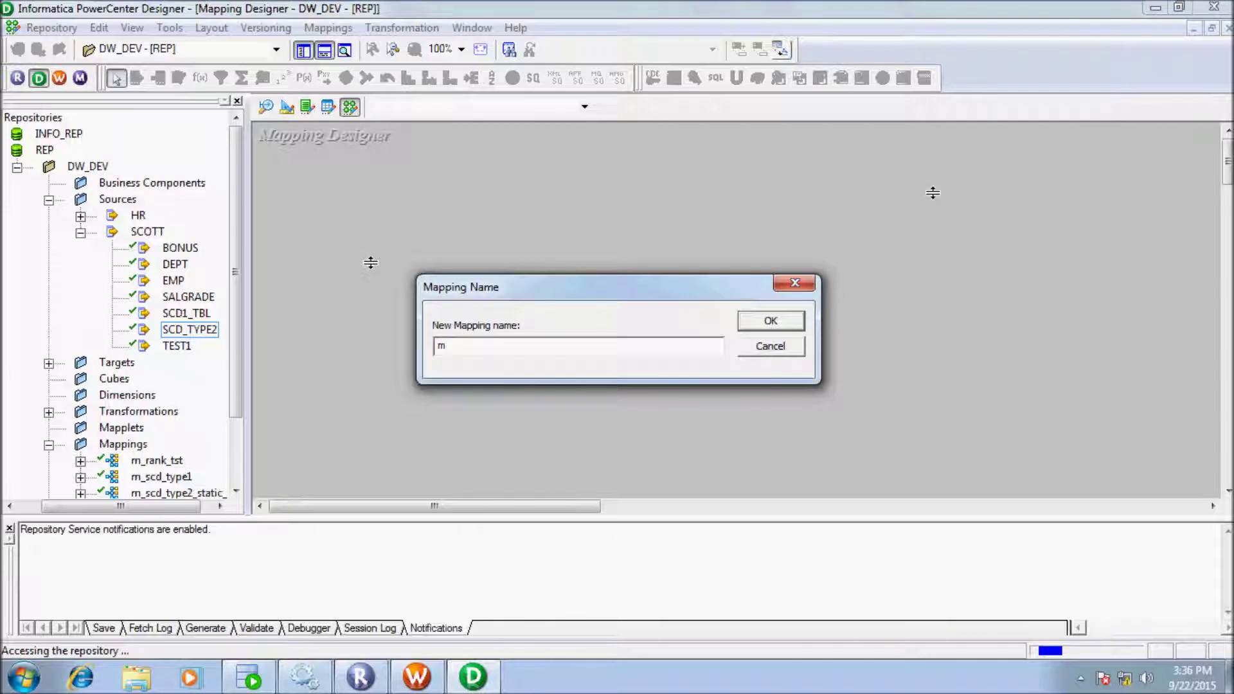
{"action": "type", "text": "_sc"}
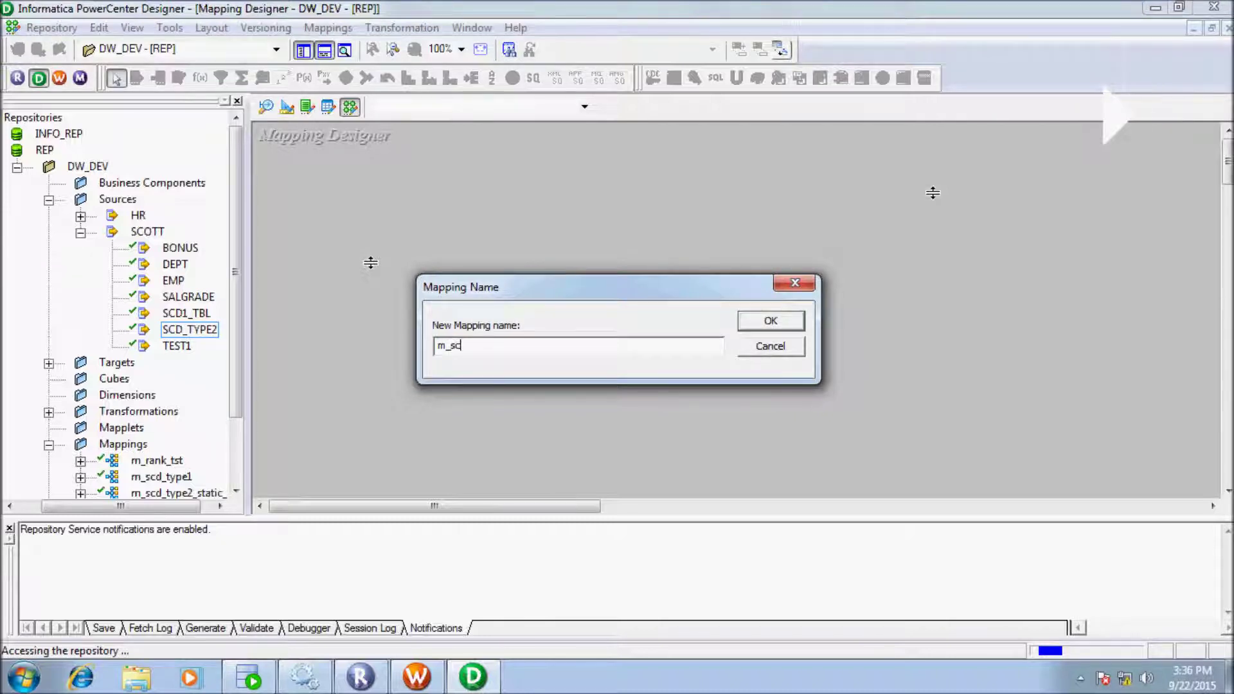
{"action": "type", "text": "d_type2"}
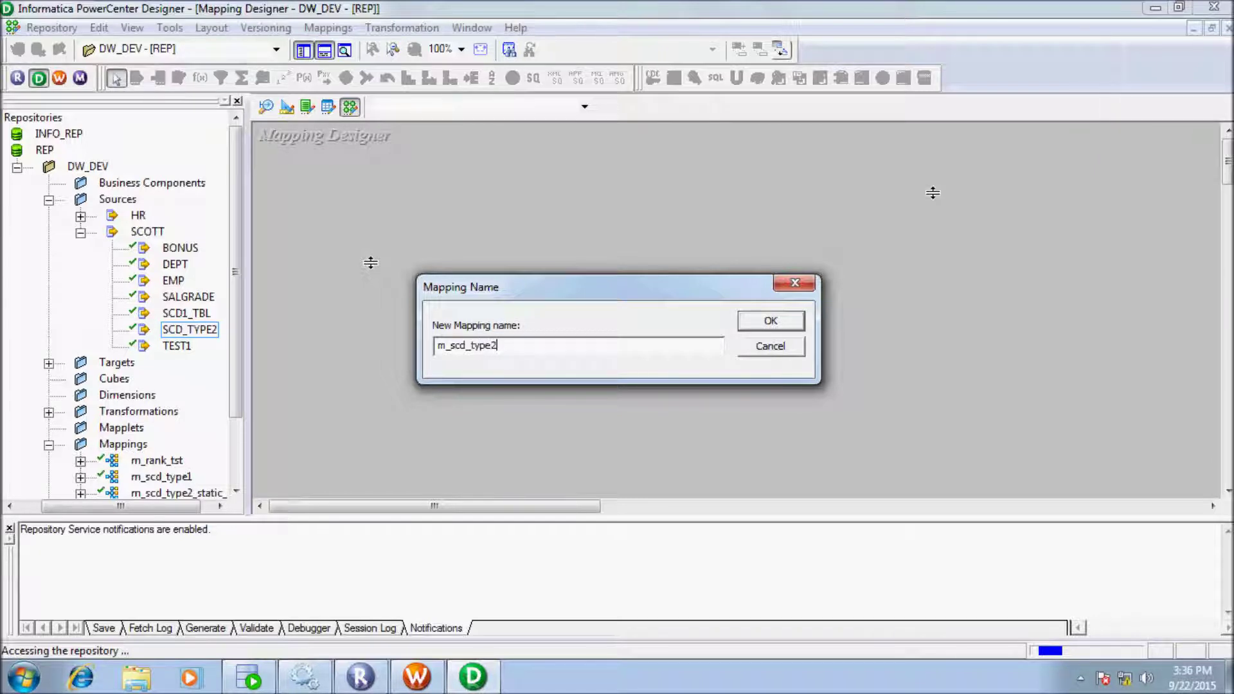
{"action": "type", "text": "_dy_lkp"}
{"action": "key", "text": "Return"}
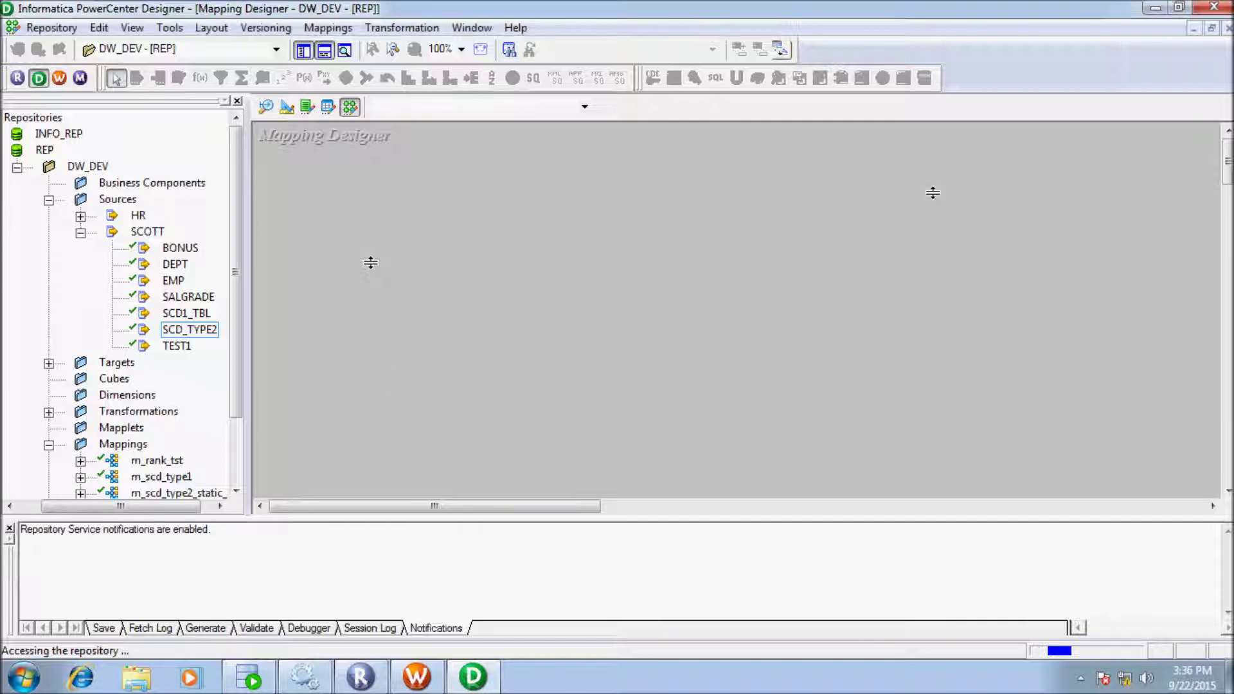
Move the source objects aside, place a Lookup transformation in the mapping and list the target tables for its lookup table
{"action": "left_click_drag", "start_coordinate": [428, 279], "coordinate": [300, 185]}
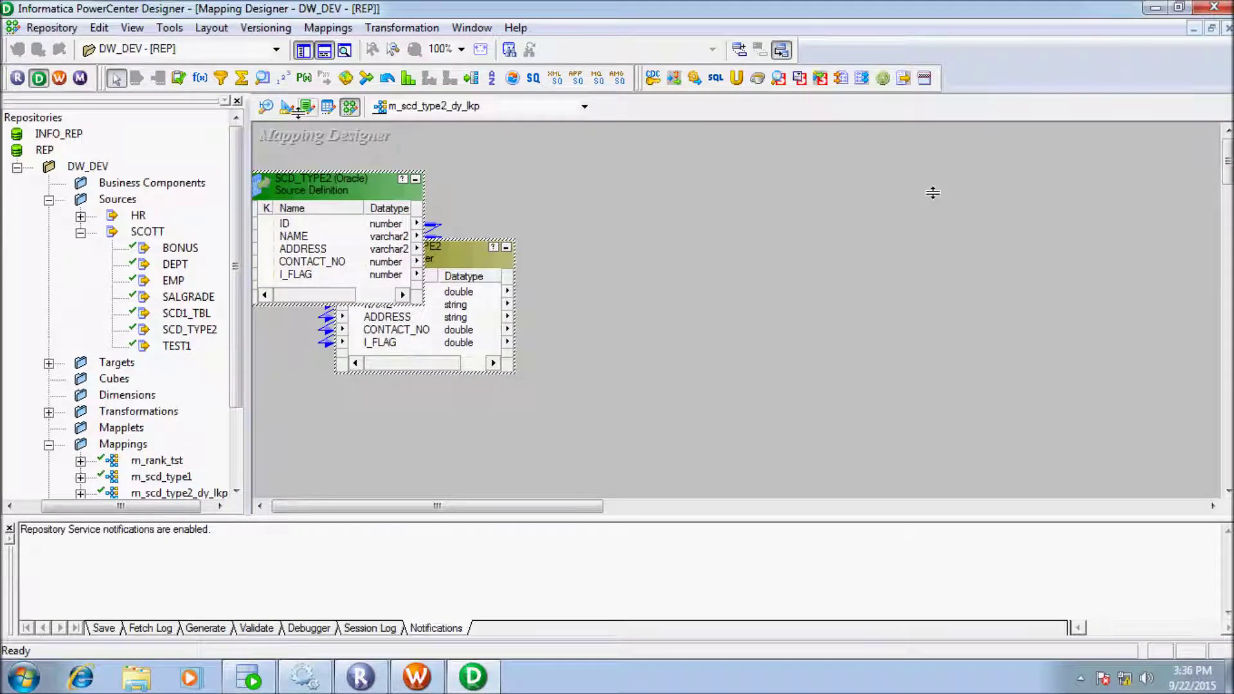
{"action": "left_click", "coordinate": [263, 78]}
{"action": "left_click", "coordinate": [644, 157]}
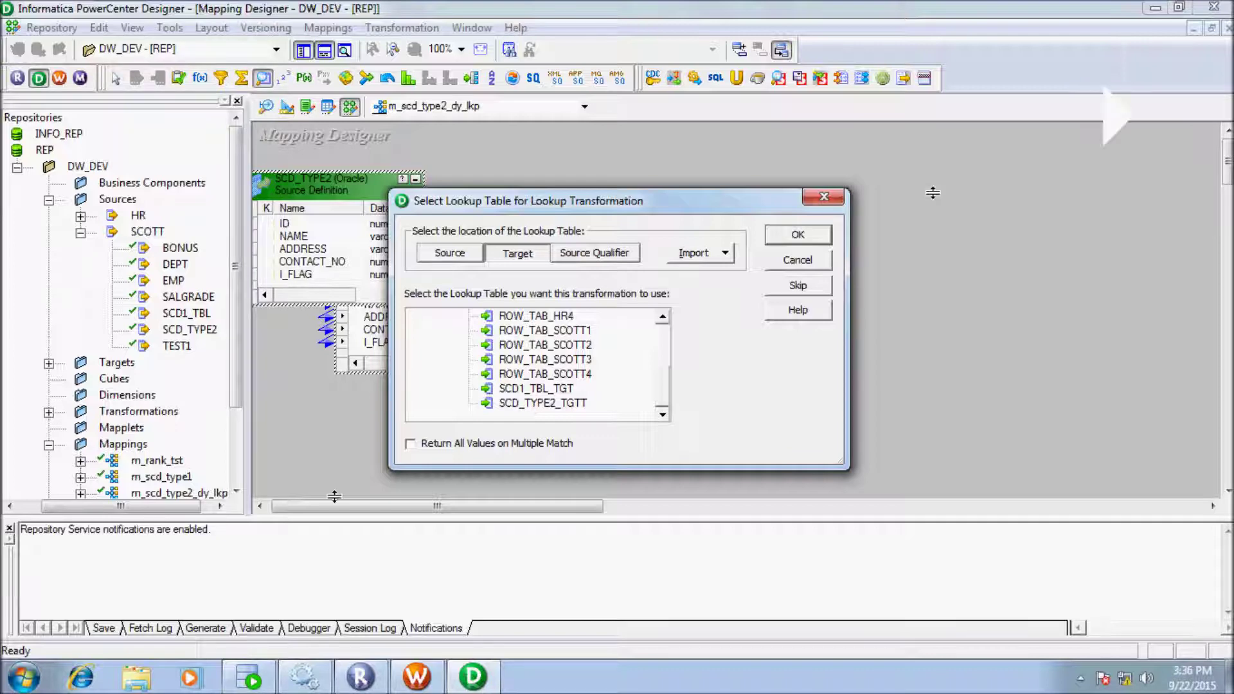
Switch to Oracle SQL Developer and truncate the SCD_TYPE2_TGTT table in the SCOTT connection
{"action": "left_click", "coordinate": [249, 677]}
{"action": "left_click", "coordinate": [429, 86]}
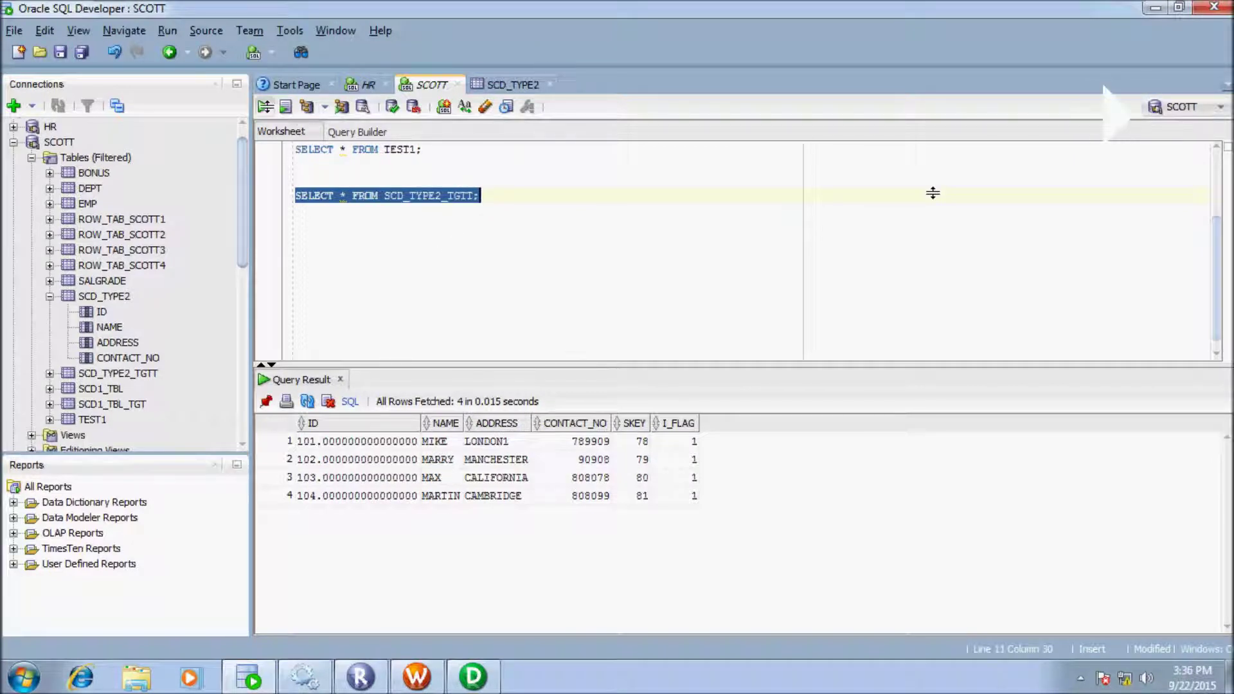
{"action": "right_click", "coordinate": [80, 374]}
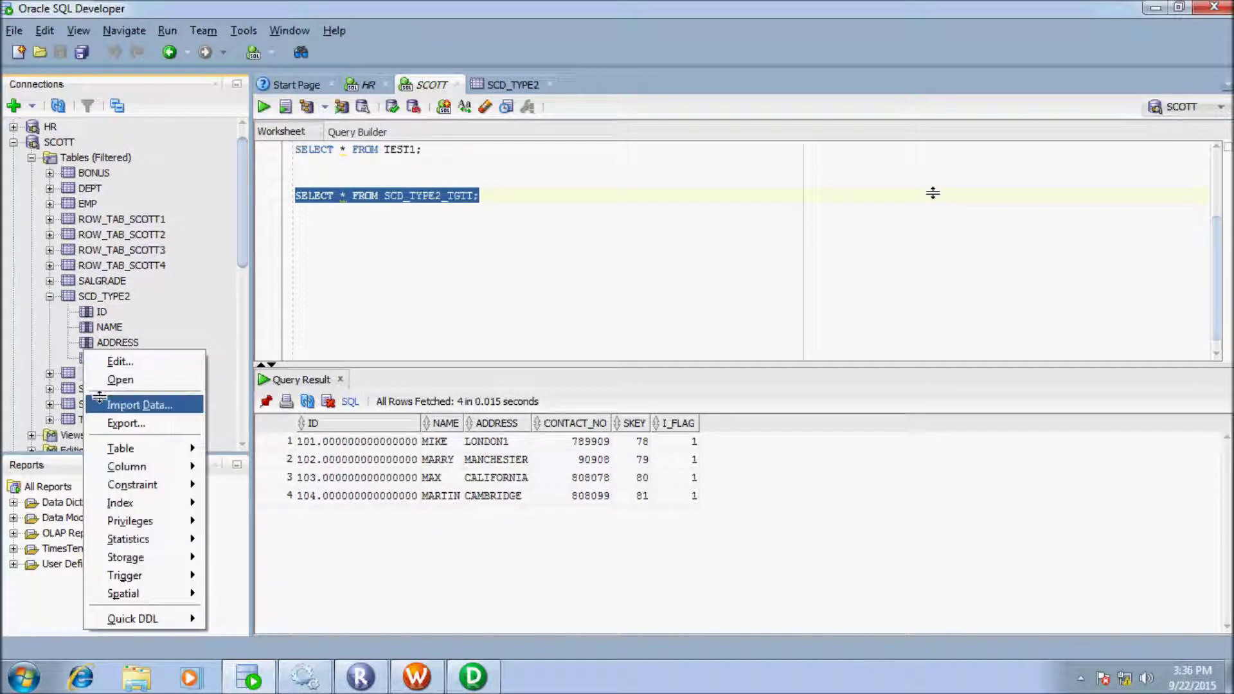
{"action": "mouse_move", "coordinate": [122, 447]}
{"action": "left_click", "coordinate": [249, 502]}
{"action": "left_click", "coordinate": [617, 445]}
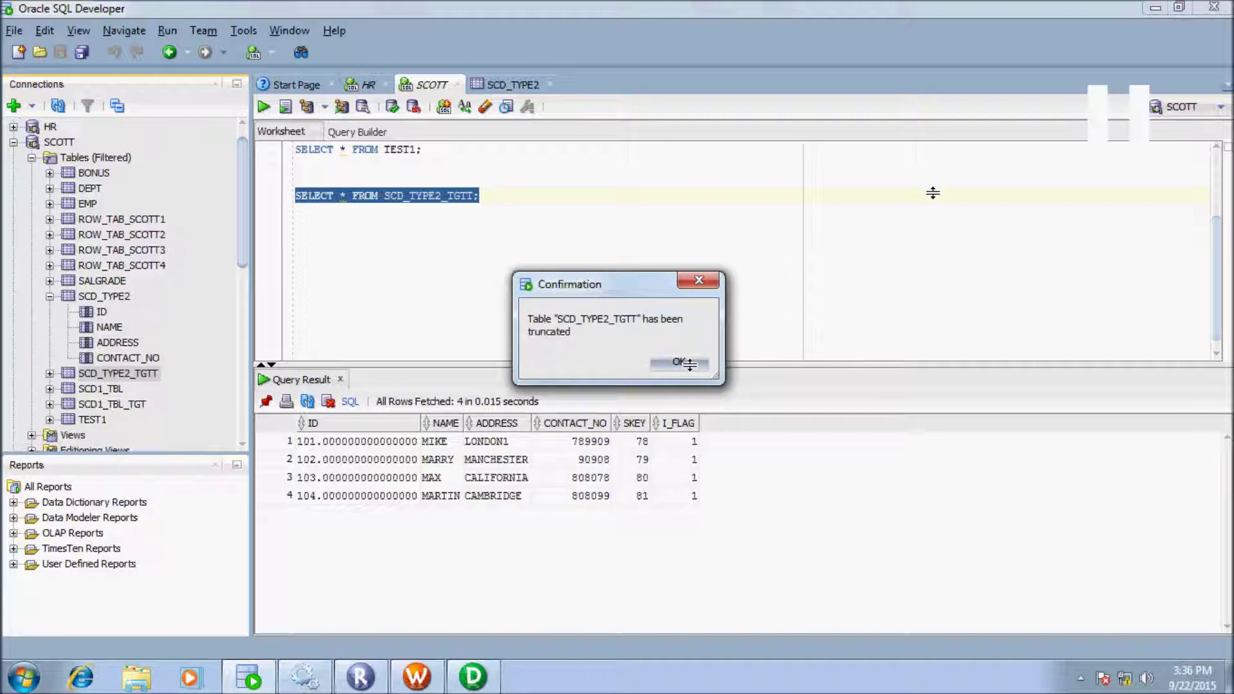
{"action": "left_click", "coordinate": [688, 365]}
{"action": "left_click", "coordinate": [454, 291]}
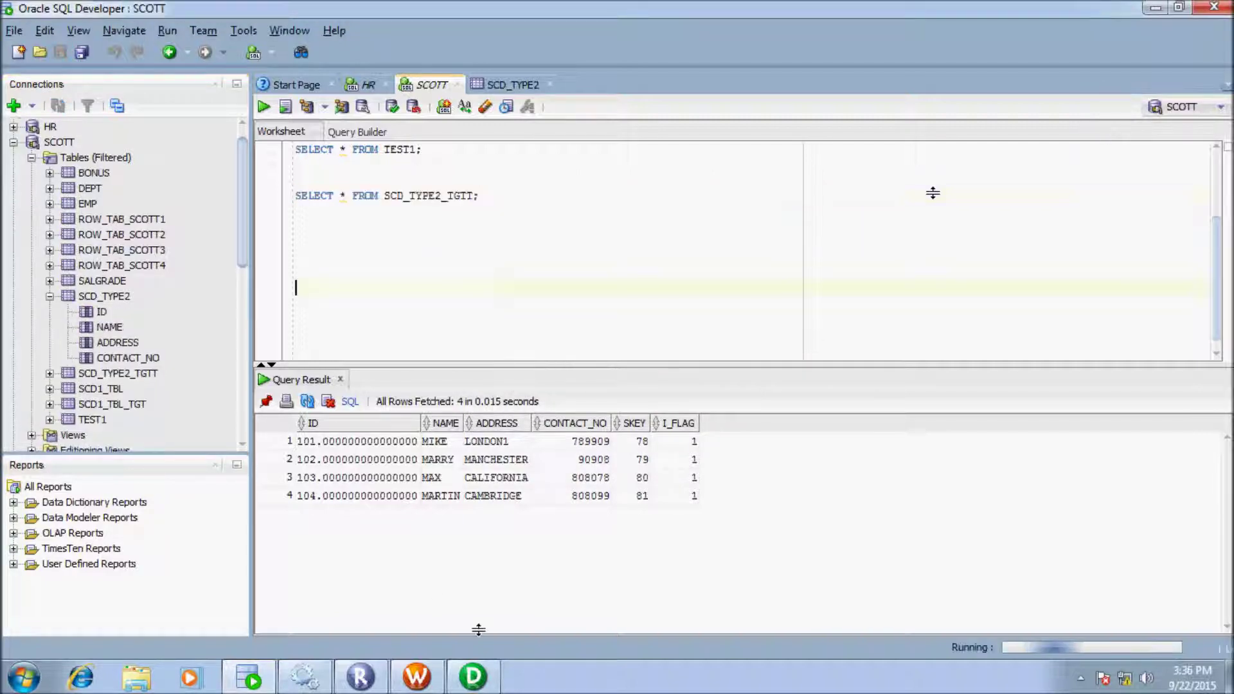
Switch back to PowerCenter Designer, use target table SCD_TYPE2_TGTT as the lookup table and reposition the Lookup transformation
{"action": "left_click", "coordinate": [472, 676]}
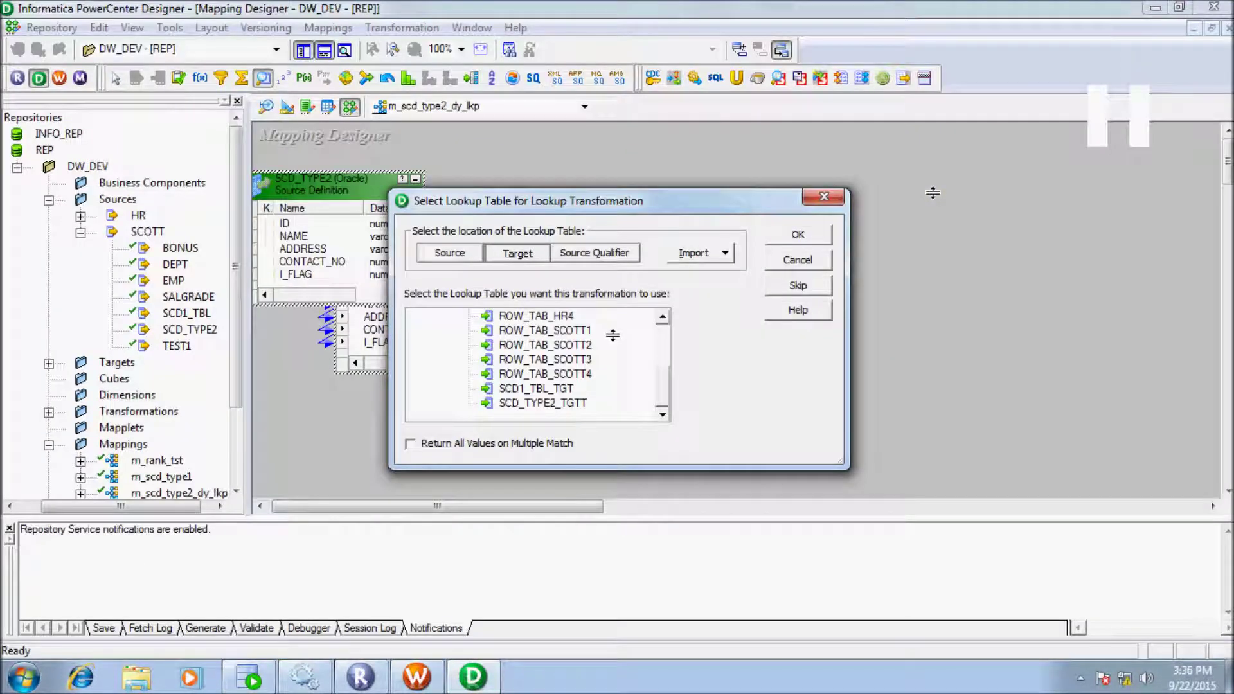
{"action": "left_click", "coordinate": [544, 404]}
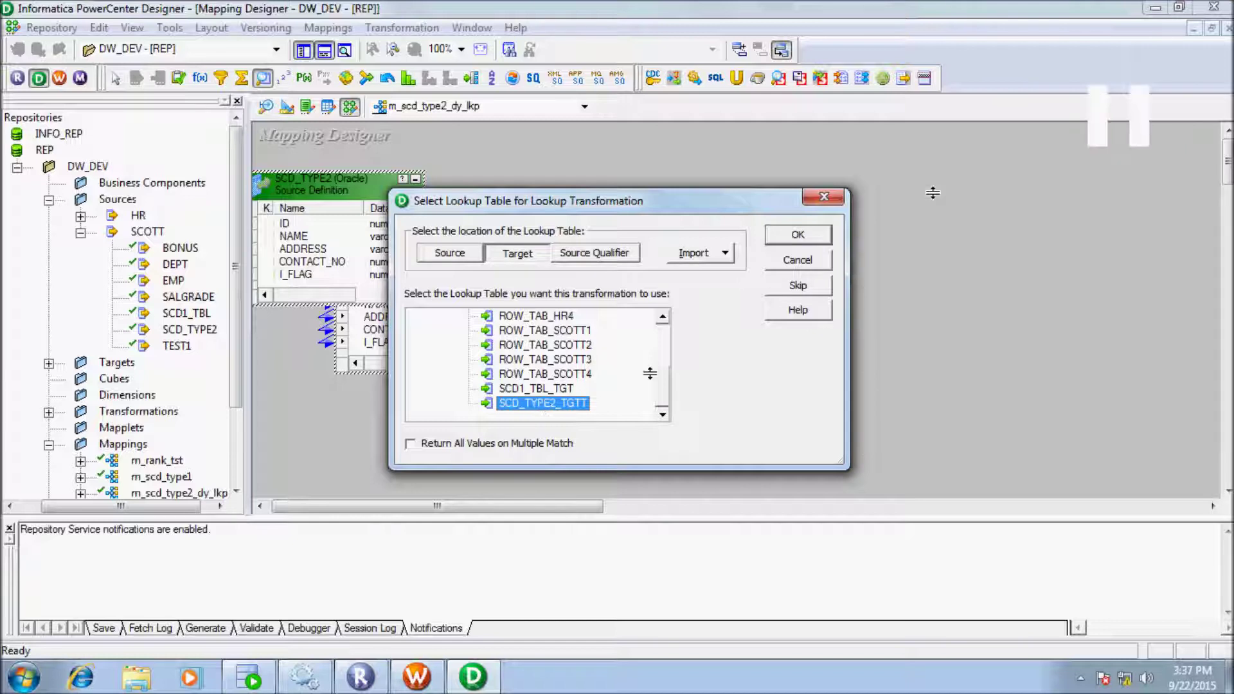
{"action": "left_click", "coordinate": [779, 236]}
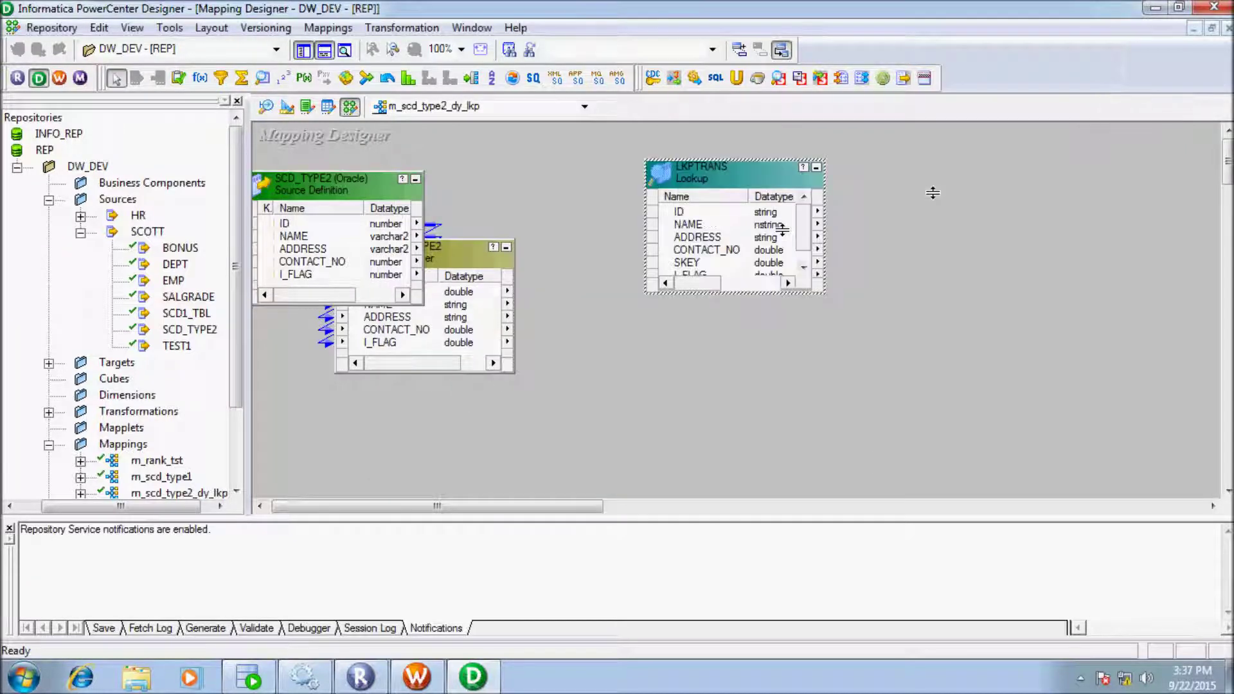
{"action": "left_click_drag", "start_coordinate": [702, 178], "coordinate": [679, 146]}
Link the ID, NAME, ADDRESS and CONTACT_NO ports of SQ_SCD_TYPE2 into the Lookup transformation as new ports
{"action": "left_click", "coordinate": [441, 302]}
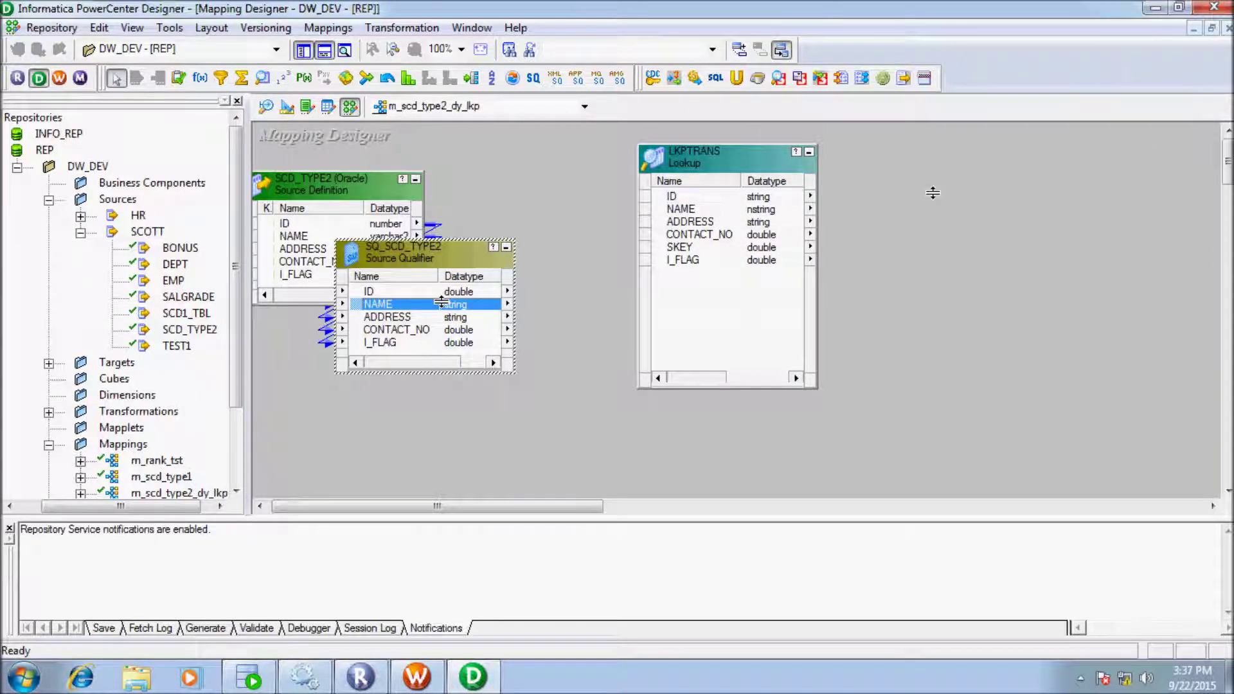
{"action": "right_click", "coordinate": [441, 302]}
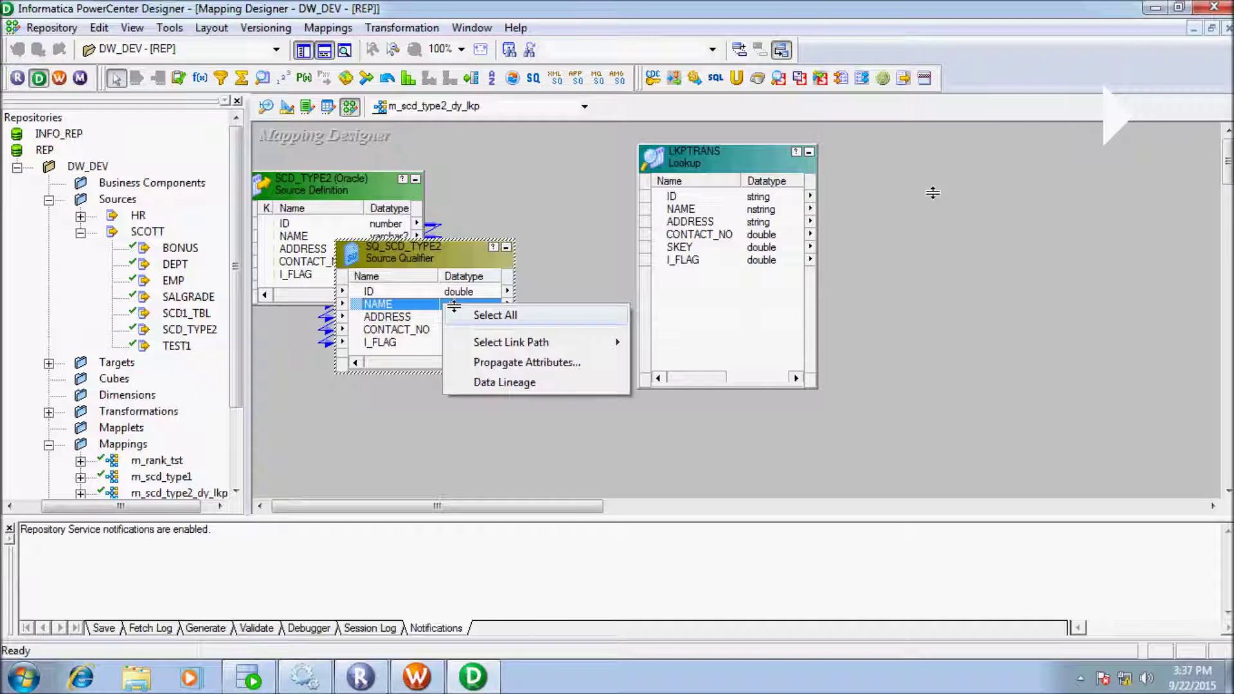
{"action": "left_click", "coordinate": [469, 310]}
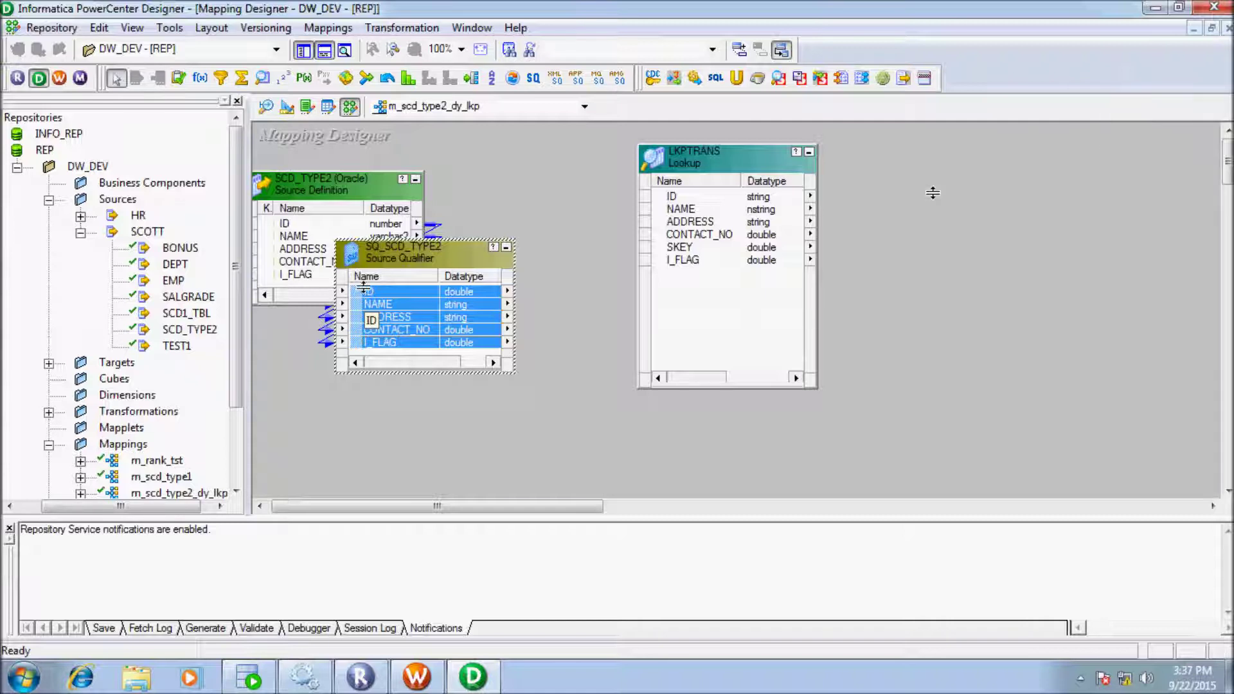
{"action": "left_click", "coordinate": [363, 292]}
{"action": "key", "text": "shift+Down"}
{"action": "key", "text": "shift+Down"}
{"action": "key", "text": "shift+Down"}
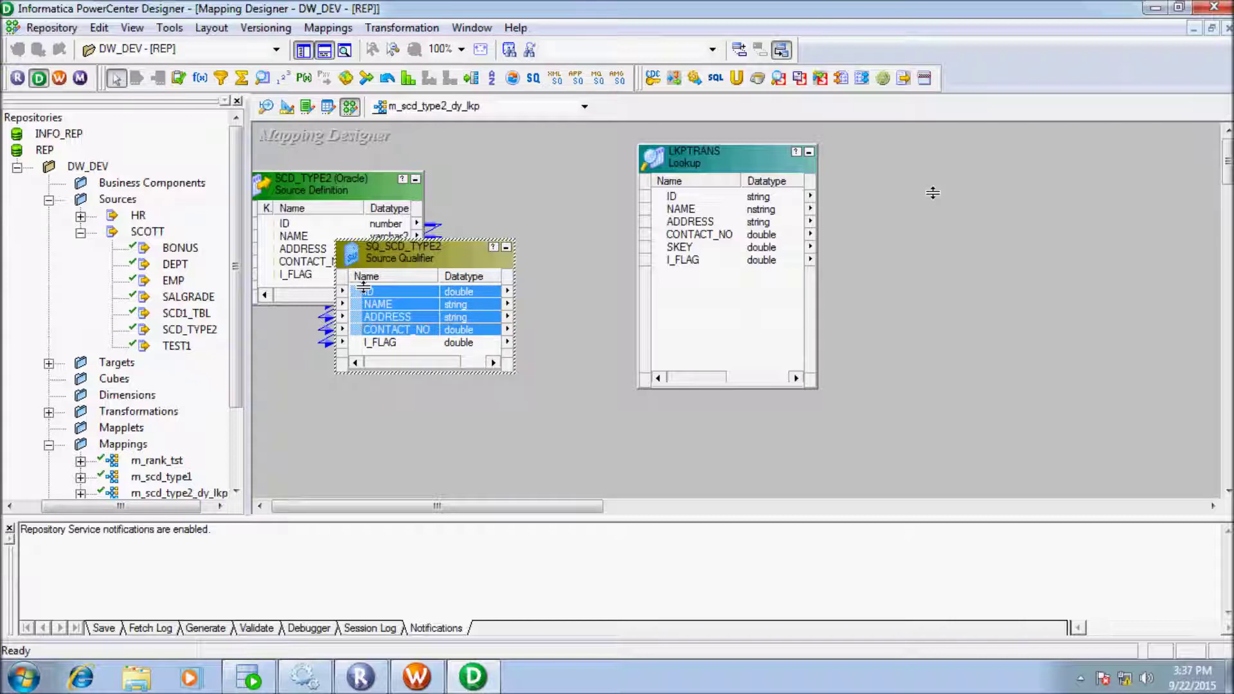
{"action": "left_click_drag", "start_coordinate": [364, 287], "coordinate": [716, 313]}
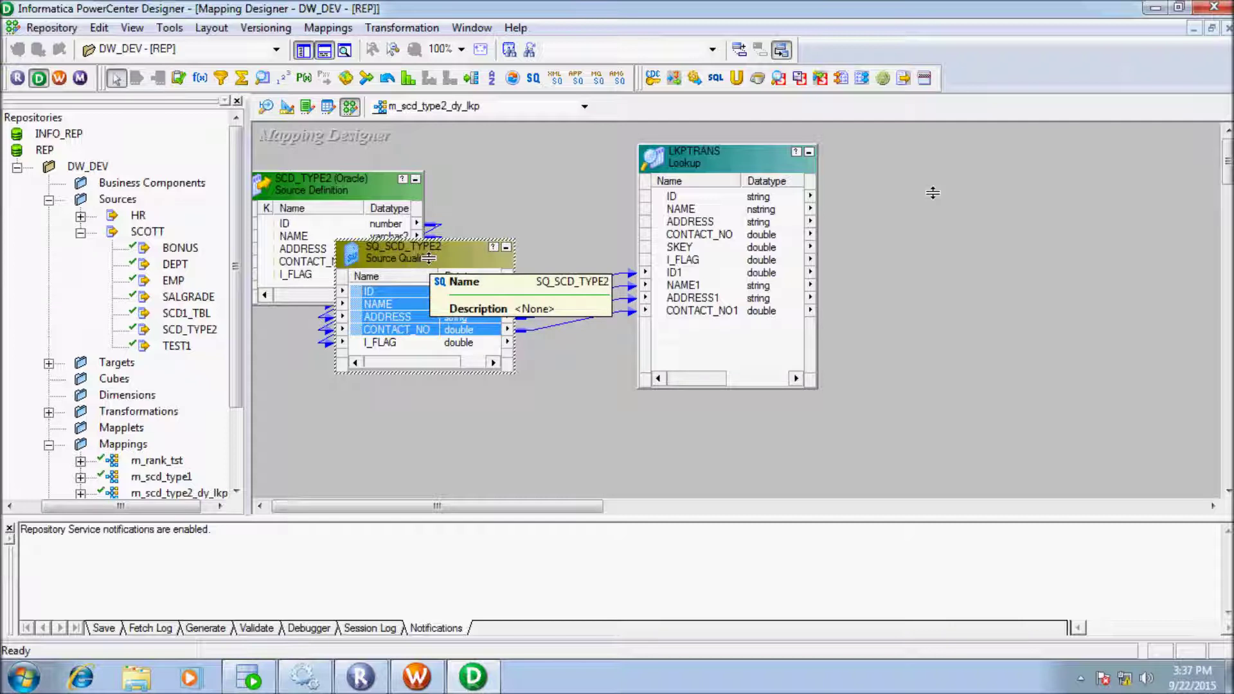
Open the LKPTRANS Lookup transformation for editing
{"action": "left_click_drag", "start_coordinate": [409, 502], "coordinate": [482, 499]}
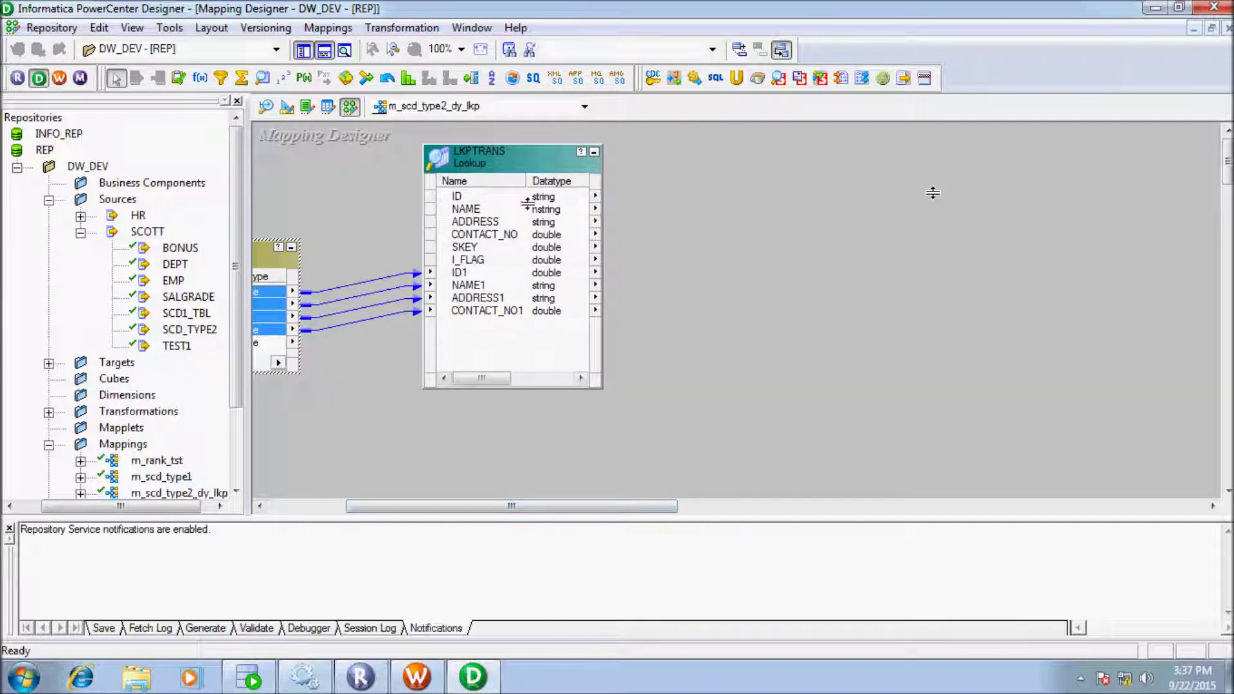
{"action": "left_click_drag", "start_coordinate": [495, 162], "coordinate": [479, 179]}
{"action": "double_click", "coordinate": [479, 179]}
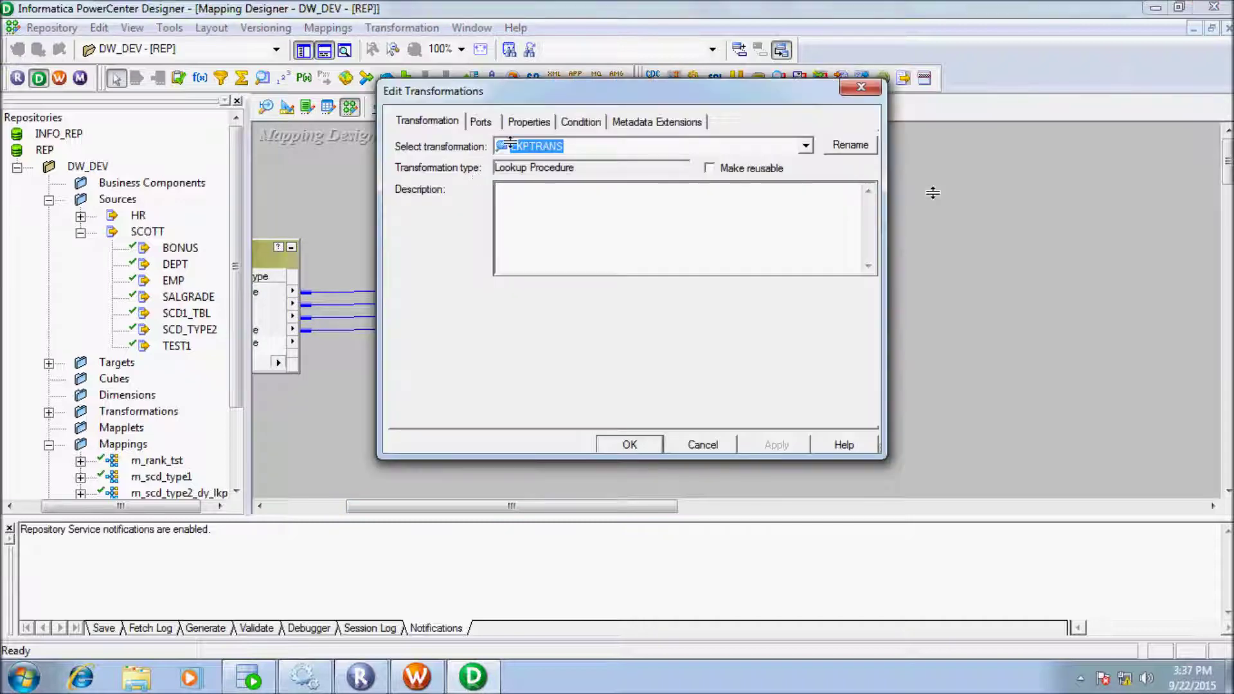
Try to generate the default SQL for the Lookup Sql Override property of LKPTRANS
{"action": "left_click", "coordinate": [528, 120]}
{"action": "left_click", "coordinate": [848, 200]}
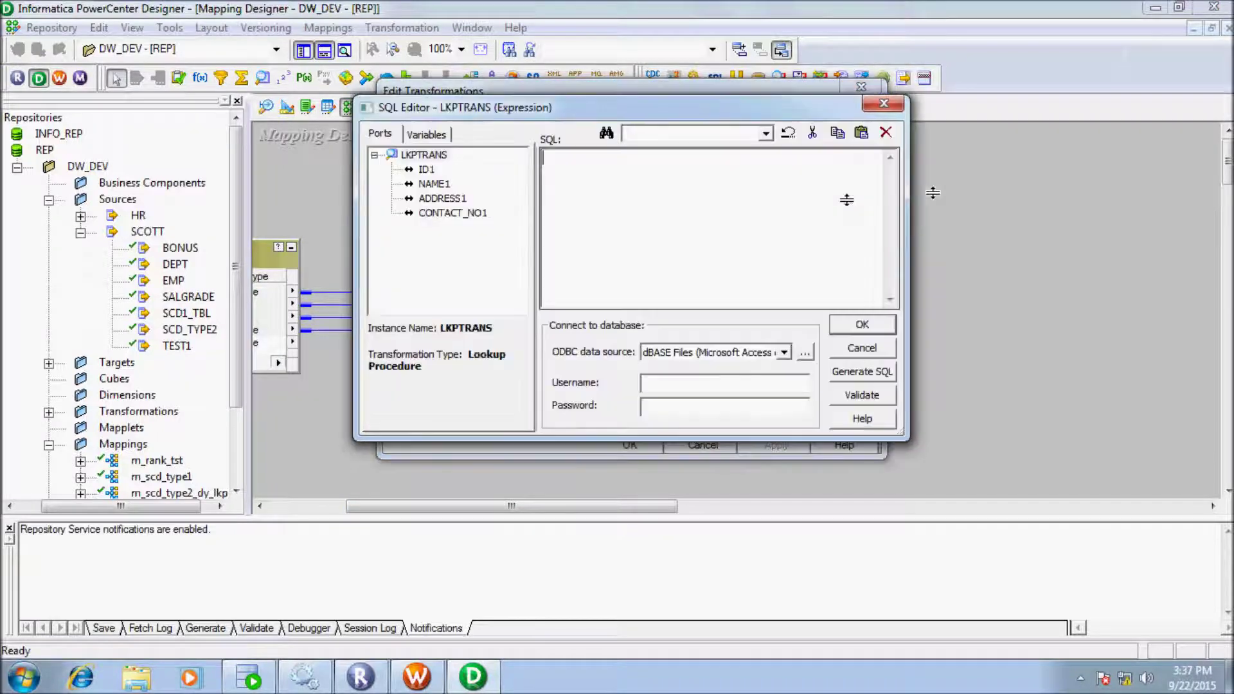
{"action": "left_click", "coordinate": [842, 372]}
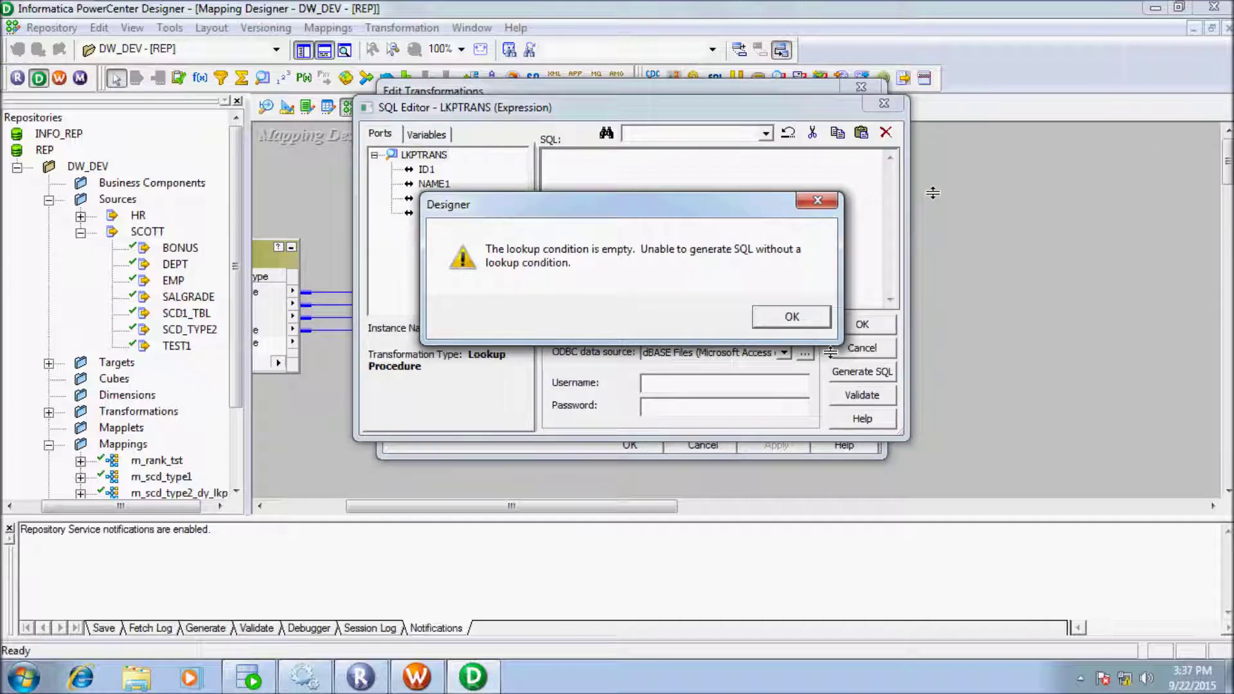
{"action": "left_click", "coordinate": [787, 313]}
{"action": "left_click", "coordinate": [860, 370]}
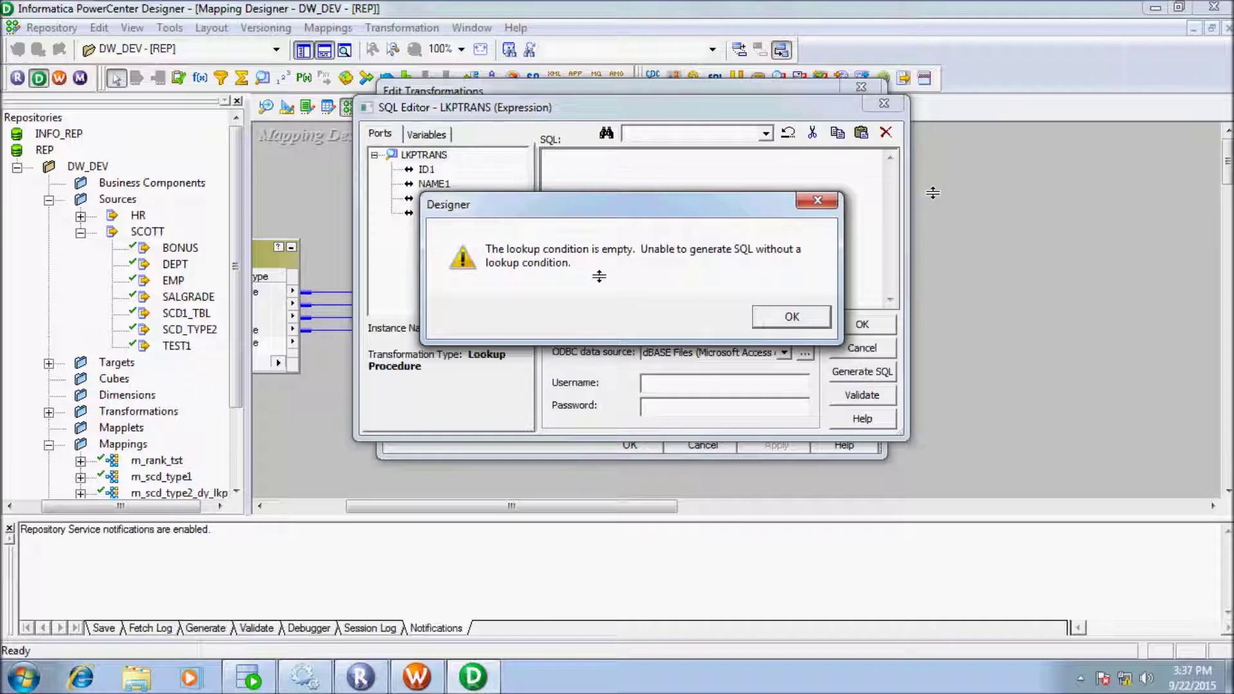
{"action": "left_click", "coordinate": [787, 315]}
{"action": "left_click", "coordinate": [862, 347]}
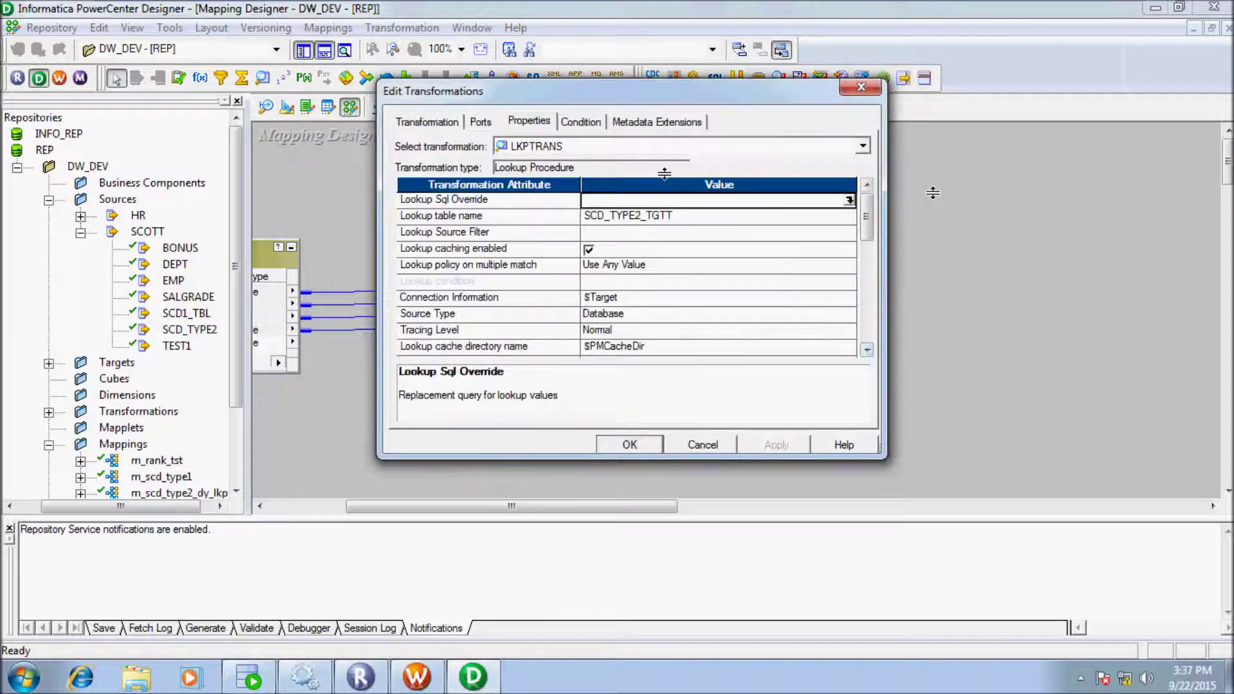
Rename the ID1 and NAME1 ports of LKPTRANS to ID_in and NAME_in
{"action": "left_click", "coordinate": [570, 123]}
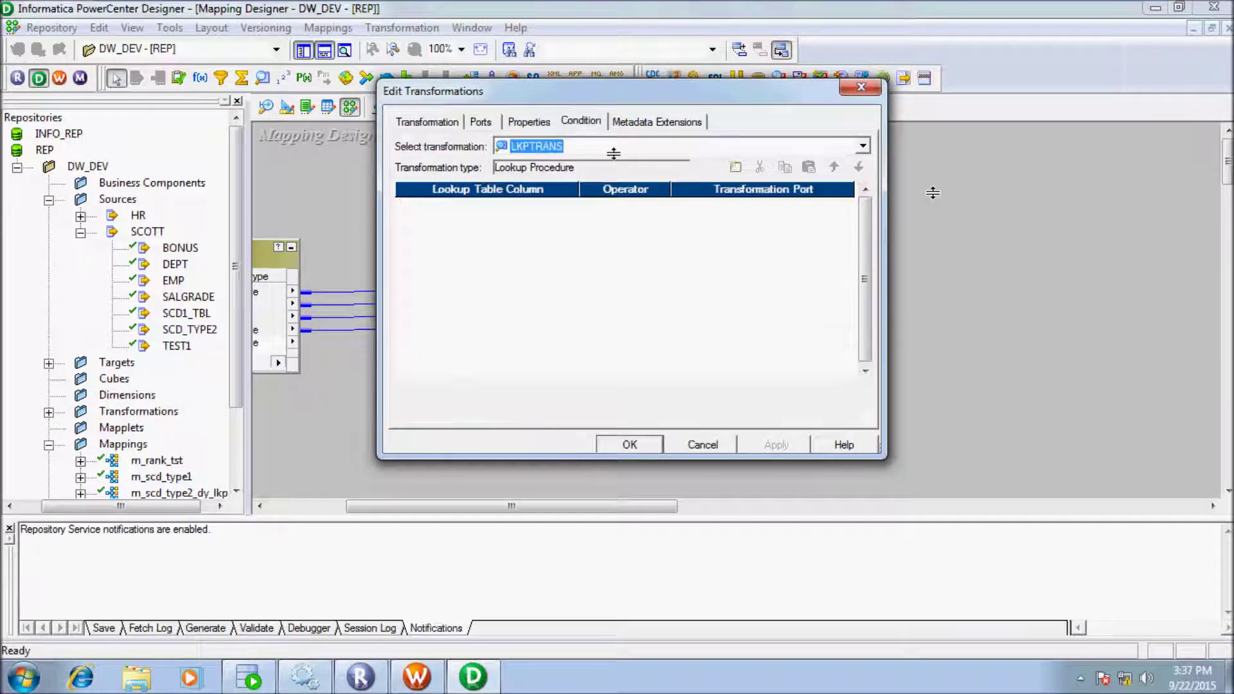
{"action": "left_click", "coordinate": [480, 121]}
{"action": "scroll", "coordinate": [460, 287], "scroll_direction": "down", "scroll_amount": 1}
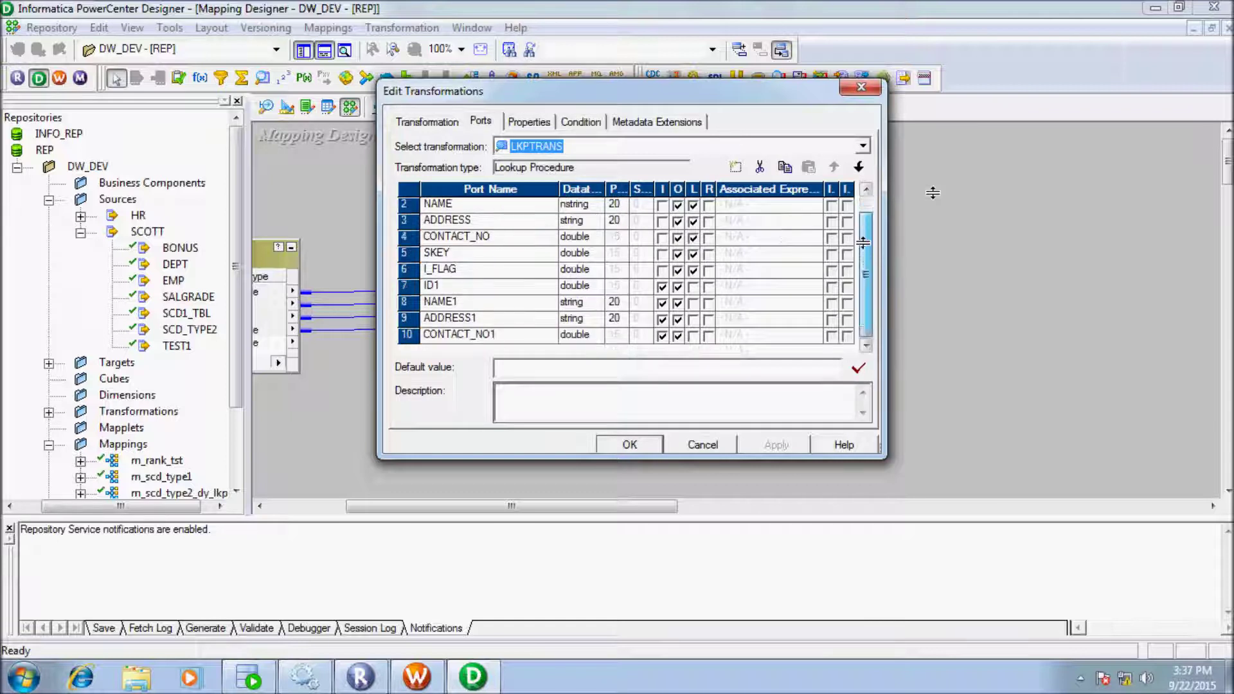
{"action": "left_click", "coordinate": [461, 287]}
{"action": "key", "text": "BackSpace"}
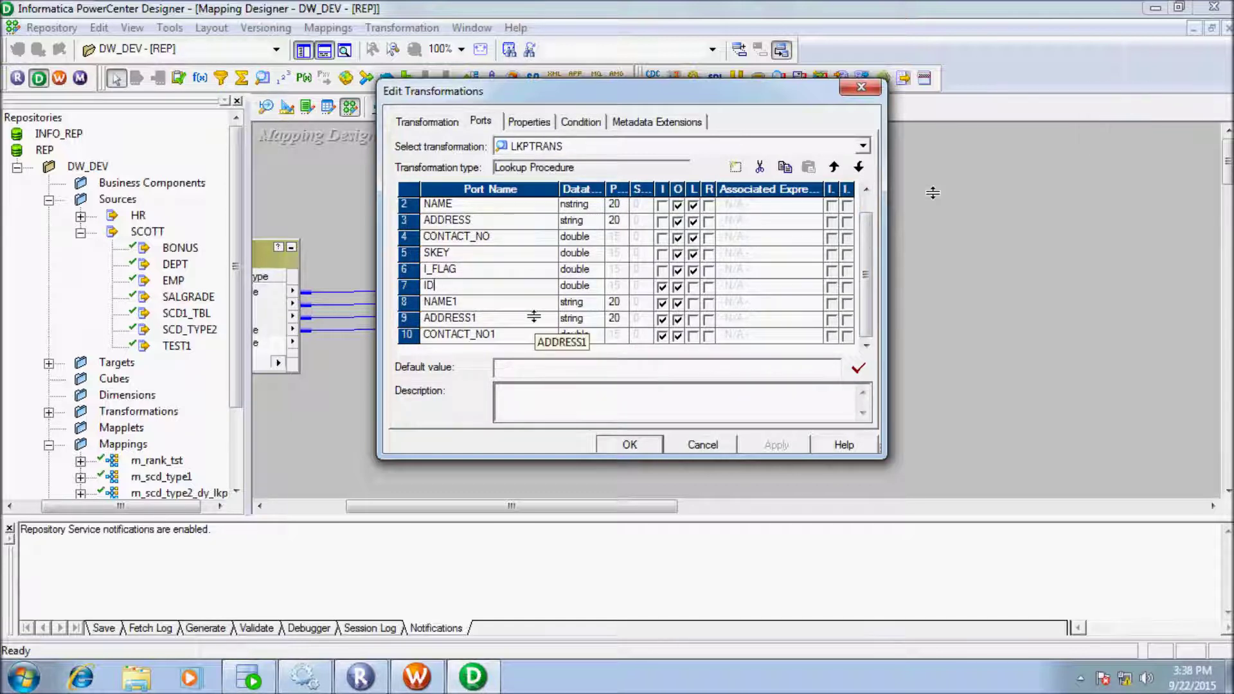
{"action": "type", "text": "_in"}
{"action": "left_click", "coordinate": [460, 302]}
{"action": "left_click", "coordinate": [454, 300]}
{"action": "key", "text": "BackSpace"}
{"action": "type", "text": "_in"}
Rename the ADDRESS1 and CONTACT_NO1 ports of LKPTRANS to ADDRESS_in and CONTACT_NO_in
{"action": "left_click", "coordinate": [475, 318]}
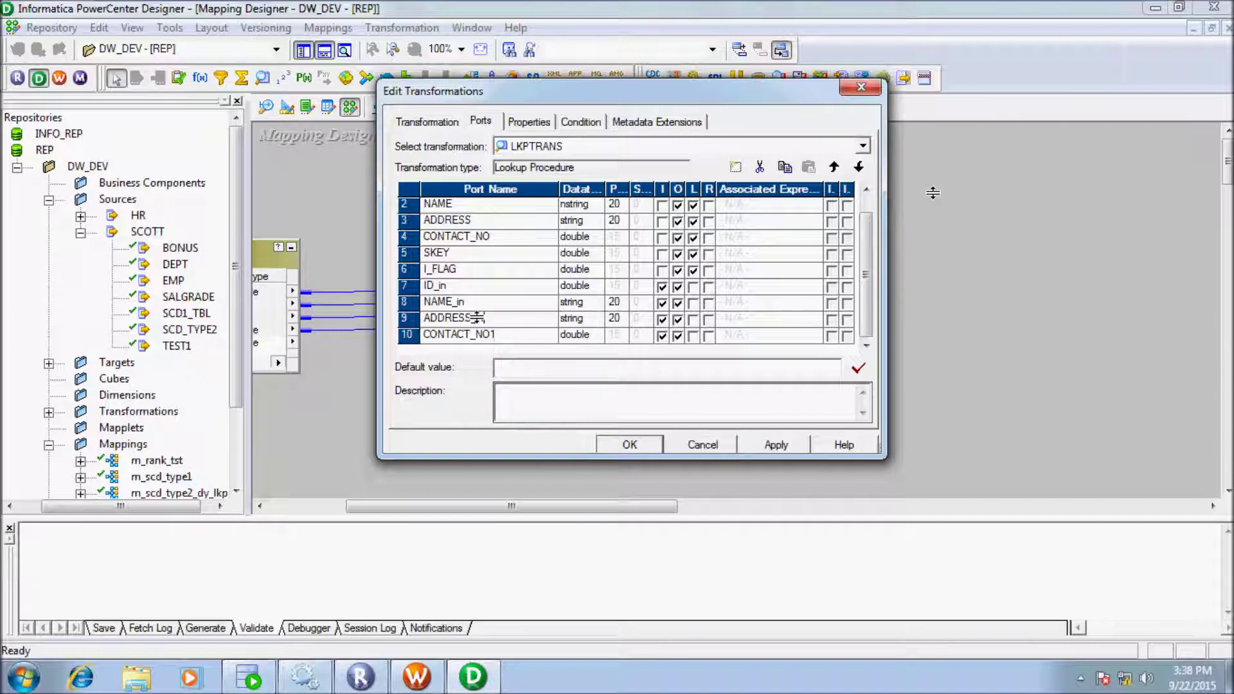
{"action": "key", "text": "BackSpace"}
{"action": "type", "text": "_in"}
{"action": "left_click", "coordinate": [493, 333]}
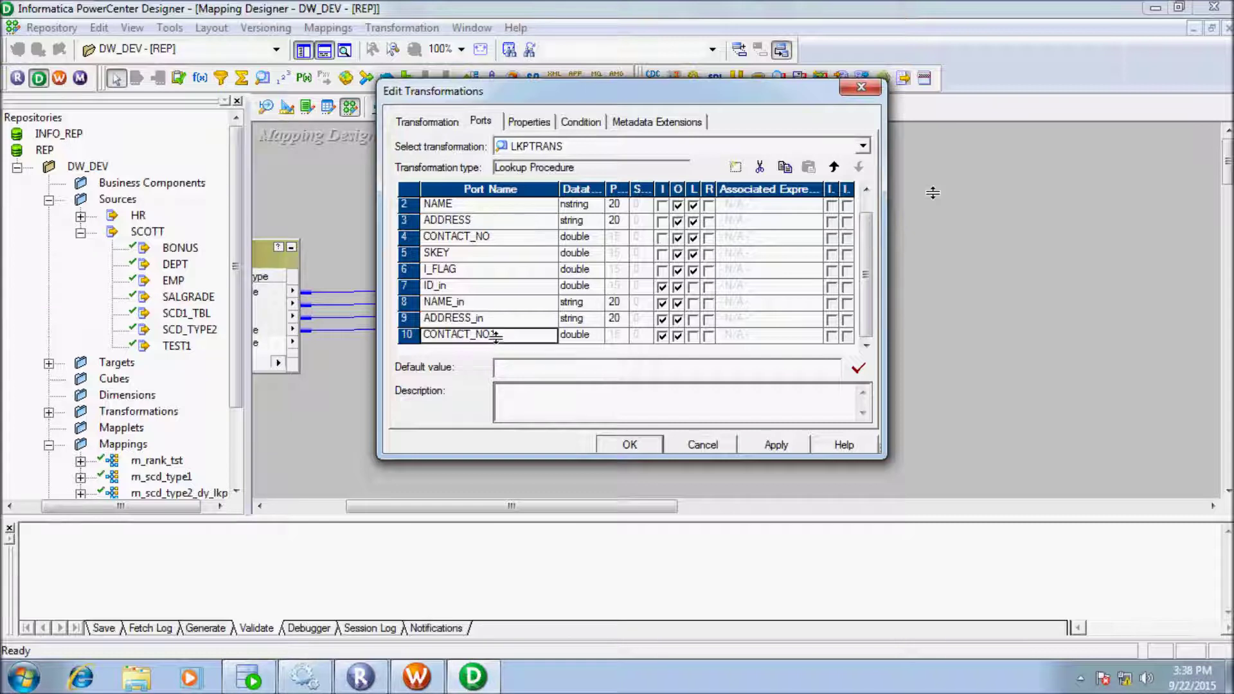
{"action": "type", "text": "_in"}
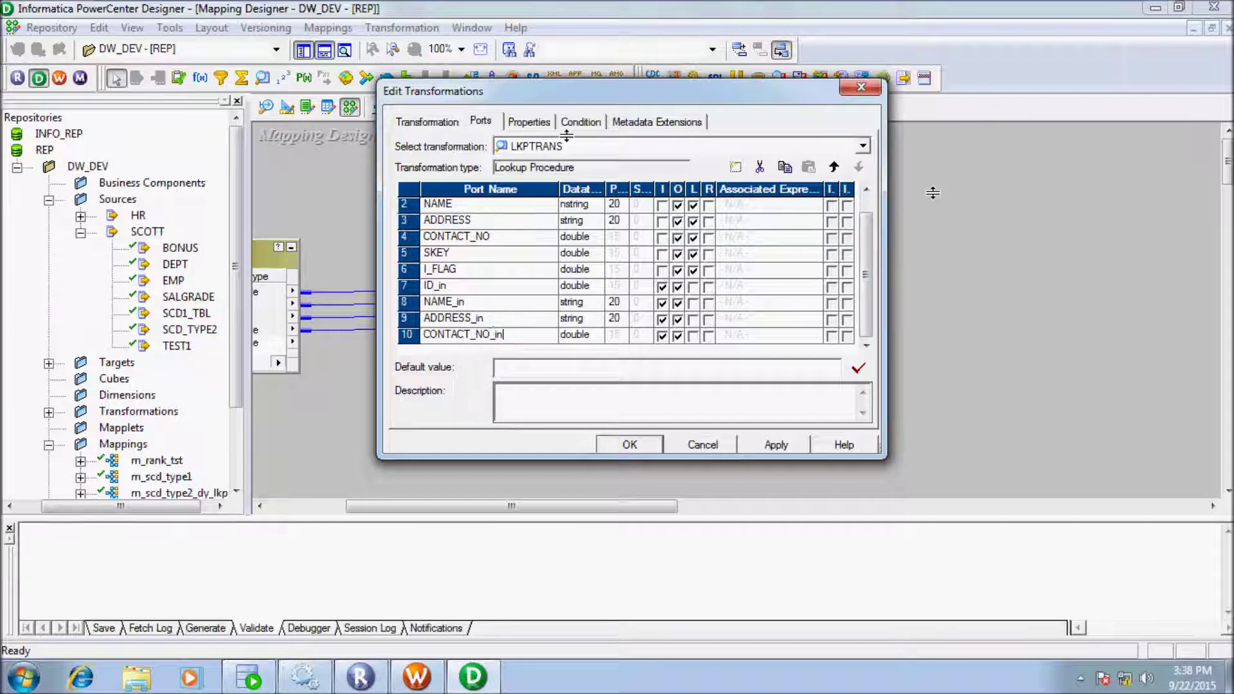
Add the lookup condition ID = ID_in and generate the default query for the Lookup Sql Override property
{"action": "left_click", "coordinate": [581, 122]}
{"action": "left_click", "coordinate": [736, 166]}
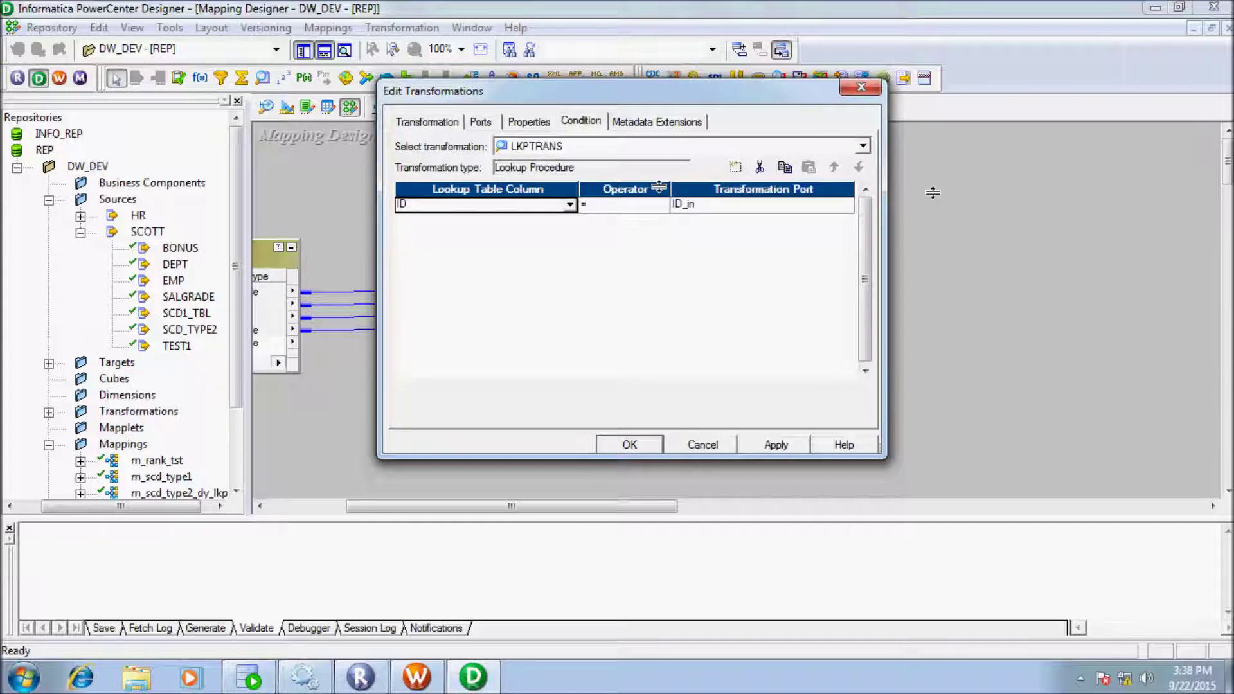
{"action": "left_click", "coordinate": [529, 122]}
{"action": "left_click", "coordinate": [849, 200]}
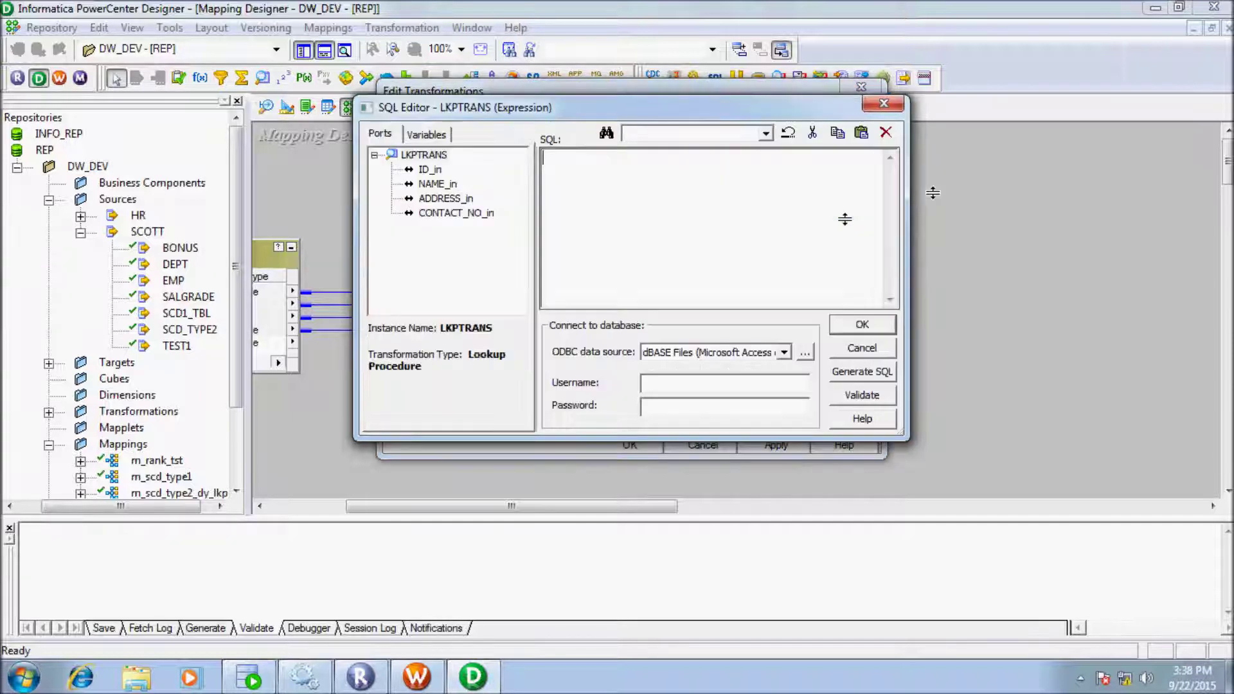
{"action": "left_click", "coordinate": [882, 373]}
Append the filter "where SCD_TYPE2_TGTT.I_FLAG = 1" to the end of the generated lookup query
{"action": "left_click", "coordinate": [597, 229]}
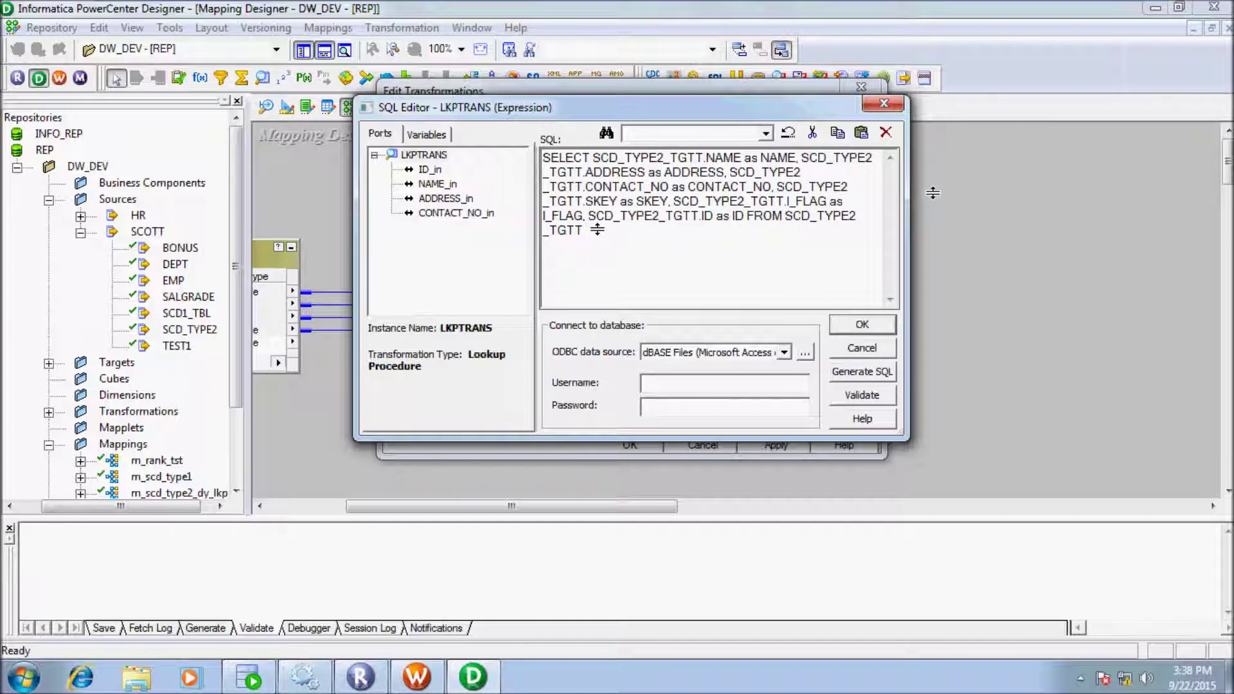
{"action": "type", "text": "Where"}
{"action": "key", "text": "BackSpace"}
{"action": "key", "text": "BackSpace"}
{"action": "key", "text": "BackSpace"}
{"action": "key", "text": "BackSpace"}
{"action": "key", "text": "BackSpace"}
{"action": "type", "text": "Where"}
{"action": "left_click_drag", "start_coordinate": [827, 200], "coordinate": [672, 201]}
{"action": "key", "text": "ctrl+c"}
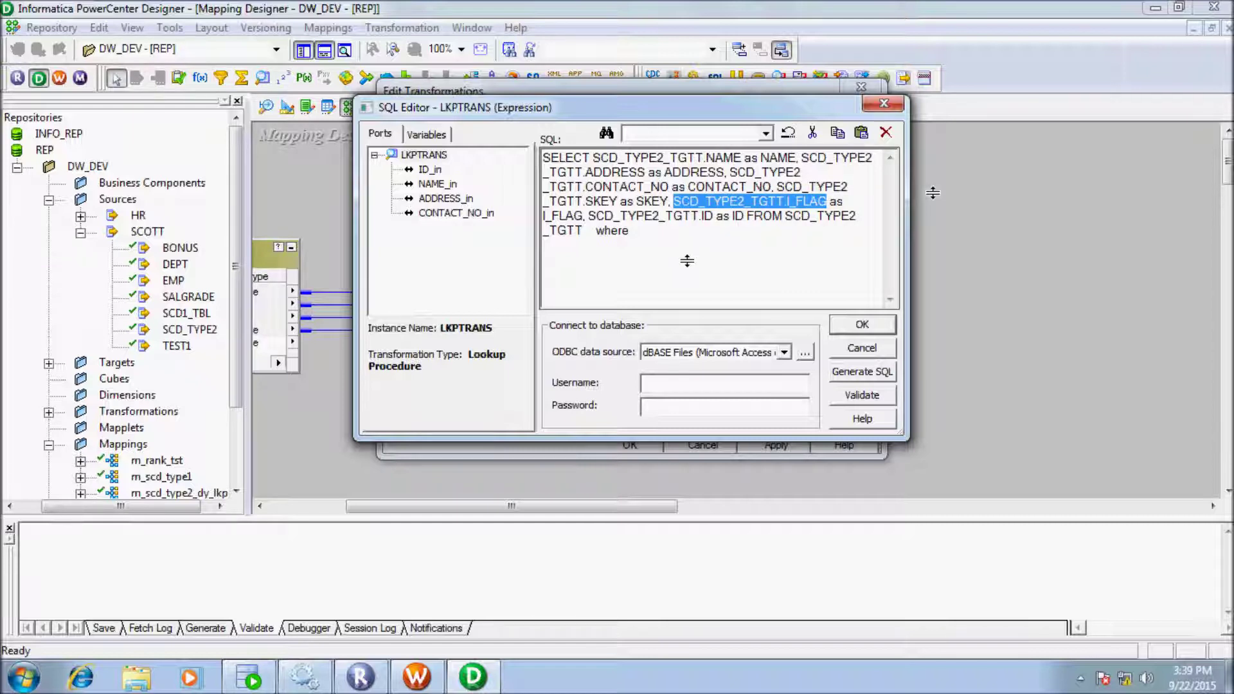
{"action": "left_click", "coordinate": [655, 230]}
{"action": "key", "text": "ctrl+v"}
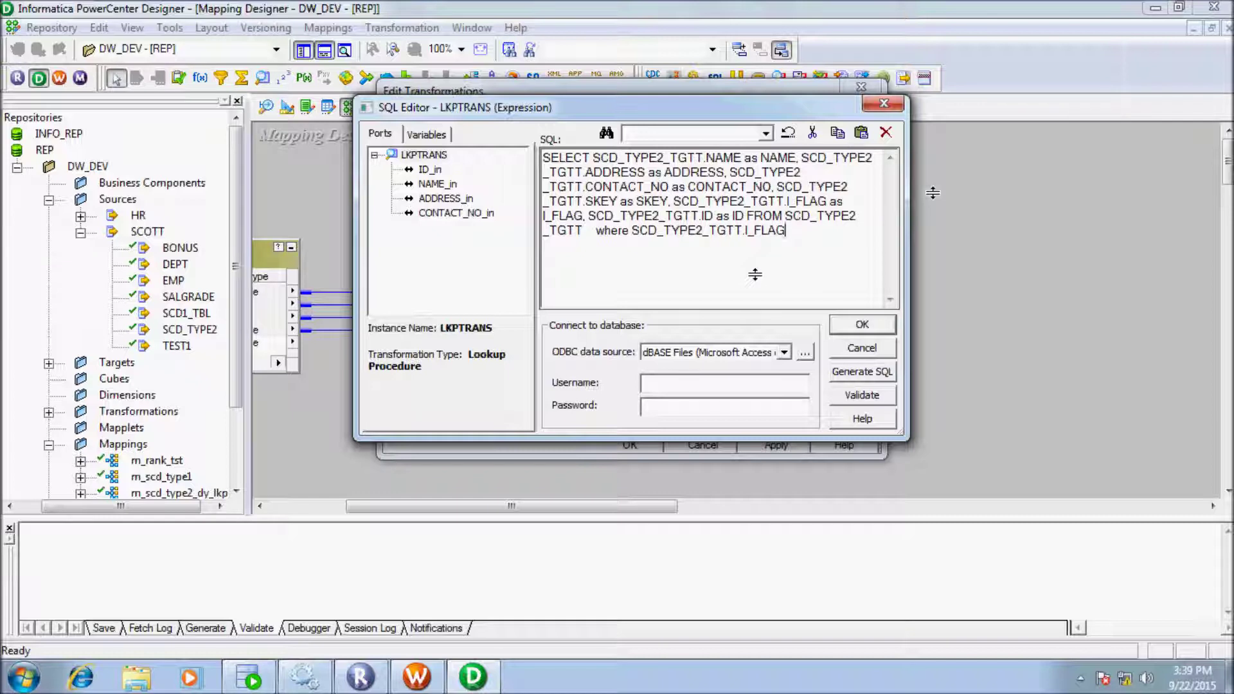
{"action": "type", "text": "= 1"}
Validate the lookup query against the SCOTT ODBC data source with the database username and password, and accept the override
{"action": "left_click", "coordinate": [784, 352]}
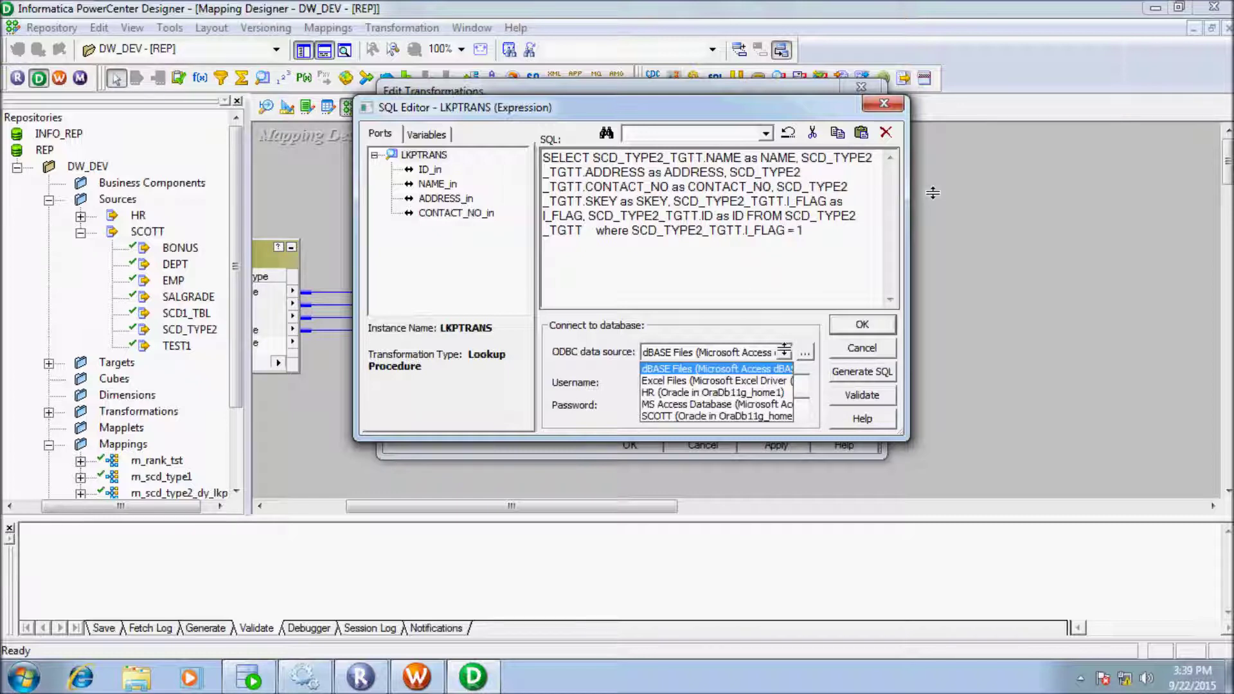
{"action": "left_click", "coordinate": [713, 416]}
{"action": "left_click", "coordinate": [669, 380]}
{"action": "type", "text": "scott"}
{"action": "key", "text": "Tab"}
{"action": "type", "text": "tiger"}
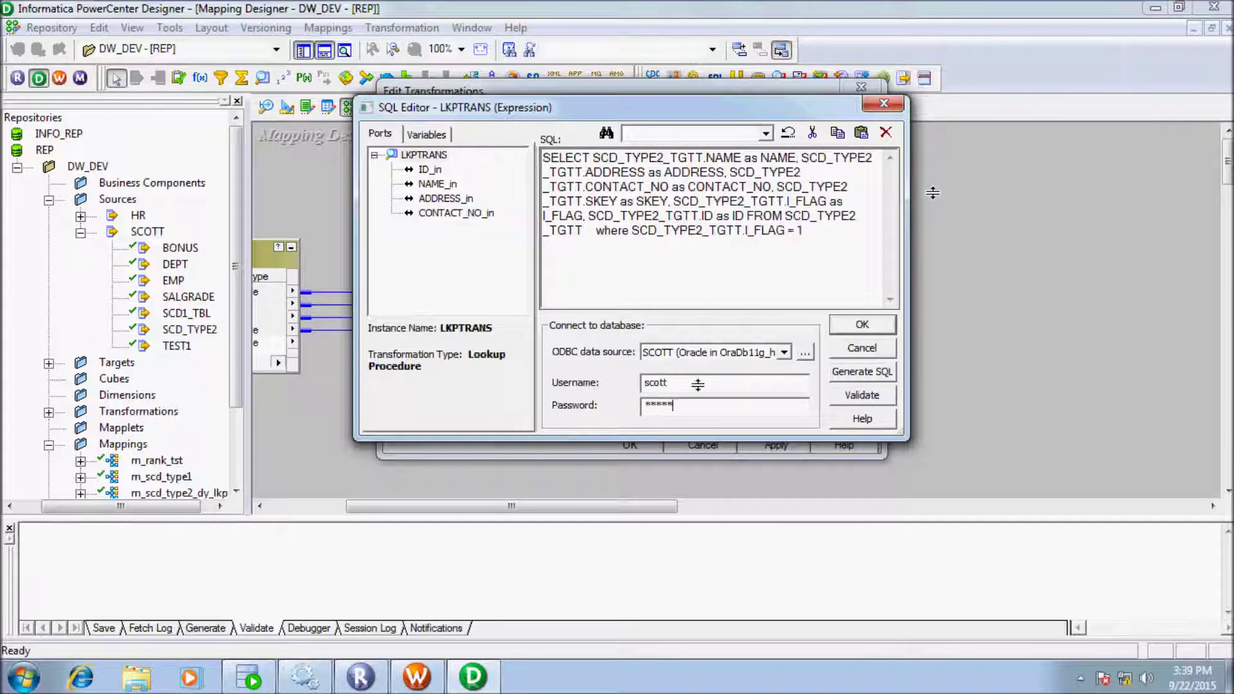
{"action": "left_click", "coordinate": [862, 395]}
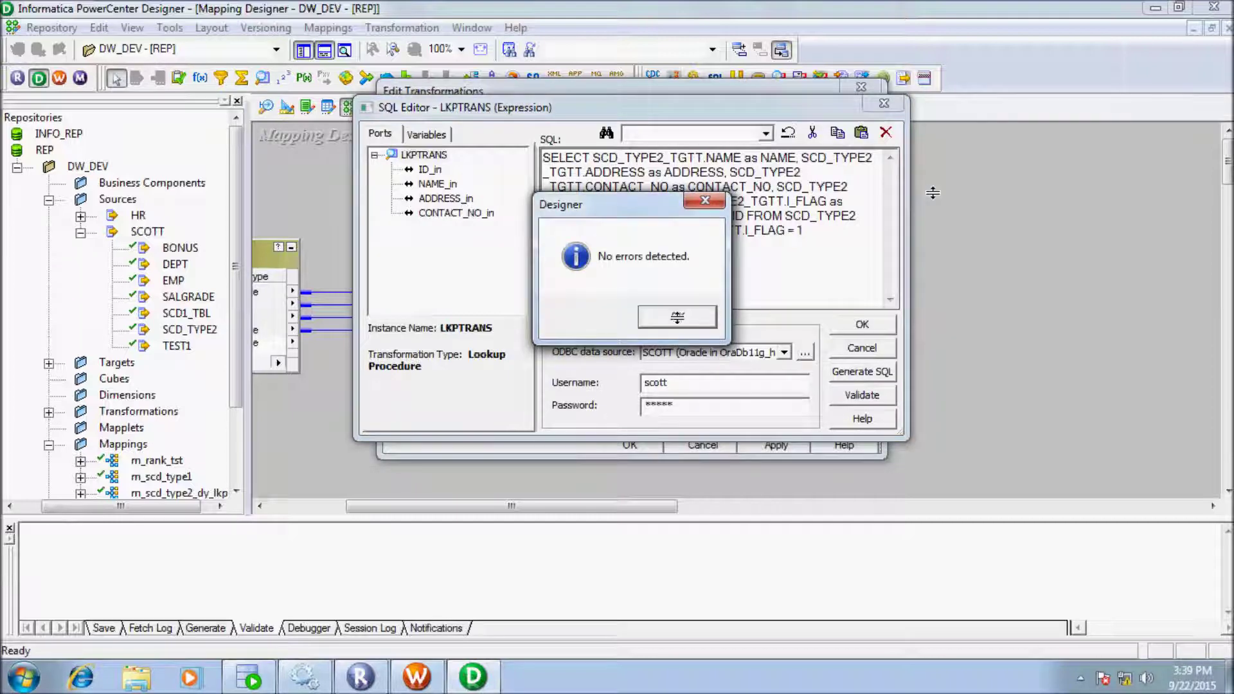
{"action": "left_click", "coordinate": [677, 317]}
{"action": "left_click", "coordinate": [876, 323]}
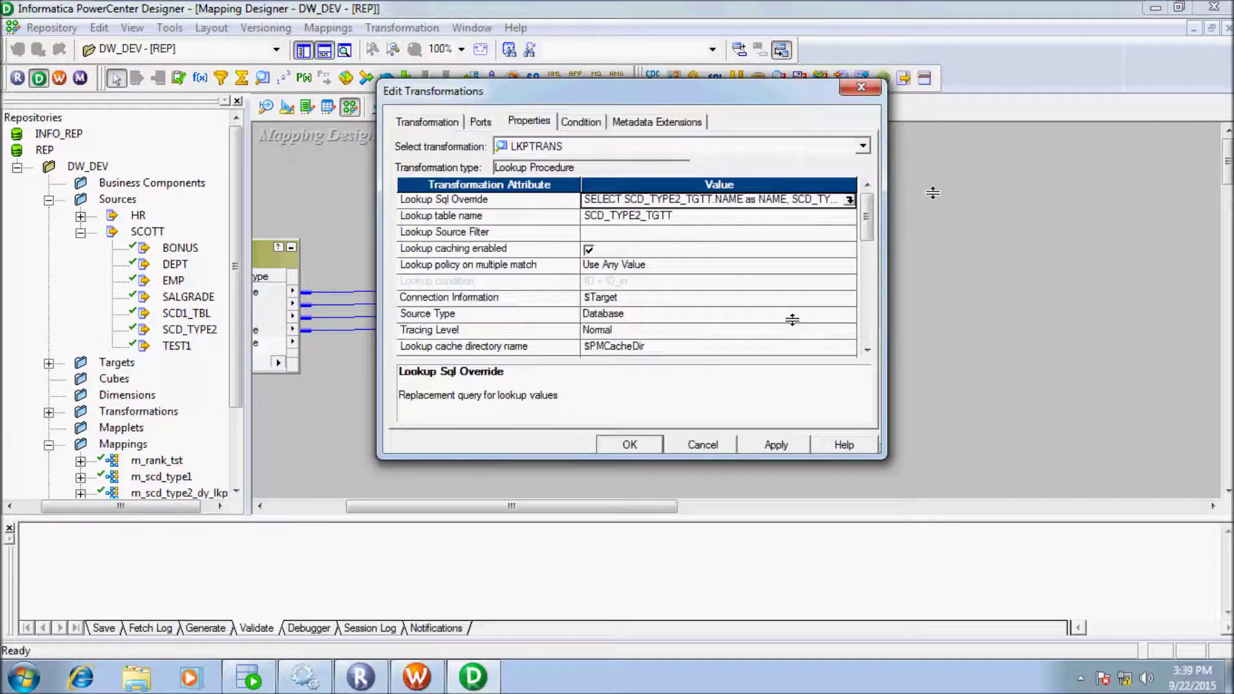
Make the I_FLAG port of LKPTRANS an input port instead of a lookup port
{"action": "left_click", "coordinate": [480, 122]}
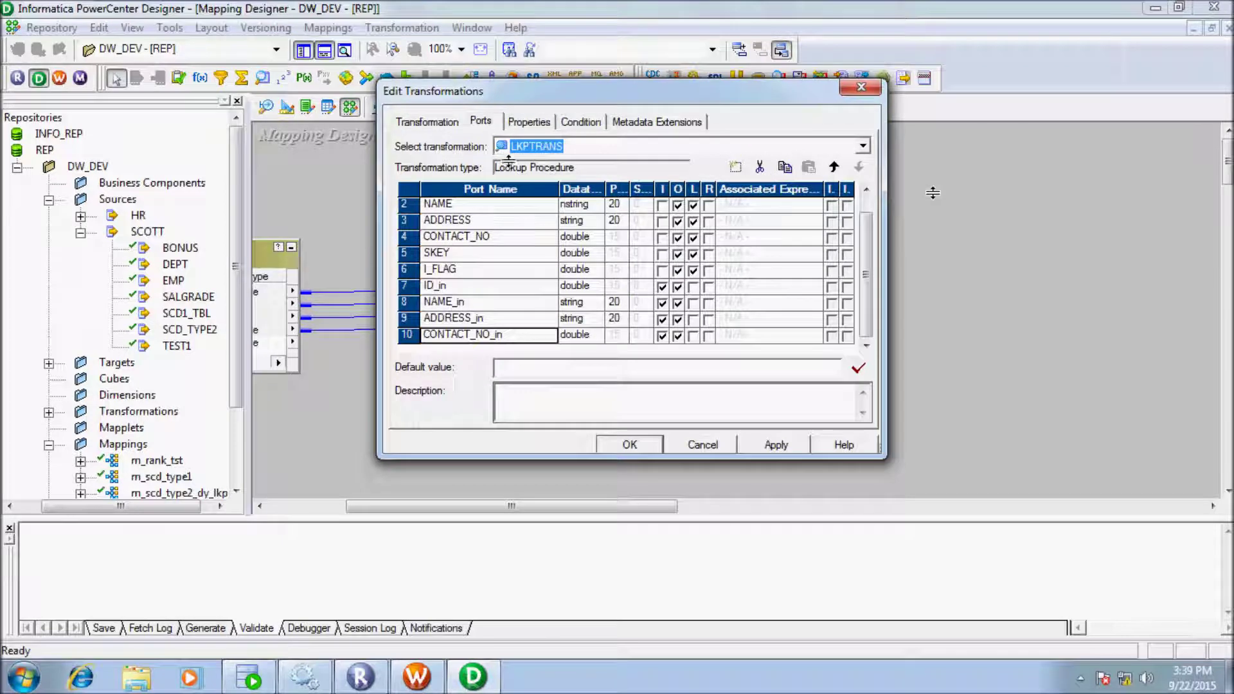
{"action": "left_click", "coordinate": [663, 270]}
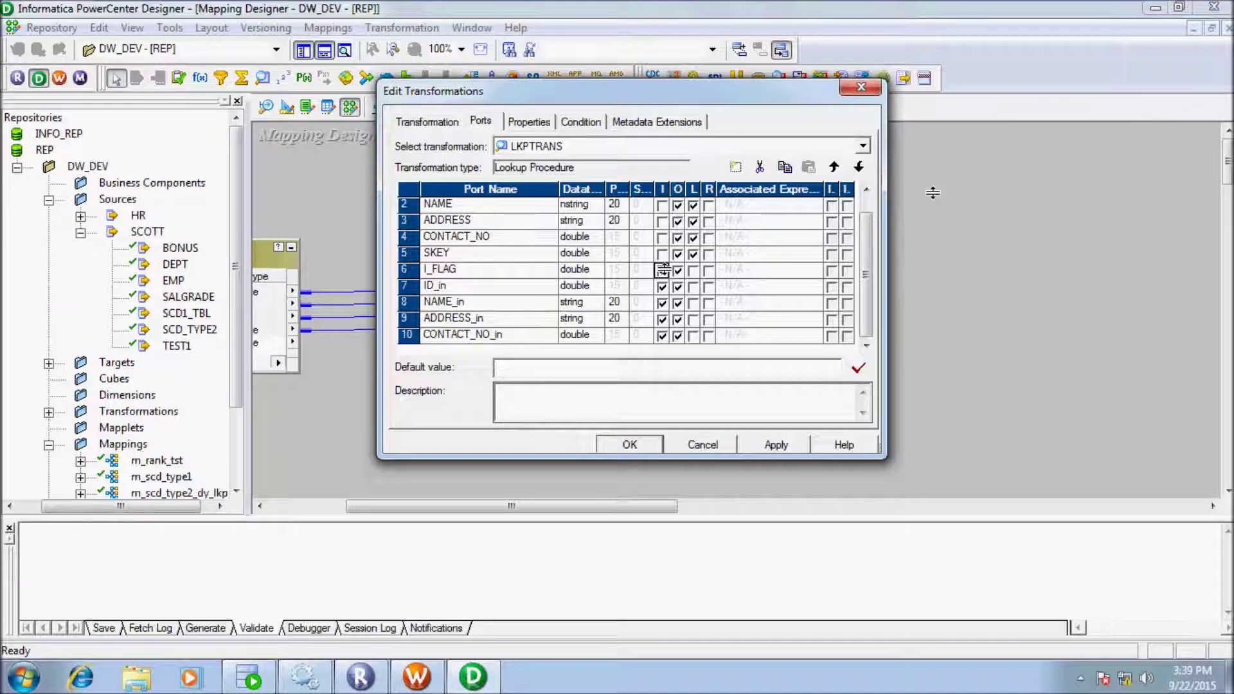
{"action": "left_click", "coordinate": [663, 271]}
Enable the Dynamic Lookup Cache and Insert Else Update properties of LKPTRANS
{"action": "left_click", "coordinate": [524, 120]}
{"action": "scroll", "coordinate": [623, 236], "scroll_direction": "down", "scroll_amount": 3}
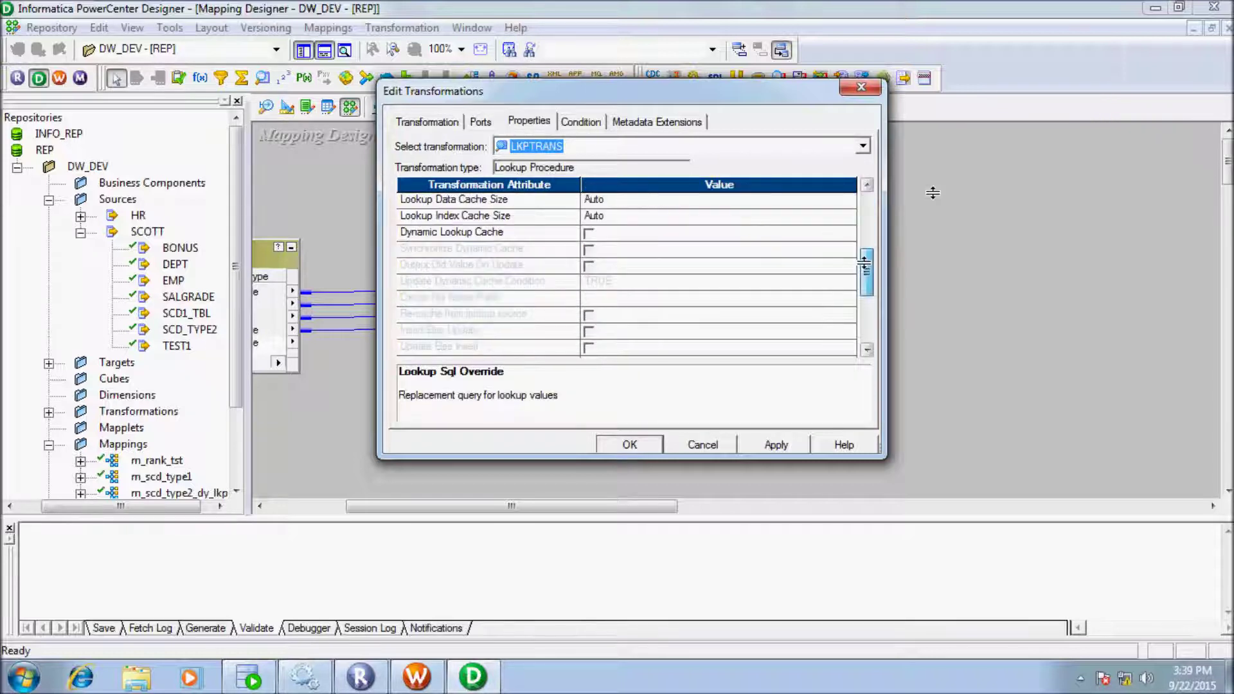
{"action": "left_click", "coordinate": [588, 250]}
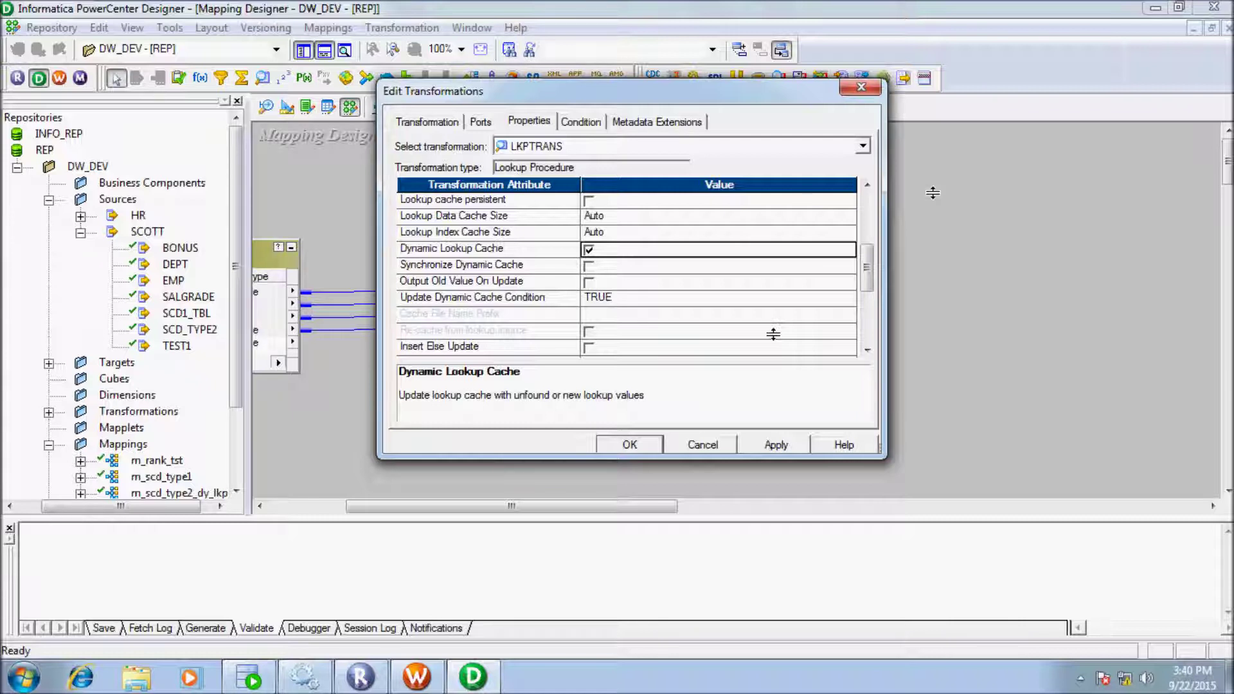
{"action": "scroll", "coordinate": [865, 277], "scroll_direction": "down", "scroll_amount": 1}
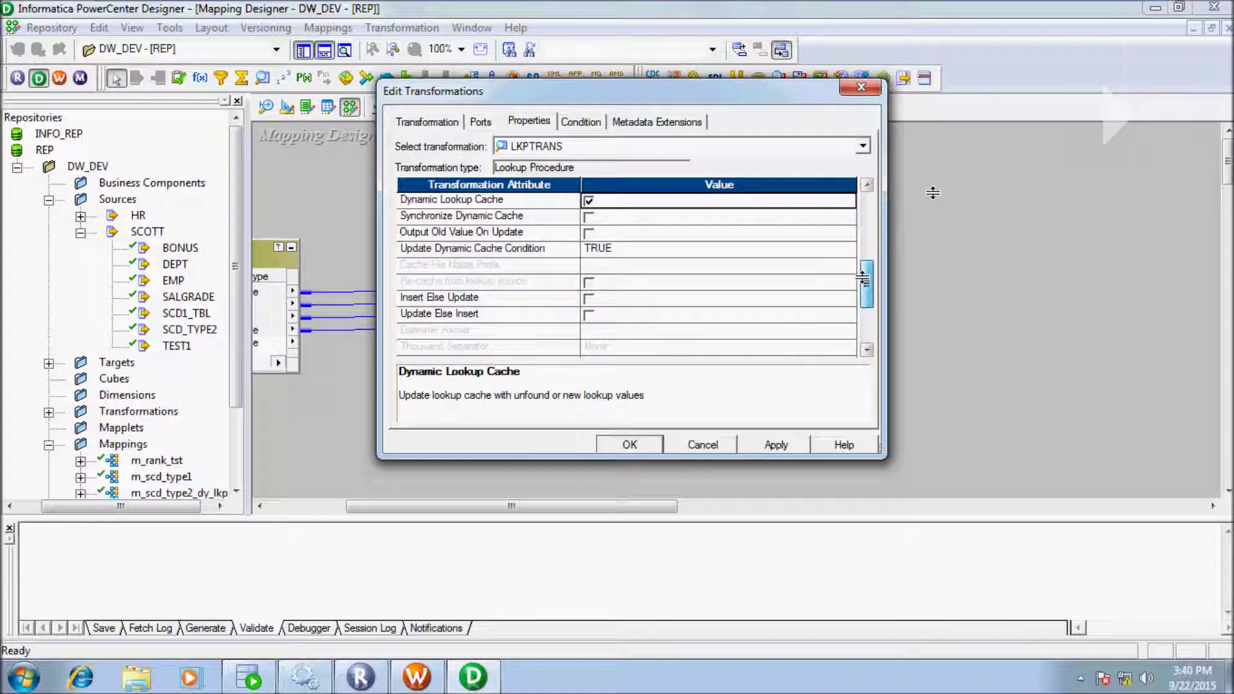
{"action": "left_click", "coordinate": [589, 298]}
{"action": "left_click", "coordinate": [589, 298]}
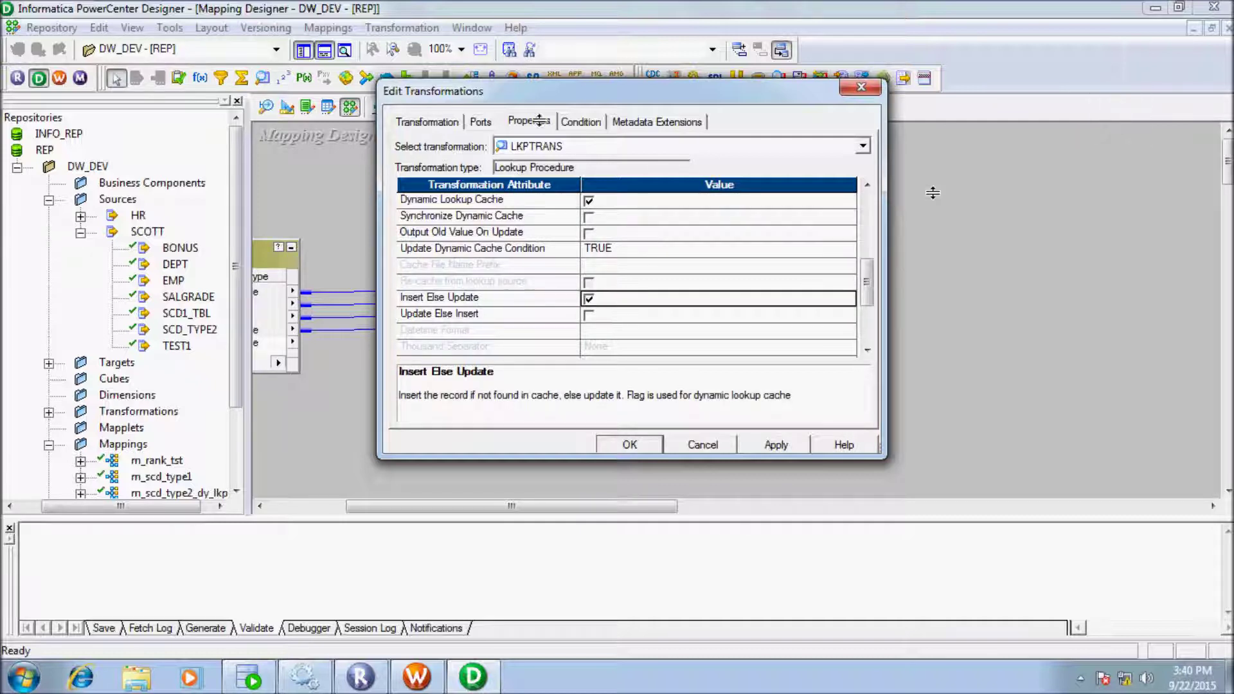
Associate the lookup ports NAME, ADDRESS and CONTACT_NO with NAME_in, ADDRESS_in and CONTACT_NO_in
{"action": "left_click", "coordinate": [481, 121]}
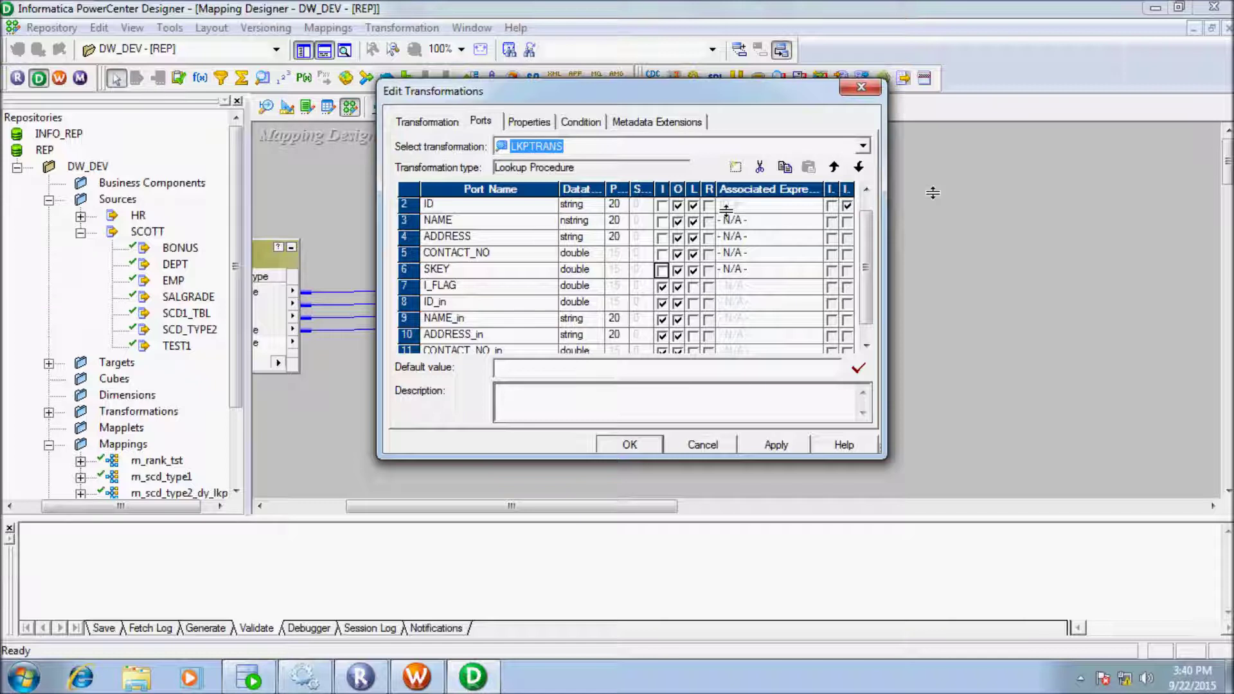
{"action": "left_click", "coordinate": [765, 215]}
{"action": "left_click", "coordinate": [758, 274]}
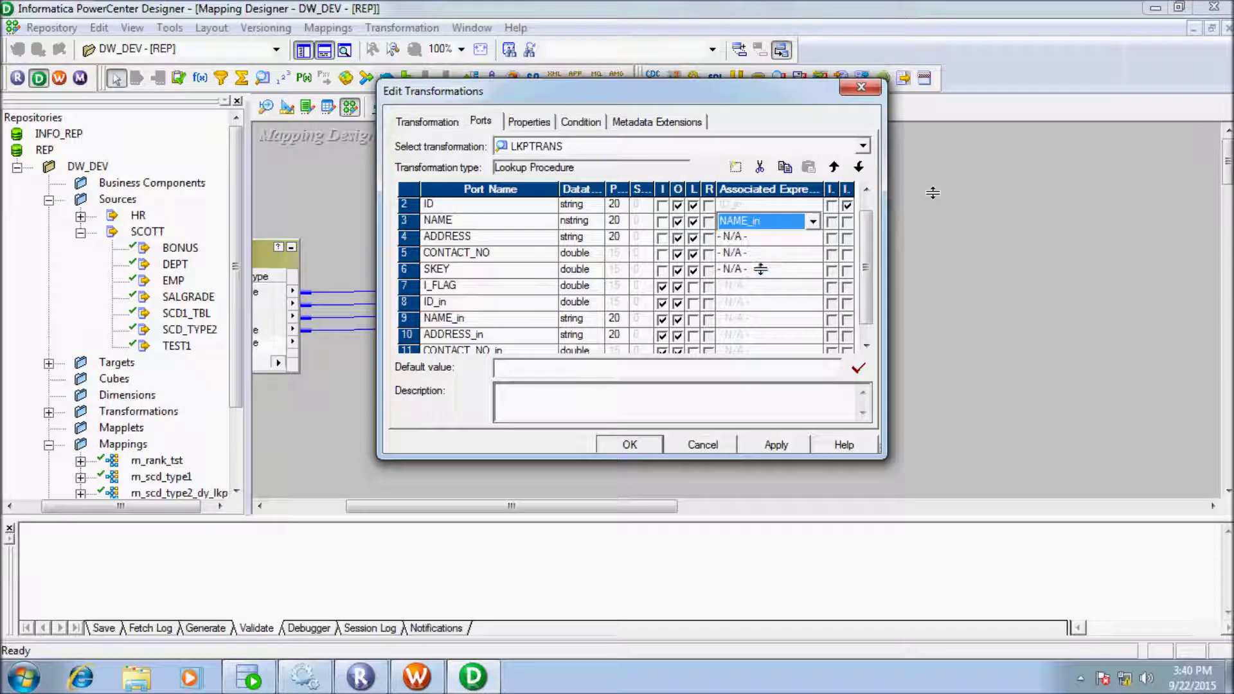
{"action": "left_click", "coordinate": [754, 238]}
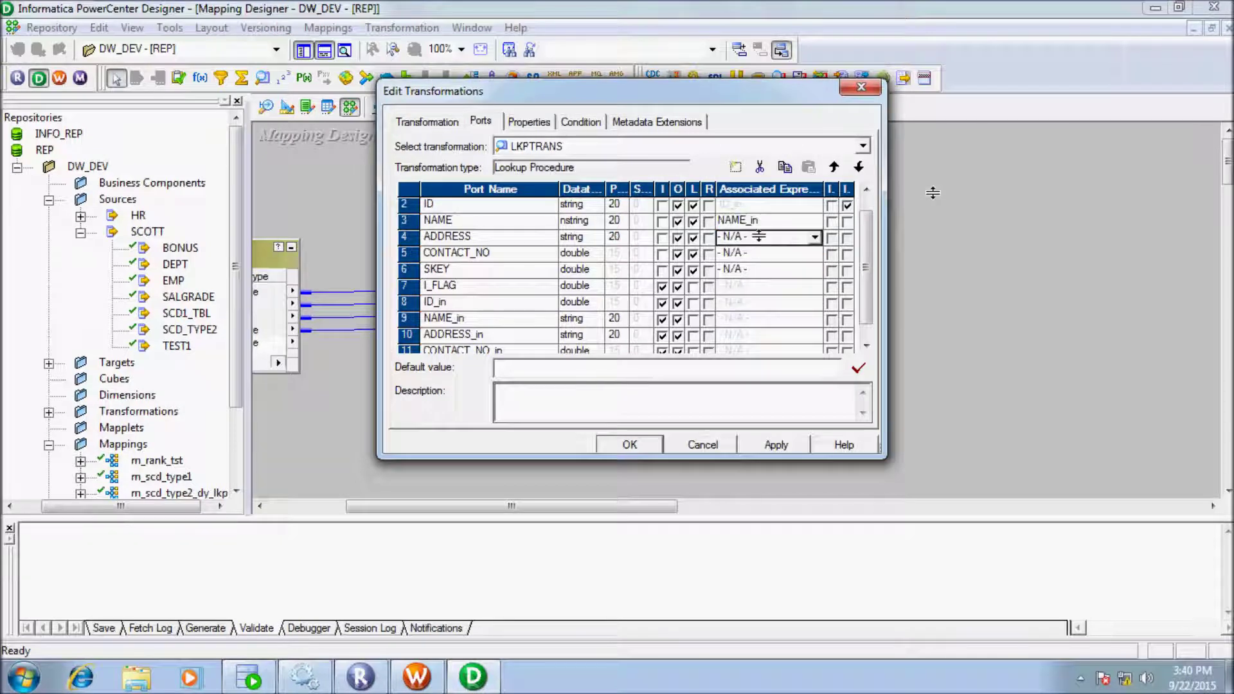
{"action": "left_click", "coordinate": [753, 237]}
{"action": "left_click", "coordinate": [752, 299]}
{"action": "left_click", "coordinate": [754, 254]}
{"action": "left_click", "coordinate": [754, 252]}
{"action": "left_click", "coordinate": [761, 332]}
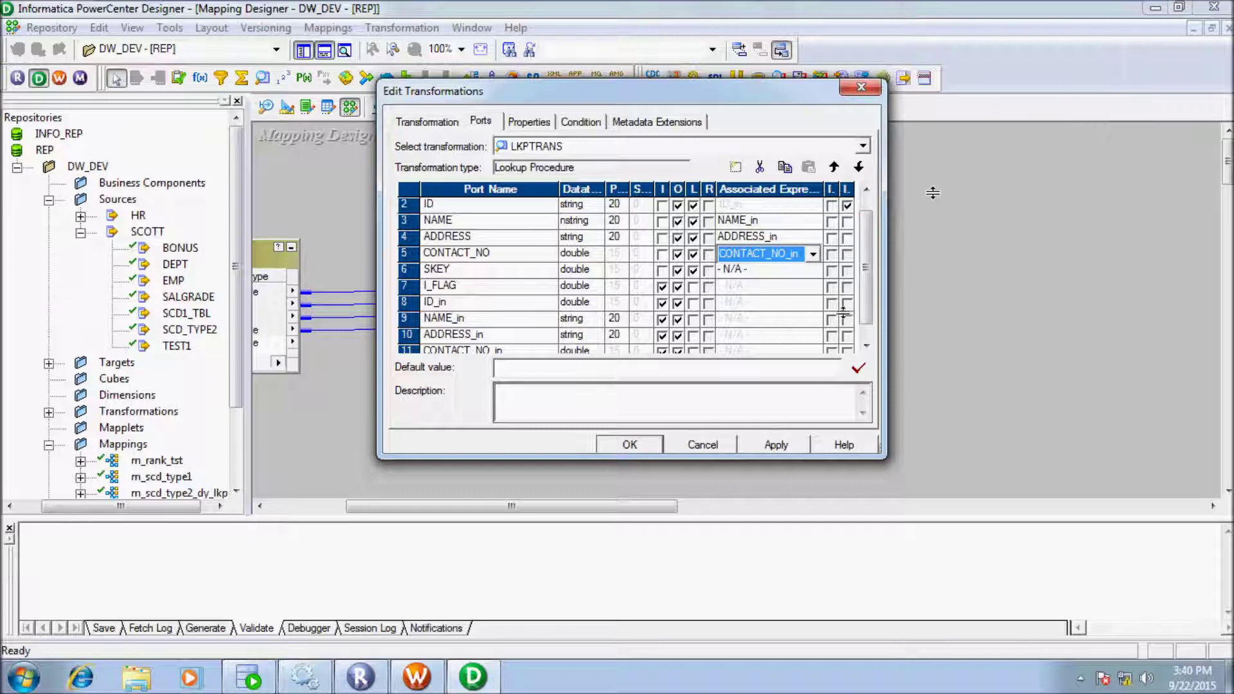
Mark the NAME port as ignored in comparison and save the changes to LKPTRANS
{"action": "left_click", "coordinate": [842, 221]}
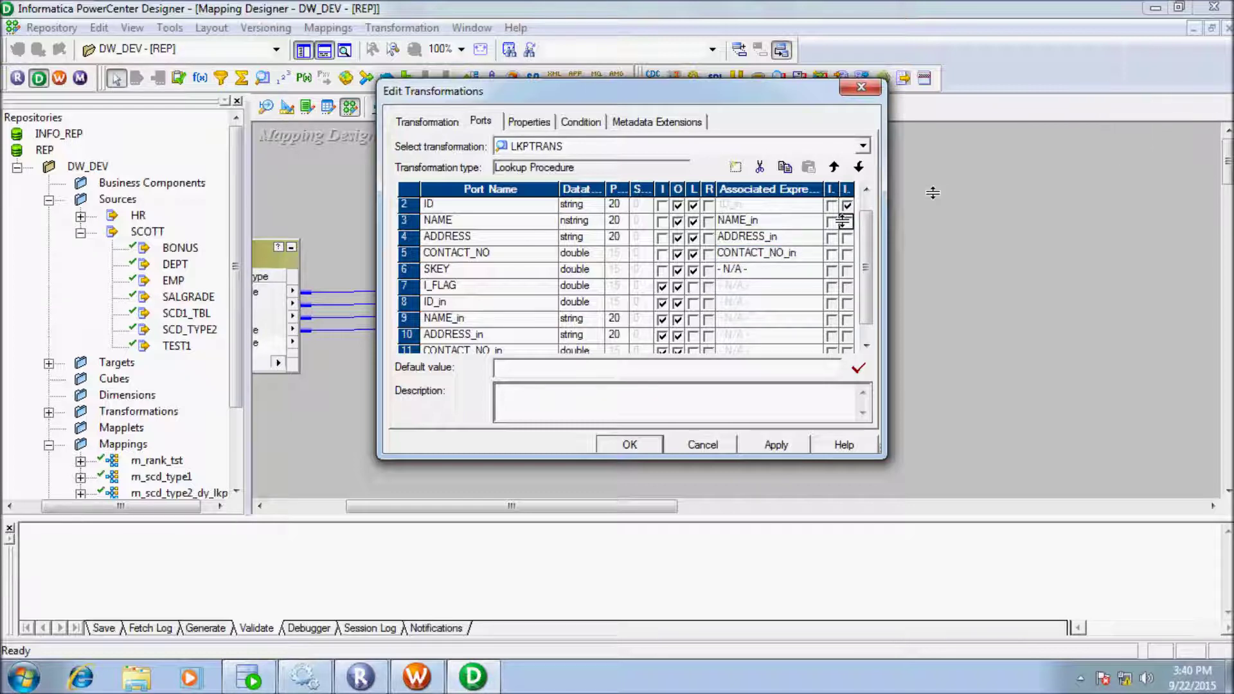
{"action": "left_click", "coordinate": [846, 221]}
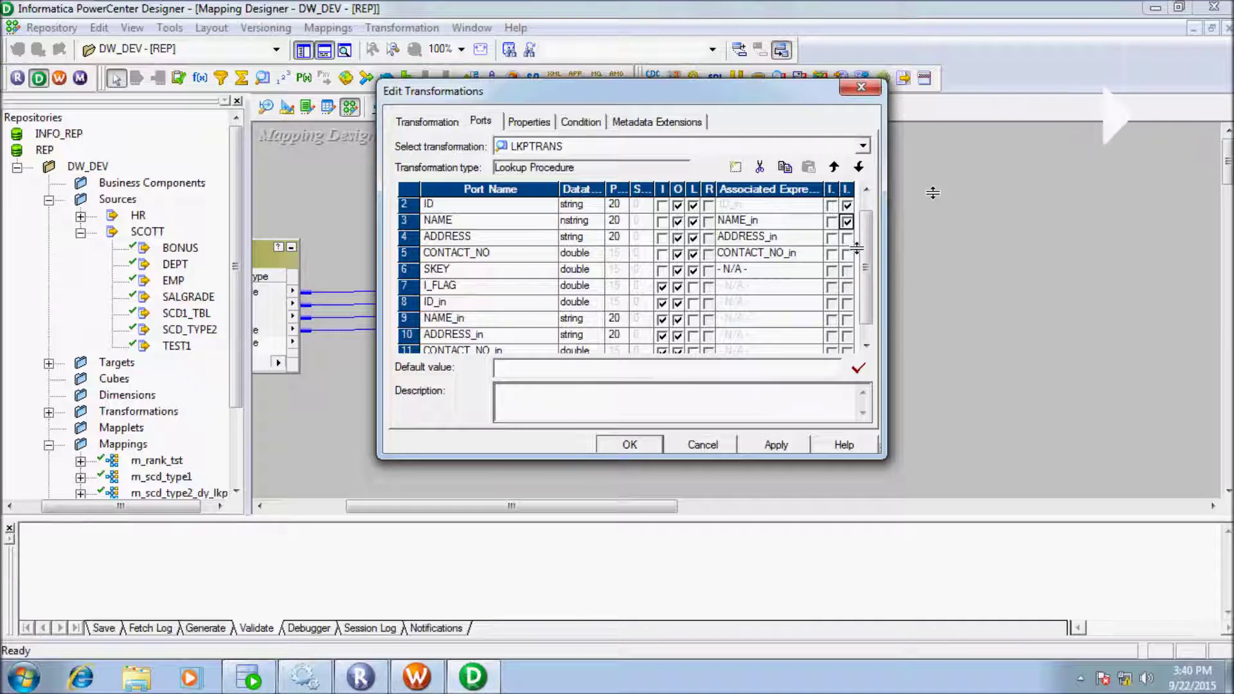
{"action": "left_click", "coordinate": [865, 345]}
{"action": "left_click", "coordinate": [766, 445]}
{"action": "left_click", "coordinate": [711, 331]}
{"action": "left_click", "coordinate": [630, 444]}
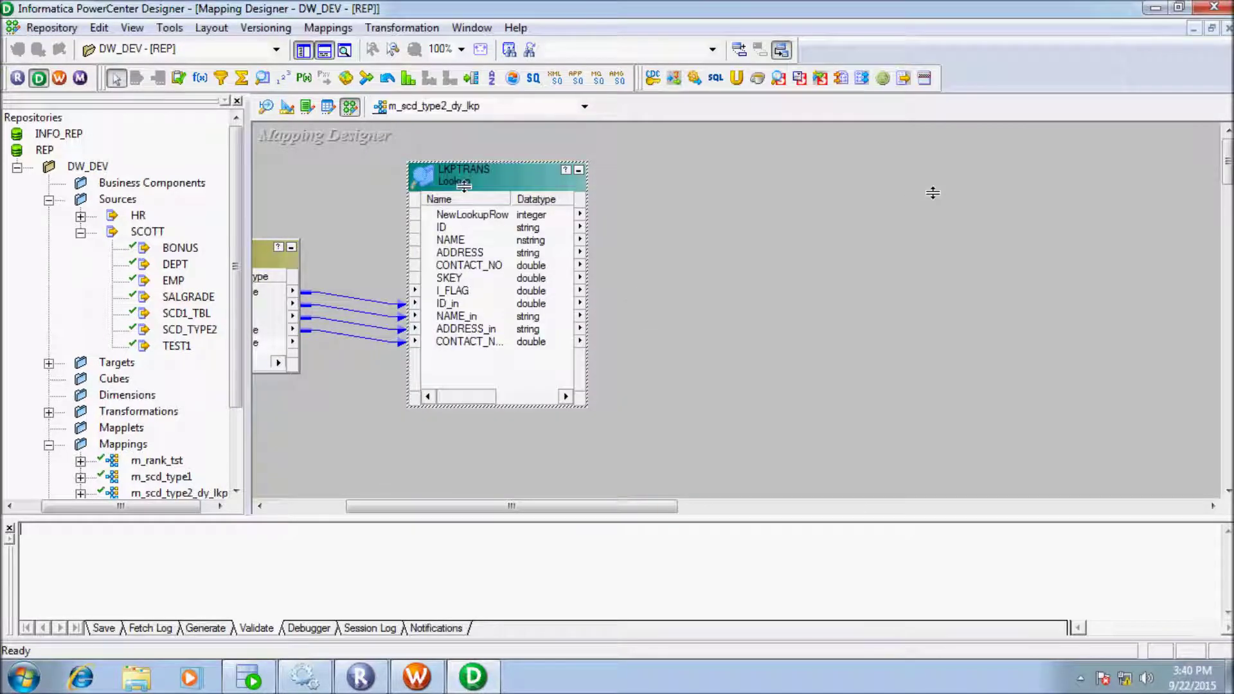
Add a Sequence Generator before the Lookup, link its NEXTVAL port into LKPTRANS as a new port and collapse the generator
{"action": "left_click", "coordinate": [283, 78]}
{"action": "left_click", "coordinate": [296, 149]}
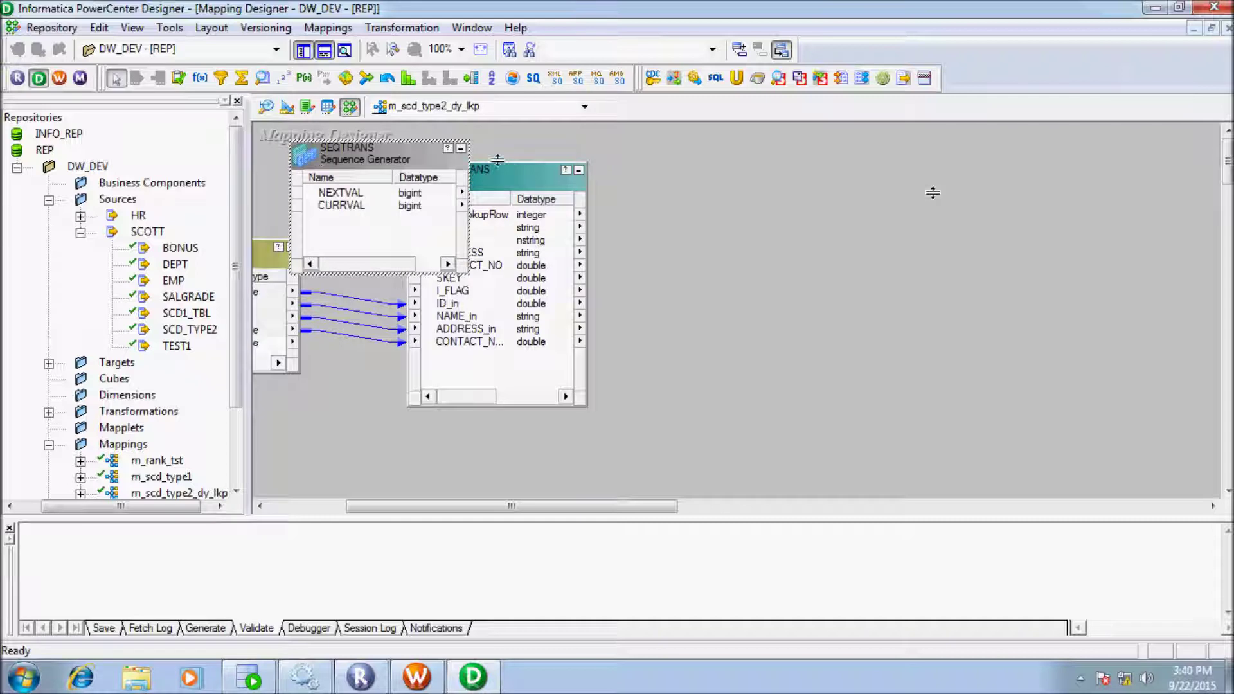
{"action": "left_click_drag", "start_coordinate": [503, 179], "coordinate": [641, 166]}
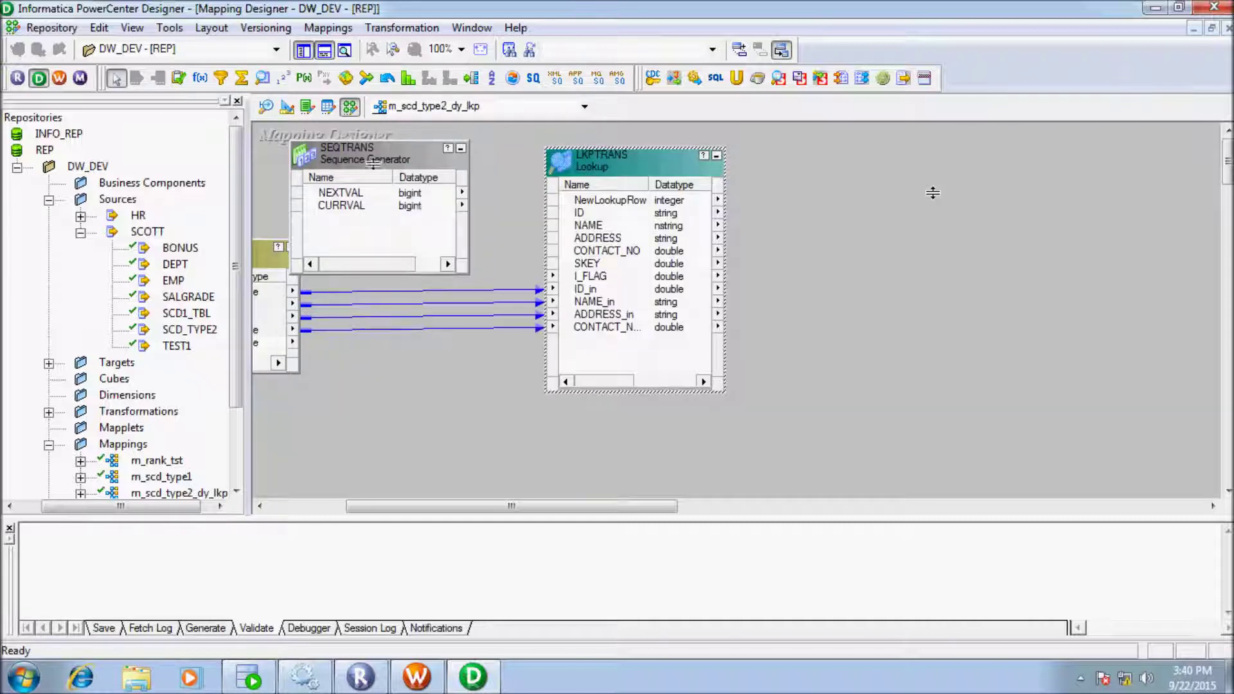
{"action": "left_click", "coordinate": [342, 190]}
{"action": "left_click_drag", "start_coordinate": [611, 364], "coordinate": [611, 360]}
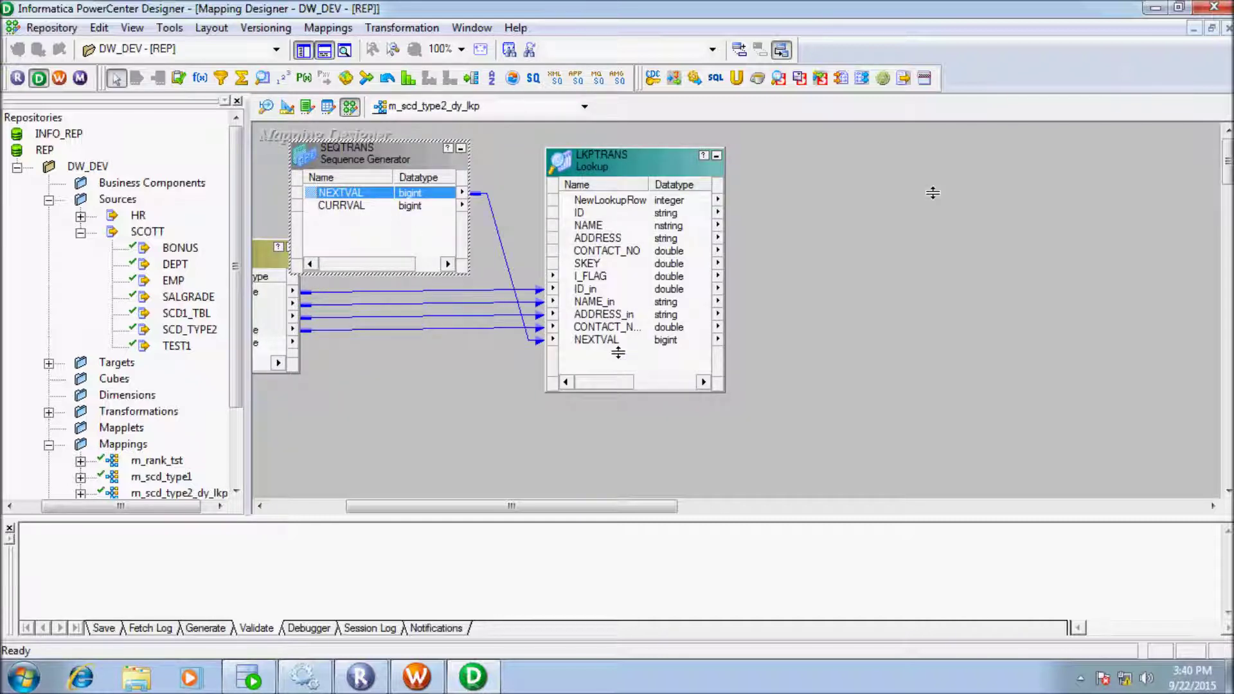
{"action": "left_click", "coordinate": [460, 148]}
Set the associated expression of the SKEY port in LKPTRANS to NEXTVAL
{"action": "double_click", "coordinate": [617, 161]}
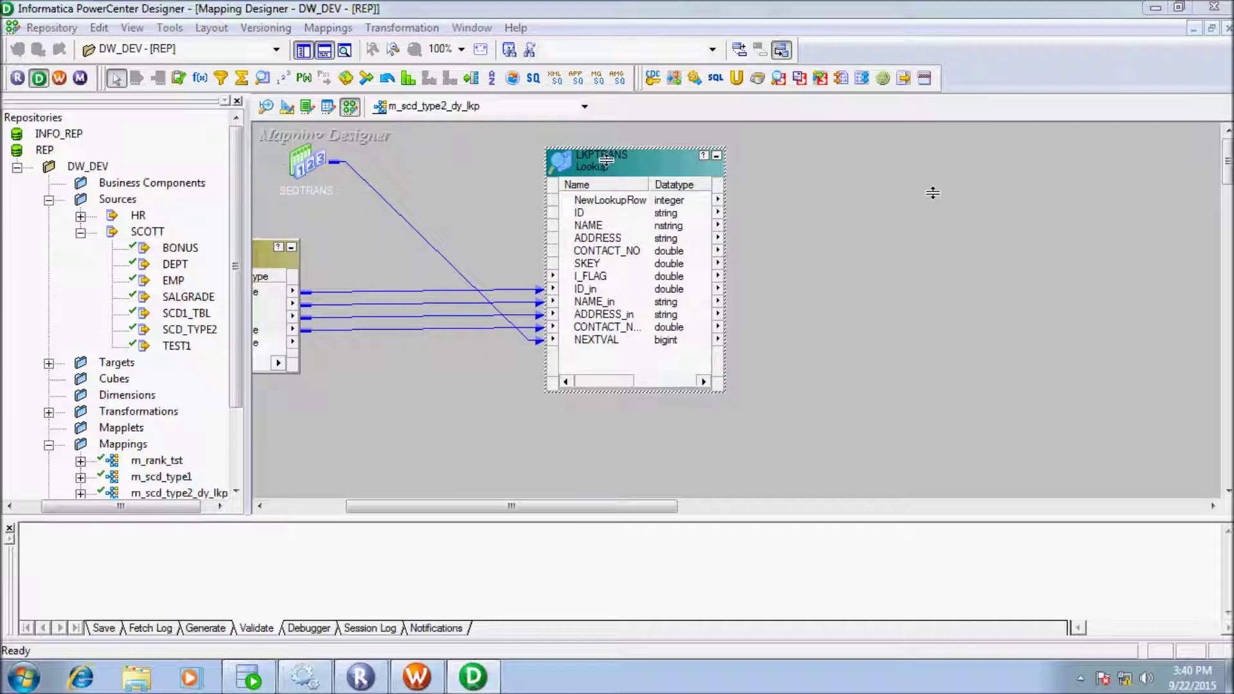
{"action": "left_click", "coordinate": [529, 122]}
{"action": "left_click", "coordinate": [481, 120]}
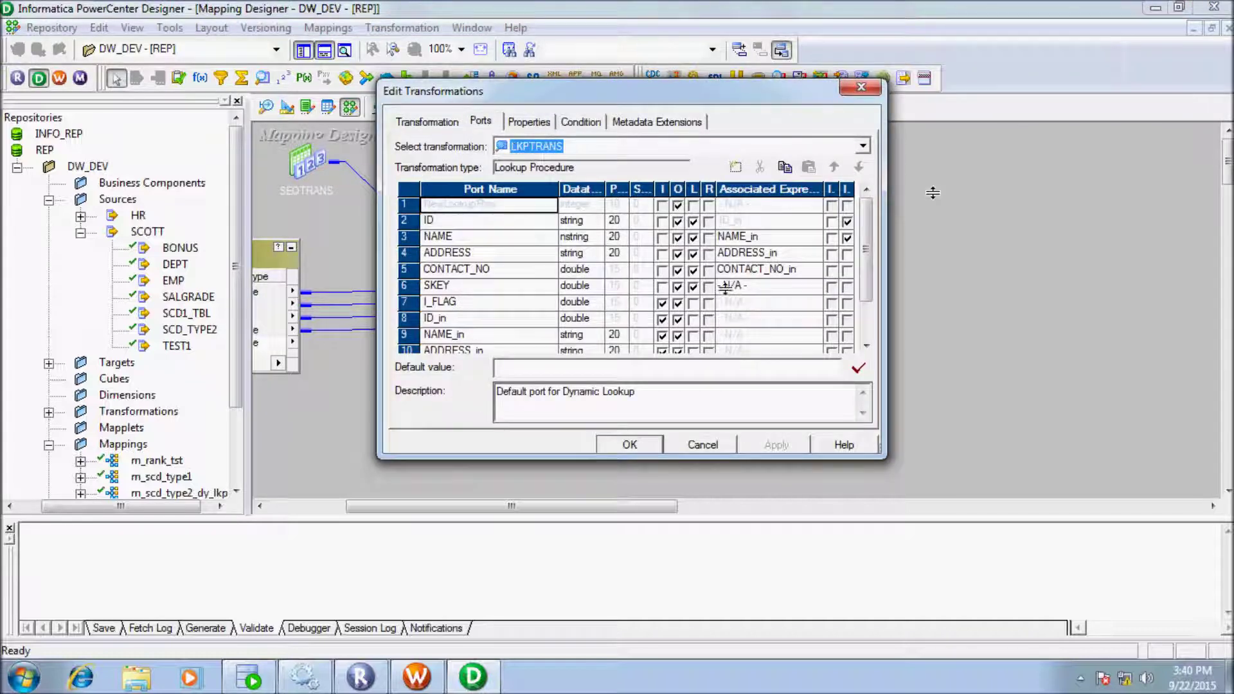
{"action": "left_click", "coordinate": [749, 283]}
{"action": "left_click", "coordinate": [743, 373]}
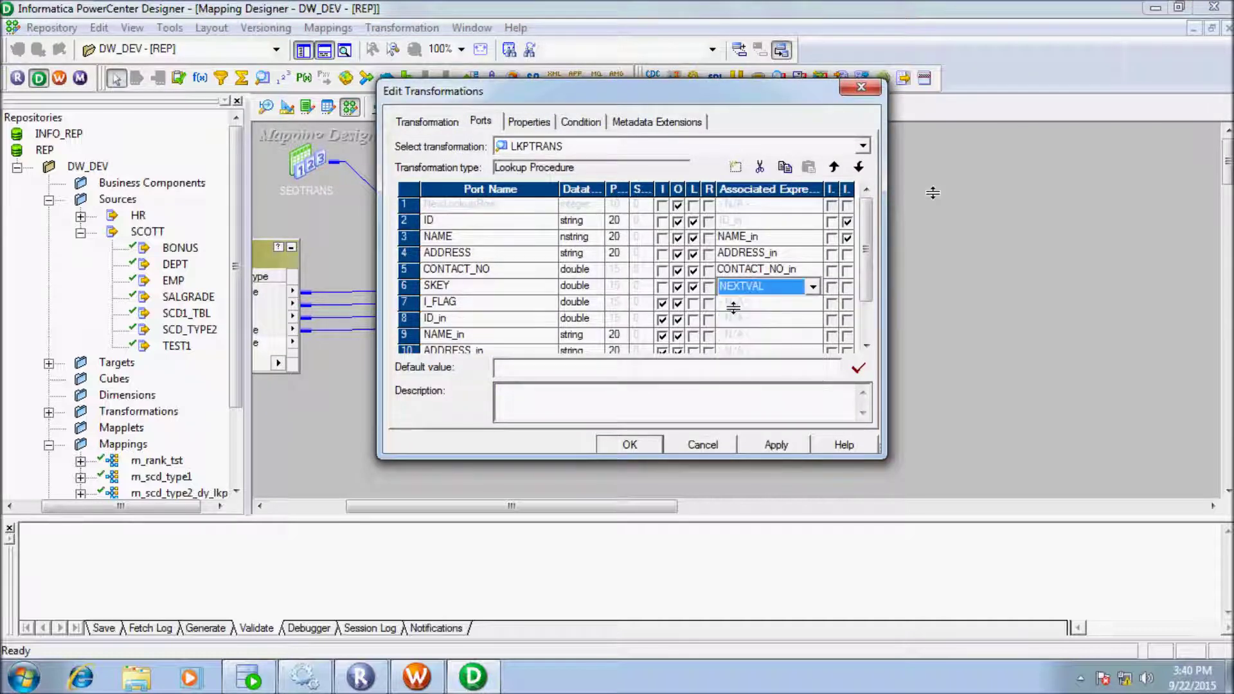
{"action": "scroll", "coordinate": [858, 288], "scroll_direction": "down", "scroll_amount": 1}
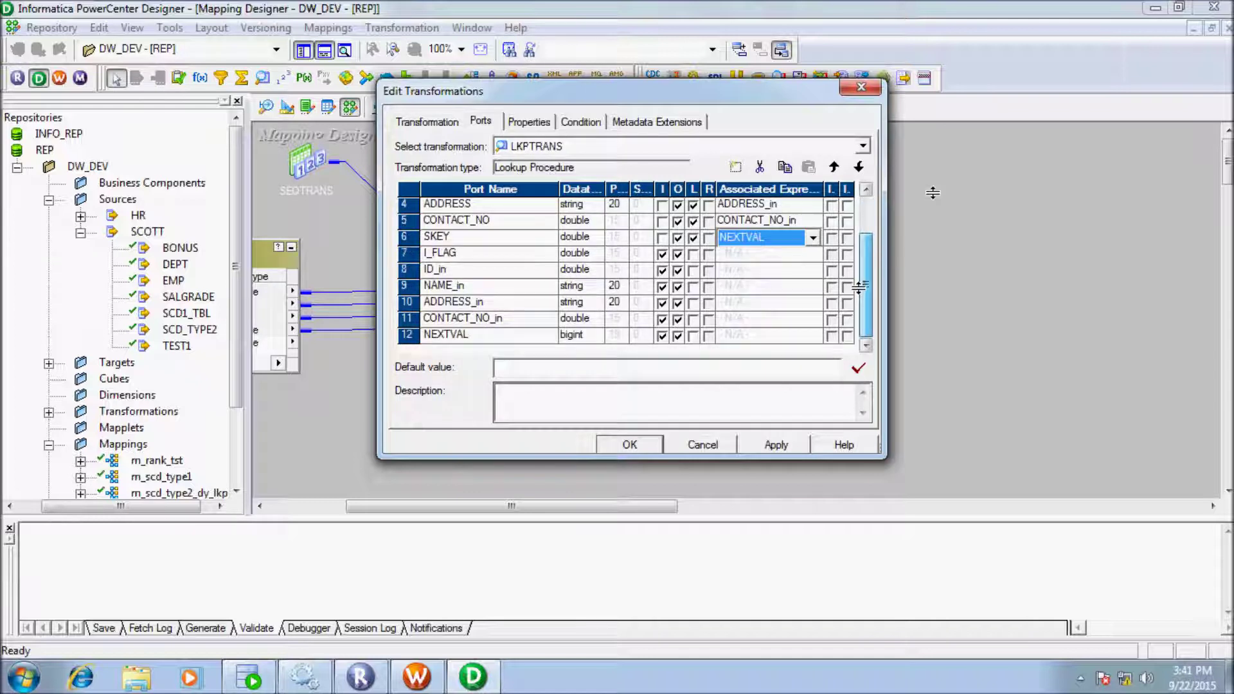
Set the datatype of the SKEY port in LKPTRANS to bigint, mark it as ignored in comparison and try to apply the changes
{"action": "scroll", "coordinate": [859, 287], "scroll_direction": "up", "scroll_amount": 2}
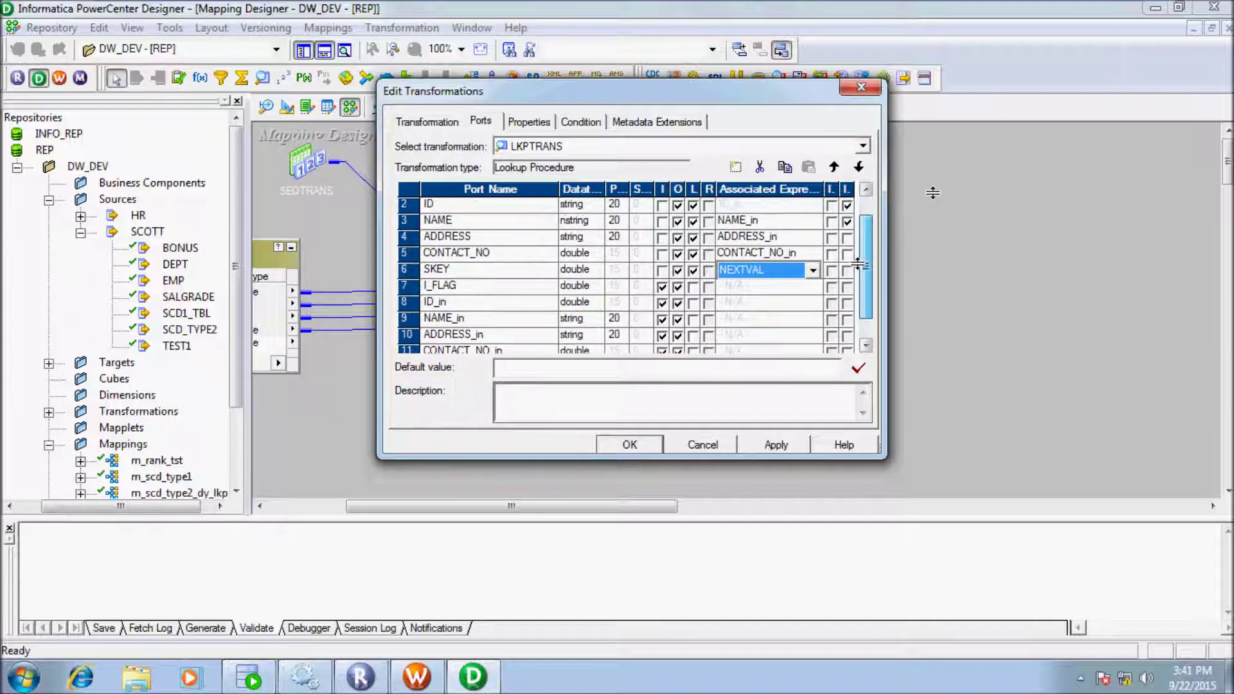
{"action": "left_click", "coordinate": [582, 269]}
{"action": "left_click", "coordinate": [597, 268]}
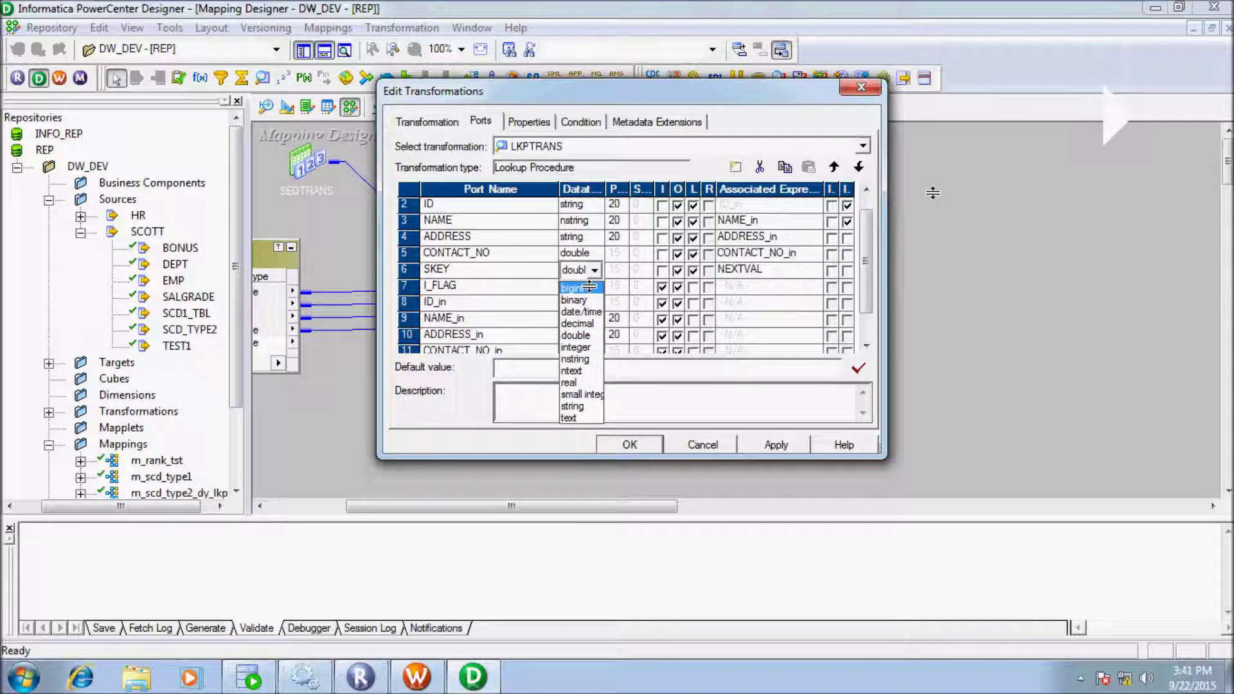
{"action": "left_click", "coordinate": [579, 288]}
{"action": "left_click_drag", "start_coordinate": [861, 263], "coordinate": [876, 235]}
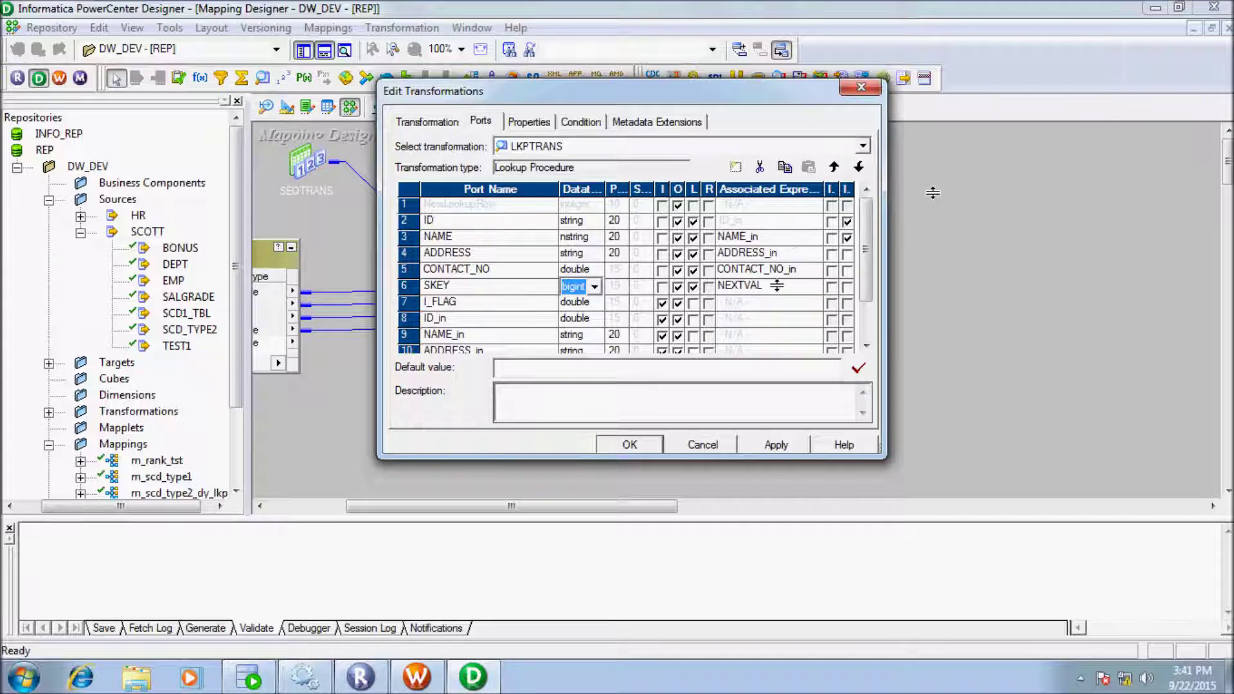
{"action": "left_click", "coordinate": [847, 287]}
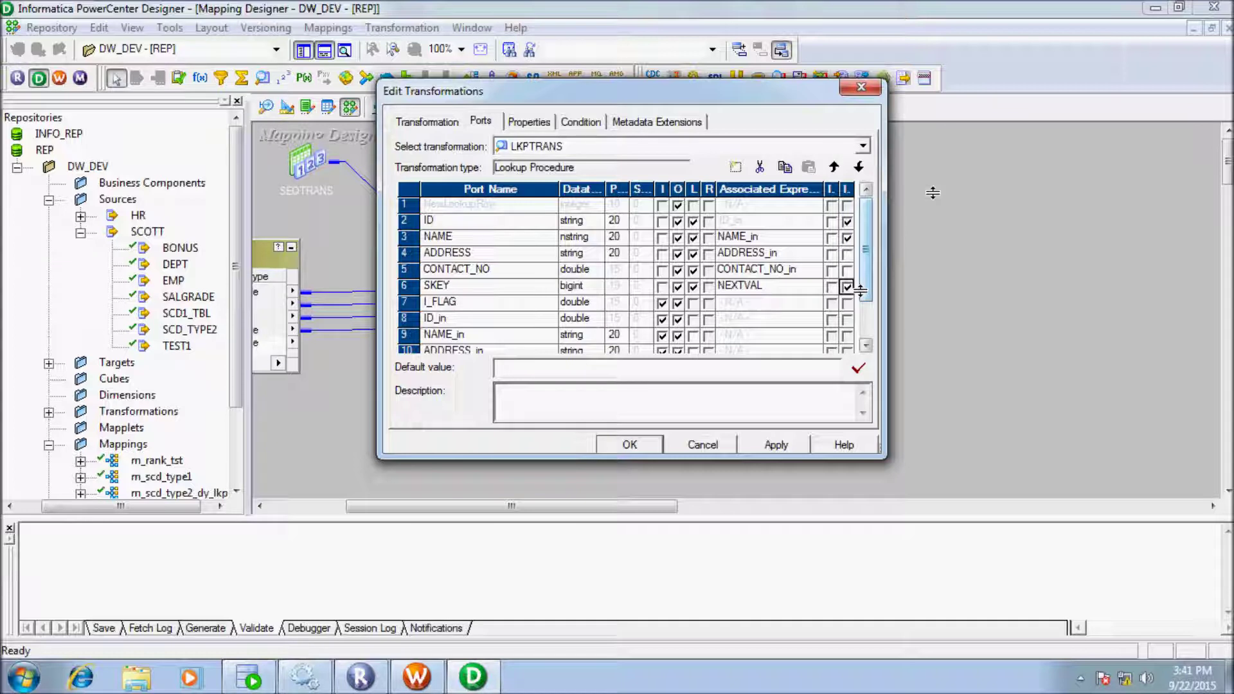
{"action": "left_click", "coordinate": [776, 444]}
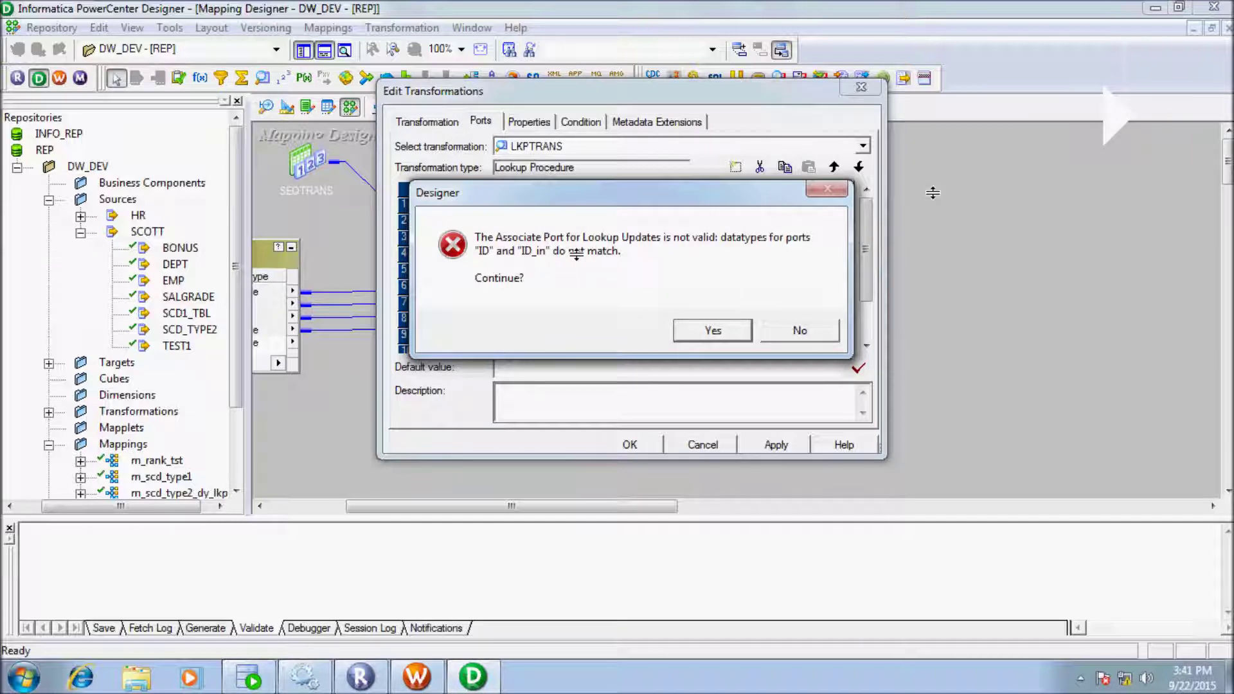
{"action": "left_click", "coordinate": [797, 327]}
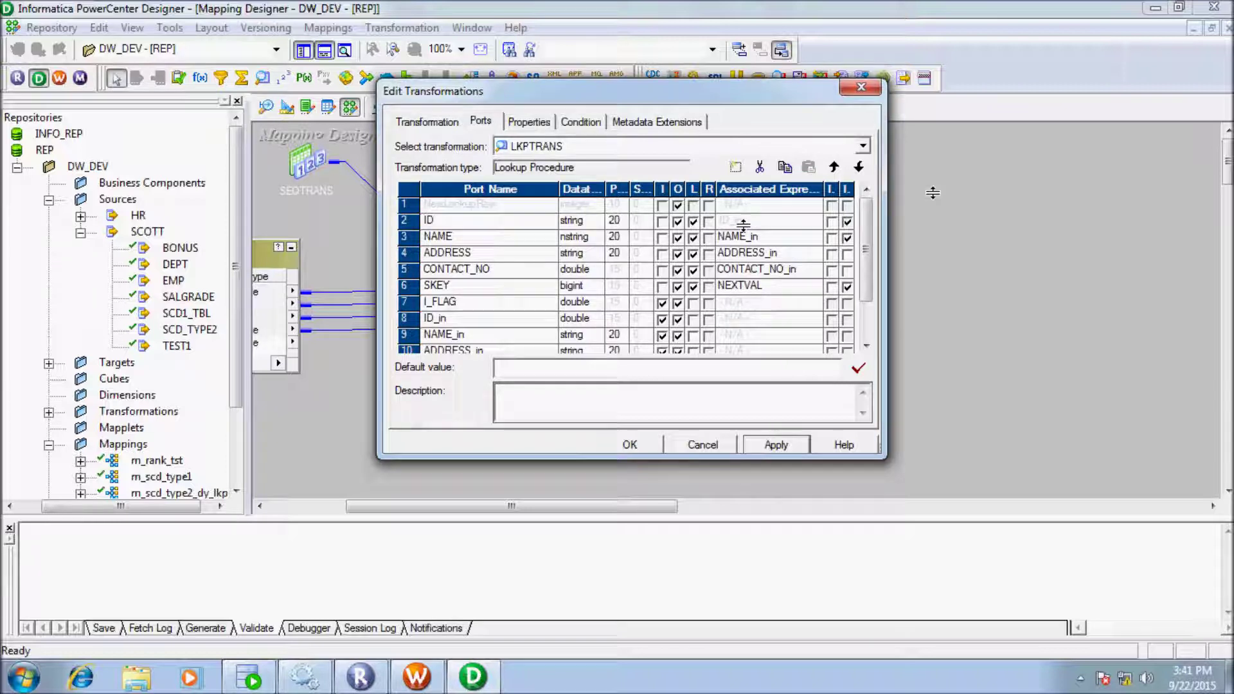
Change the datatype of the ID lookup port in LKPTRANS to double, then apply and close the transformation settings
{"action": "left_click", "coordinate": [583, 222]}
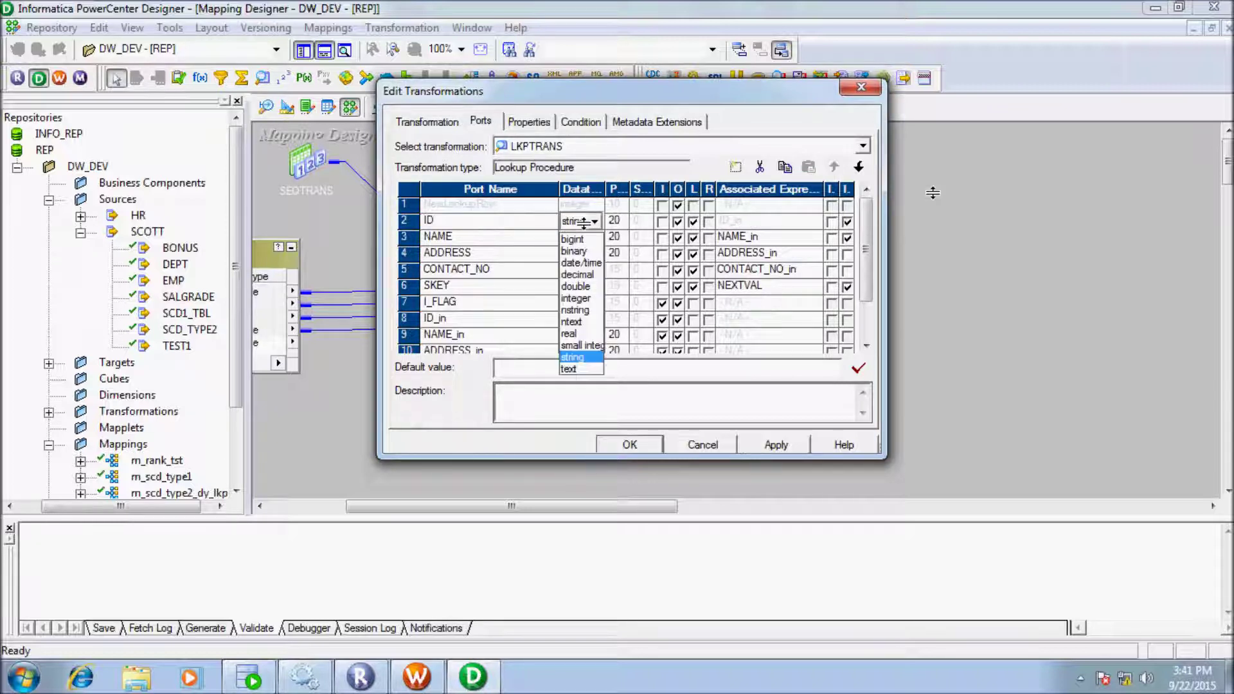
{"action": "left_click", "coordinate": [577, 286]}
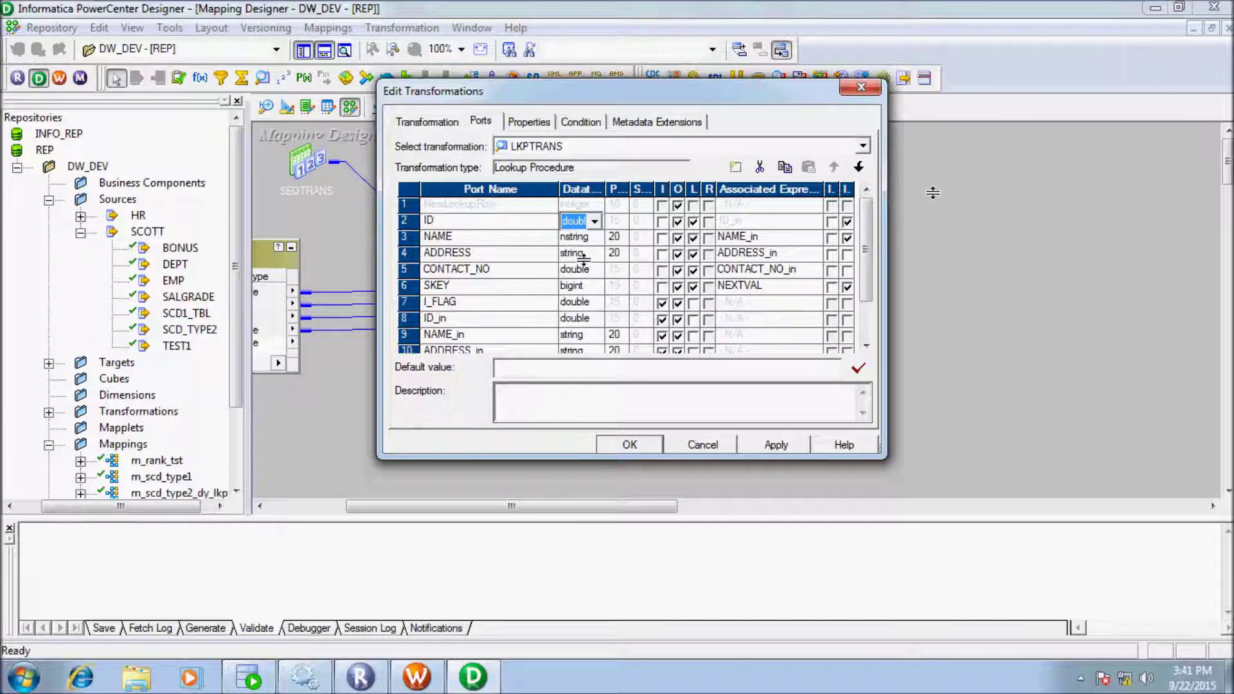
{"action": "left_click", "coordinate": [781, 443]}
{"action": "left_click", "coordinate": [629, 444]}
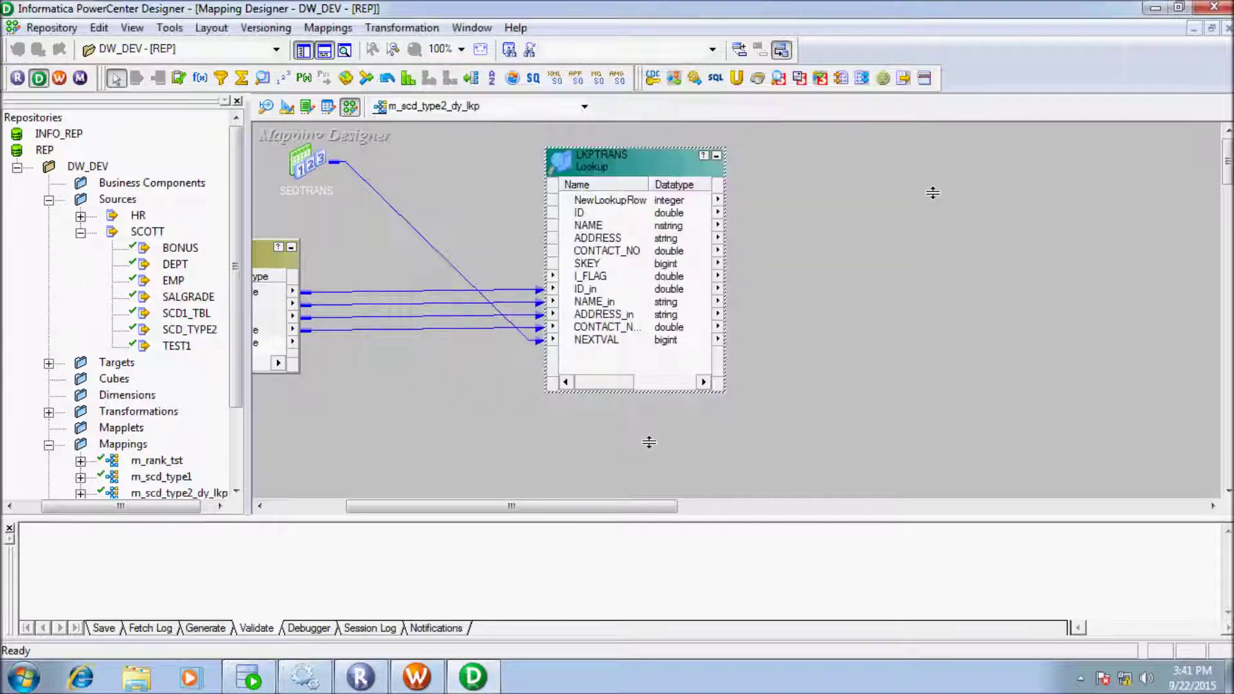
Disable output for the I_FLAG port in LKPTRANS and shift the lookup slightly closer to the source qualifier
{"action": "mouse_move", "coordinate": [635, 155]}
{"action": "left_mouse_down"}
{"action": "mouse_move", "coordinate": [633, 187]}
{"action": "mouse_move", "coordinate": [620, 152]}
{"action": "mouse_move", "coordinate": [620, 167]}
{"action": "left_mouse_up"}
{"action": "double_click", "coordinate": [620, 168]}
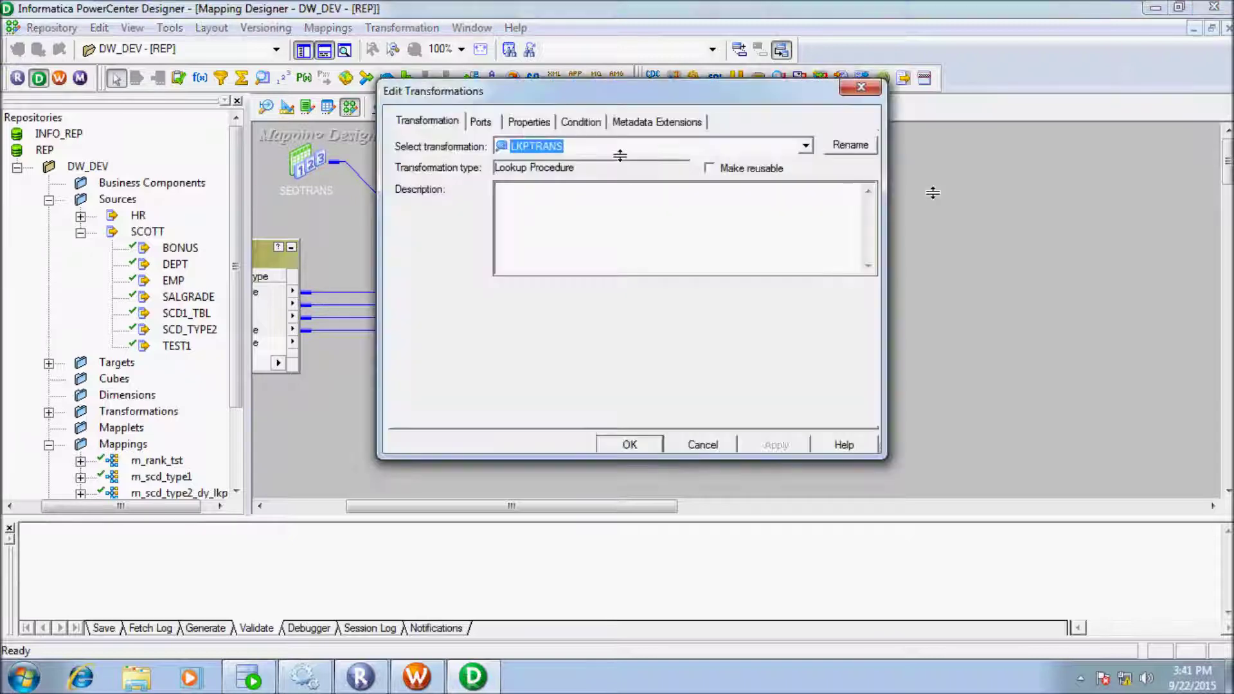
{"action": "left_click", "coordinate": [482, 121]}
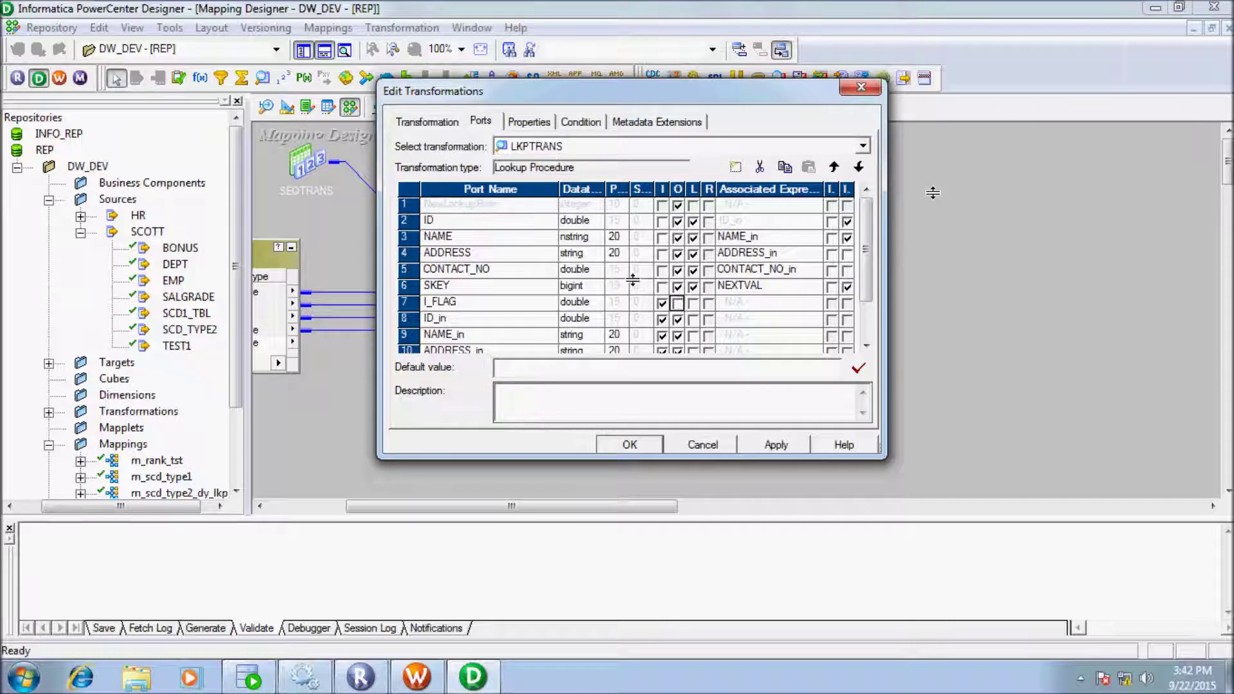
{"action": "left_click", "coordinate": [631, 445]}
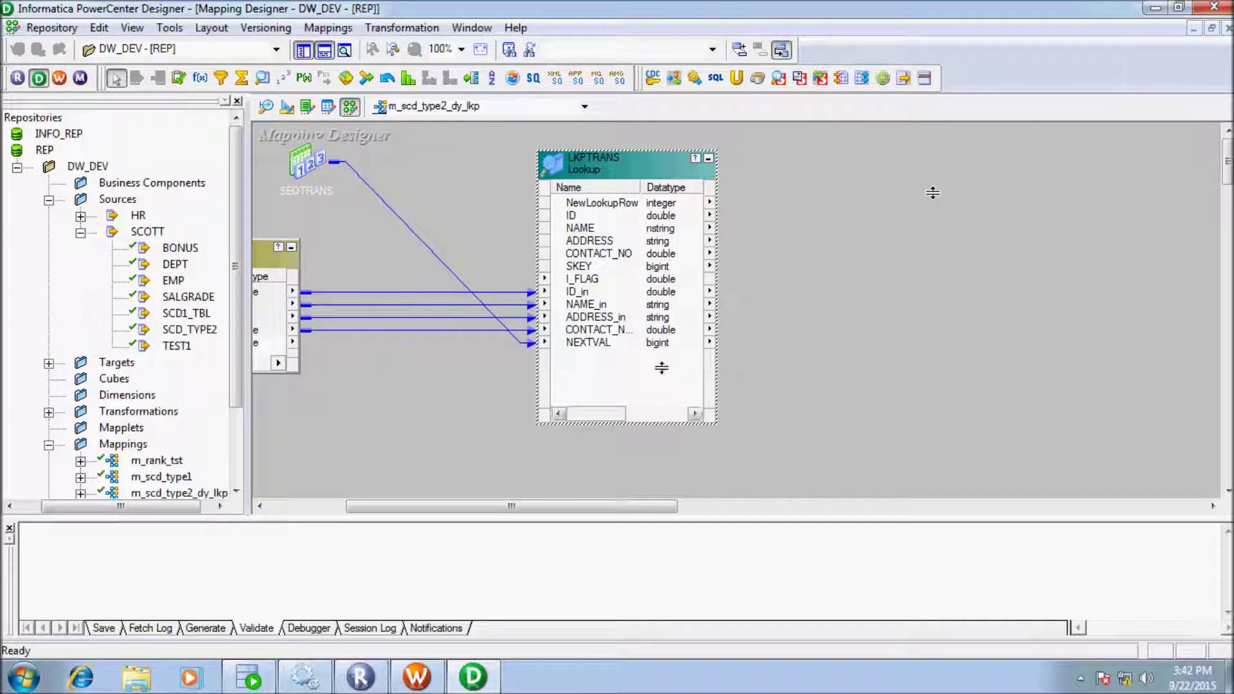
{"action": "left_click_drag", "start_coordinate": [609, 161], "coordinate": [582, 162]}
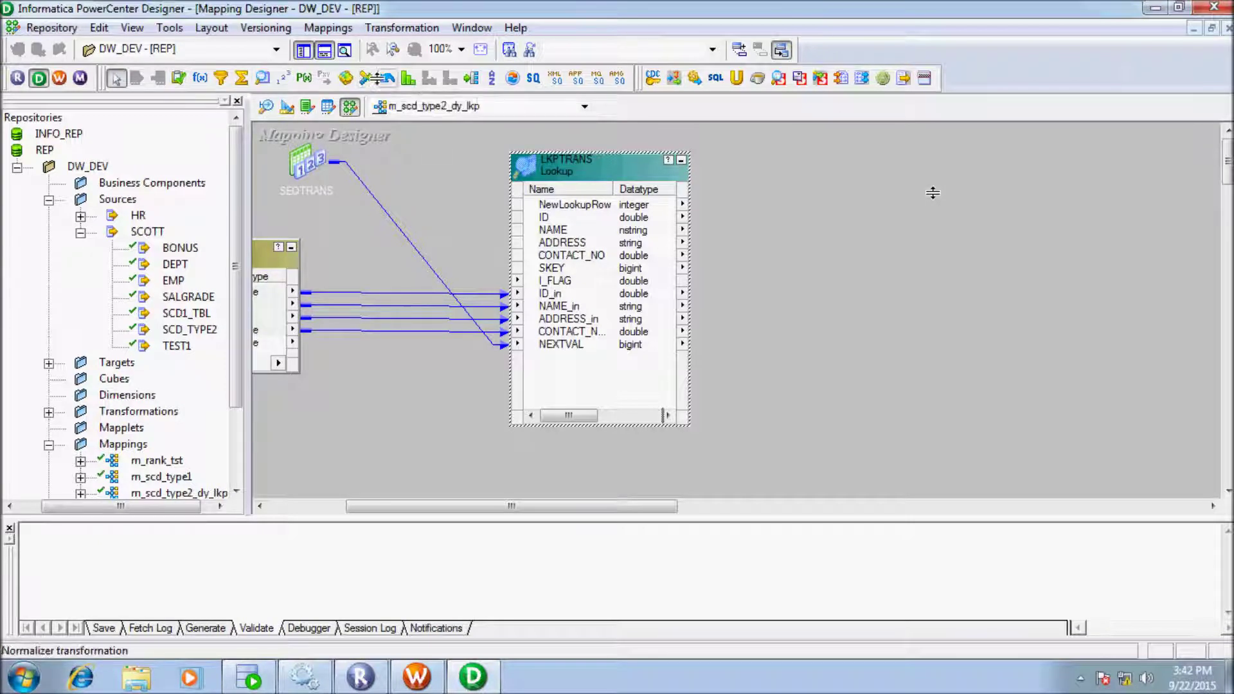
Add a Router after the Lookup and link the LKPTRANS ports NewLookupRow, ID, NAME, ADDRESS, CONTACT_NO and SKEY into it
{"action": "left_click", "coordinate": [471, 78]}
{"action": "left_click_drag", "start_coordinate": [784, 129], "coordinate": [1001, 432]}
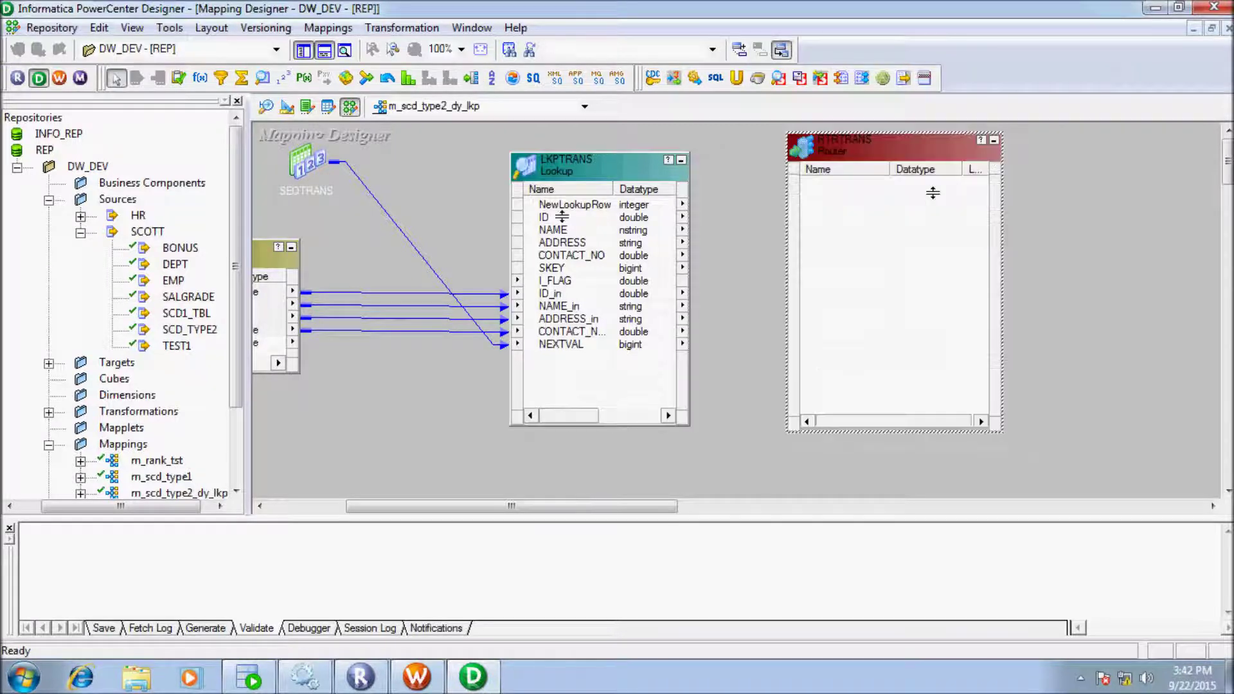
{"action": "left_click", "coordinate": [554, 205]}
{"action": "key", "text": "shift+Down"}
{"action": "key", "text": "shift+Down"}
{"action": "key", "text": "shift+Down"}
{"action": "key", "text": "shift+Down"}
{"action": "key", "text": "shift+Down"}
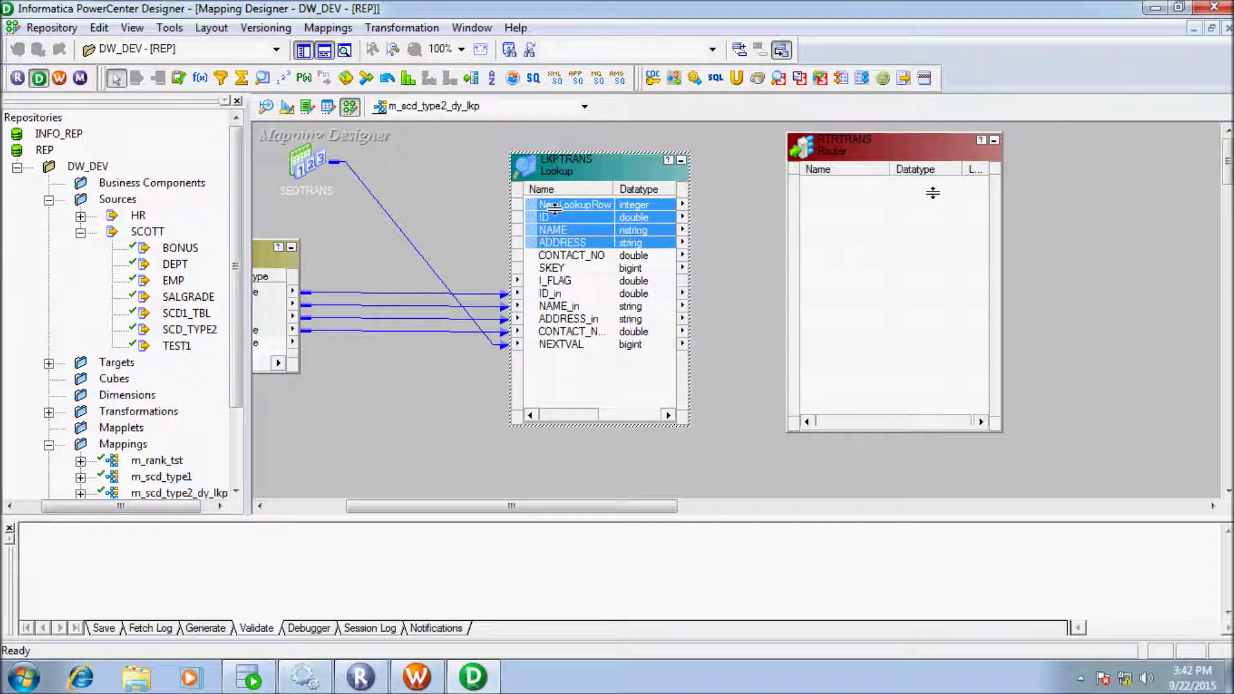
{"action": "left_click_drag", "start_coordinate": [554, 208], "coordinate": [881, 207]}
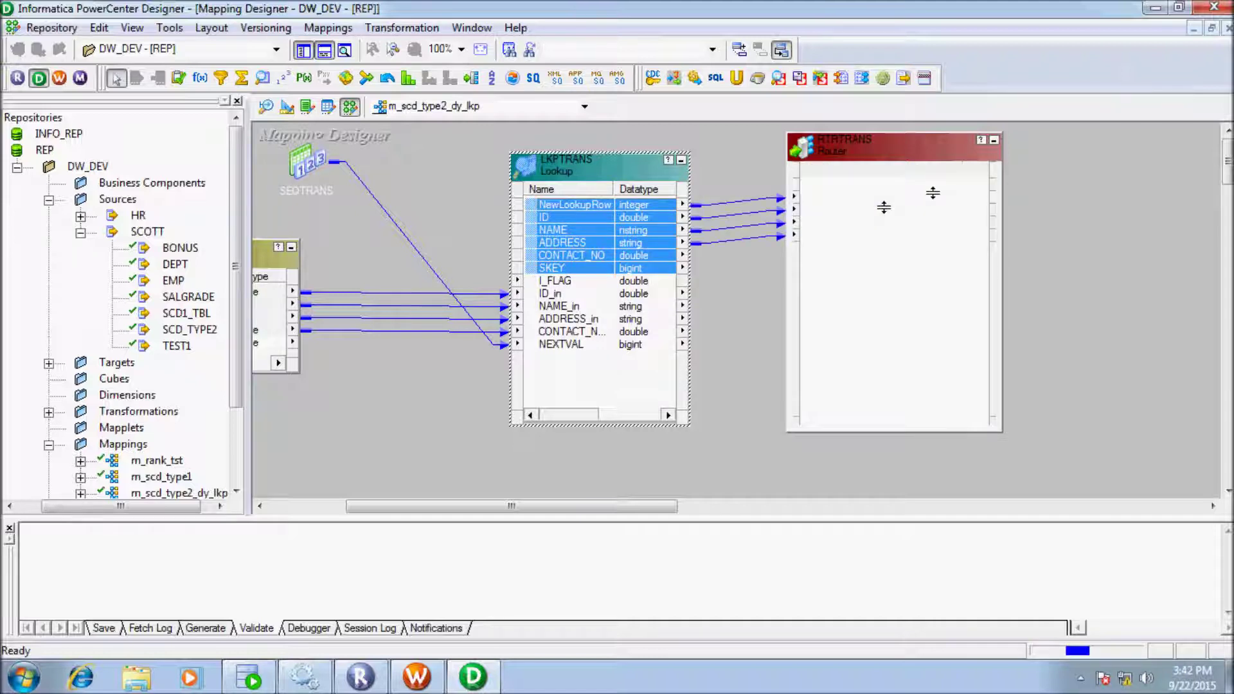
Link the LKPTRANS ports ID_in, NAME_in, ADDRESS_in, CONTACT_NO_in and NEXTVAL into the Router as additional ports
{"action": "left_click", "coordinate": [556, 292]}
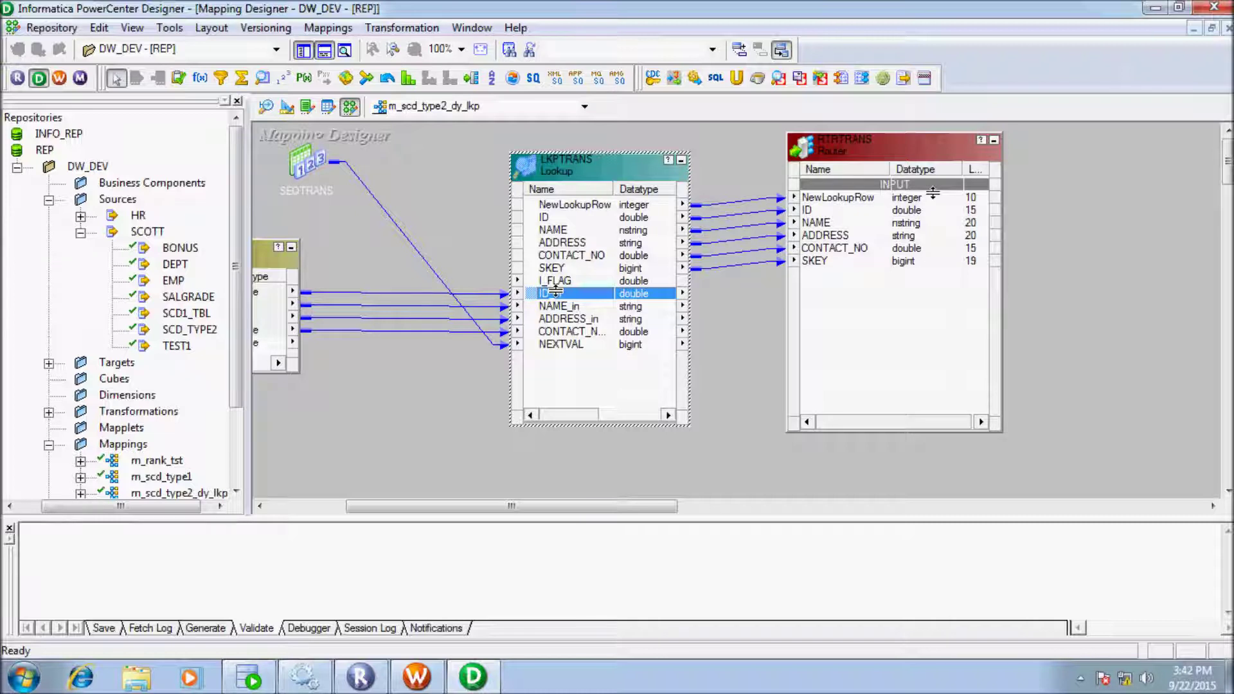
{"action": "key", "text": "shift+Down"}
{"action": "key", "text": "shift+Down"}
{"action": "key", "text": "shift+Down"}
{"action": "key", "text": "shift+Down"}
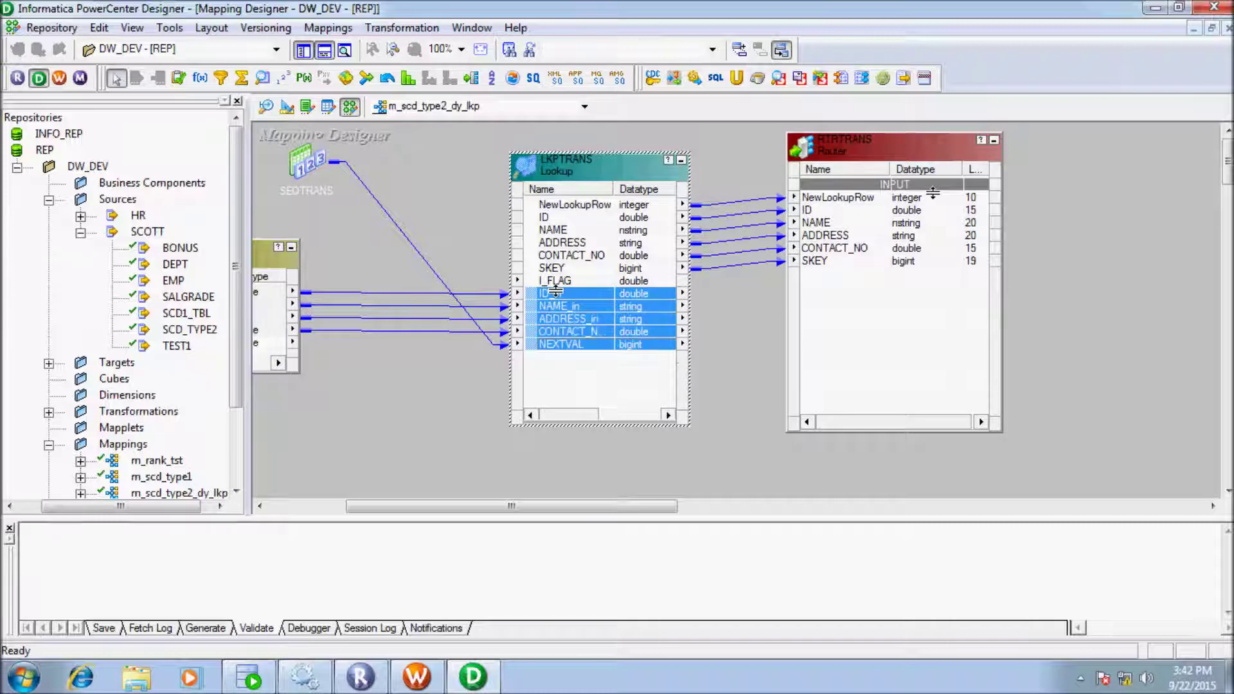
{"action": "left_click_drag", "start_coordinate": [556, 293], "coordinate": [827, 302]}
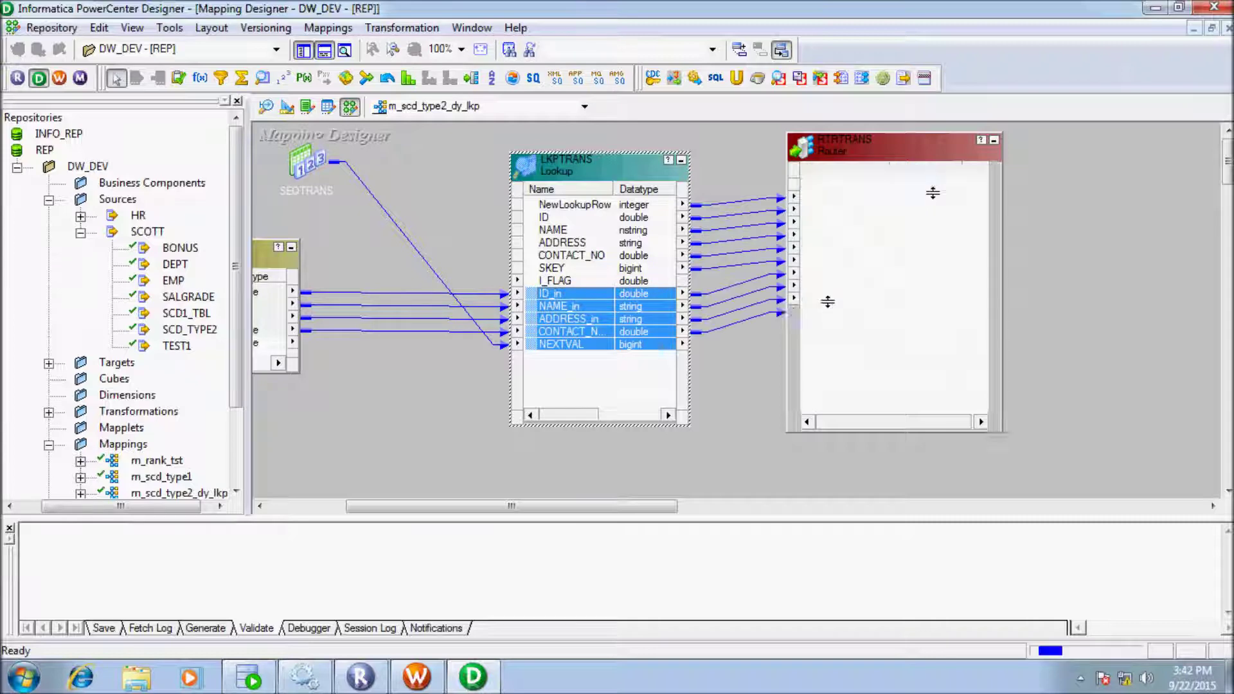
Add two groups to the Router RTRTRANS and name the first one INSERT
{"action": "left_click_drag", "start_coordinate": [660, 503], "coordinate": [735, 503]}
{"action": "double_click", "coordinate": [648, 174]}
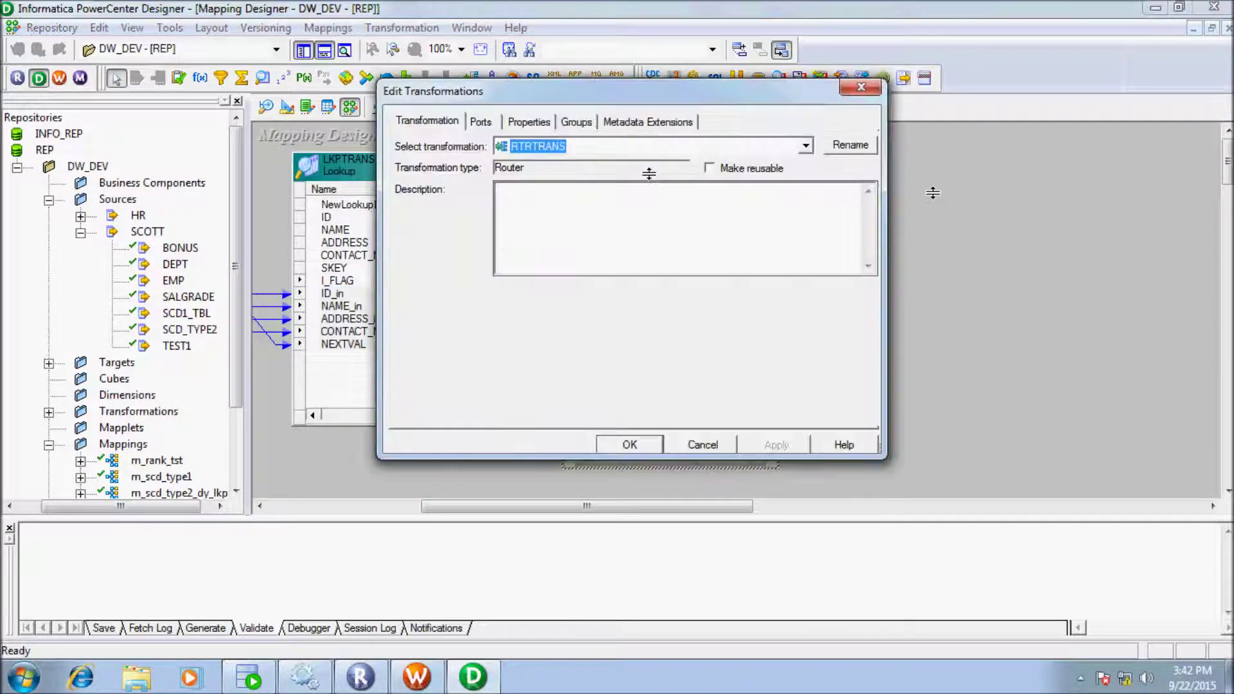
{"action": "left_click", "coordinate": [564, 121]}
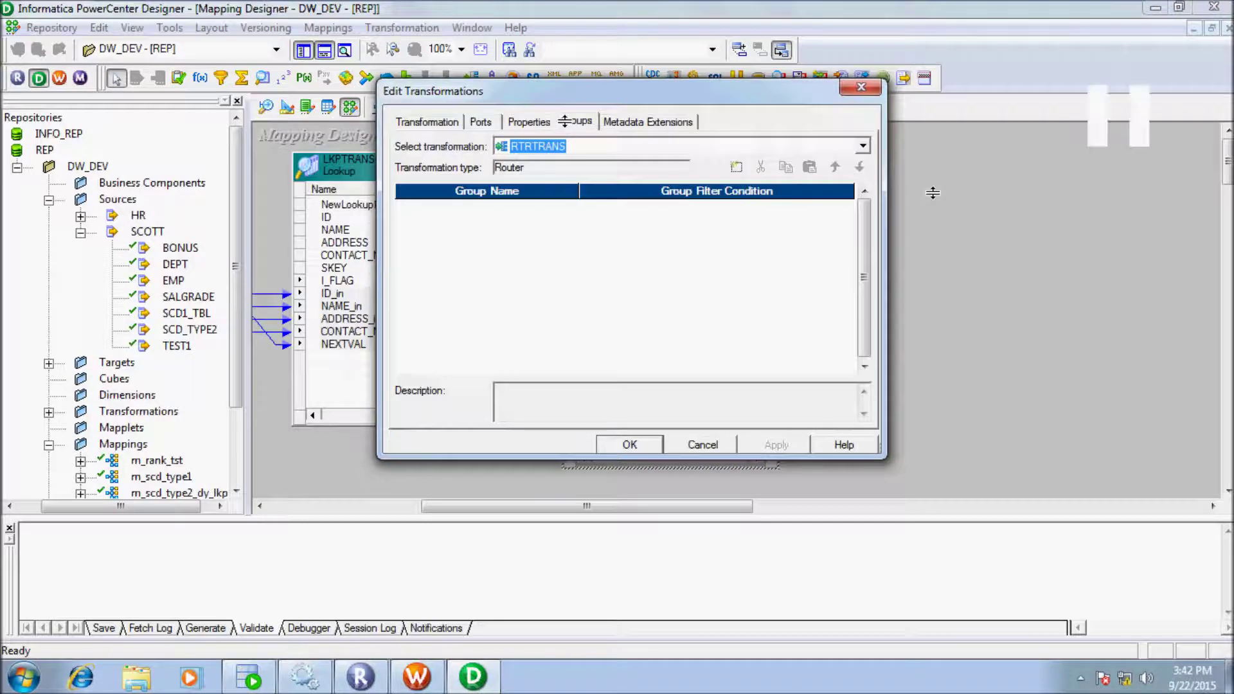
{"action": "left_click", "coordinate": [731, 163]}
{"action": "left_click", "coordinate": [730, 164]}
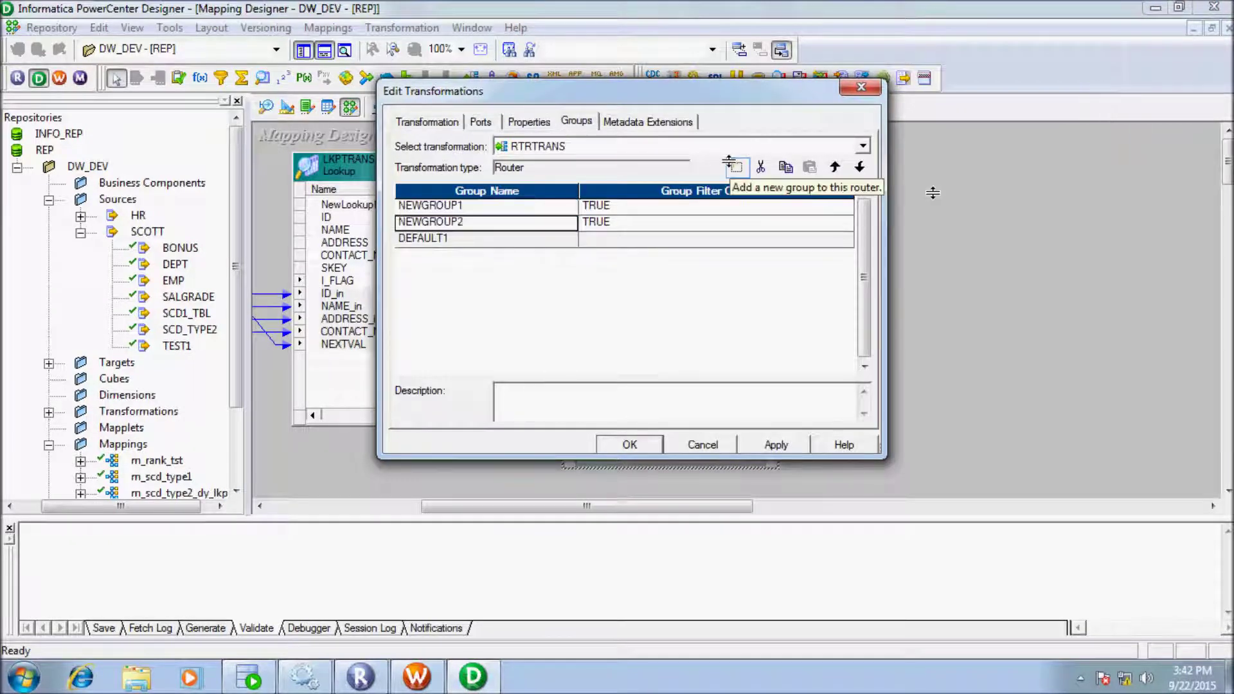
{"action": "left_click", "coordinate": [464, 205]}
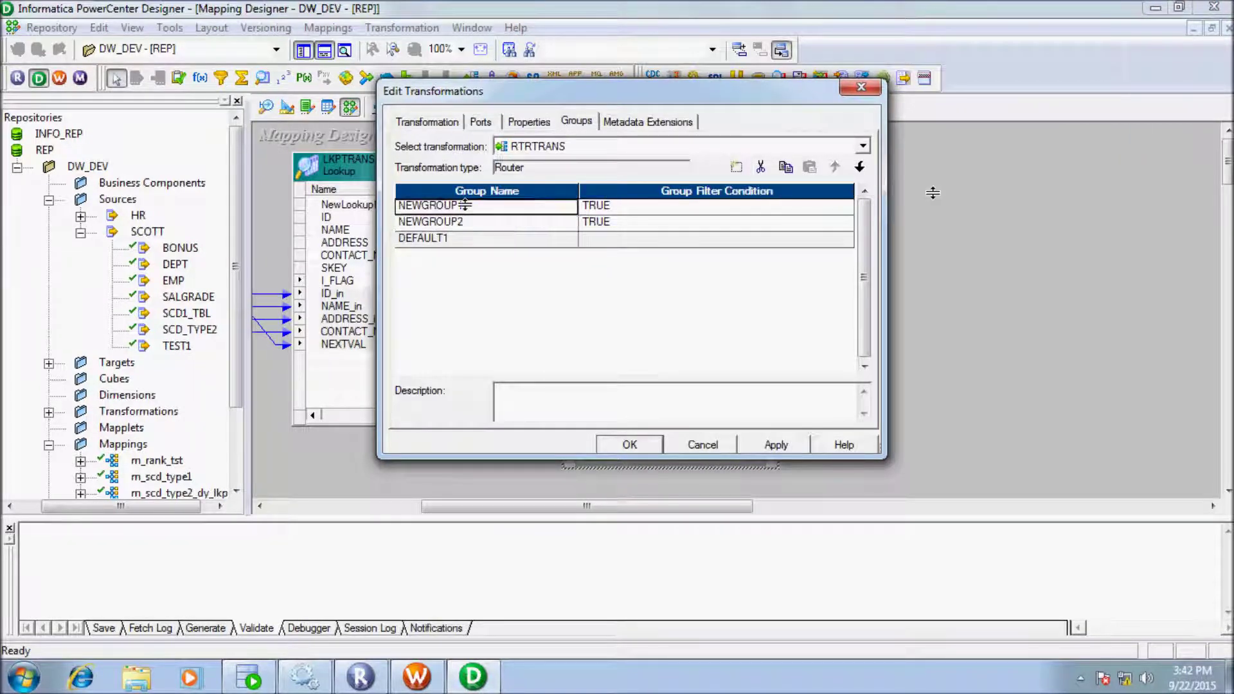
{"action": "left_click", "coordinate": [464, 204]}
{"action": "key", "text": "BackSpace"}
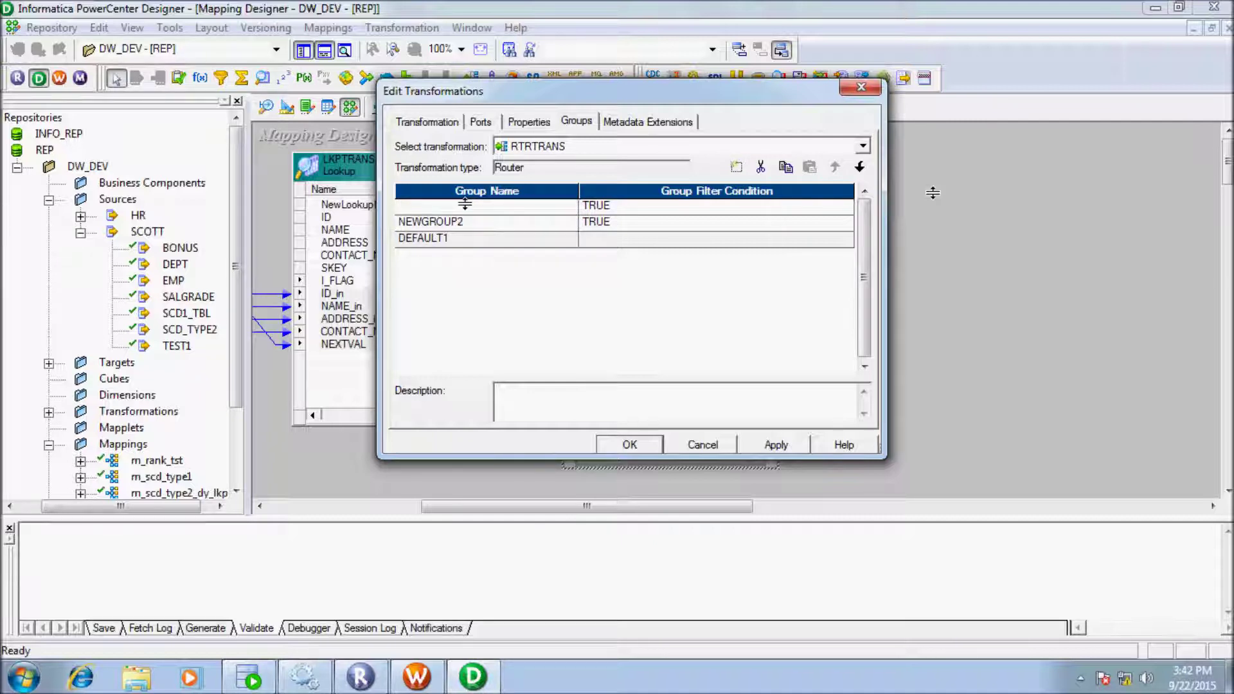
{"action": "type", "text": "INSERT"}
{"action": "key", "text": "Down"}
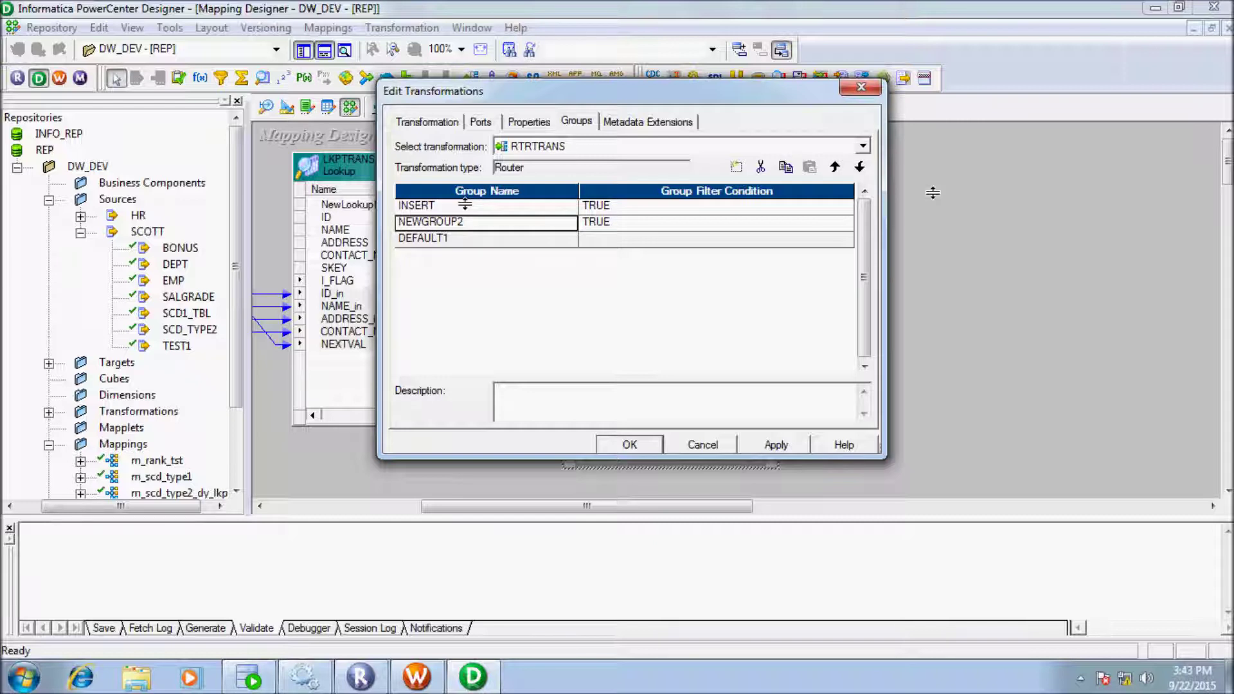
Rename the second Router group as UPDATE
{"action": "left_click", "coordinate": [462, 221]}
{"action": "key", "text": "BackSpace"}
{"action": "key", "text": "BackSpace"}
{"action": "key", "text": "BackSpace"}
{"action": "key", "text": "BackSpace"}
{"action": "key", "text": "BackSpace"}
{"action": "key", "text": "BackSpace"}
{"action": "key", "text": "BackSpace"}
{"action": "key", "text": "BackSpace"}
{"action": "key", "text": "BackSpace"}
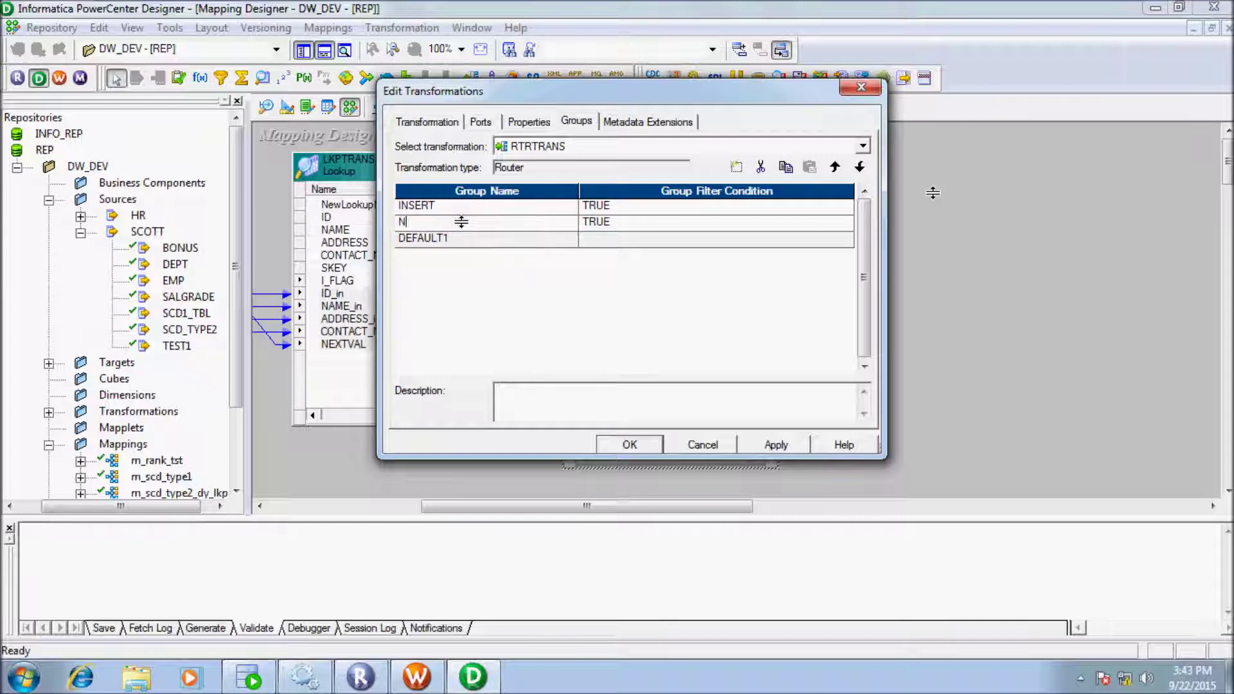
{"action": "type", "text": "UPDATE"}
Set the INSERT group's filter condition to IIF(NewLookupRow=1 OR NewLookupRow=2,TRUE,FALSE)
{"action": "left_click", "coordinate": [834, 205]}
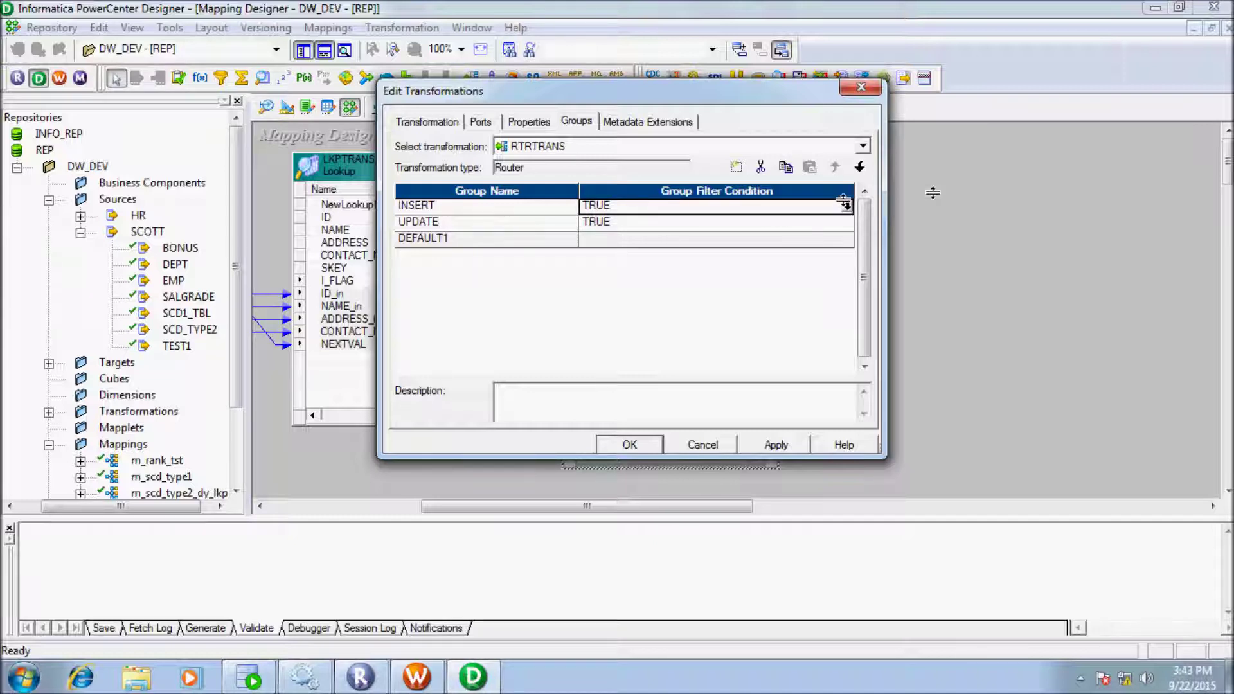
{"action": "left_click", "coordinate": [842, 204]}
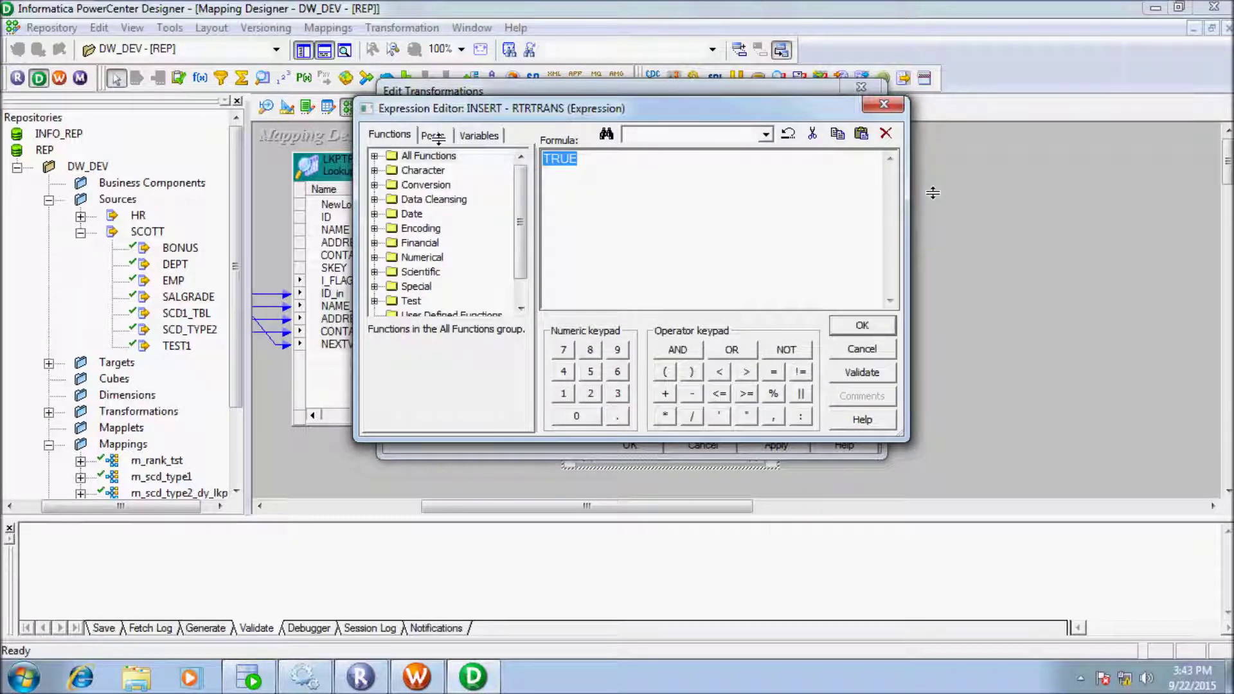
{"action": "type", "text": "IIF"}
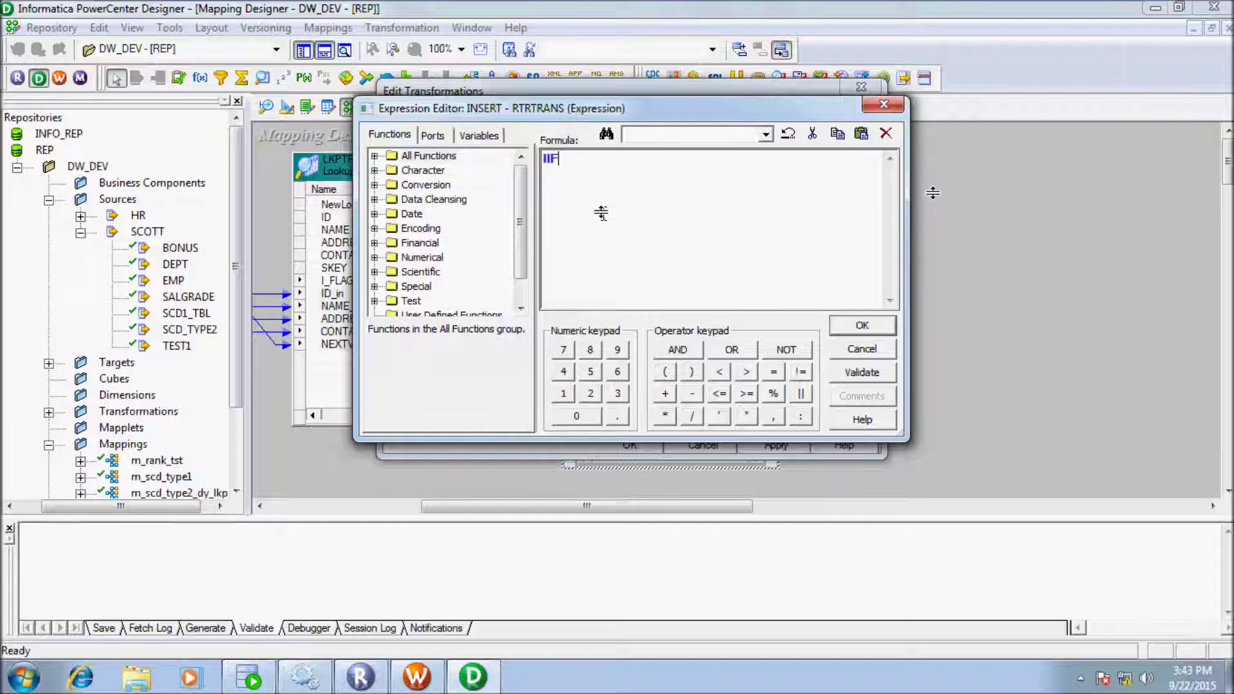
{"action": "type", "text": "("}
{"action": "left_click", "coordinate": [433, 135]}
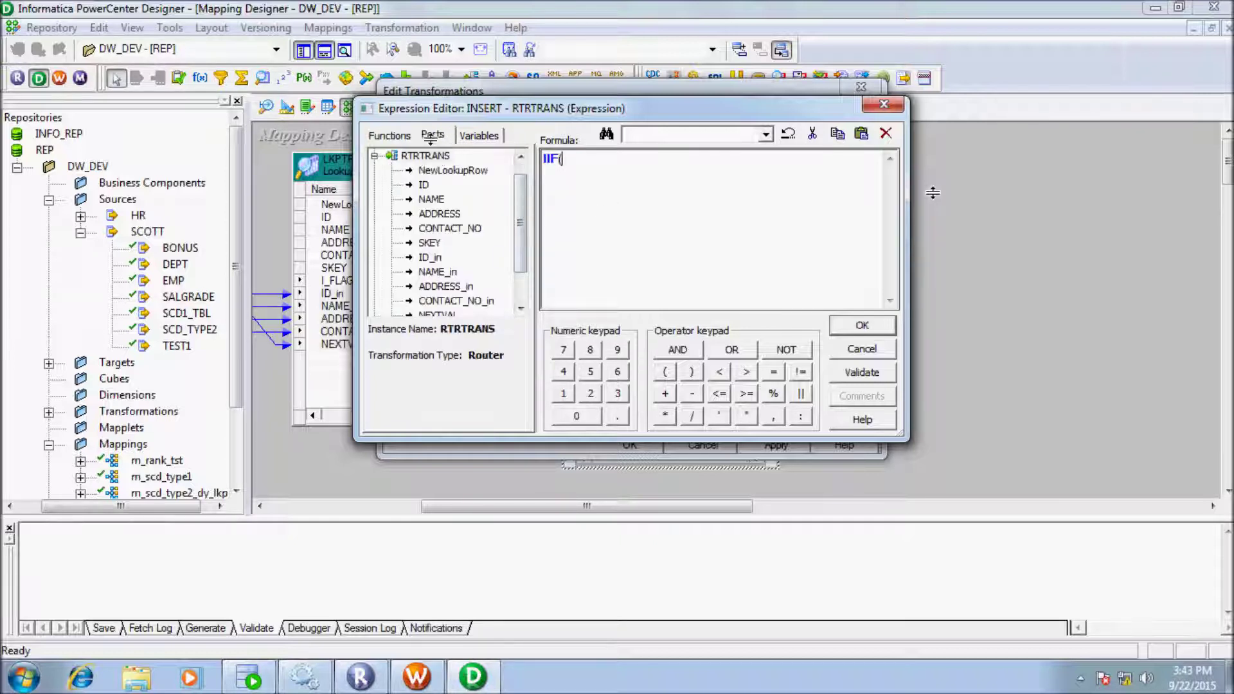
{"action": "double_click", "coordinate": [437, 170]}
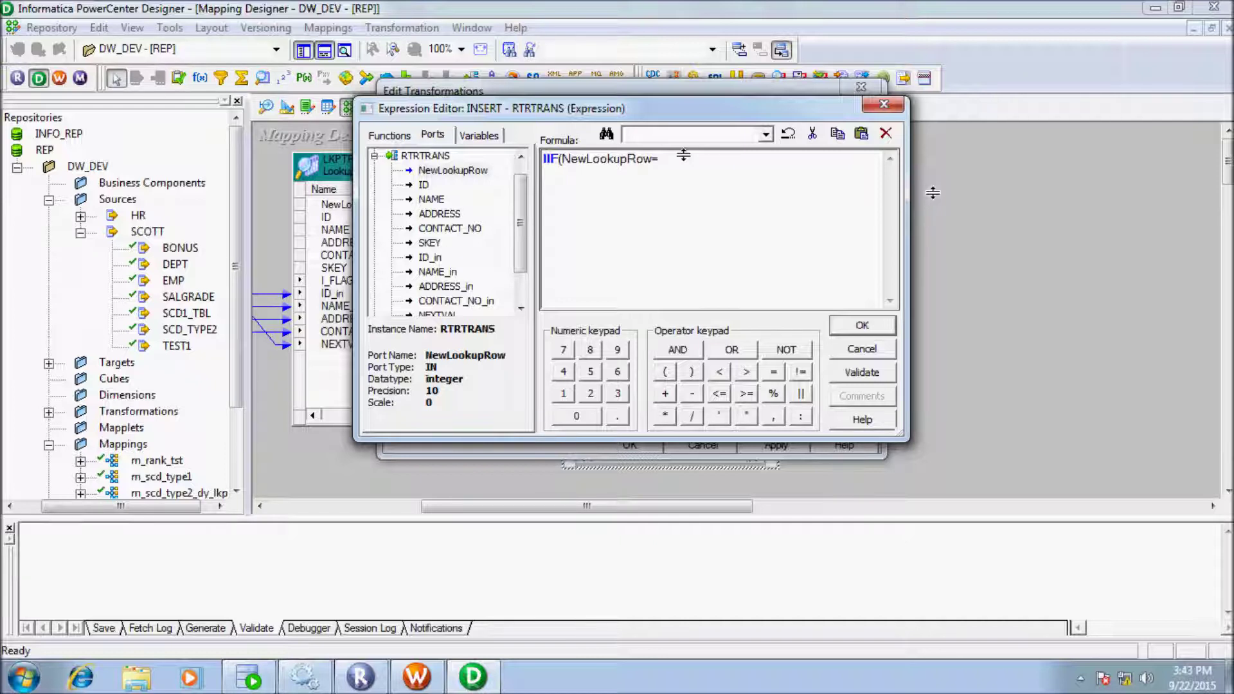
{"action": "type", "text": "1"}
{"action": "type", "text": ",0,"}
{"action": "double_click", "coordinate": [471, 170]}
{"action": "type", "text": "=2"}
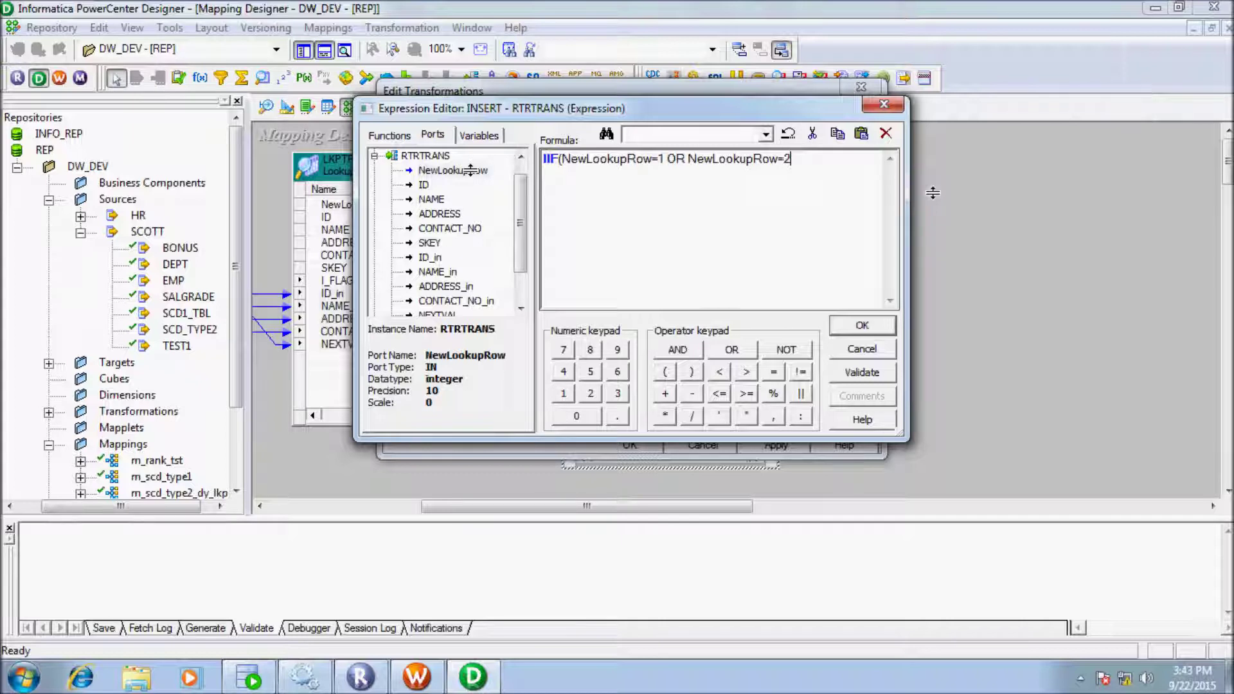
{"action": "type", "text": ",TRUE,FALSE)"}
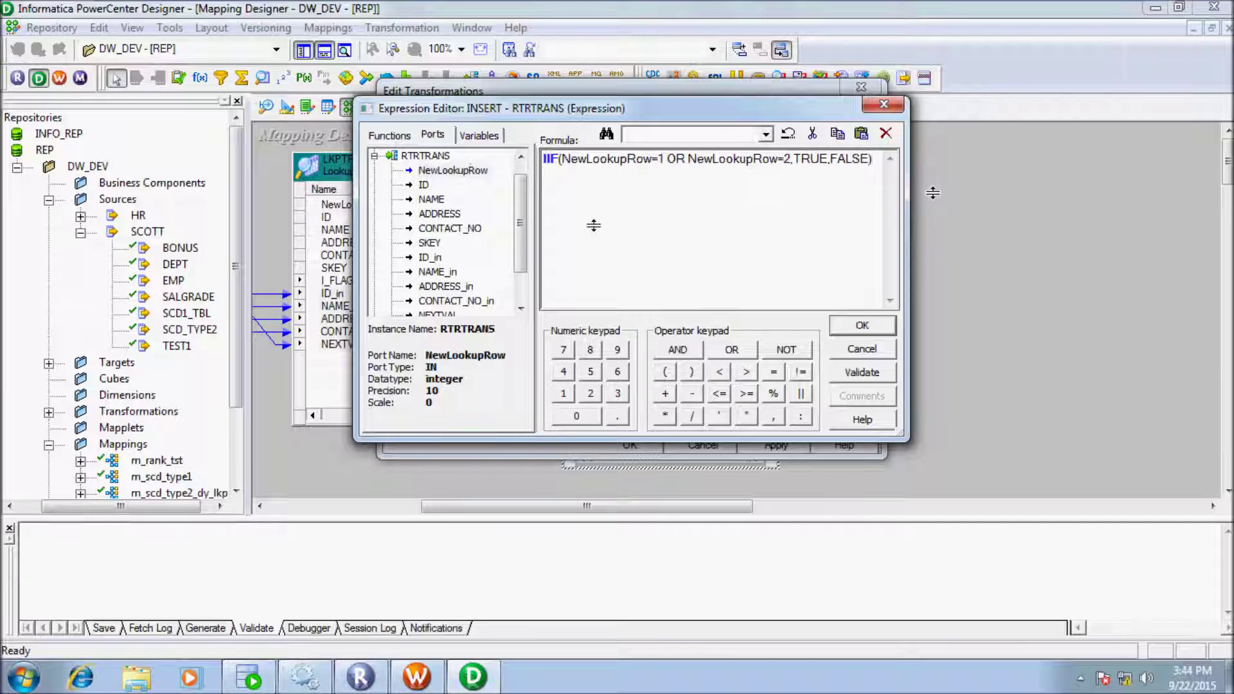
Validate the INSERT group's filter expression and copy the whole formula
{"action": "left_click", "coordinate": [879, 368]}
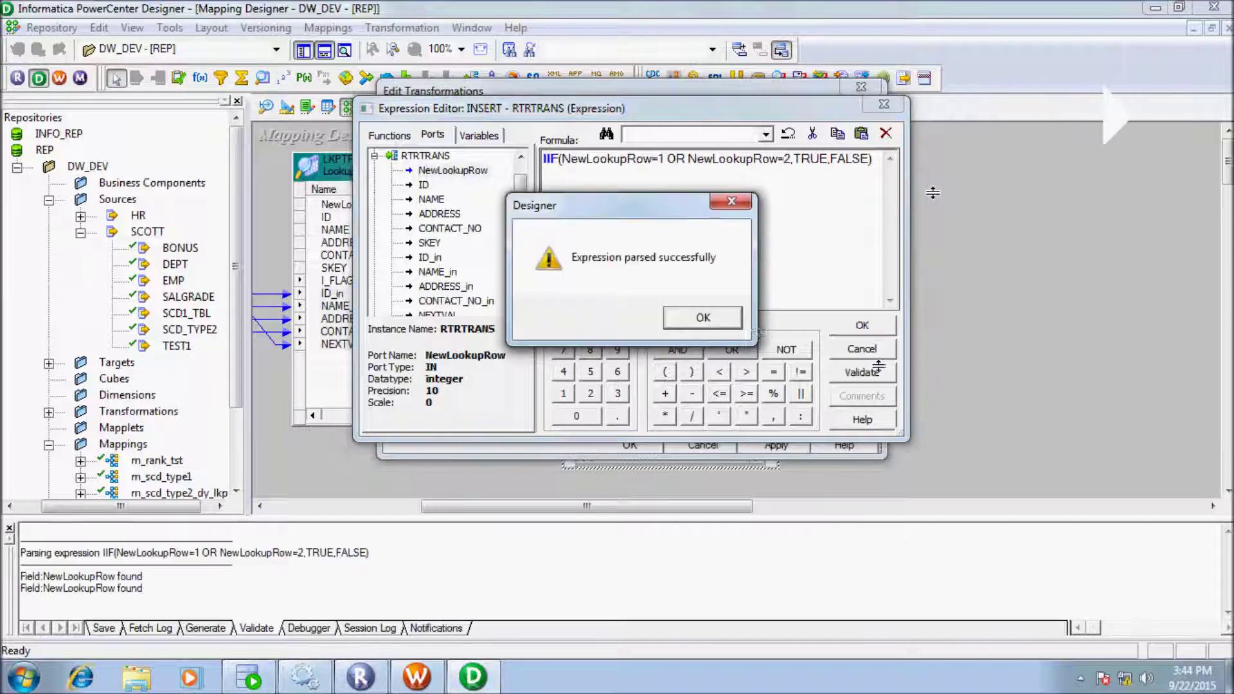
{"action": "left_click", "coordinate": [702, 317]}
{"action": "left_click_drag", "start_coordinate": [873, 159], "coordinate": [544, 158]}
{"action": "key", "text": "ctrl+c"}
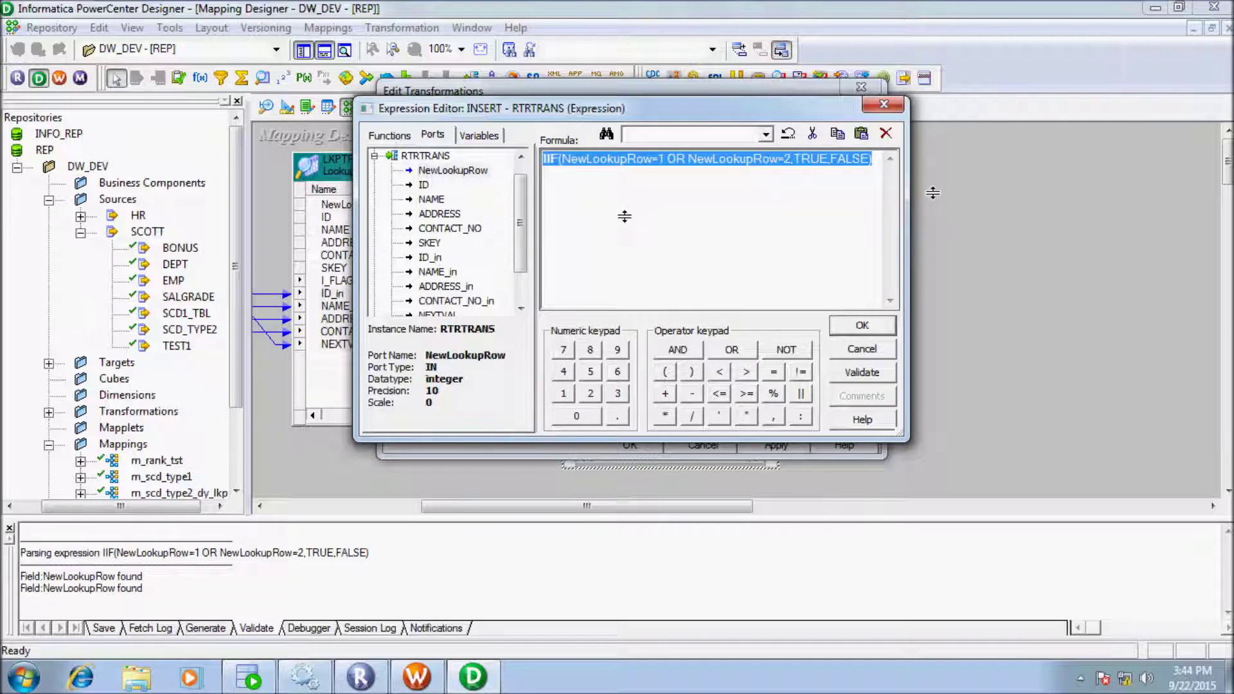
Accept the INSERT group's filter and set the UPDATE group's filter condition to IIF(NewLookupRow=2,TRUE,FALSE)
{"action": "left_click", "coordinate": [862, 324]}
{"action": "left_click", "coordinate": [784, 218]}
{"action": "key", "text": "ctrl+a"}
{"action": "key", "text": "ctrl+v"}
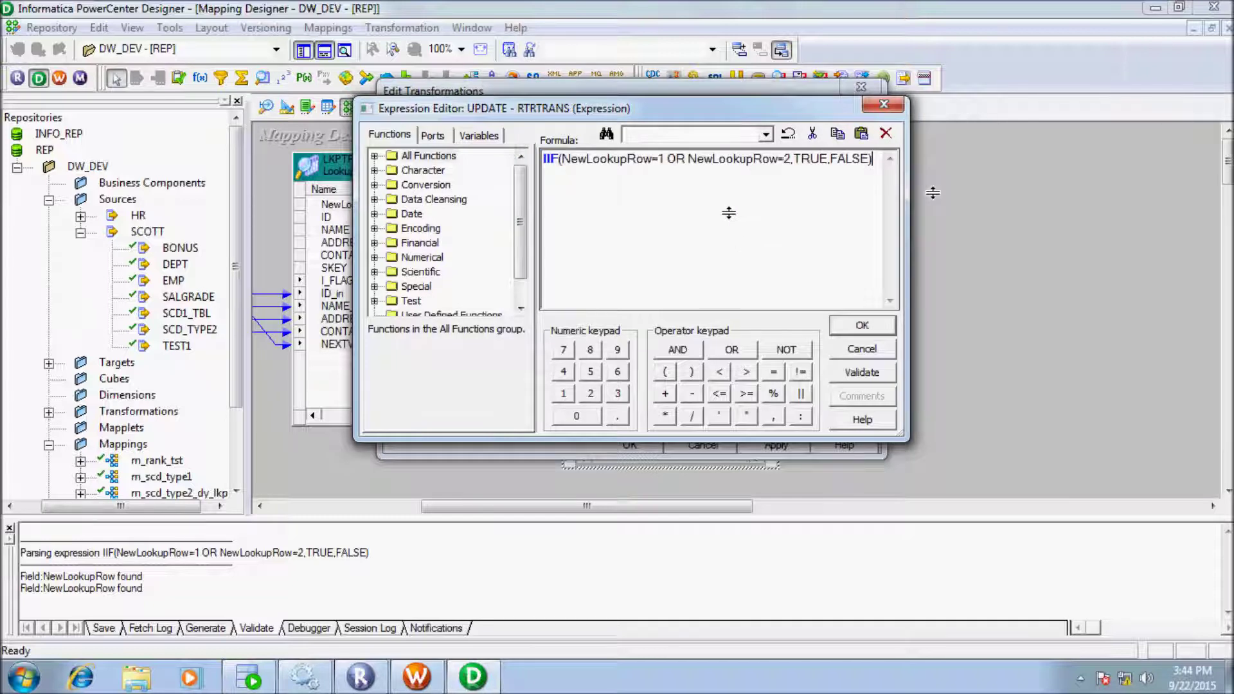
{"action": "key", "text": "BackSpace"}
{"action": "key", "text": "BackSpace"}
{"action": "key", "text": "BackSpace"}
{"action": "key", "text": "BackSpace"}
{"action": "key", "text": "BackSpace"}
{"action": "key", "text": "BackSpace"}
{"action": "key", "text": "BackSpace"}
{"action": "key", "text": "BackSpace"}
{"action": "key", "text": "BackSpace"}
{"action": "key", "text": "BackSpace"}
{"action": "key", "text": "BackSpace"}
{"action": "key", "text": "BackSpace"}
{"action": "key", "text": "BackSpace"}
{"action": "key", "text": "BackSpace"}
{"action": "key", "text": "BackSpace"}
{"action": "key", "text": "BackSpace"}
{"action": "key", "text": "BackSpace"}
{"action": "key", "text": "BackSpace"}
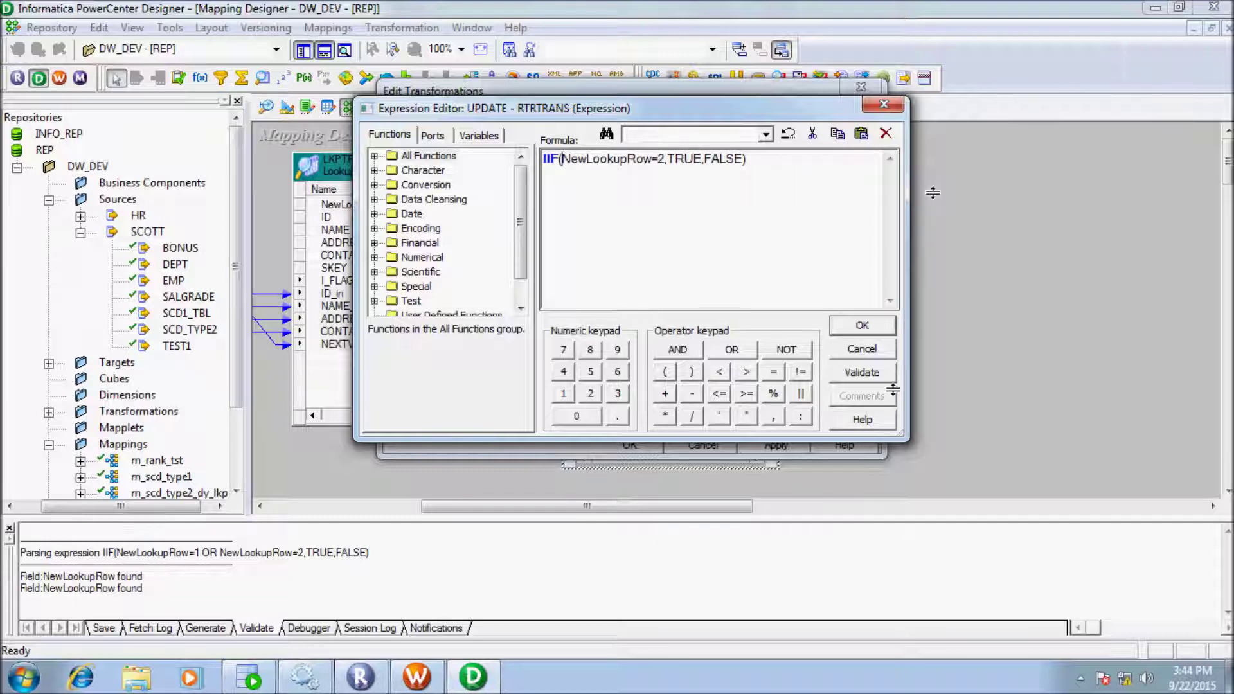
Validate the UPDATE group's filter expression and accept the Router's group settings
{"action": "left_click", "coordinate": [865, 367]}
{"action": "left_click", "coordinate": [726, 319]}
{"action": "left_click", "coordinate": [836, 325]}
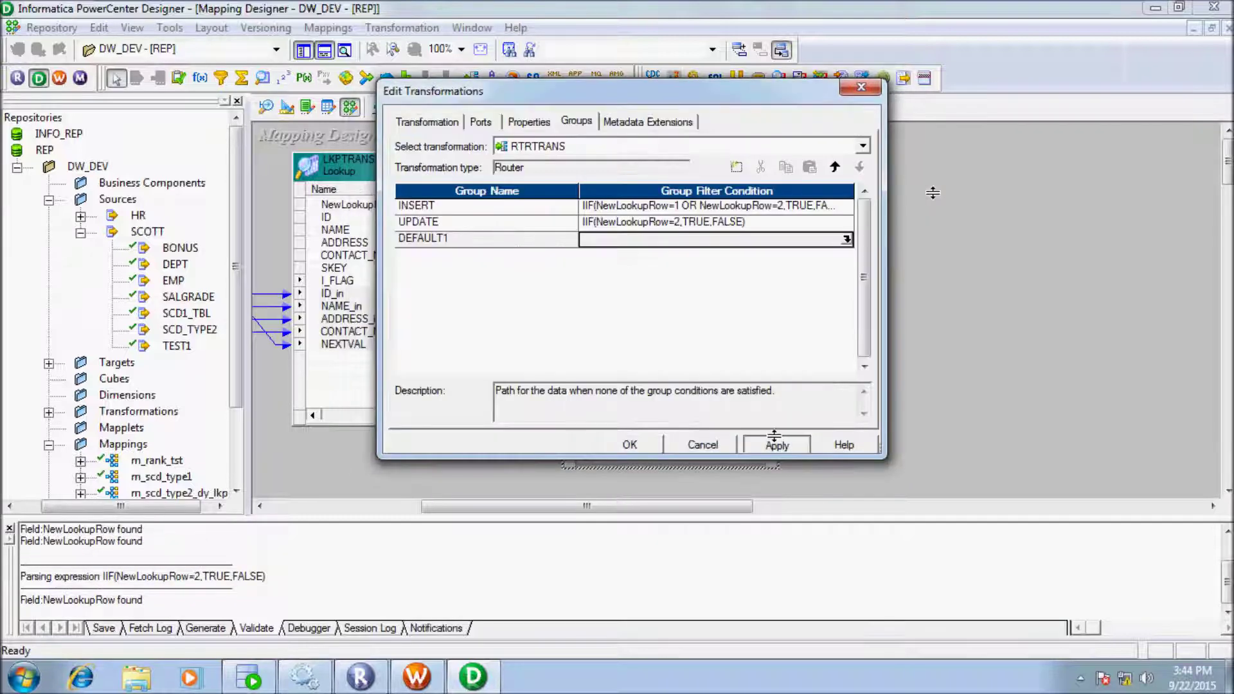
{"action": "left_click", "coordinate": [629, 445]}
Make room around the Router, reposition it to show more ports, and add an Expression transformation beside it
{"action": "left_click_drag", "start_coordinate": [635, 505], "coordinate": [704, 506]}
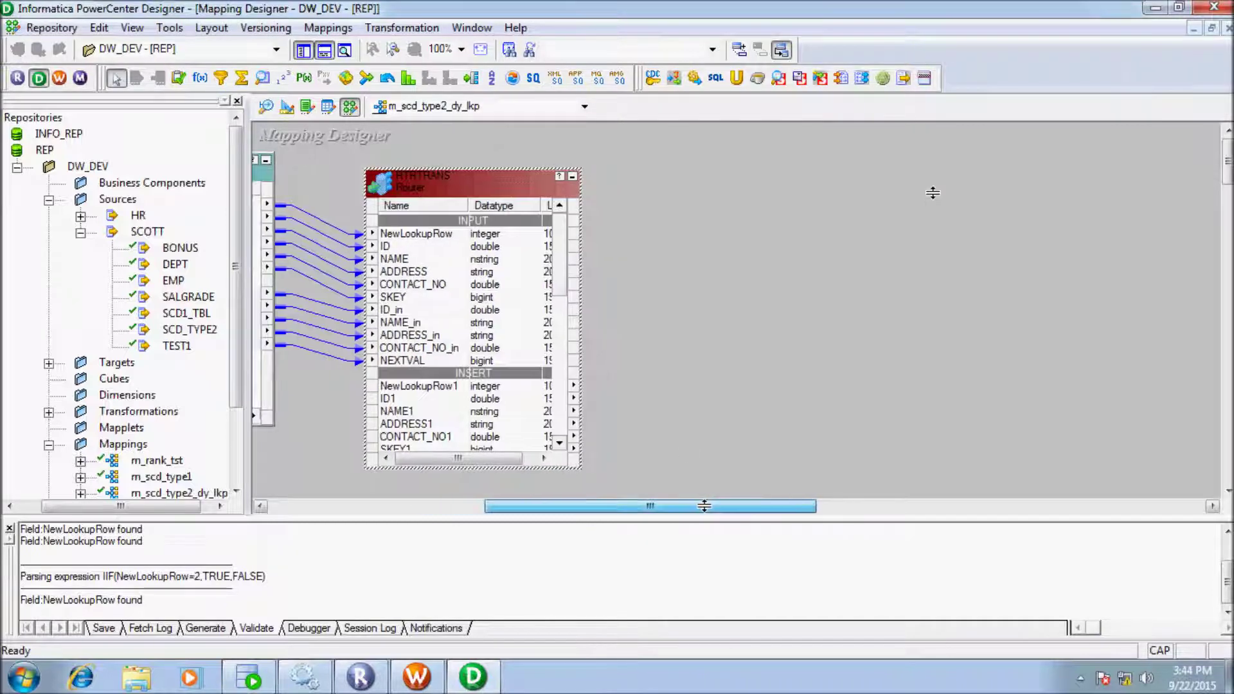
{"action": "left_click", "coordinate": [9, 529]}
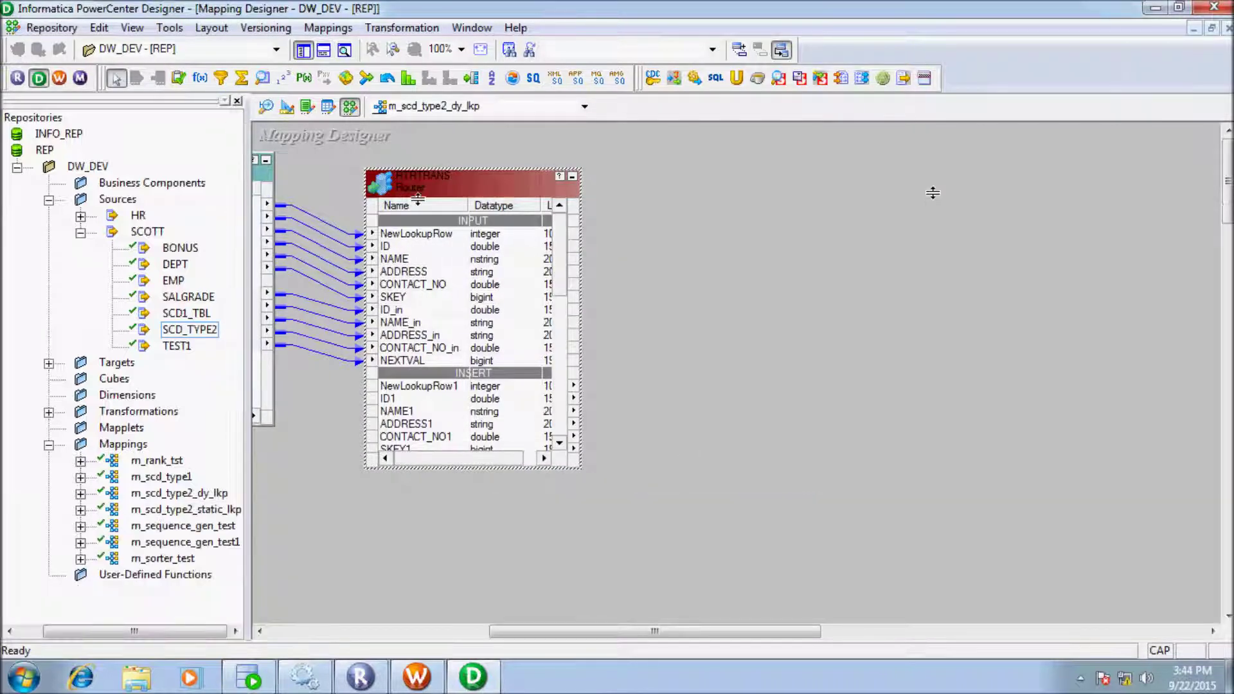
{"action": "left_click_drag", "start_coordinate": [429, 190], "coordinate": [454, 147]}
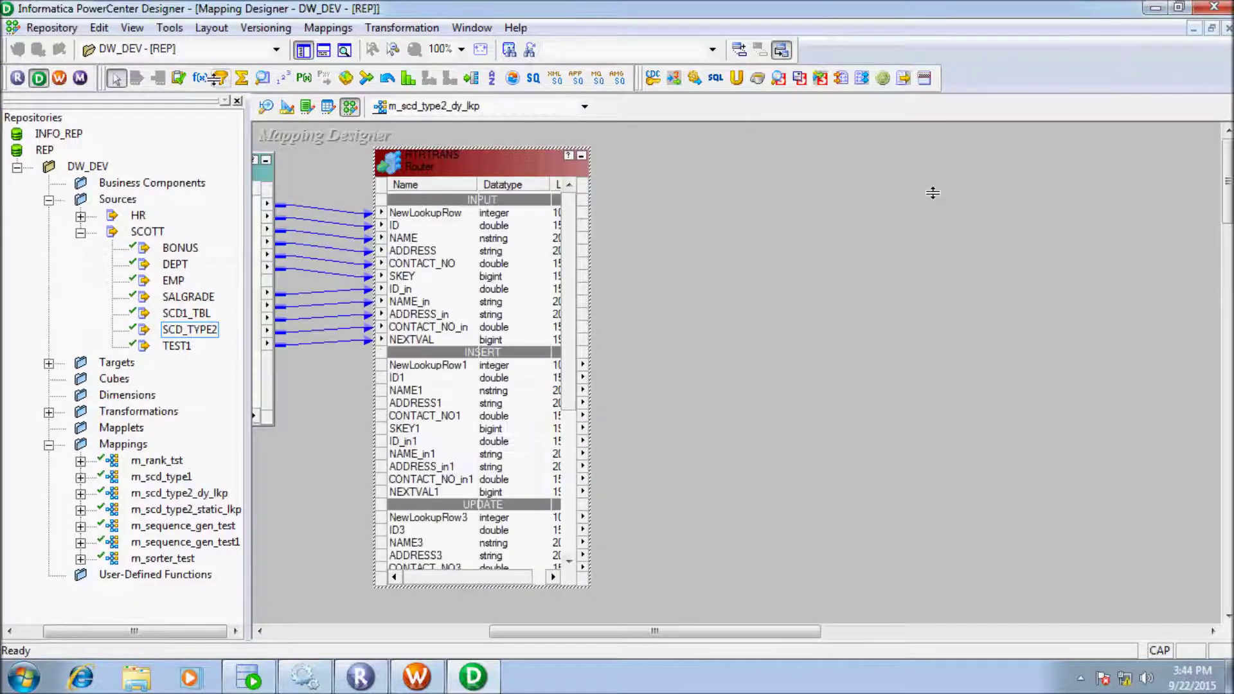
{"action": "left_click", "coordinate": [748, 144]}
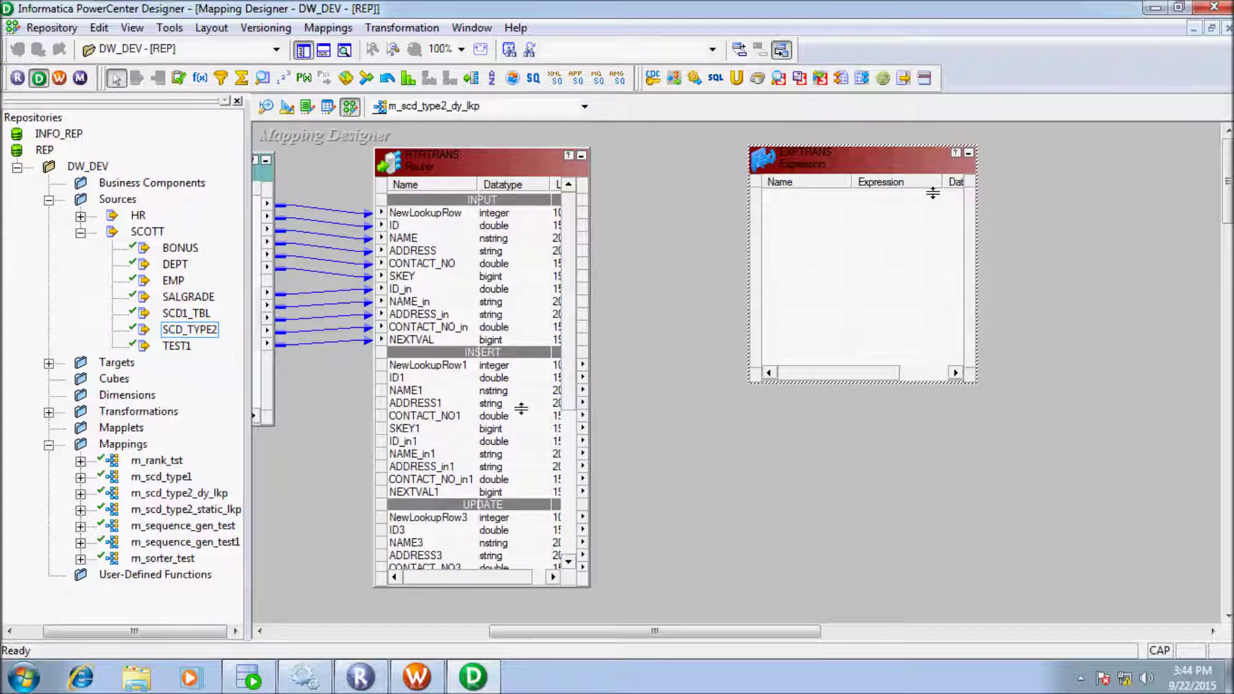
Link ID_in1, NAME_in1, ADDRESS_in1 and CONTACT_NO_in1 from the Router's INSERT group to the Expression EXPTRANS
{"action": "left_click", "coordinate": [405, 441]}
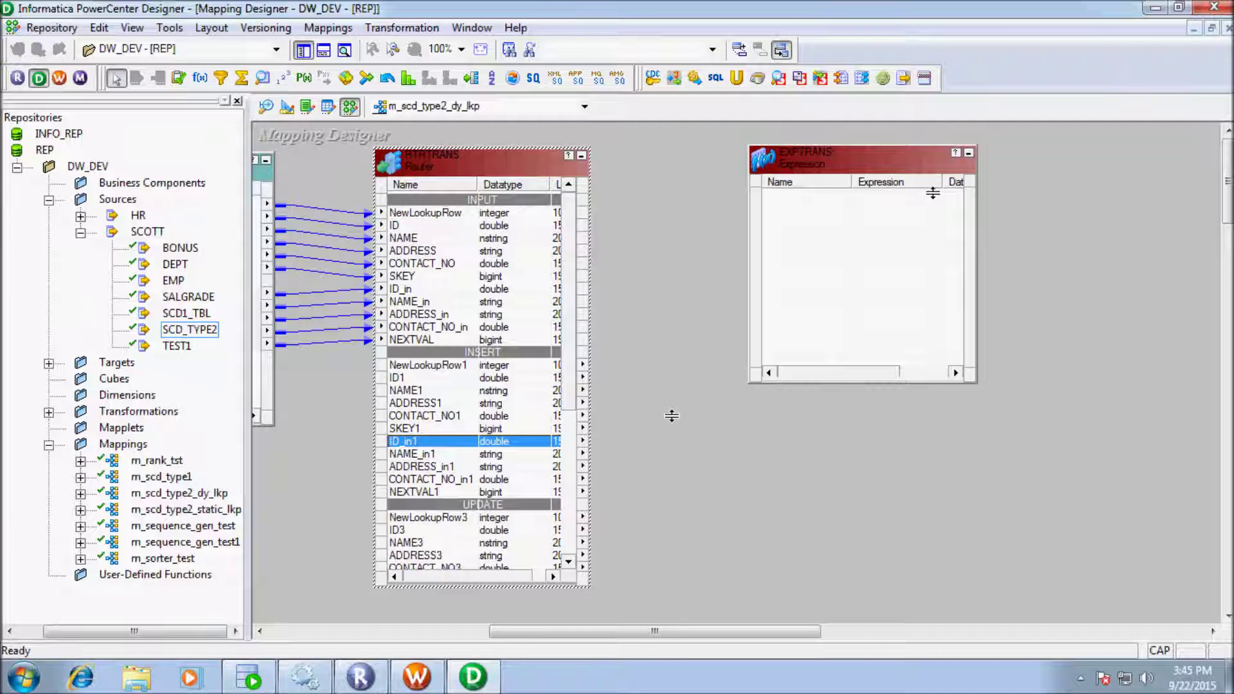
{"action": "key", "text": "shift+Down"}
{"action": "key", "text": "shift+Down"}
{"action": "key", "text": "shift+Down"}
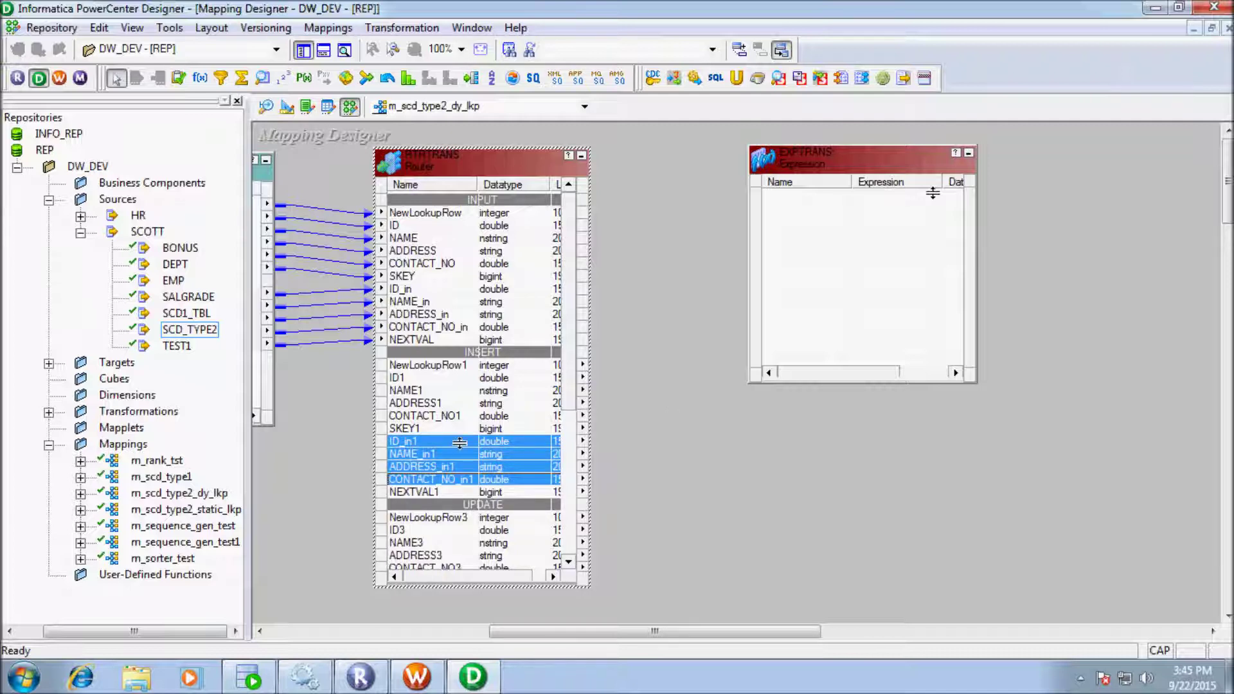
{"action": "left_click_drag", "start_coordinate": [391, 440], "coordinate": [829, 205]}
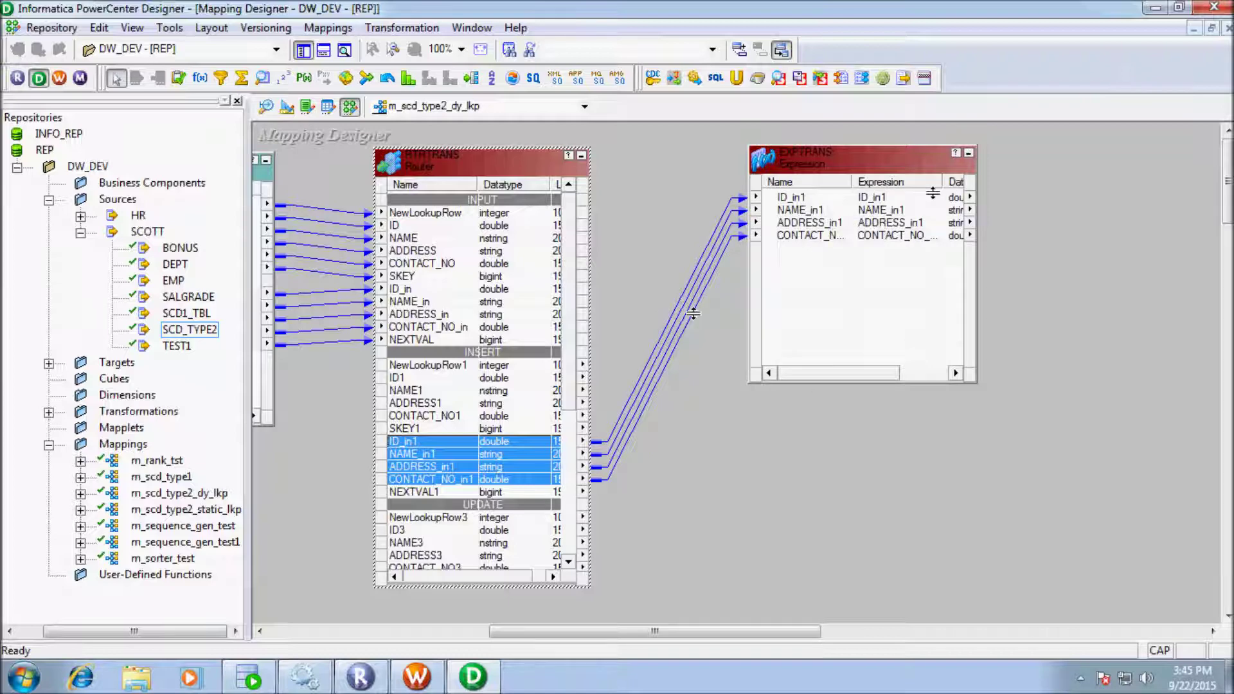
Copy the INSERT group's SKEY1 port into EXPTRANS and move EXPTRANS slightly away from the Router
{"action": "left_click", "coordinate": [388, 428]}
{"action": "left_click_drag", "start_coordinate": [387, 426], "coordinate": [837, 270]}
{"action": "left_click_drag", "start_coordinate": [833, 183], "coordinate": [854, 219]}
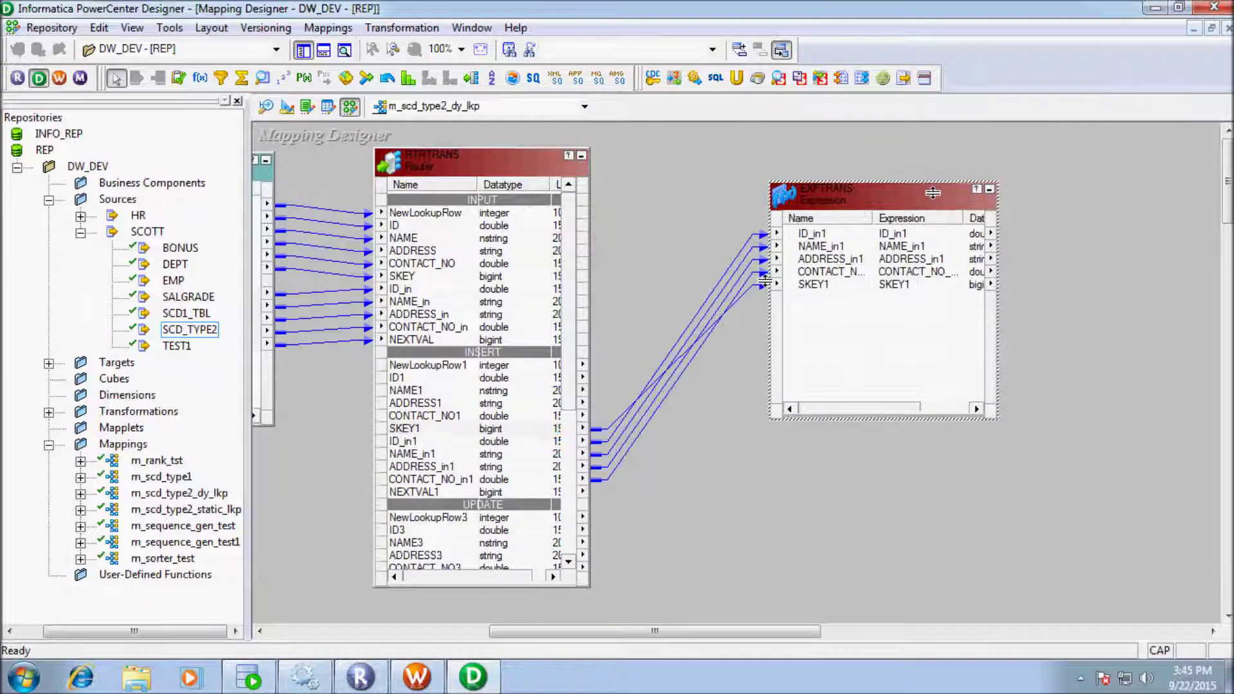
Replace the link into EXPTRANS's SKEY1 port with one from the INSERT group's NEXTVAL1
{"action": "left_click", "coordinate": [755, 293]}
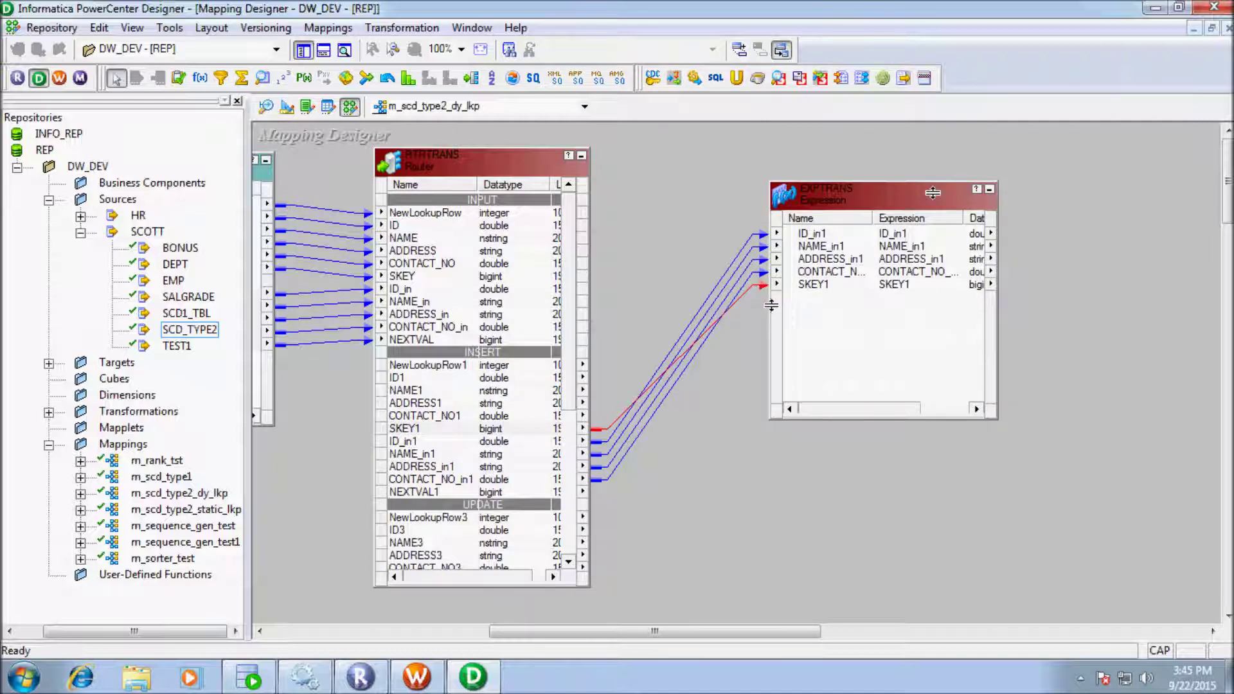
{"action": "key", "text": "Delete"}
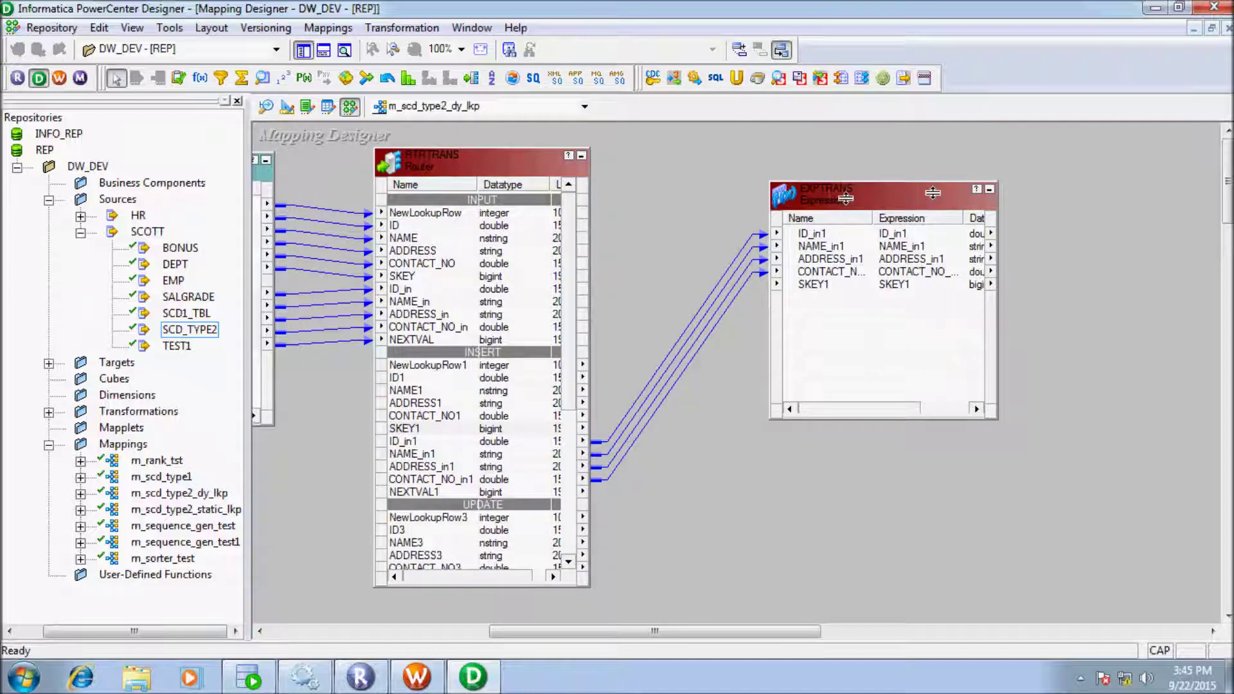
{"action": "left_click_drag", "start_coordinate": [765, 199], "coordinate": [742, 184]}
{"action": "left_click_drag", "start_coordinate": [421, 492], "coordinate": [840, 266]}
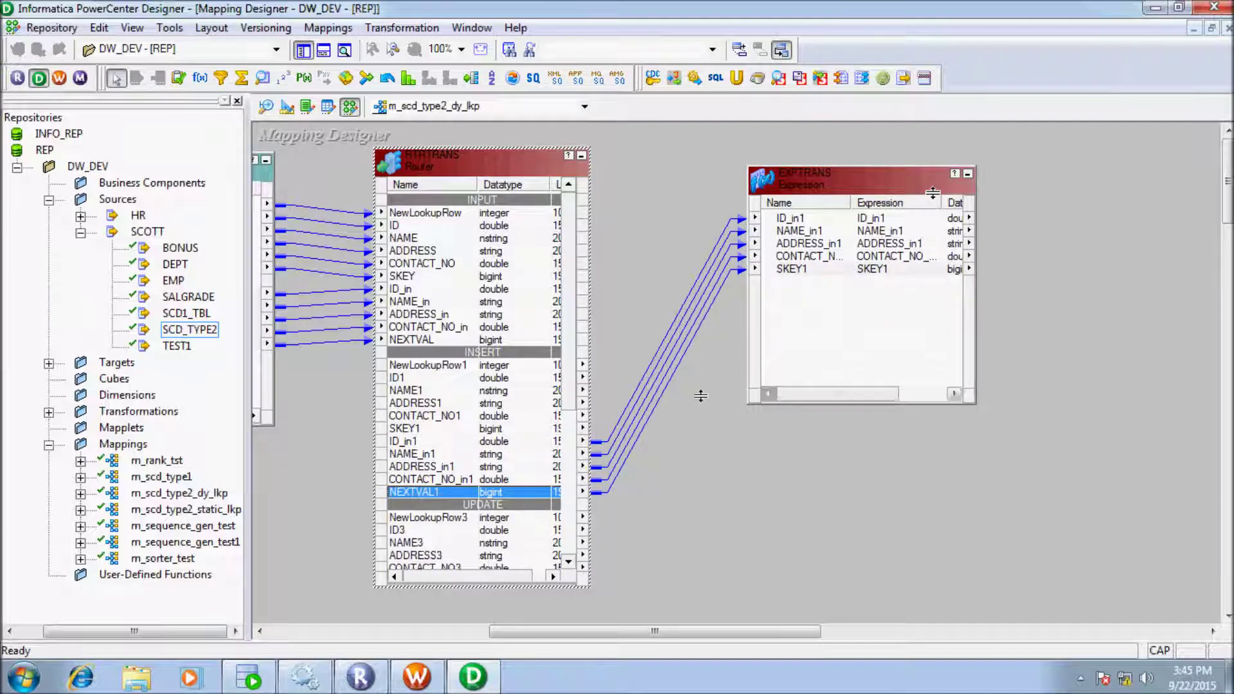
Add a second Expression transformation below EXPTRANS and shift EXPTRANS slightly upward
{"action": "left_click_drag", "start_coordinate": [567, 378], "coordinate": [566, 486]}
{"action": "left_click", "coordinate": [200, 78]}
{"action": "left_click_drag", "start_coordinate": [749, 418], "coordinate": [977, 591]}
{"action": "left_click_drag", "start_coordinate": [828, 176], "coordinate": [816, 149]}
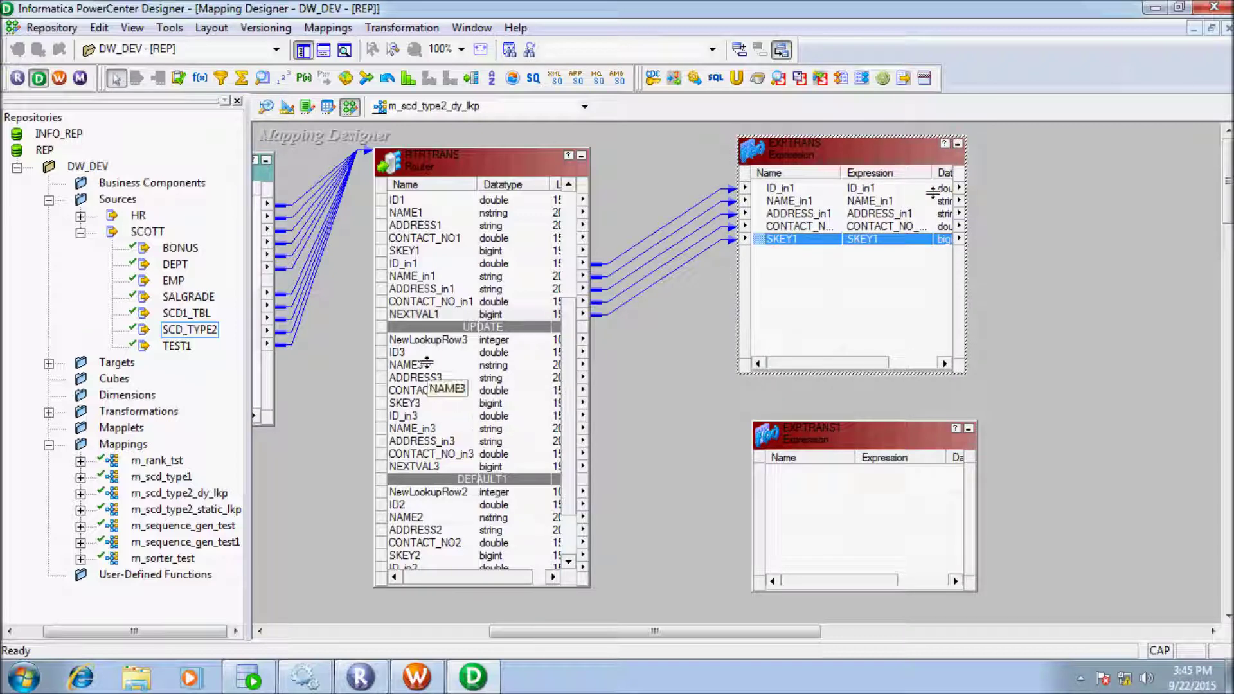
Link ID3, NAME3, ADDRESS3, CONTACT_NO3 and SKEY3 from the Router's UPDATE group to the Expression EXPTRANS1
{"action": "left_click", "coordinate": [404, 353]}
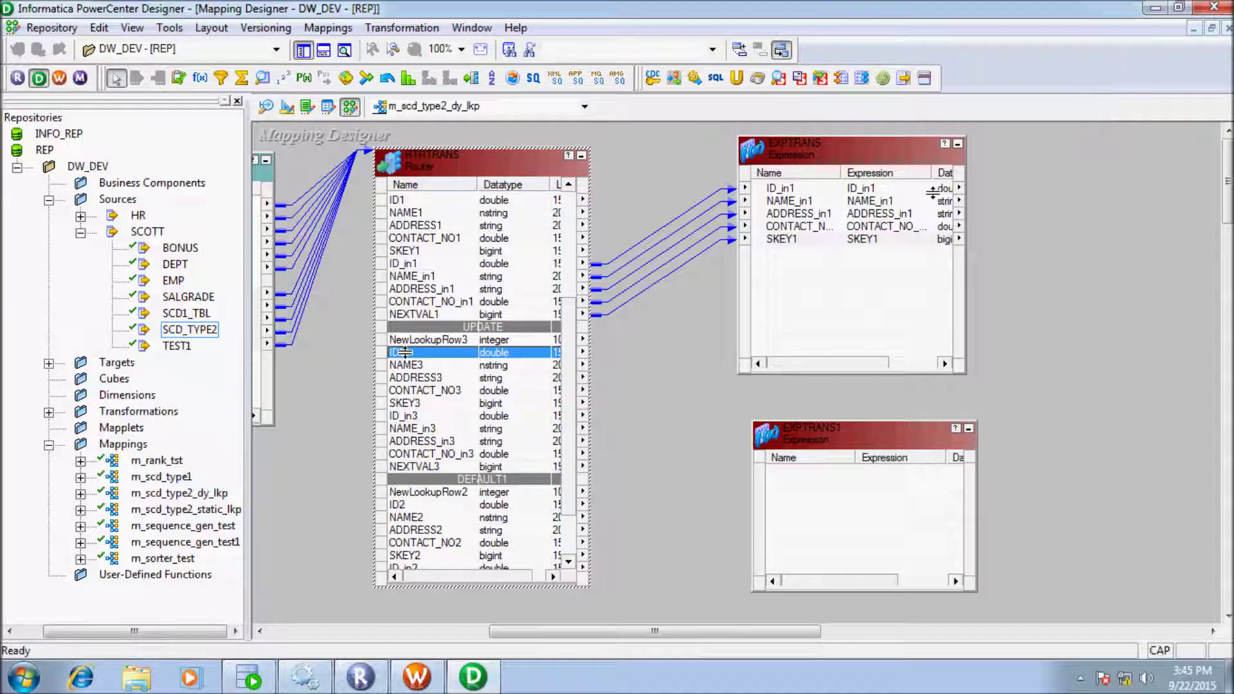
{"action": "key", "text": "shift+Down"}
{"action": "key", "text": "shift+Down"}
{"action": "key", "text": "shift+Down"}
{"action": "key", "text": "shift+Down"}
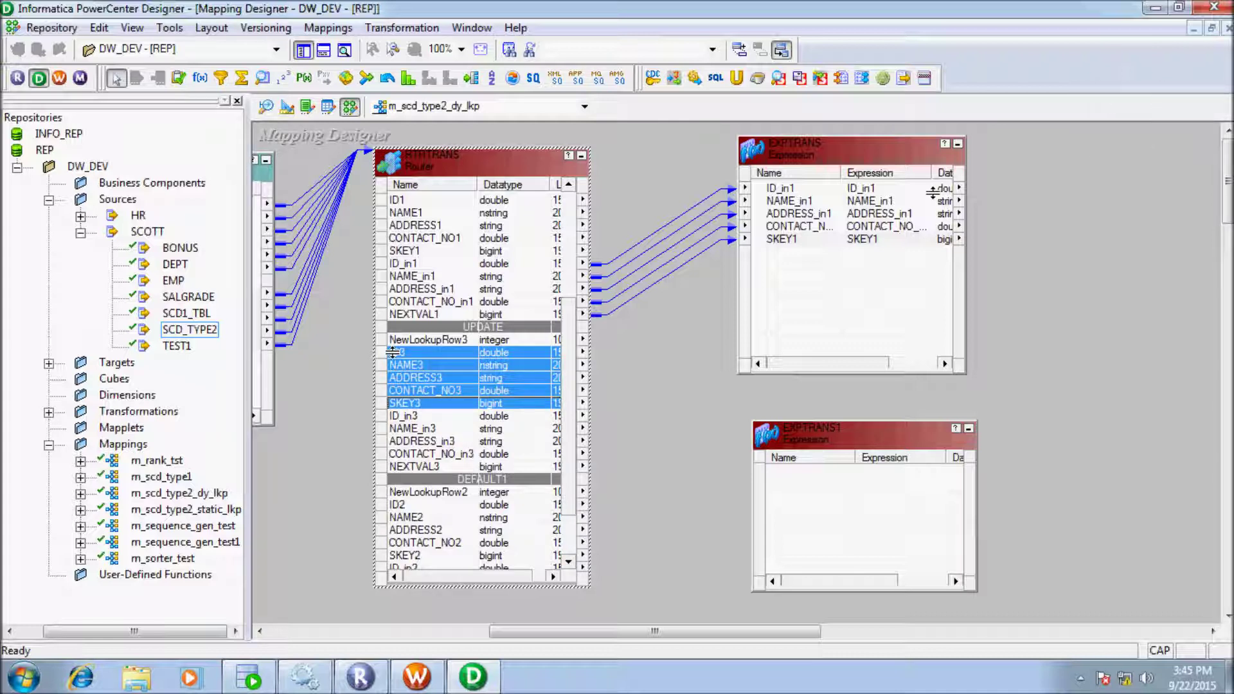
{"action": "left_click_drag", "start_coordinate": [392, 352], "coordinate": [834, 494]}
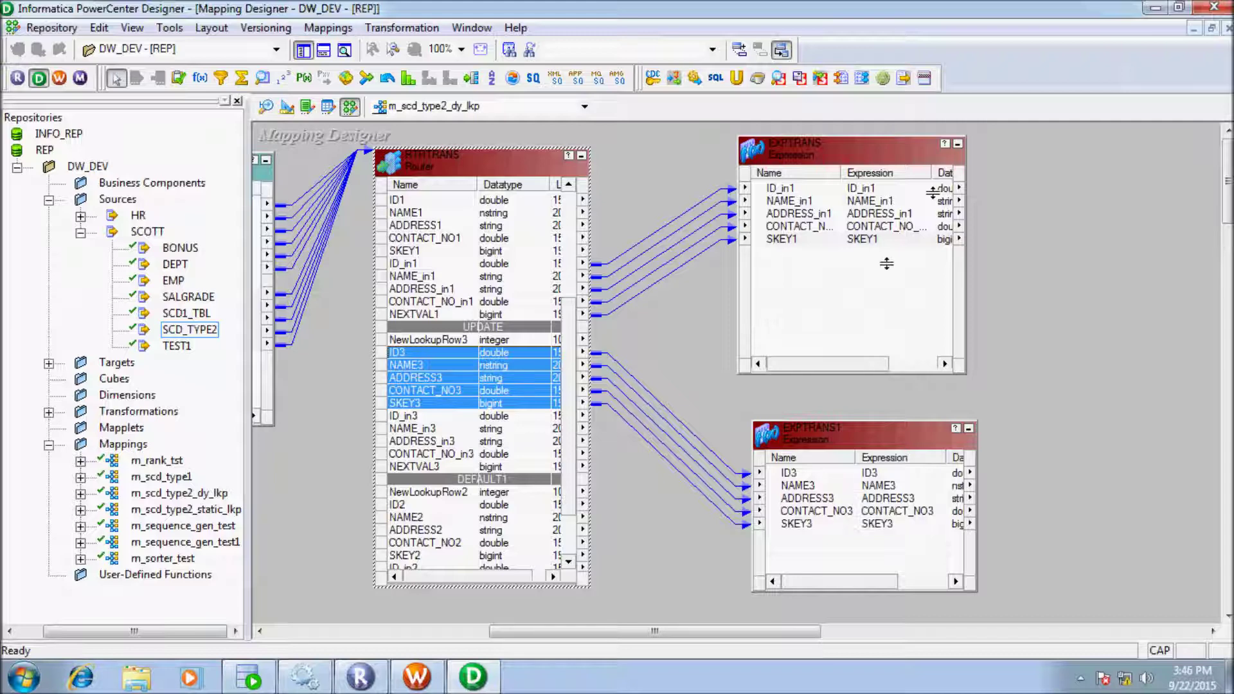
Add a new decimal port named I_FLAG after SKEY1 in EXPTRANS
{"action": "double_click", "coordinate": [820, 154]}
{"action": "left_click", "coordinate": [521, 121]}
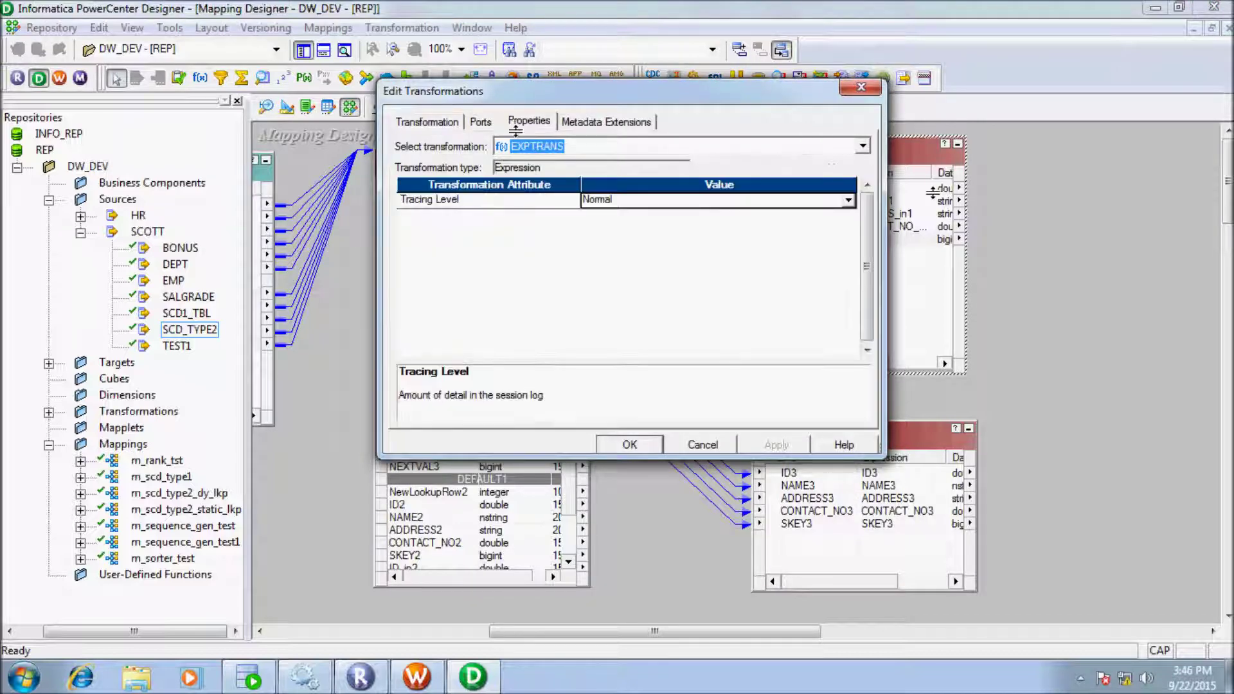
{"action": "left_click", "coordinate": [481, 122]}
{"action": "left_click", "coordinate": [512, 268]}
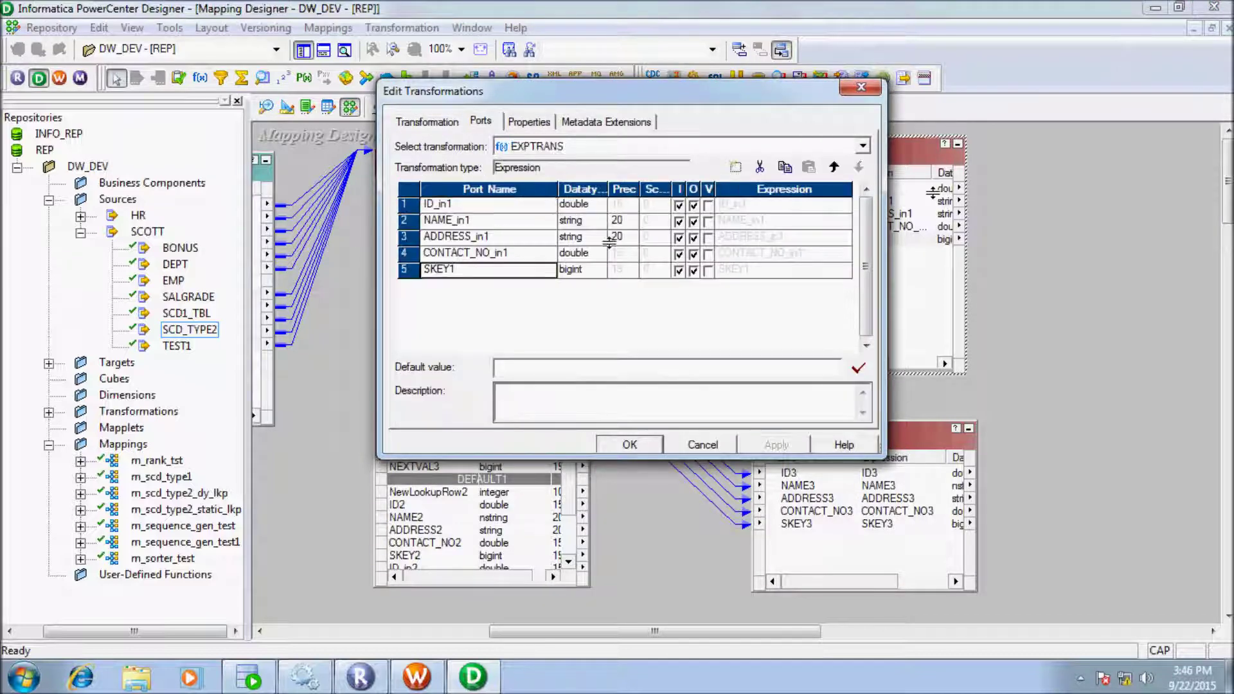
{"action": "left_click", "coordinate": [732, 164]}
{"action": "left_click", "coordinate": [598, 286]}
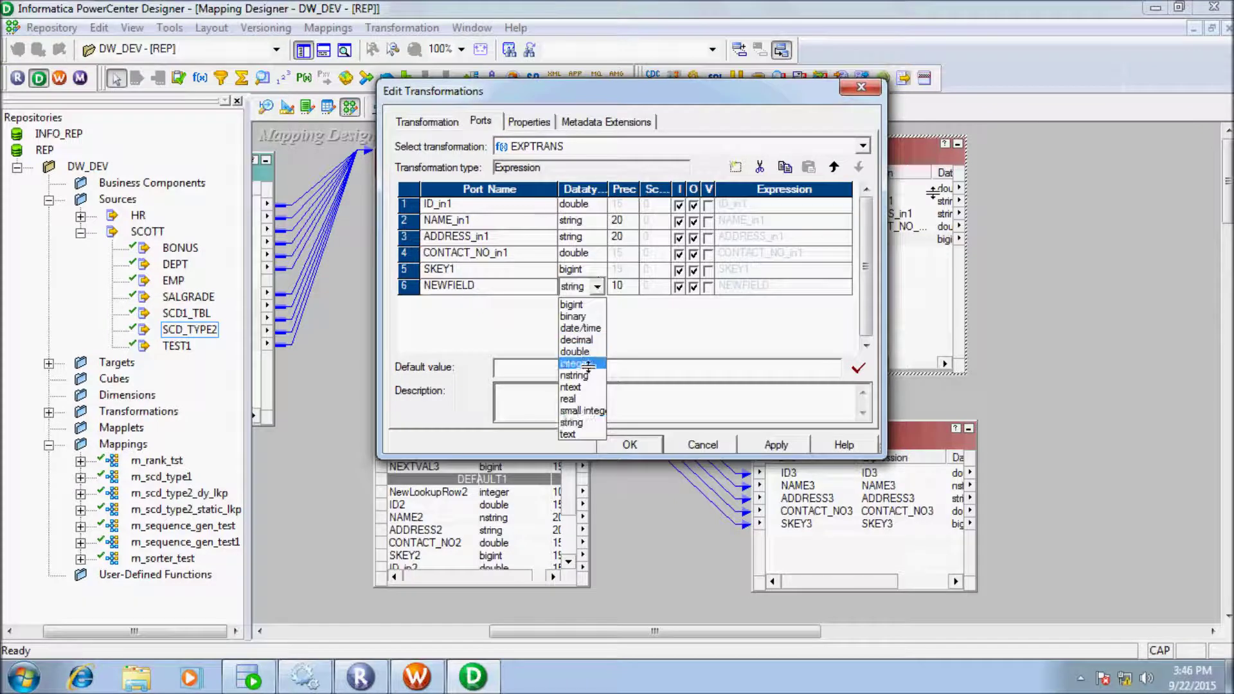
{"action": "left_click", "coordinate": [580, 340]}
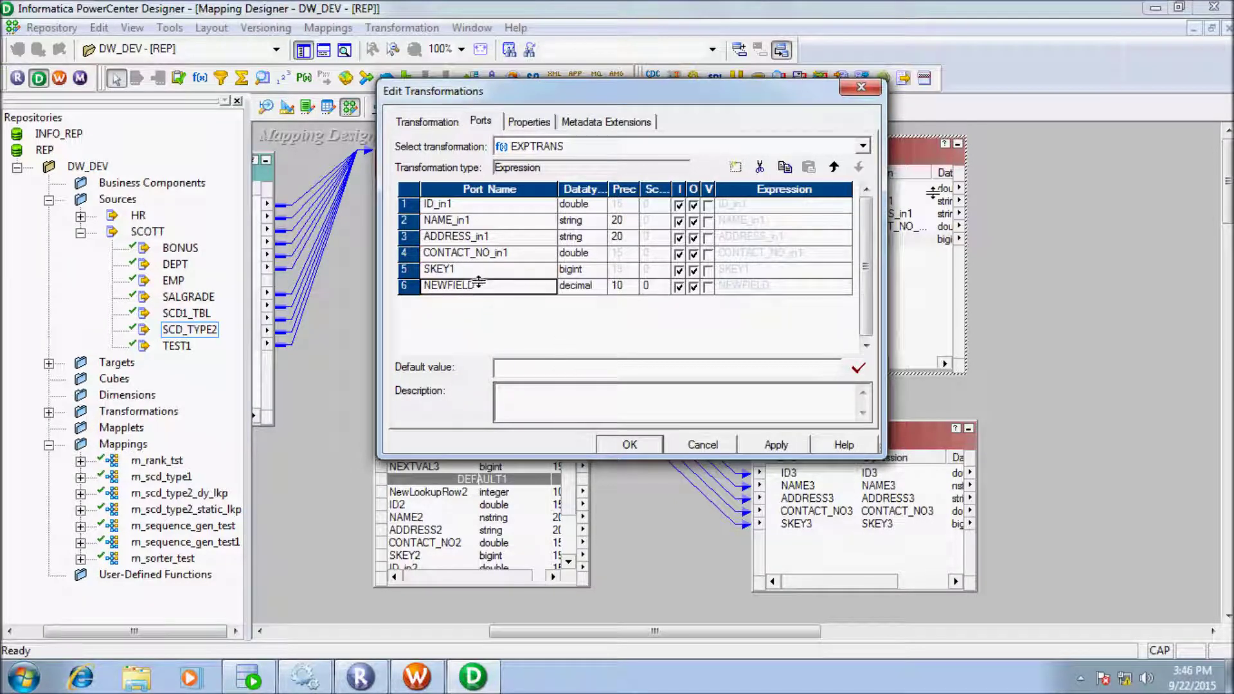
{"action": "key", "text": "BackSpace"}
{"action": "key", "text": "BackSpace"}
{"action": "key", "text": "BackSpace"}
{"action": "key", "text": "BackSpace"}
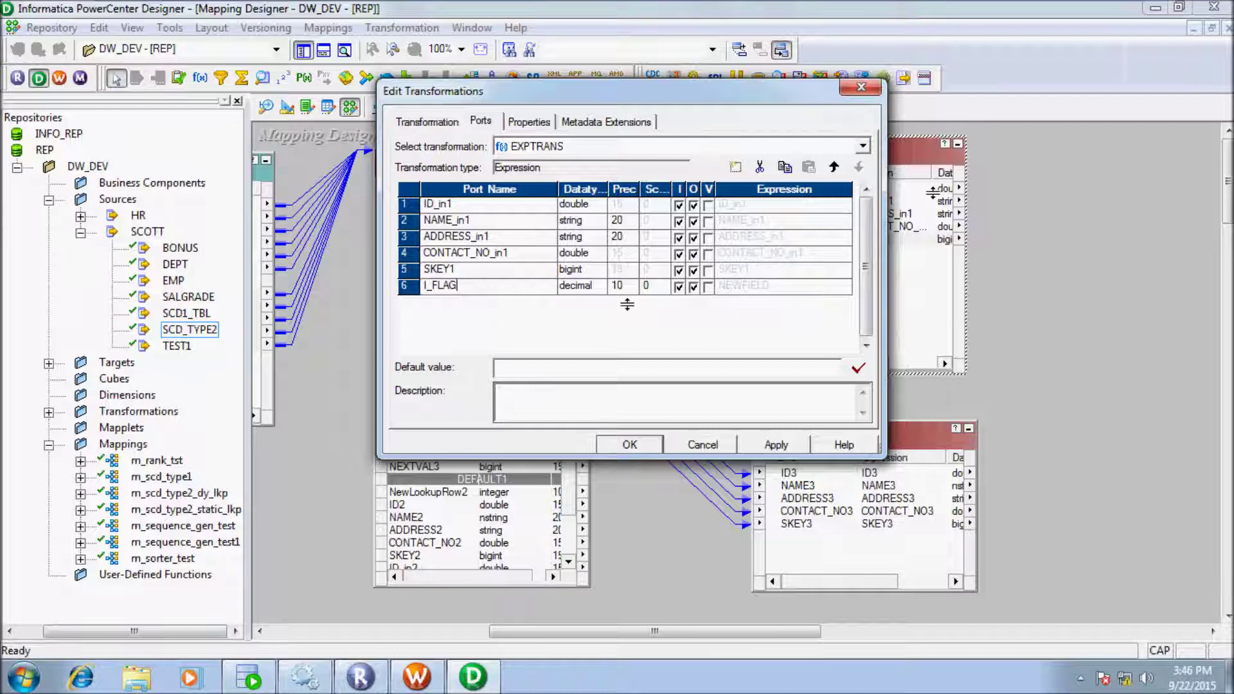
Make EXPTRANS's I_FLAG port output-only with the expression 1, and apply the changes
{"action": "left_click", "coordinate": [678, 287]}
{"action": "left_click", "coordinate": [753, 284]}
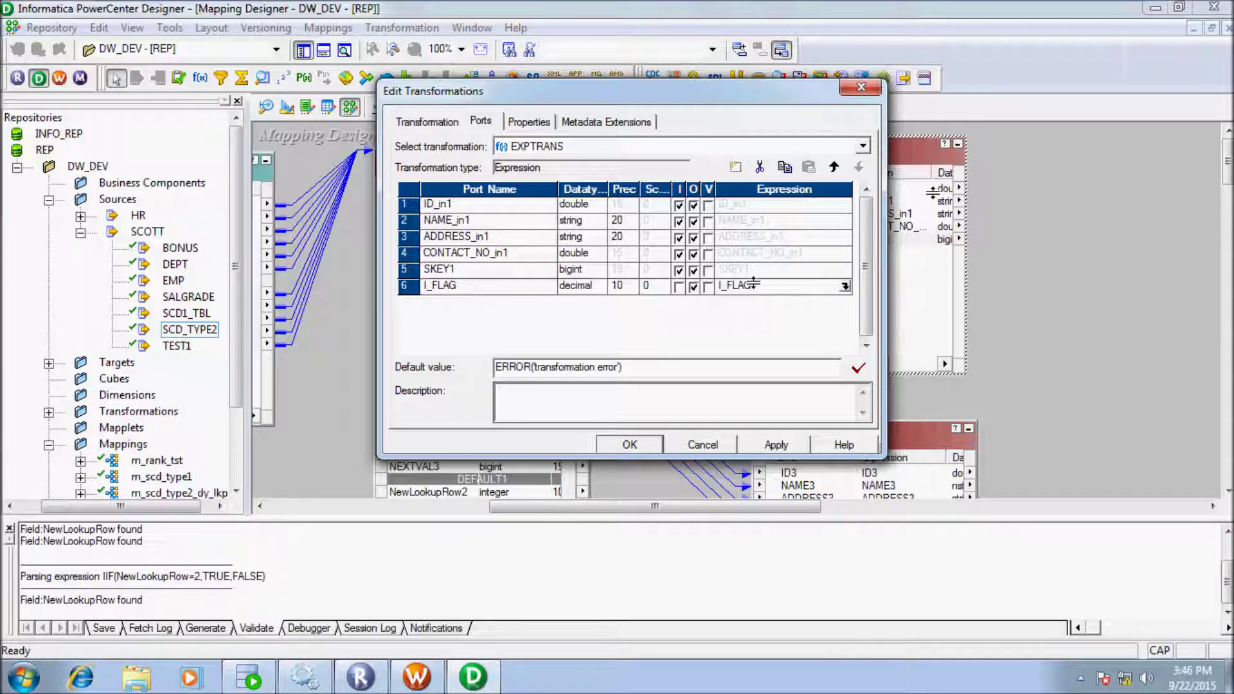
{"action": "key", "text": "BackSpace"}
{"action": "key", "text": "BackSpace"}
{"action": "key", "text": "BackSpace"}
{"action": "key", "text": "BackSpace"}
{"action": "key", "text": "BackSpace"}
{"action": "key", "text": "BackSpace"}
{"action": "type", "text": "1"}
{"action": "left_click", "coordinate": [777, 443]}
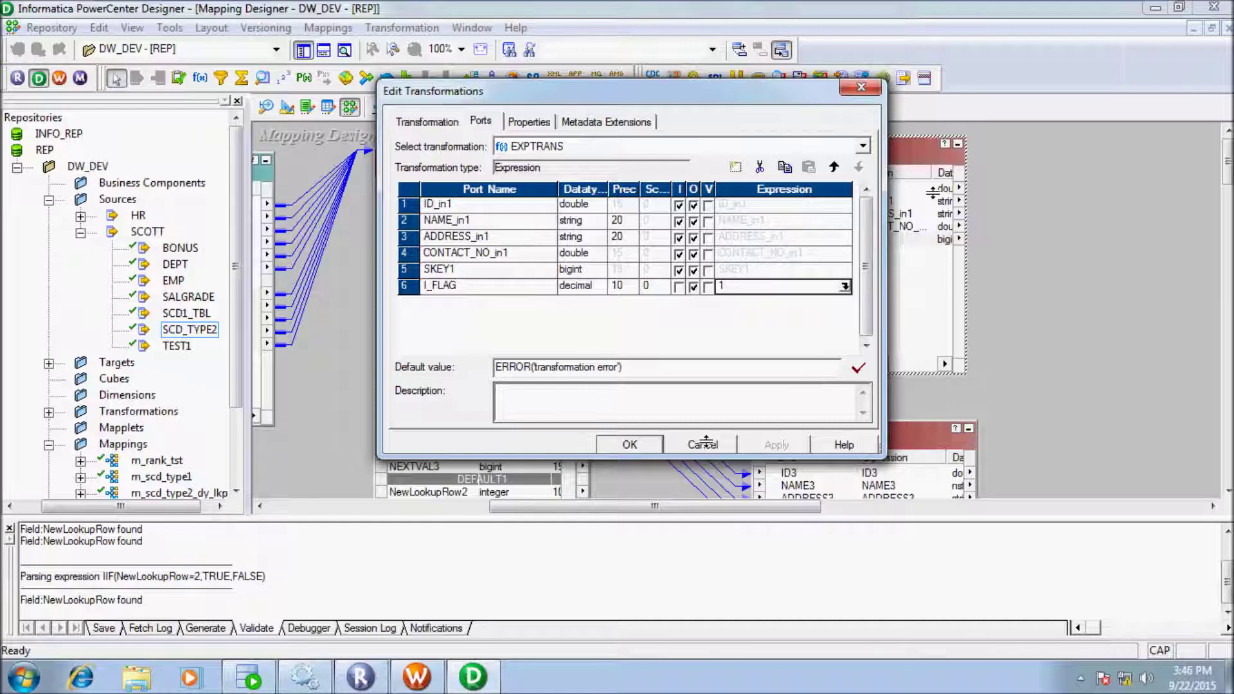
{"action": "left_click", "coordinate": [630, 445]}
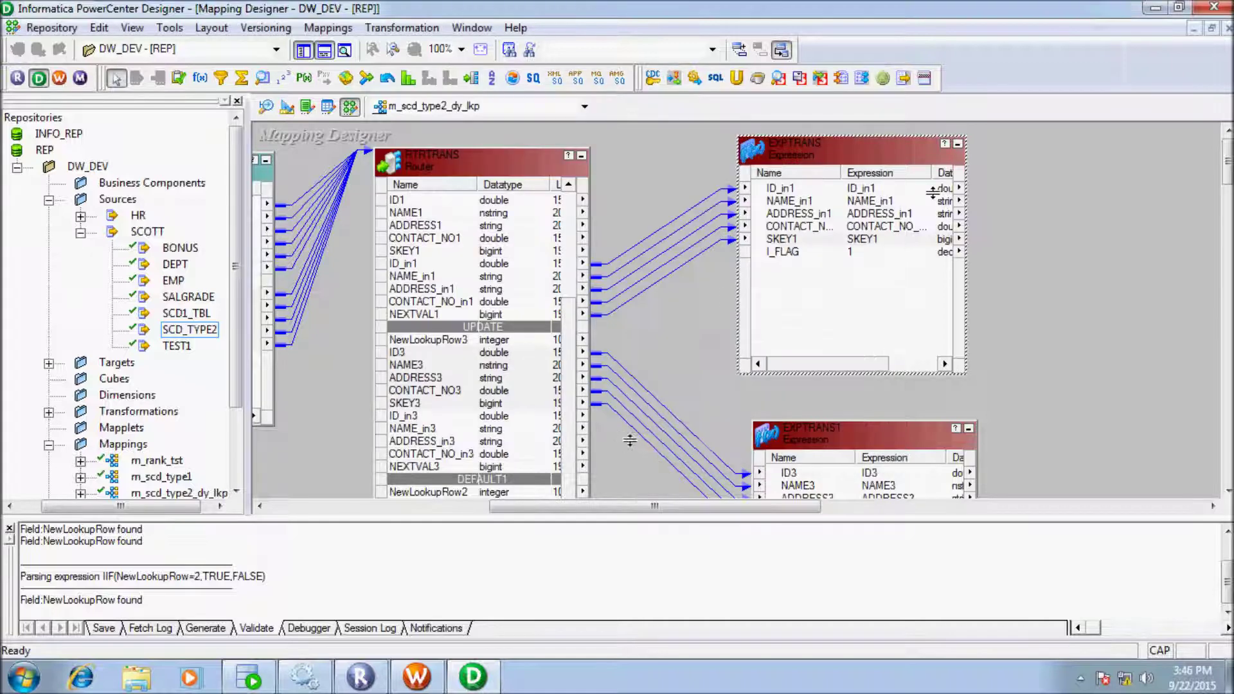
Add a single new decimal port named I_FLAG after SKEY3 in EXPTRANS1
{"action": "left_click", "coordinate": [9, 529]}
{"action": "double_click", "coordinate": [813, 434]}
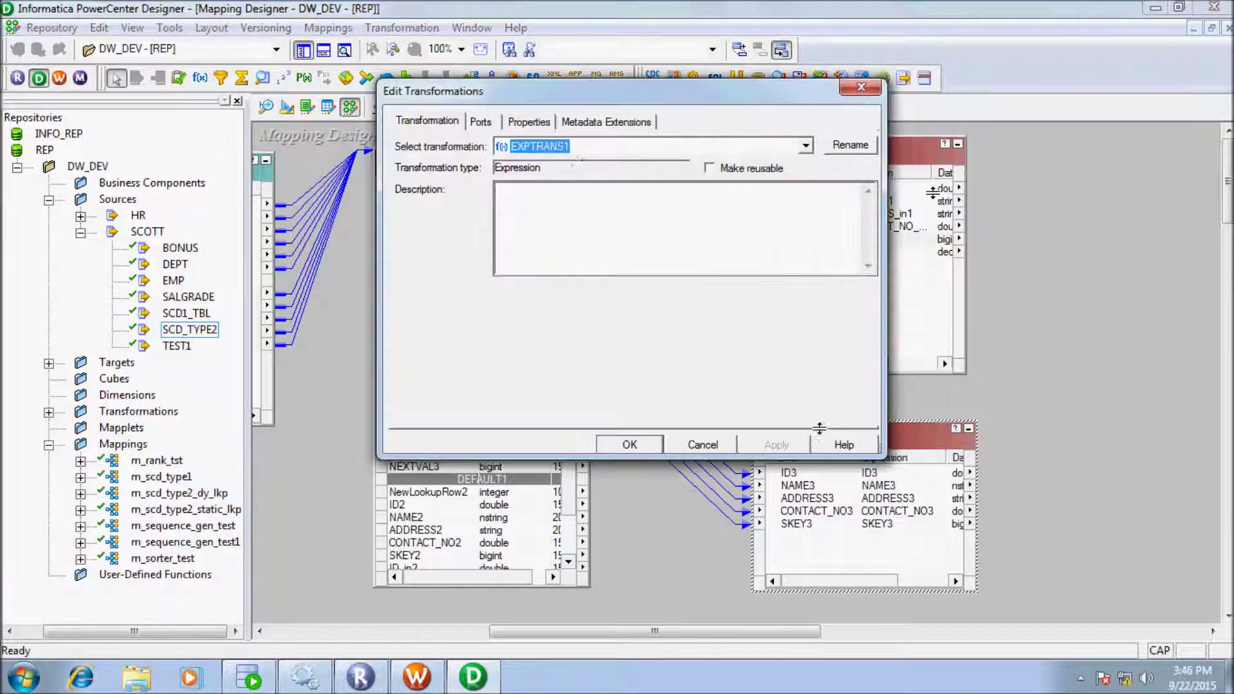
{"action": "left_click", "coordinate": [481, 121]}
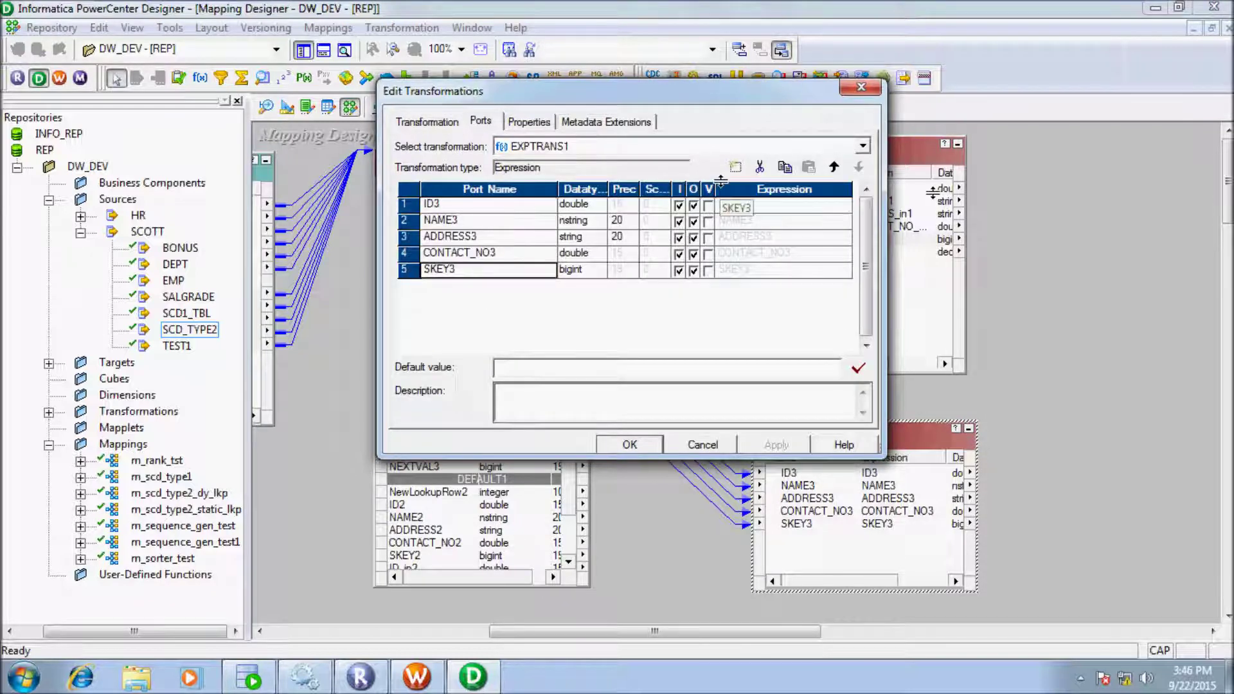
{"action": "left_click", "coordinate": [736, 167]}
{"action": "left_click", "coordinate": [736, 167]}
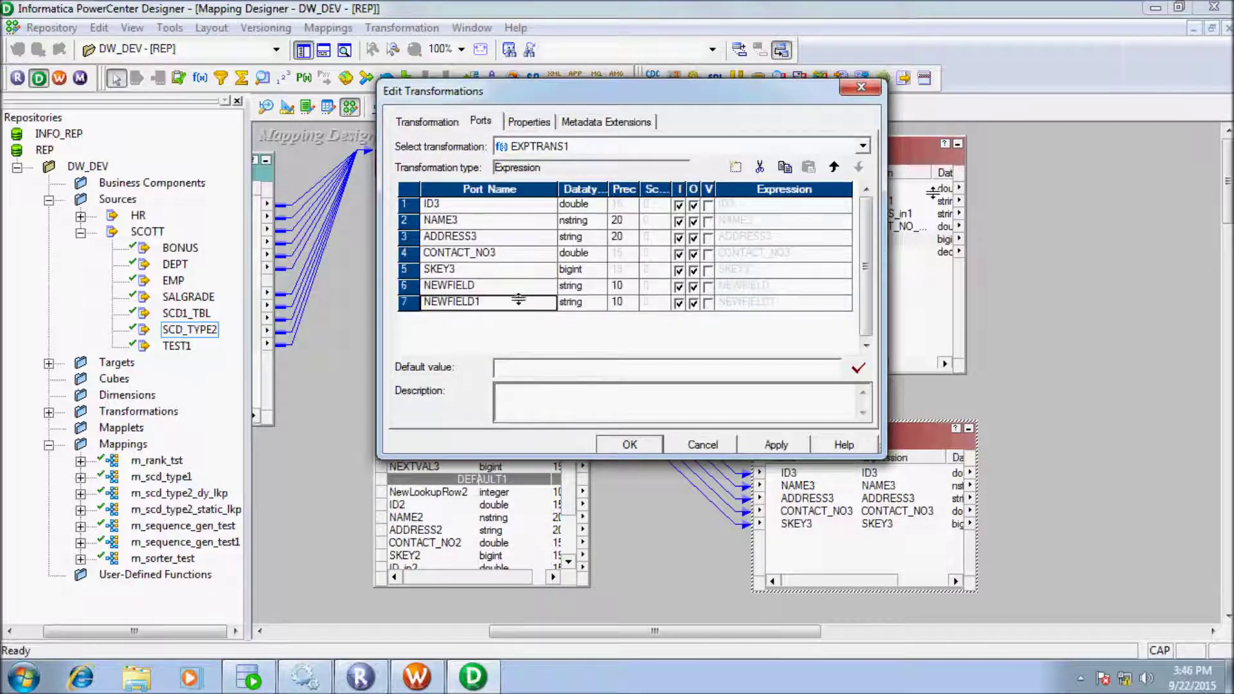
{"action": "left_click", "coordinate": [759, 167]}
{"action": "left_click", "coordinate": [574, 285]}
{"action": "left_click", "coordinate": [574, 336]}
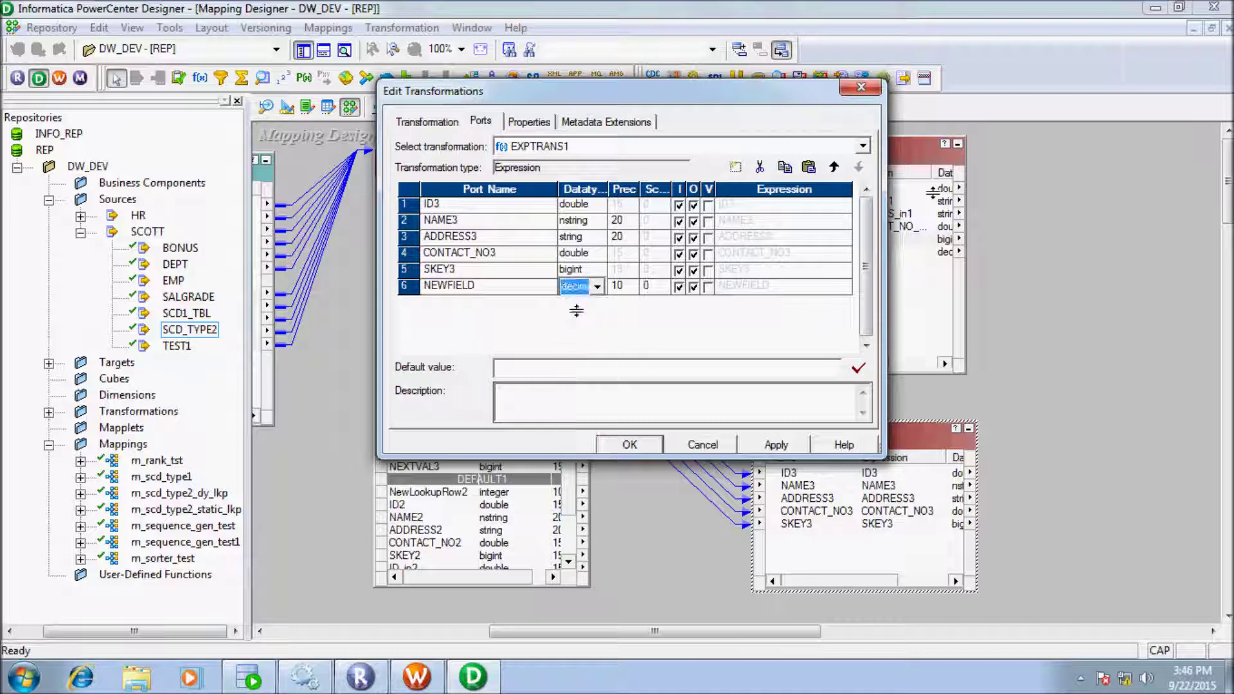
{"action": "left_click", "coordinate": [479, 284]}
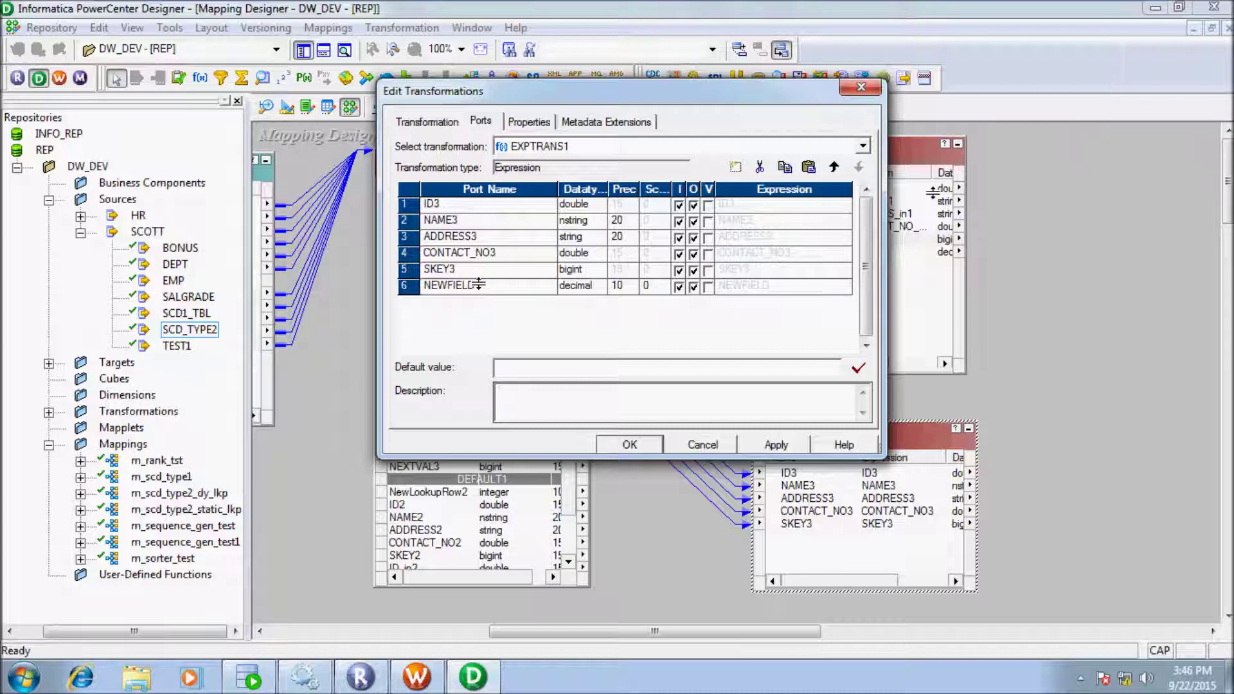
{"action": "key", "text": "BackSpace"}
{"action": "key", "text": "BackSpace"}
{"action": "key", "text": "BackSpace"}
{"action": "key", "text": "BackSpace"}
{"action": "key", "text": "BackSpace"}
{"action": "key", "text": "BackSpace"}
{"action": "key", "text": "BackSpace"}
Make EXPTRANS1's I_FLAG port output-only with the expression 0, and apply the changes
{"action": "left_click", "coordinate": [679, 286]}
{"action": "left_click", "coordinate": [754, 285]}
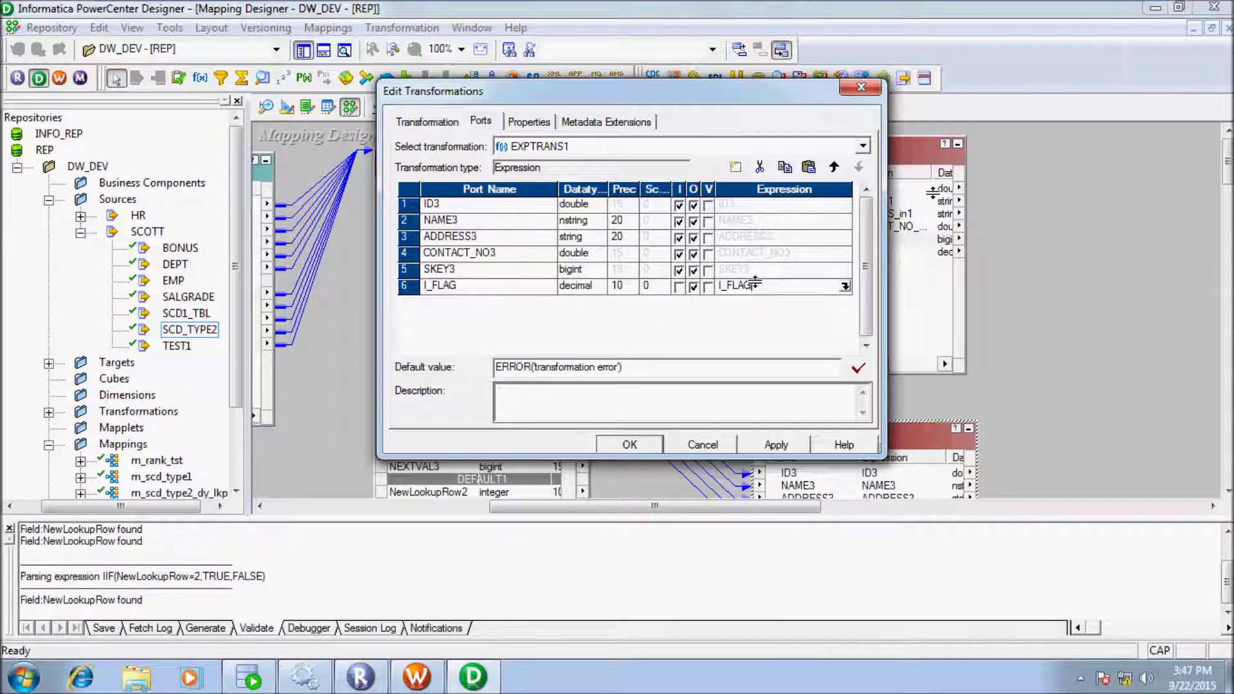
{"action": "key", "text": "BackSpace"}
{"action": "key", "text": "BackSpace"}
{"action": "key", "text": "BackSpace"}
{"action": "key", "text": "BackSpace"}
{"action": "key", "text": "BackSpace"}
{"action": "key", "text": "BackSpace"}
{"action": "type", "text": "0"}
{"action": "left_click", "coordinate": [783, 444]}
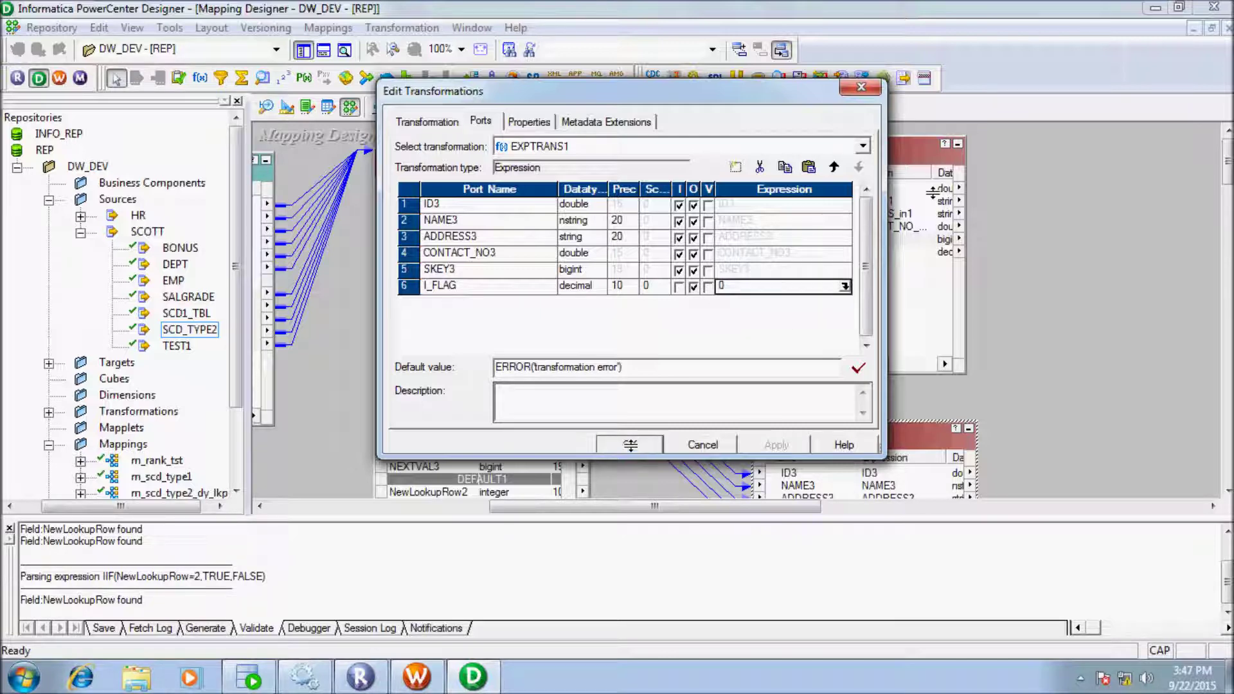
{"action": "left_click", "coordinate": [631, 444]}
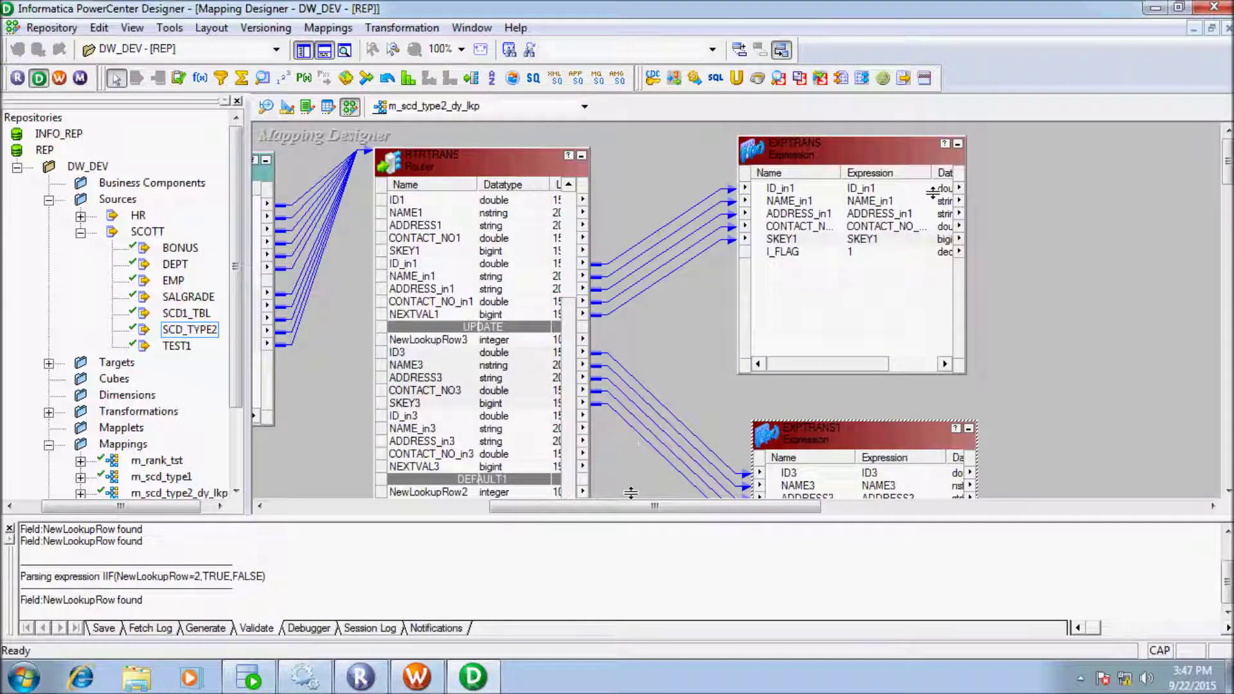
{"action": "left_click_drag", "start_coordinate": [633, 506], "coordinate": [760, 506]}
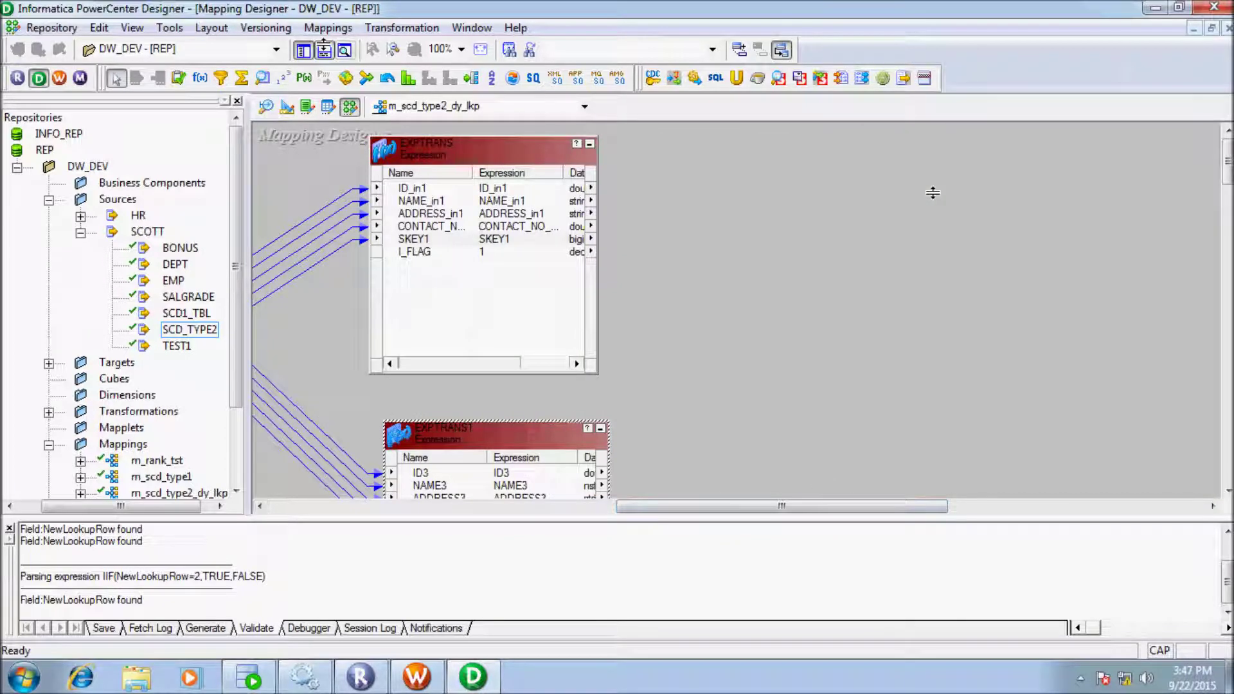
Add an Update Strategy transformation beside EXPTRANS and link all EXPTRANS ports, including I_FLAG, into it
{"action": "left_click", "coordinate": [179, 78]}
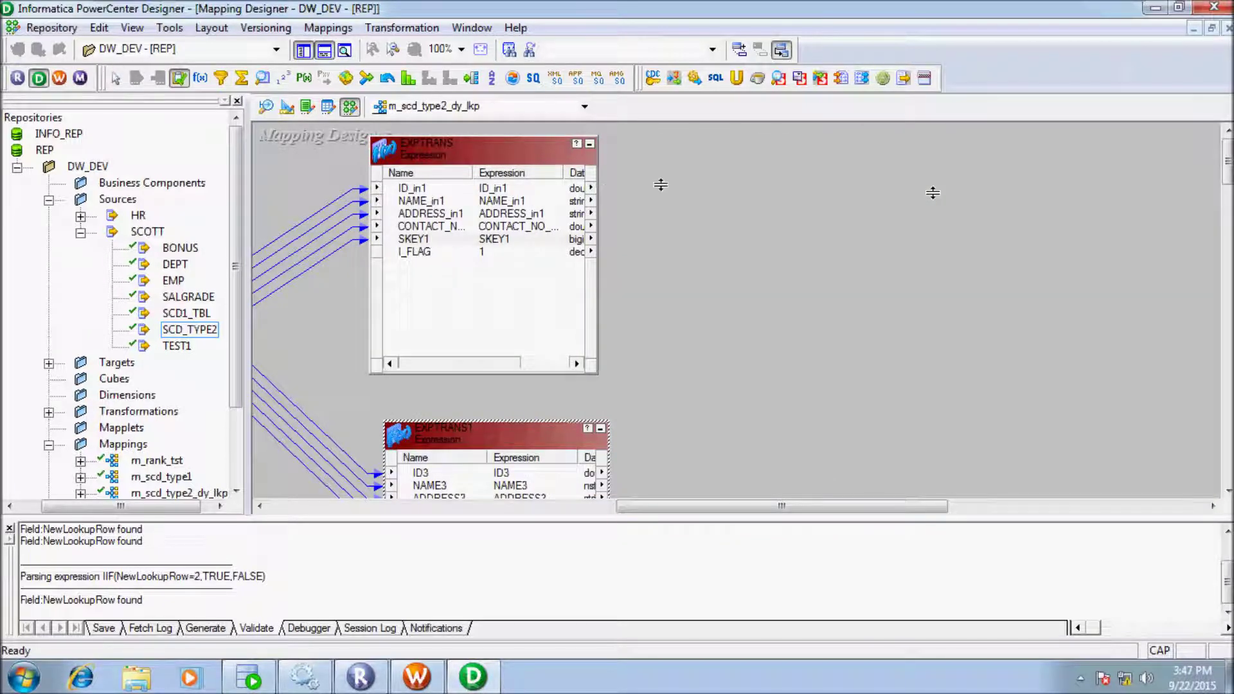
{"action": "left_click_drag", "start_coordinate": [667, 142], "coordinate": [899, 325]}
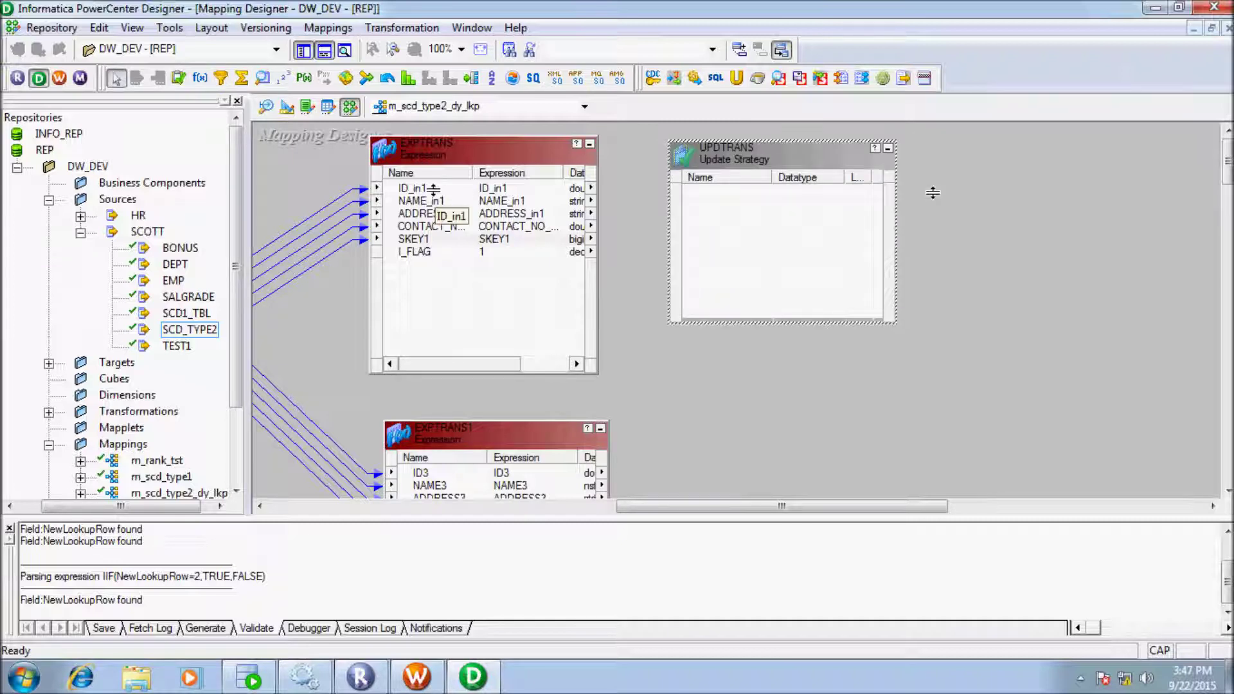
{"action": "right_click", "coordinate": [434, 189]}
{"action": "left_click", "coordinate": [454, 202]}
{"action": "left_click_drag", "start_coordinate": [394, 188], "coordinate": [753, 192]}
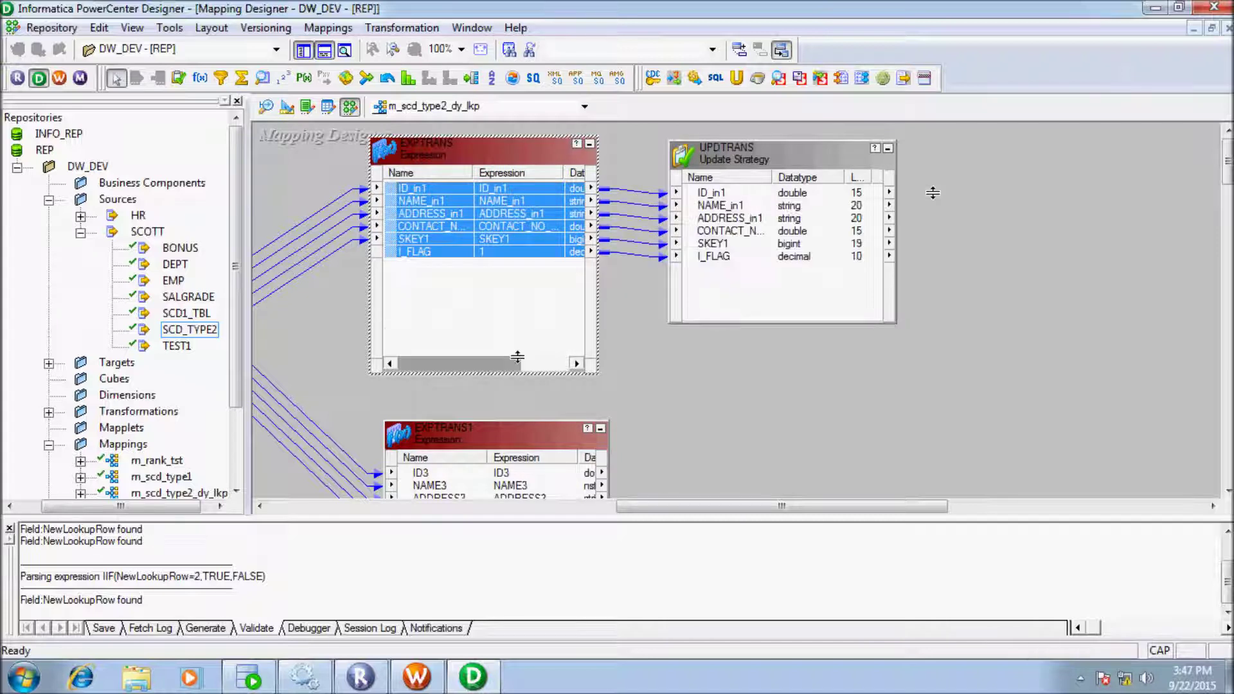
Add a second Update Strategy transformation below the first and link all EXPTRANS1 ports, including I_FLAG, into it
{"action": "left_click", "coordinate": [178, 78]}
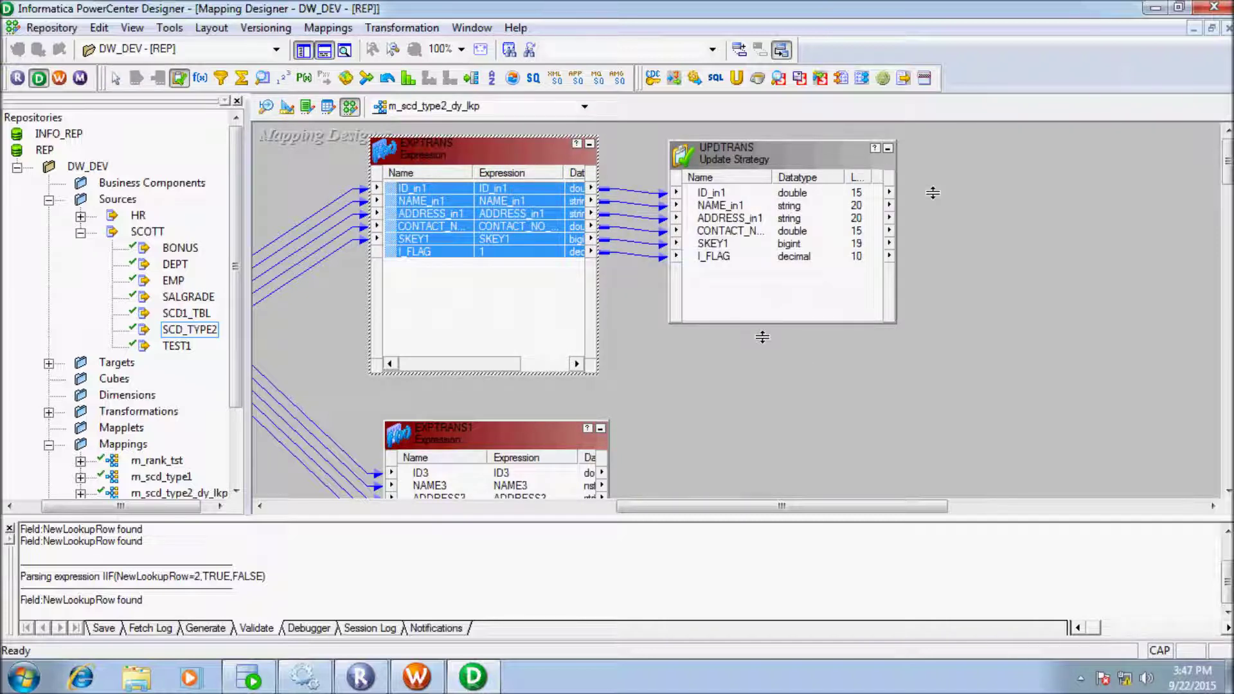
{"action": "left_click_drag", "start_coordinate": [761, 335], "coordinate": [1010, 486]}
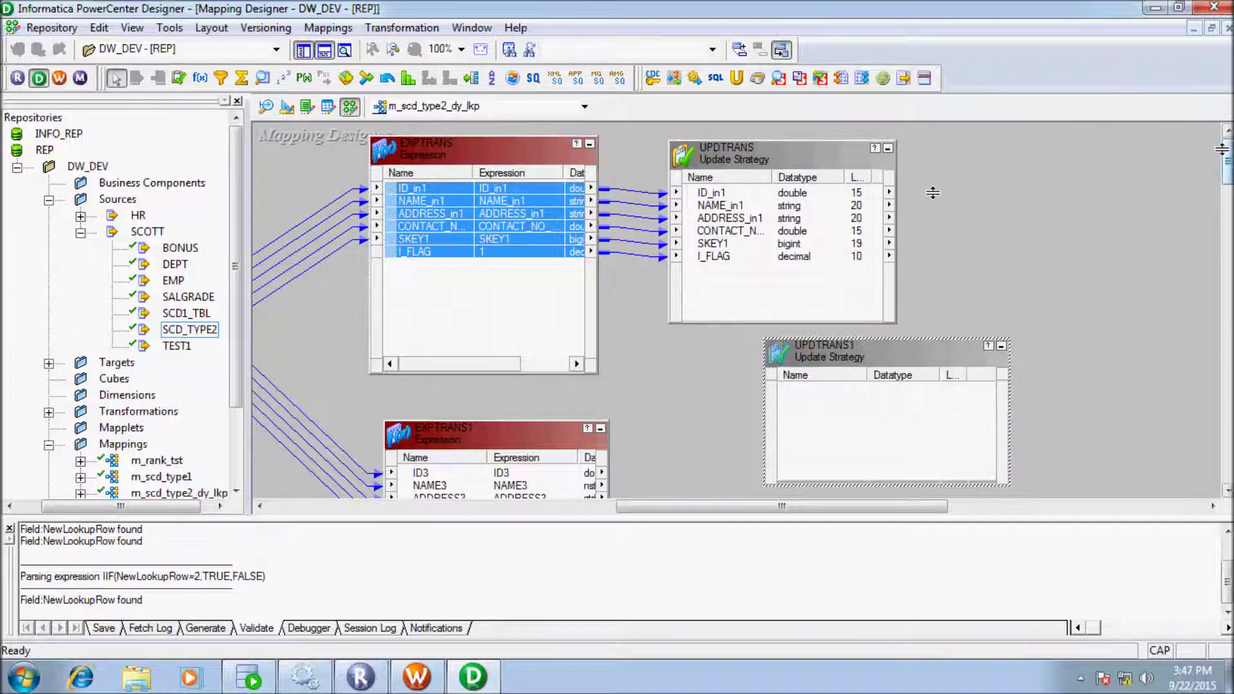
{"action": "left_click_drag", "start_coordinate": [1225, 150], "coordinate": [1226, 168]}
{"action": "right_click", "coordinate": [423, 332]}
{"action": "left_click", "coordinate": [428, 337]}
{"action": "left_click_drag", "start_coordinate": [423, 332], "coordinate": [832, 268]}
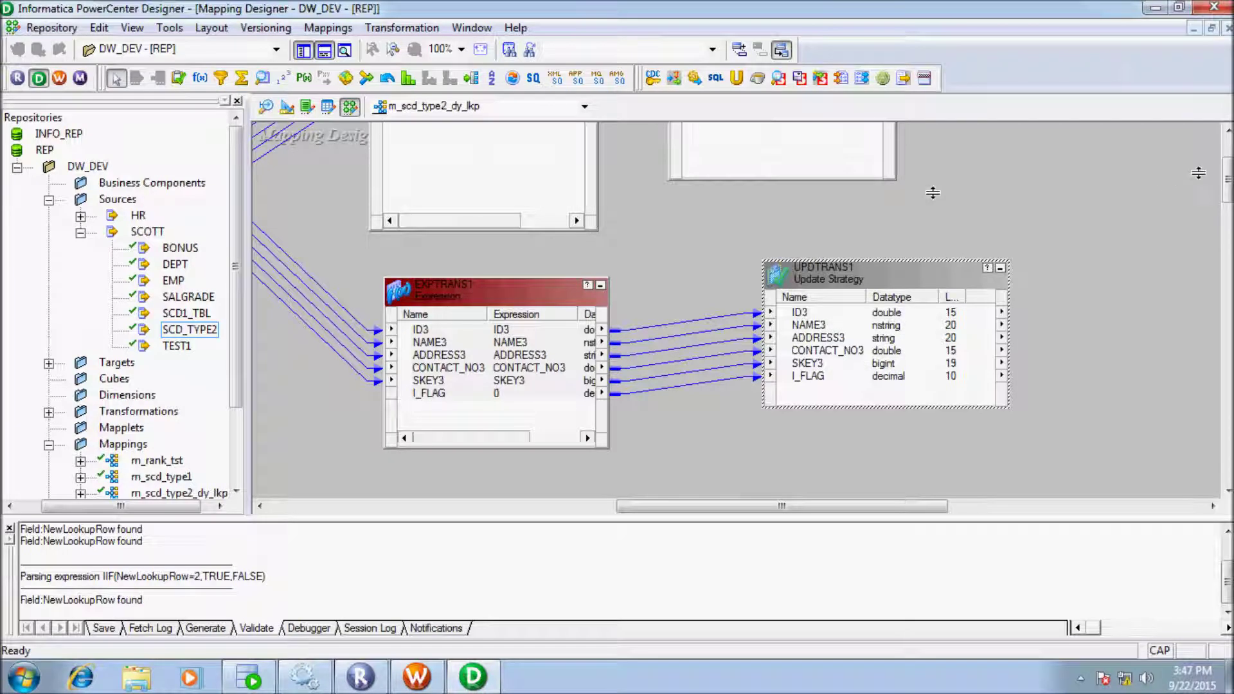
Set UPDTRANS's Update Strategy Expression to DD_INSERT, validate it, and accept the transformation changes
{"action": "left_click_drag", "start_coordinate": [1224, 171], "coordinate": [1202, 159]}
{"action": "double_click", "coordinate": [791, 152]}
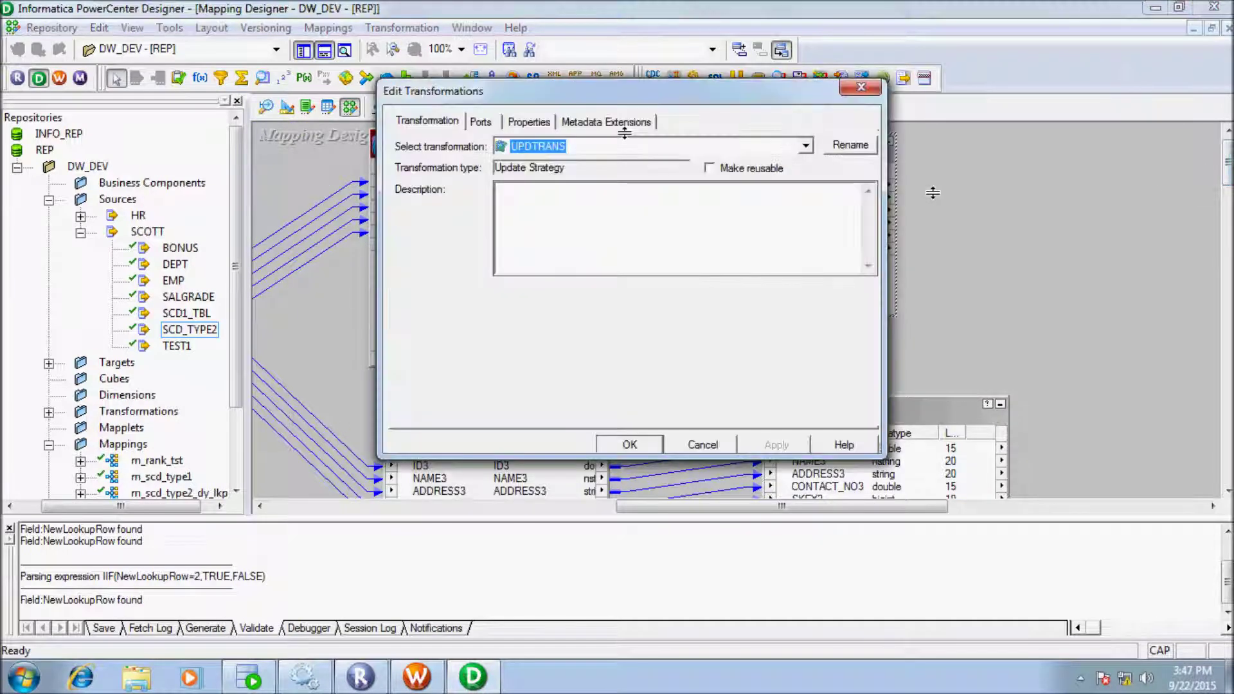
{"action": "left_click", "coordinate": [849, 202]}
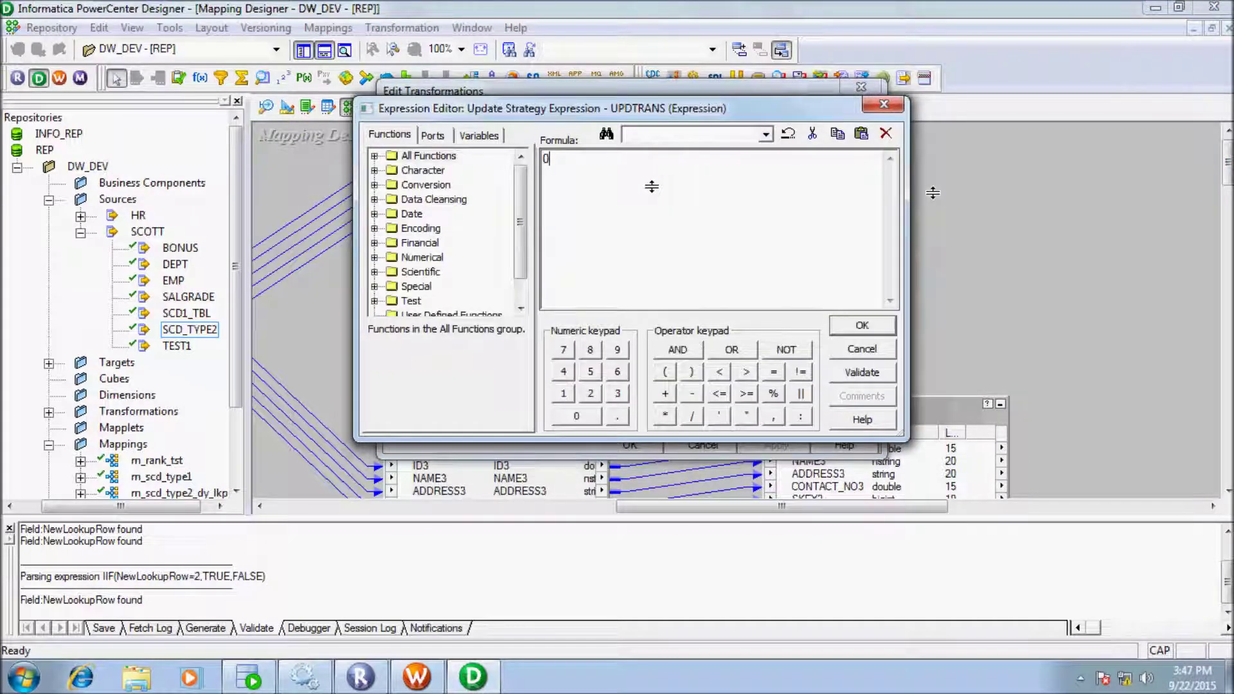
{"action": "key", "text": "BackSpace"}
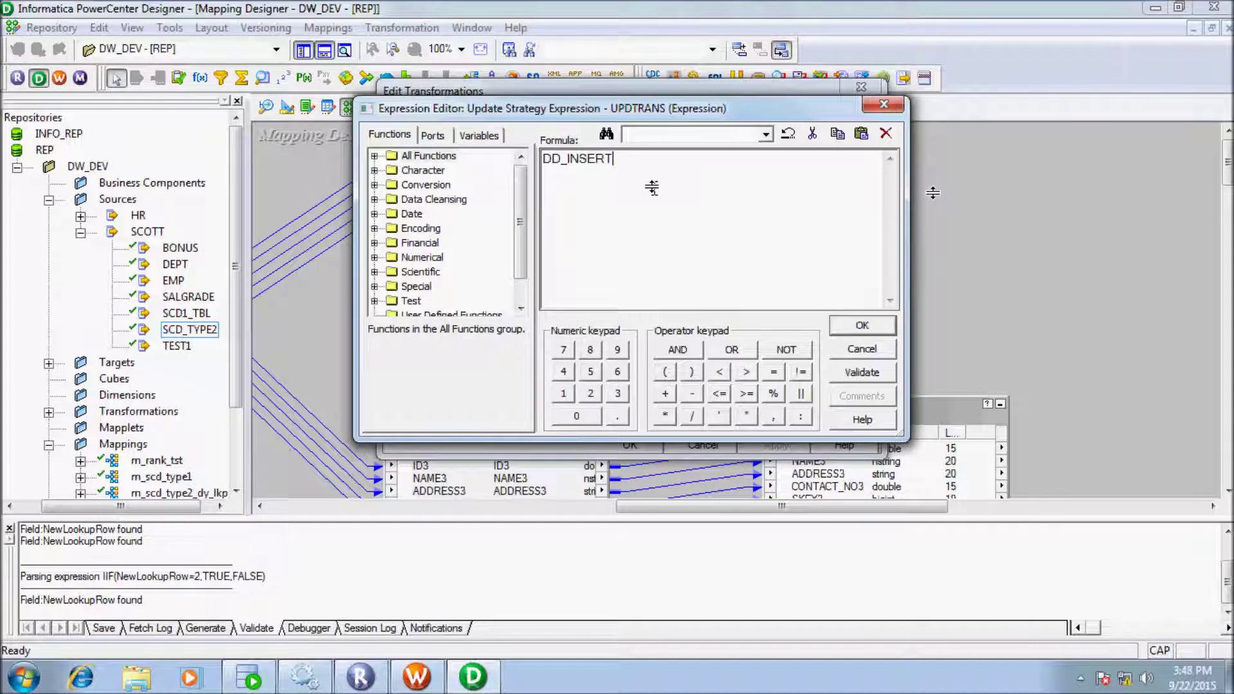
{"action": "left_click", "coordinate": [858, 372]}
{"action": "left_click", "coordinate": [719, 319]}
{"action": "left_click", "coordinate": [861, 324]}
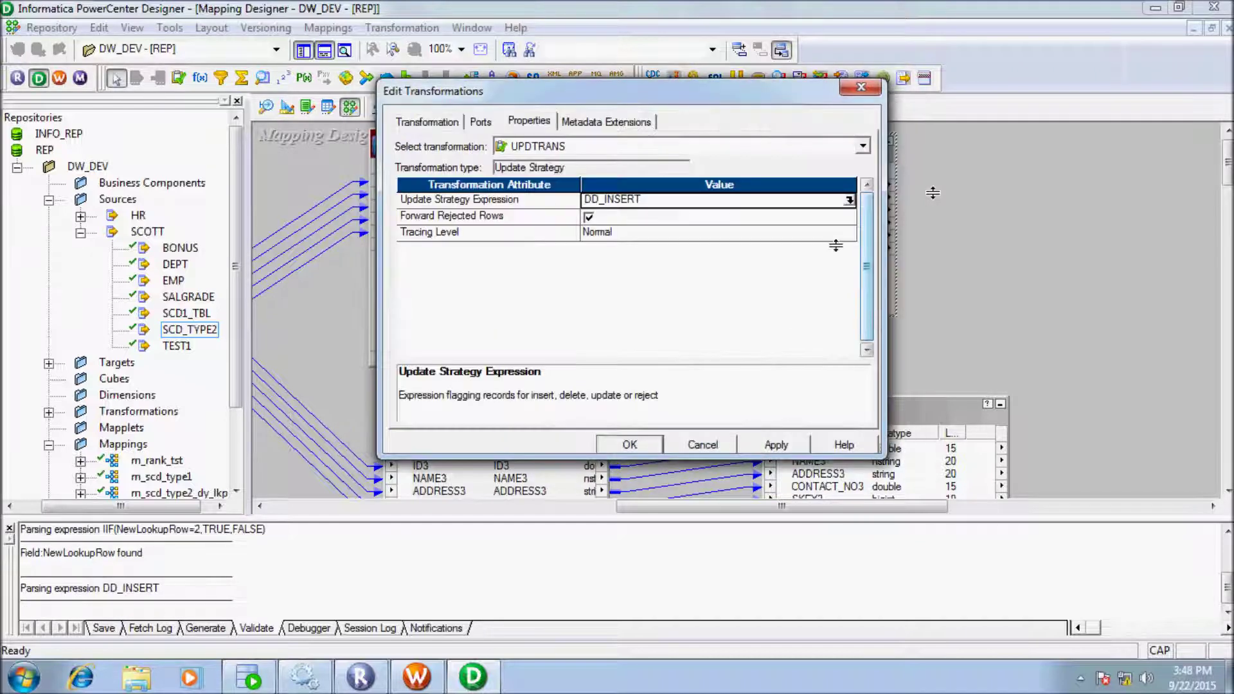
{"action": "left_click", "coordinate": [643, 440]}
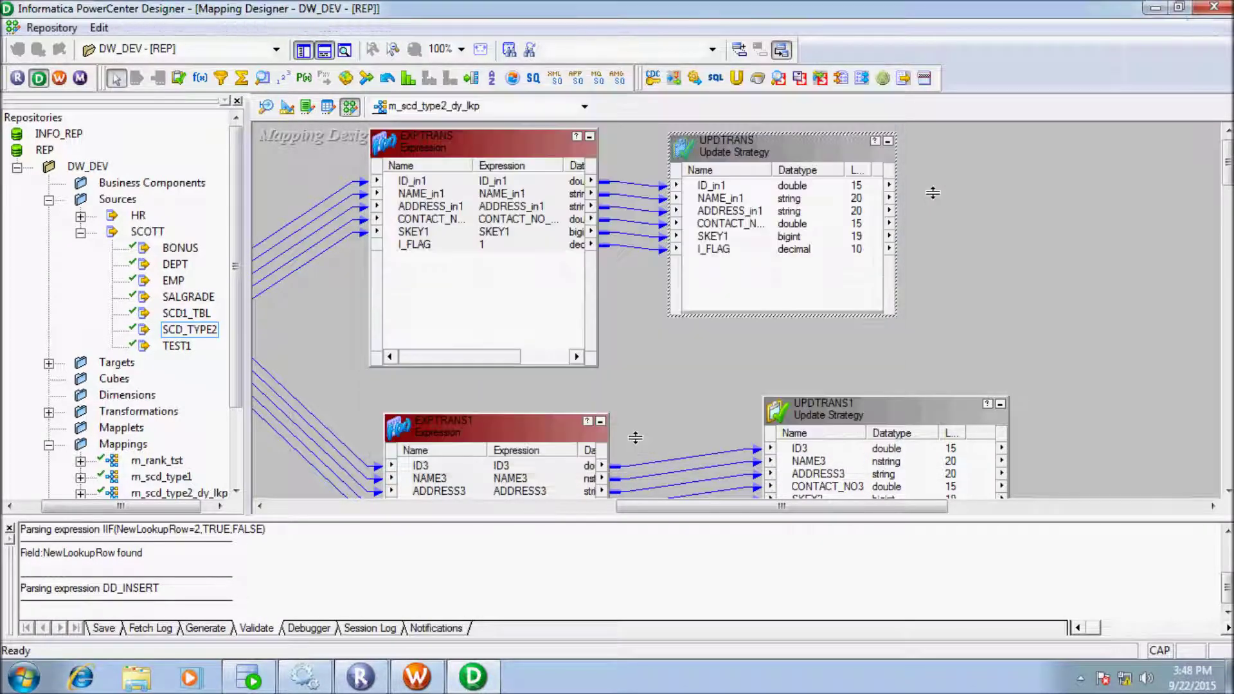
Set UPDTRANS1's Update Strategy Expression to DD_UPDATE, validate it, and accept the transformation changes
{"action": "left_click_drag", "start_coordinate": [861, 412], "coordinate": [838, 392]}
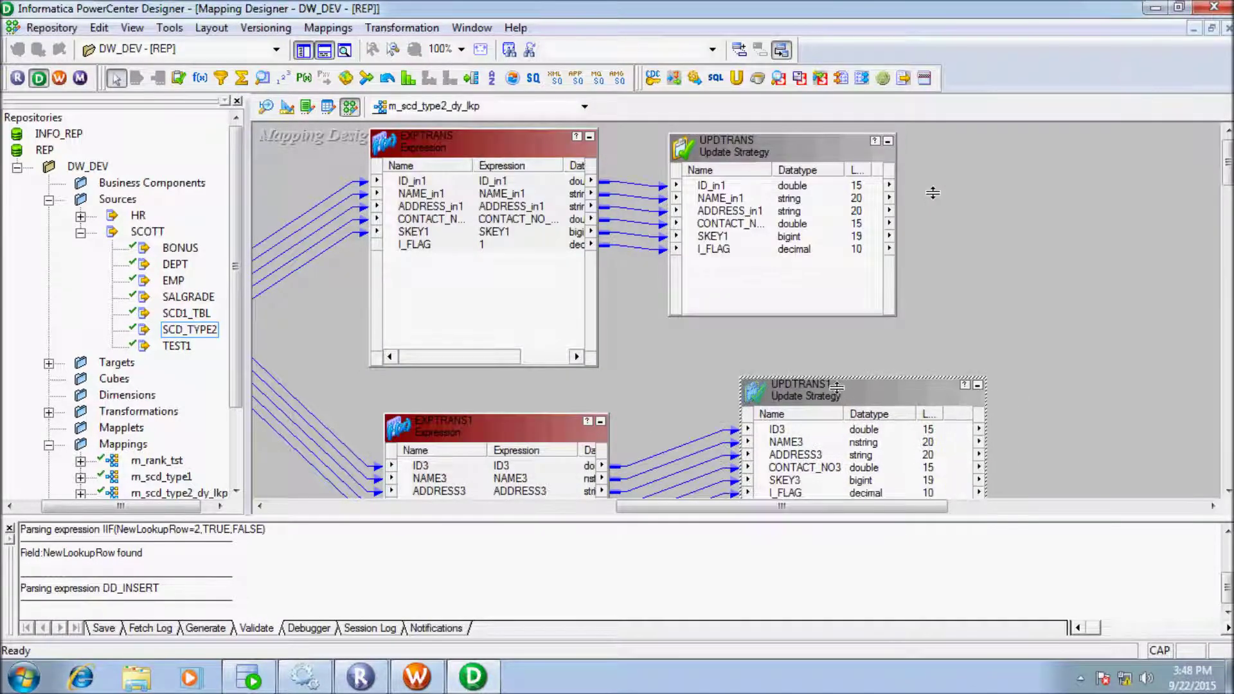
{"action": "double_click", "coordinate": [836, 388]}
{"action": "left_click", "coordinate": [554, 120]}
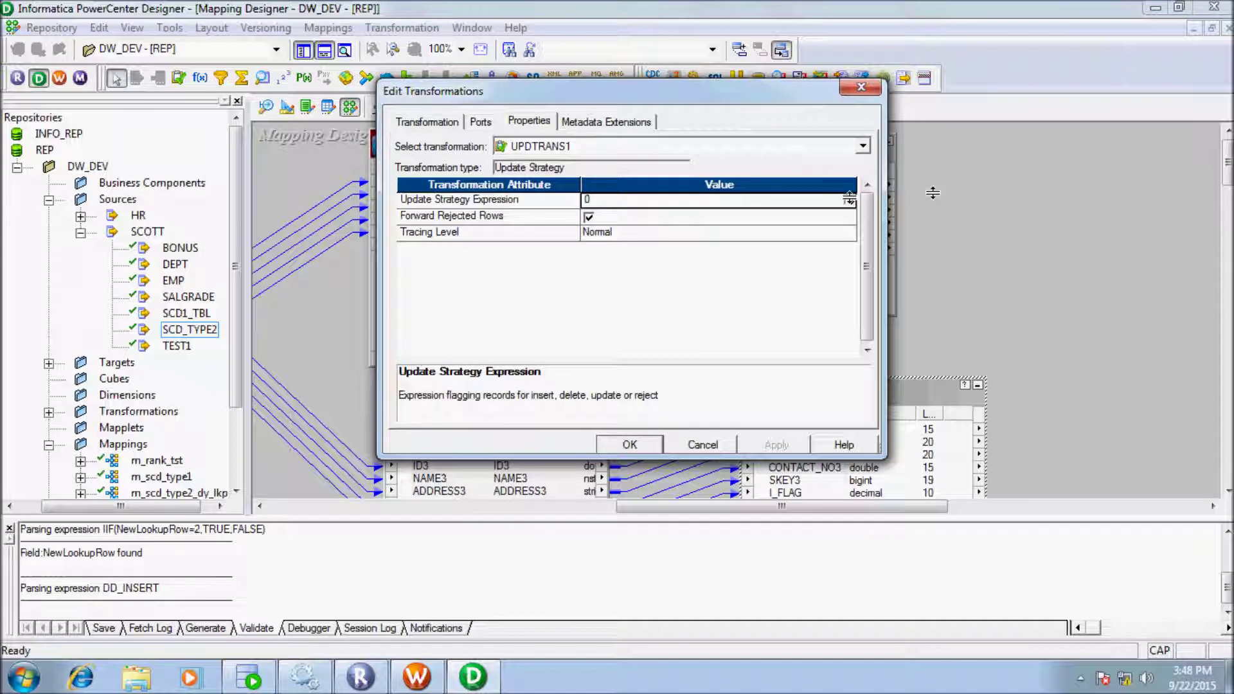
{"action": "left_click", "coordinate": [849, 199]}
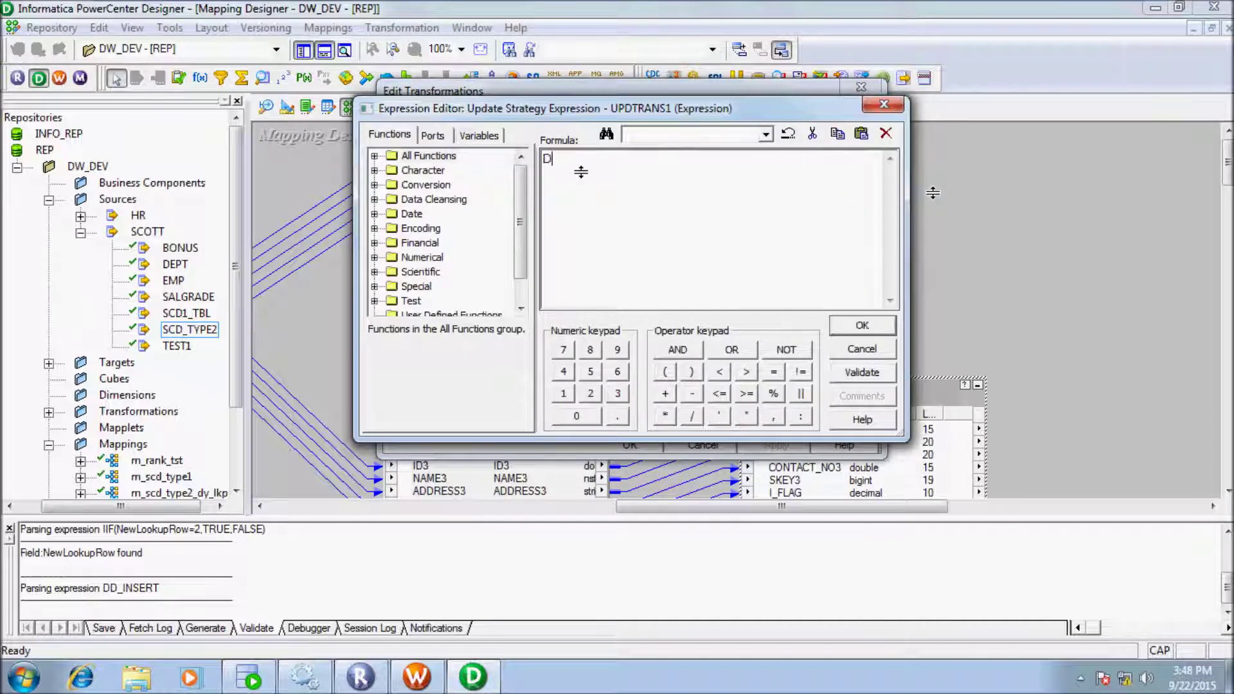
{"action": "type", "text": "DD_UPDA"}
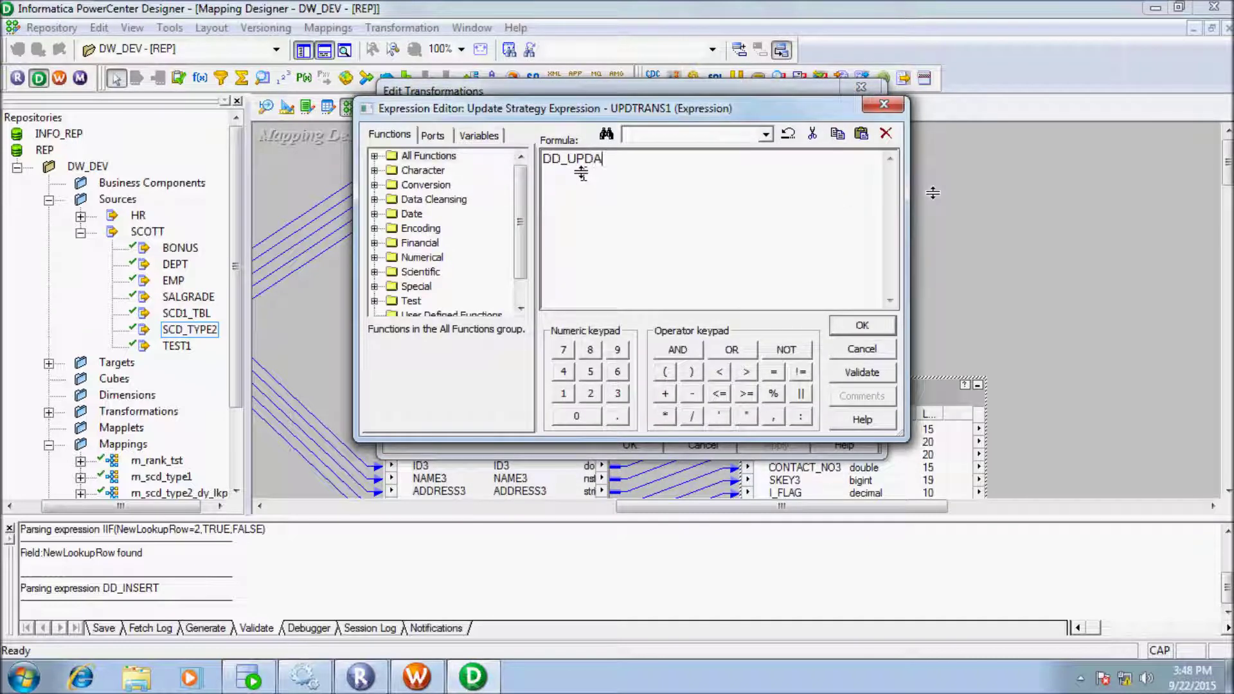
{"action": "type", "text": "TE"}
{"action": "left_click", "coordinate": [868, 372]}
{"action": "left_click", "coordinate": [714, 323]}
{"action": "left_click", "coordinate": [848, 324]}
{"action": "left_click", "coordinate": [628, 443]}
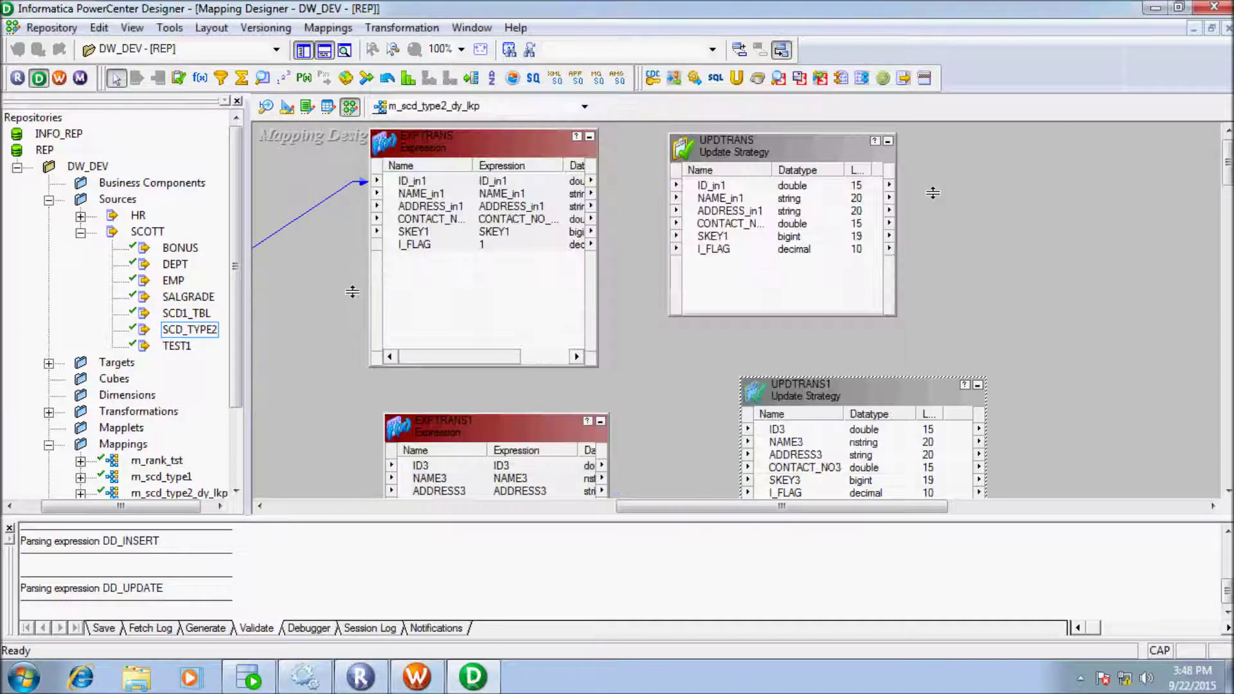
Place the SCD_TYPE2_TGTT target beside UPDTRANS and a duplicate of it beside UPDTRANS1
{"action": "scroll", "coordinate": [232, 259], "scroll_direction": "down", "scroll_amount": 1}
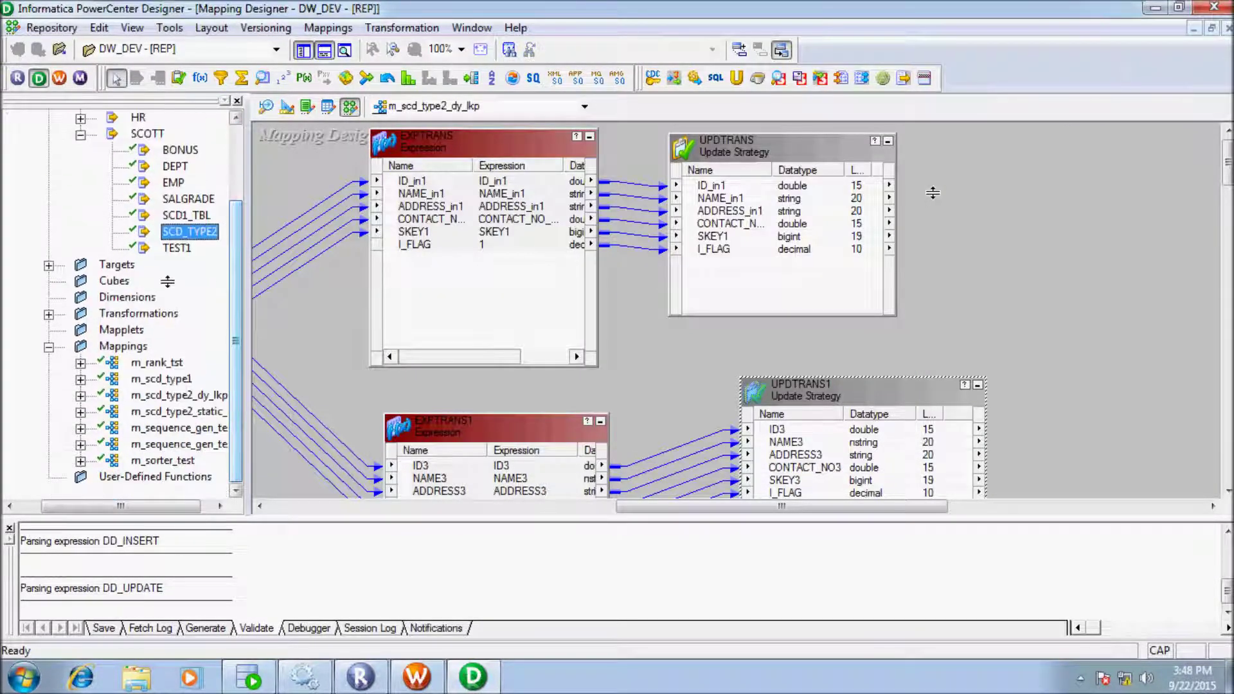
{"action": "double_click", "coordinate": [117, 264]}
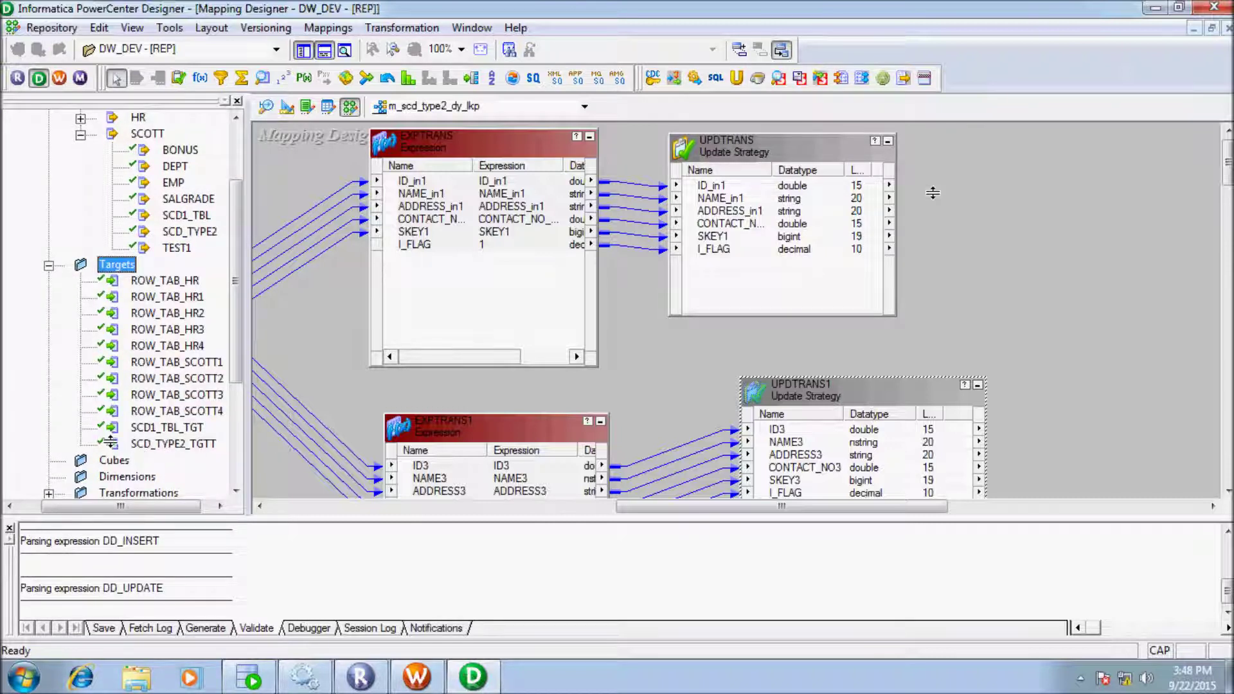
{"action": "left_click_drag", "start_coordinate": [111, 441], "coordinate": [958, 189]}
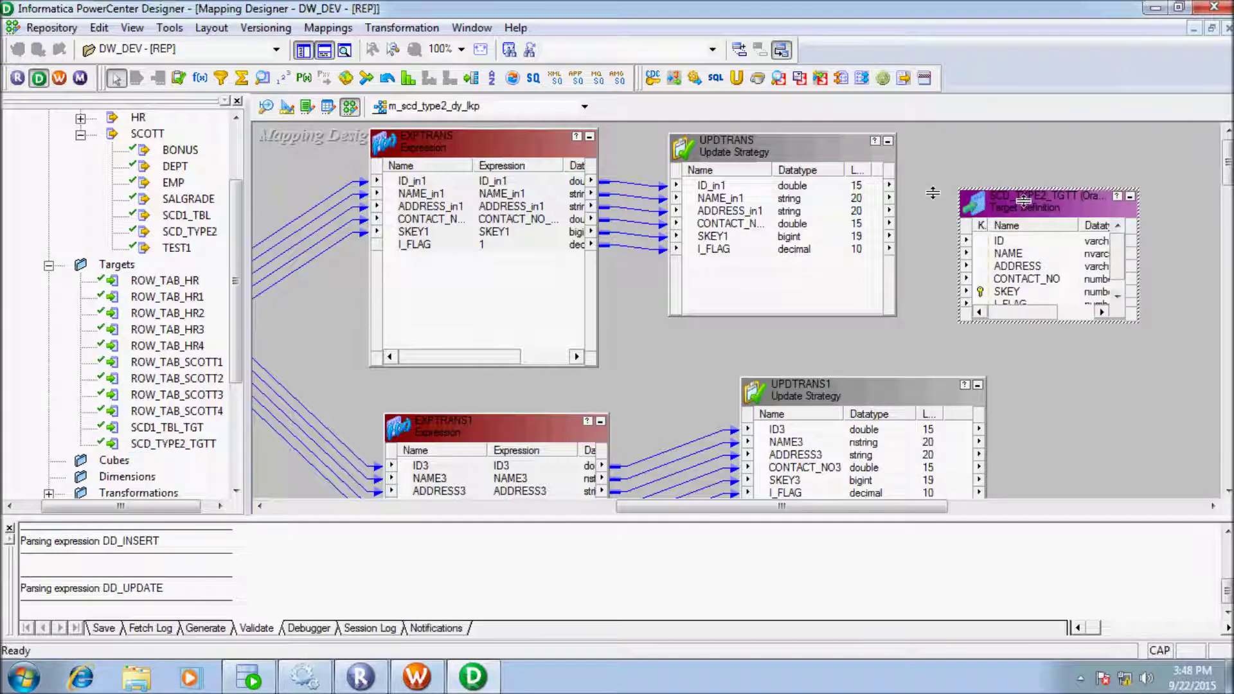
{"action": "key", "text": "ctrl+c"}
{"action": "key", "text": "ctrl+v"}
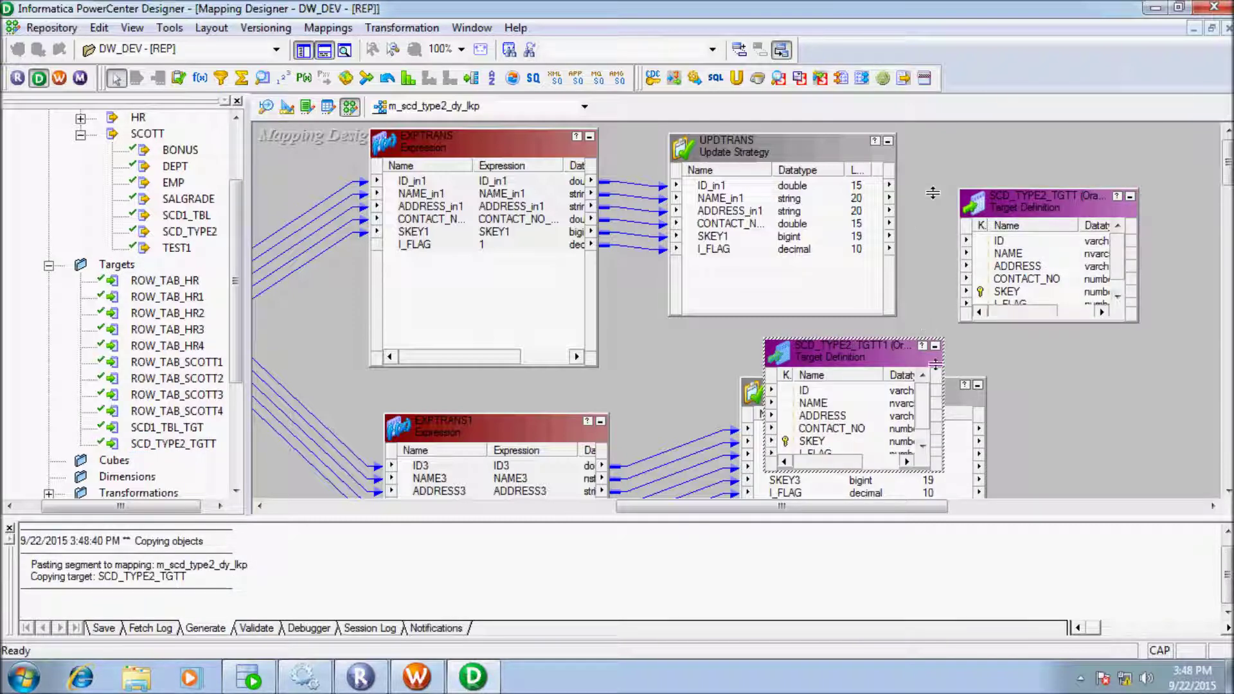
{"action": "left_click_drag", "start_coordinate": [855, 349], "coordinate": [1141, 373]}
Rename the target instance beside UPDTRANS as SCD_TYPE2_TGTT_INSERT
{"action": "right_click", "coordinate": [1026, 199]}
{"action": "left_click", "coordinate": [1064, 211]}
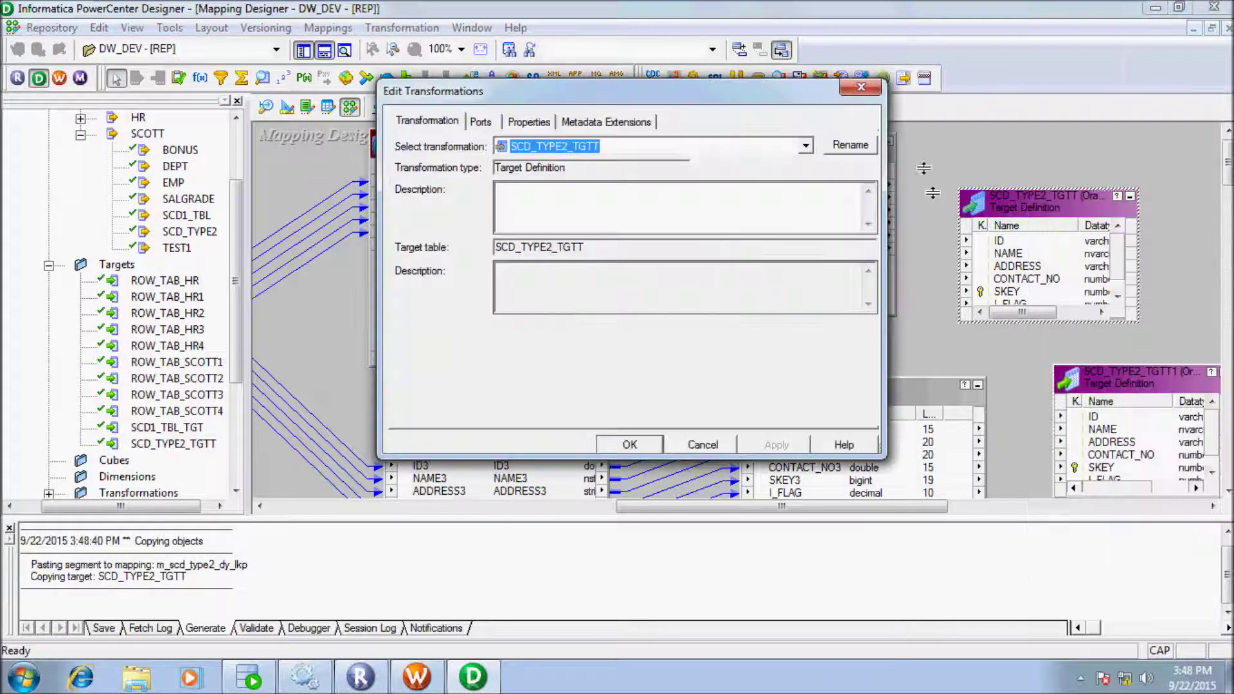
{"action": "left_click", "coordinate": [836, 142]}
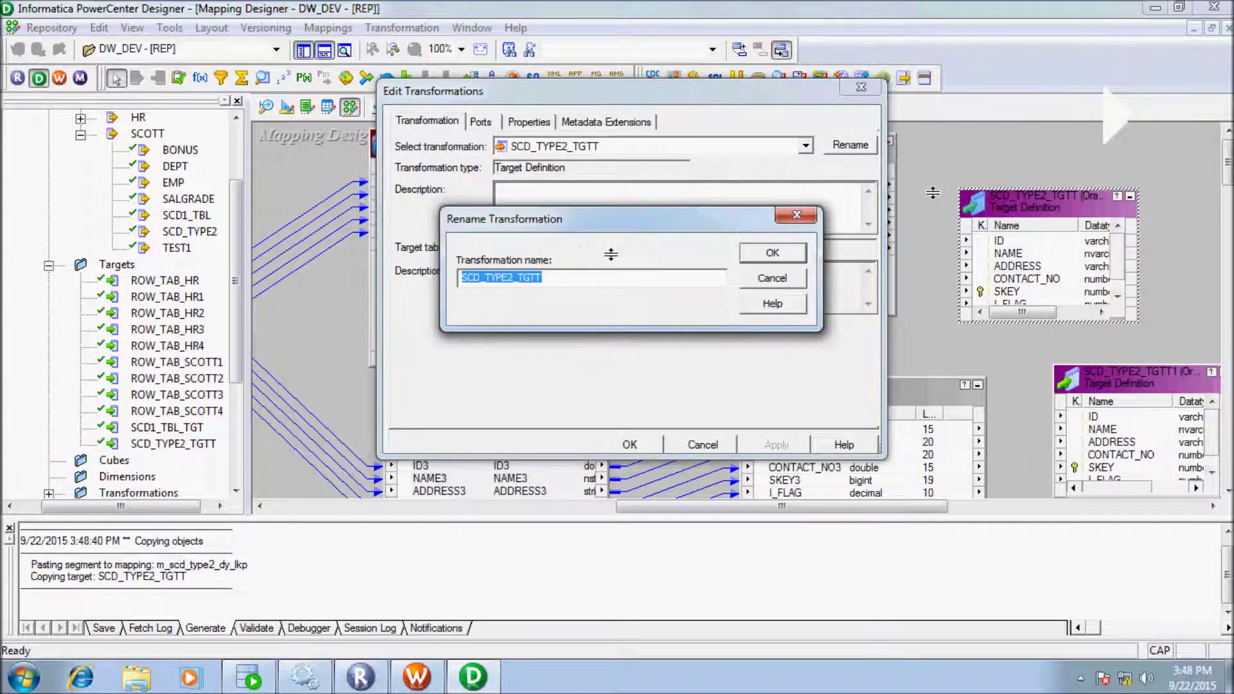
{"action": "left_click", "coordinate": [570, 277]}
{"action": "type", "text": "_INS"}
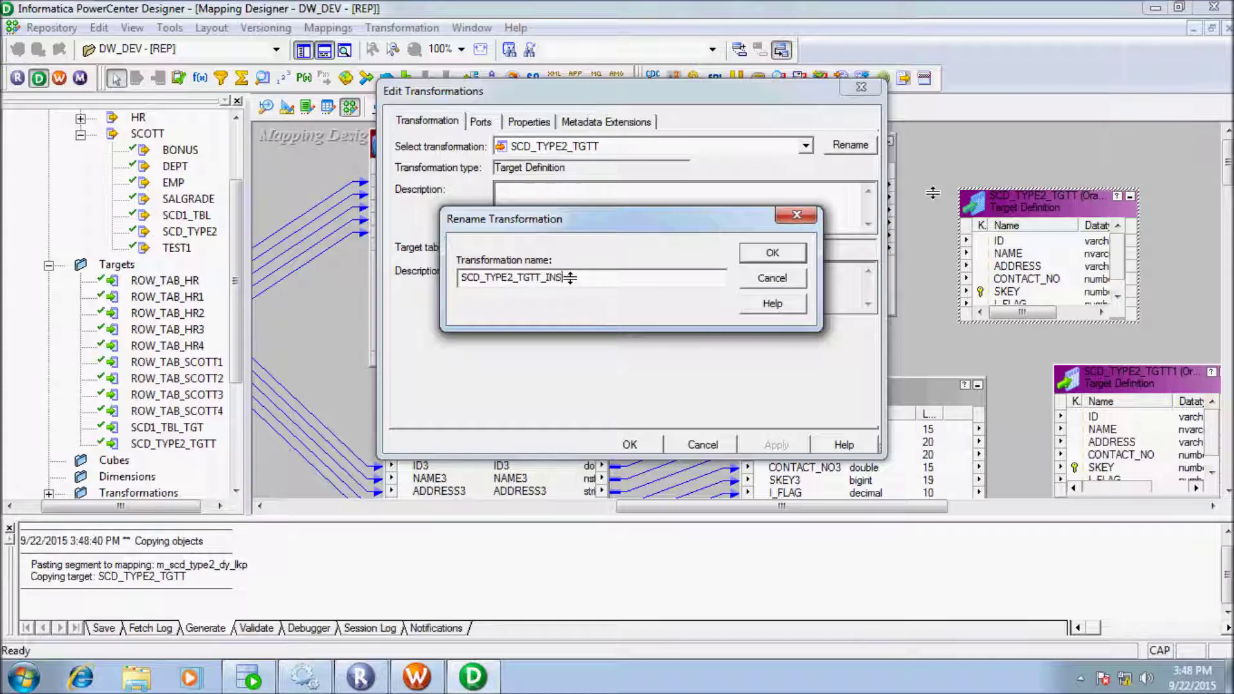
{"action": "type", "text": "ERT"}
{"action": "left_click", "coordinate": [771, 252]}
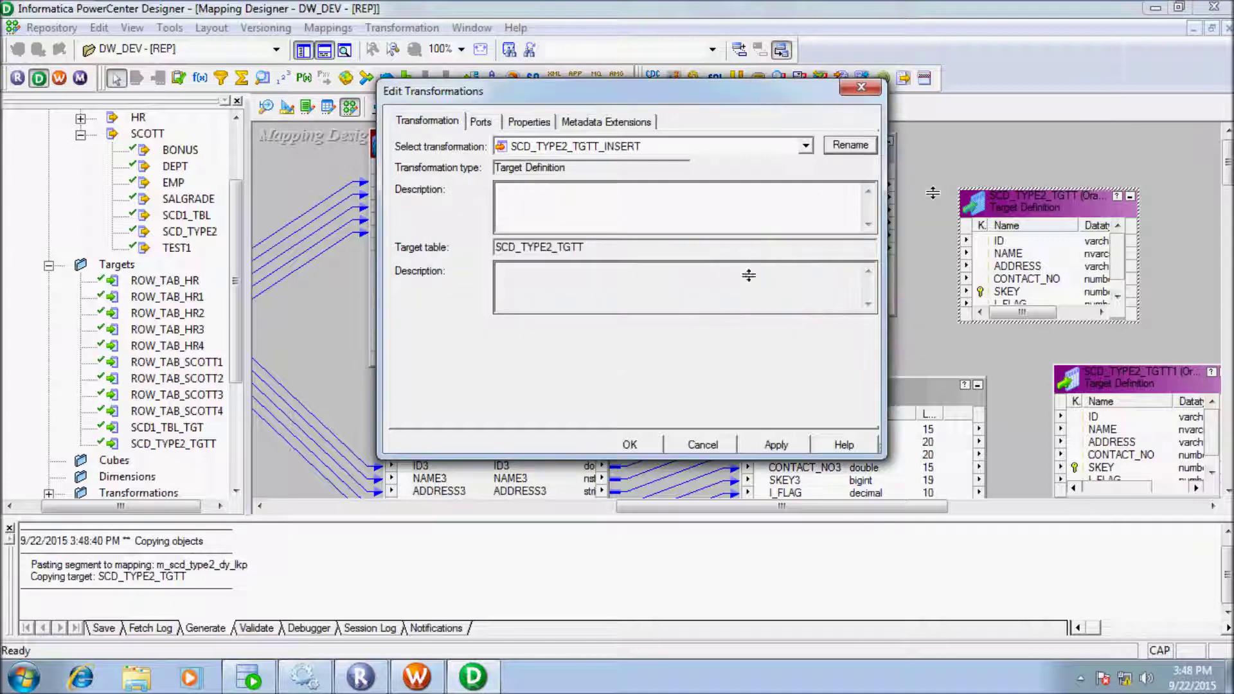
{"action": "left_click", "coordinate": [630, 444]}
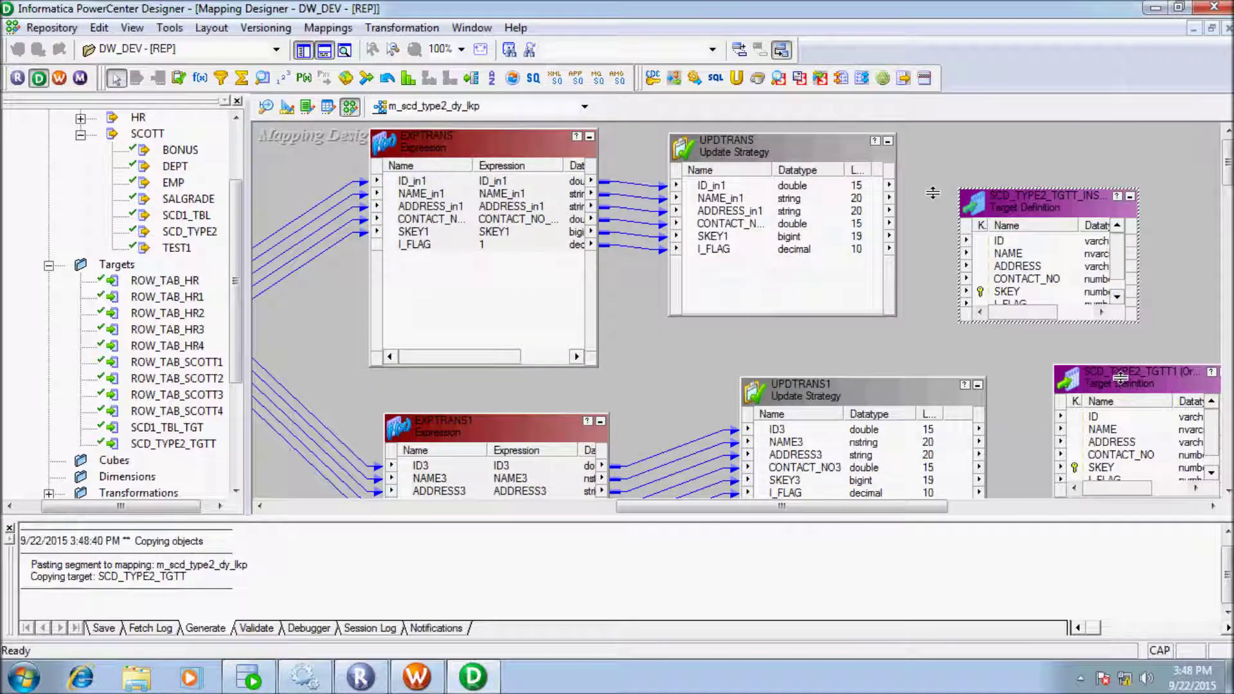
Enlarge the insert target to show all its ports and link every UPDTRANS port to its matching column
{"action": "left_click_drag", "start_coordinate": [887, 391], "coordinate": [853, 385]}
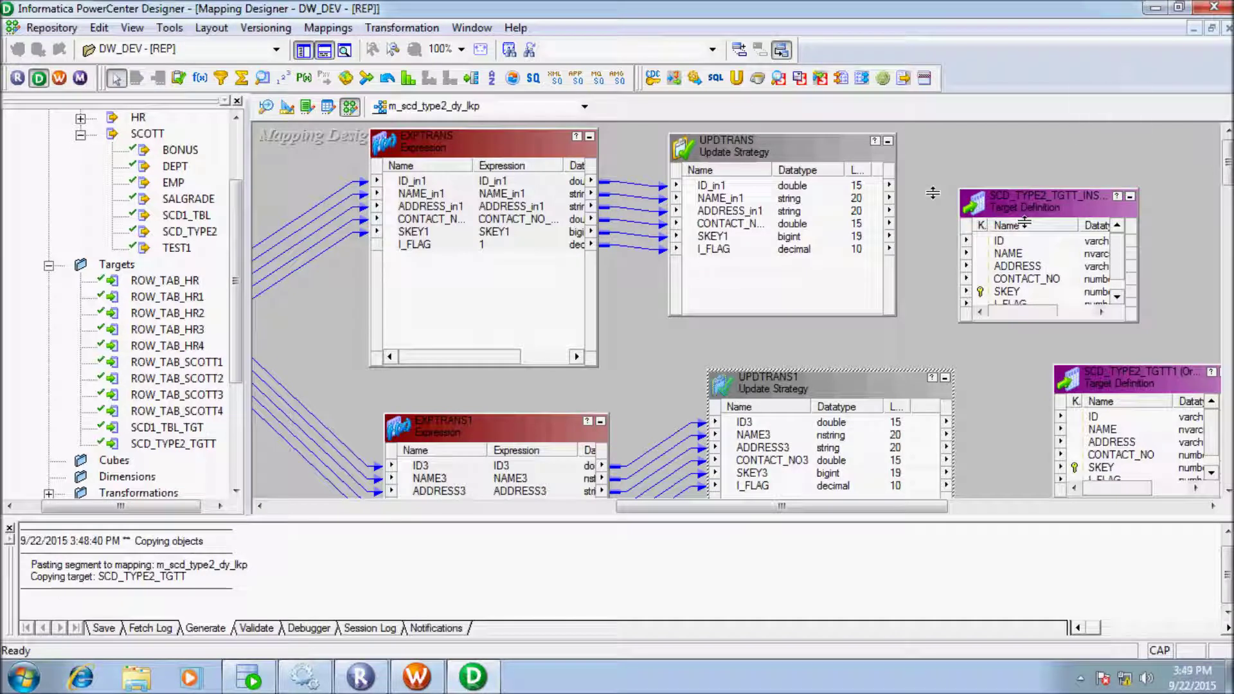
{"action": "left_click_drag", "start_coordinate": [1022, 190], "coordinate": [1022, 156]}
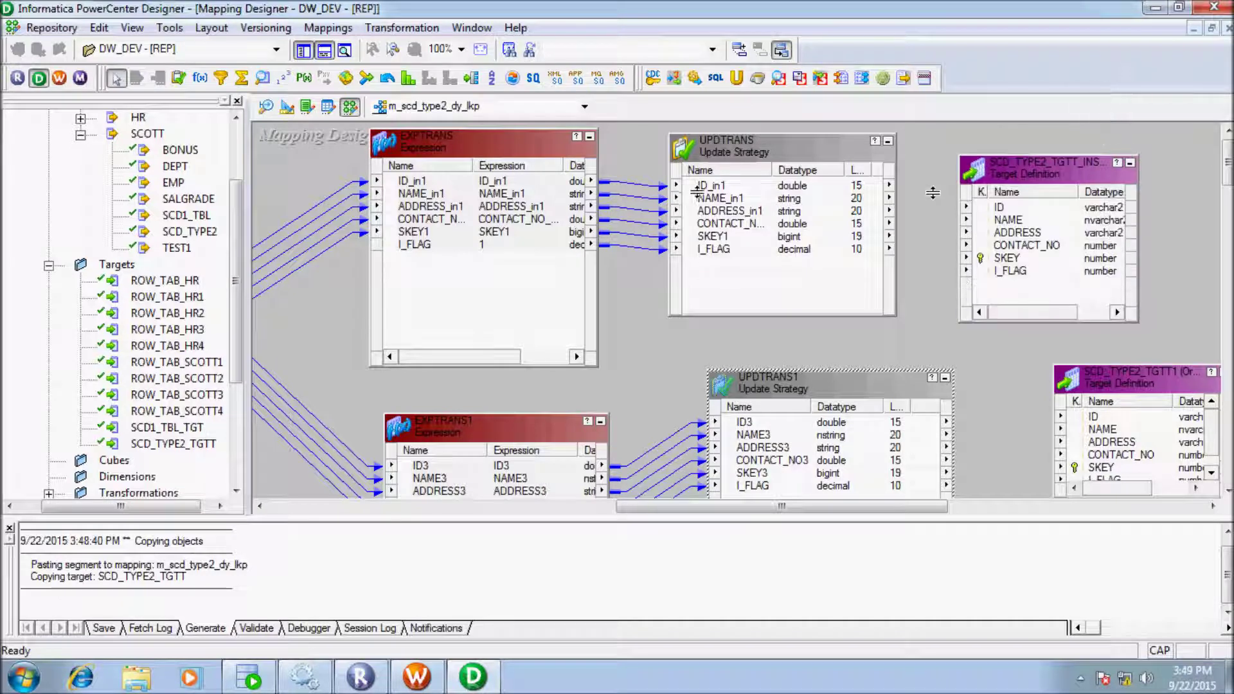
{"action": "left_click_drag", "start_coordinate": [710, 243], "coordinate": [1019, 208]}
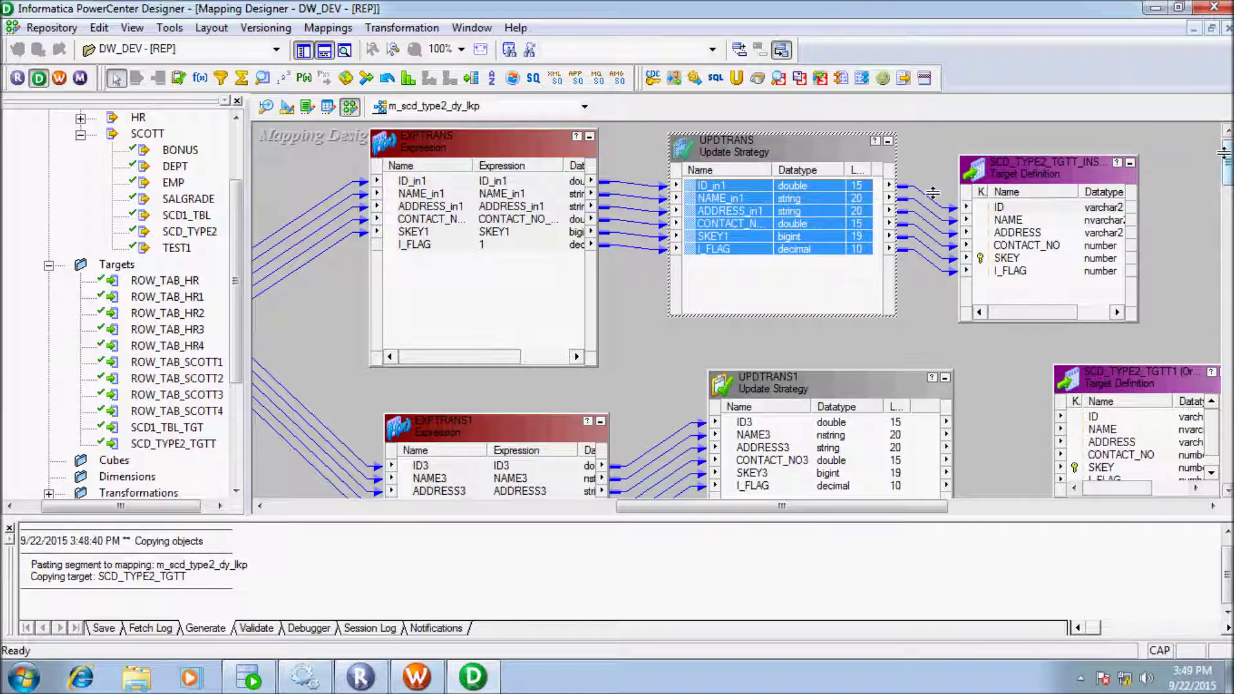
Enlarge the SCD_TYPE2_TGTT1 target, link all UPDTRANS1 ports to its columns, and save the mapping
{"action": "left_click_drag", "start_coordinate": [1226, 151], "coordinate": [1226, 156]}
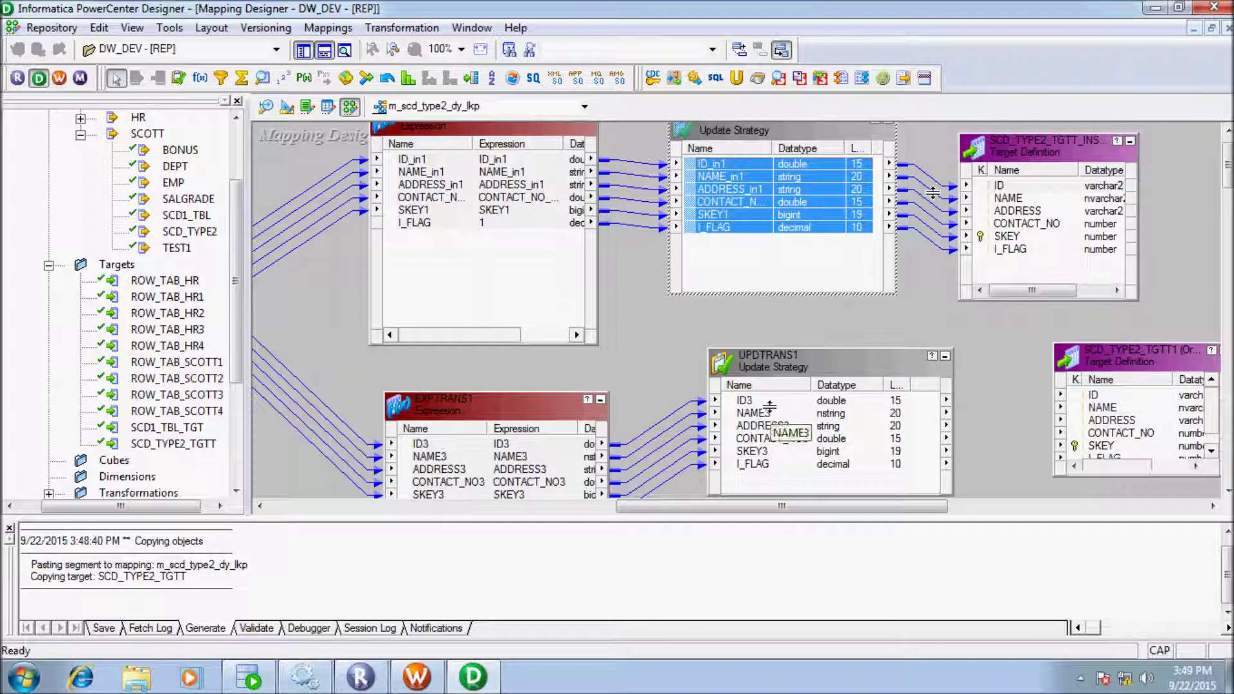
{"action": "mouse_move", "coordinate": [1055, 344]}
{"action": "left_mouse_down"}
{"action": "mouse_move", "coordinate": [978, 326]}
{"action": "mouse_move", "coordinate": [1036, 329]}
{"action": "left_mouse_up"}
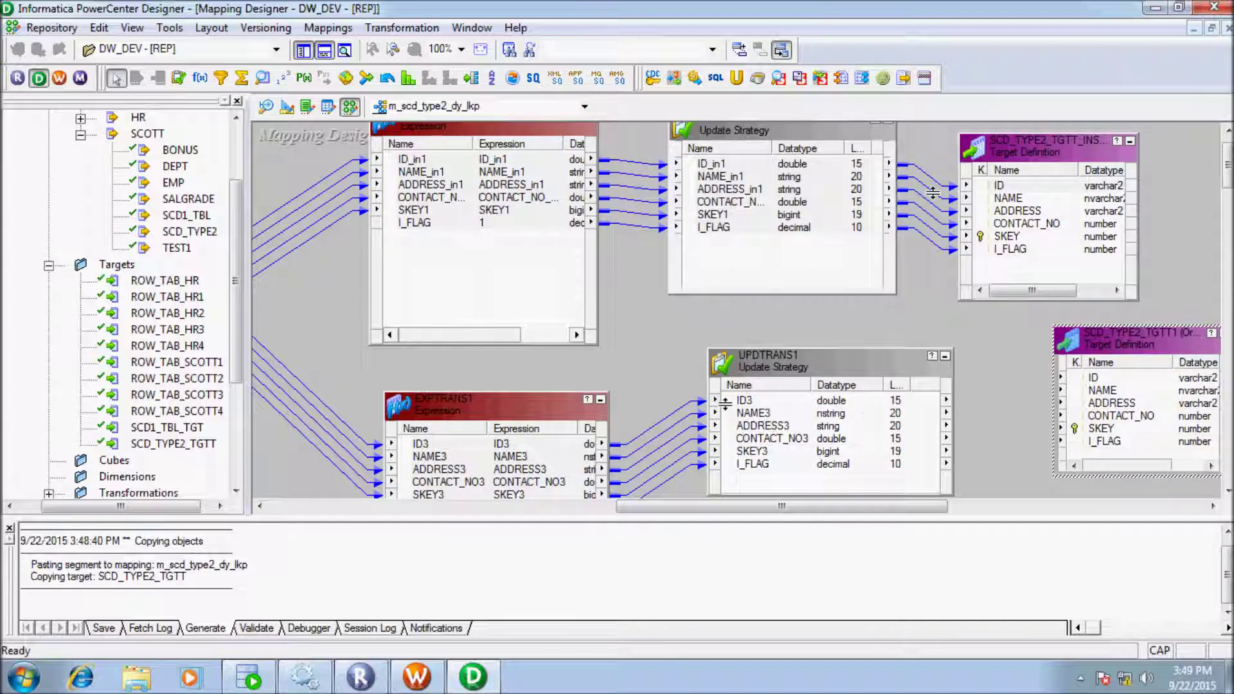
{"action": "right_click", "coordinate": [760, 402]}
{"action": "left_click", "coordinate": [760, 415]}
{"action": "left_click_drag", "start_coordinate": [760, 413], "coordinate": [1079, 371]}
{"action": "key", "text": "ctrl+s"}
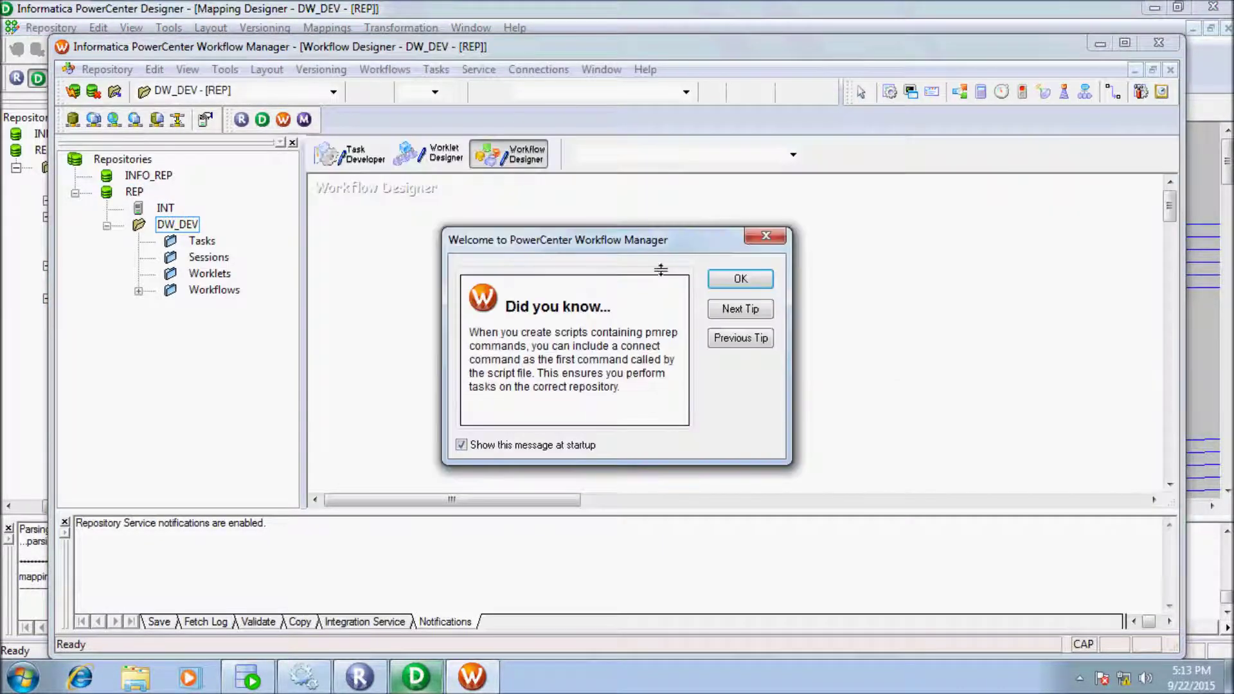
In PowerCenter Workflow Manager, dismiss the startup tip and create a workflow named wf_scd_type2
{"action": "left_click", "coordinate": [726, 278]}
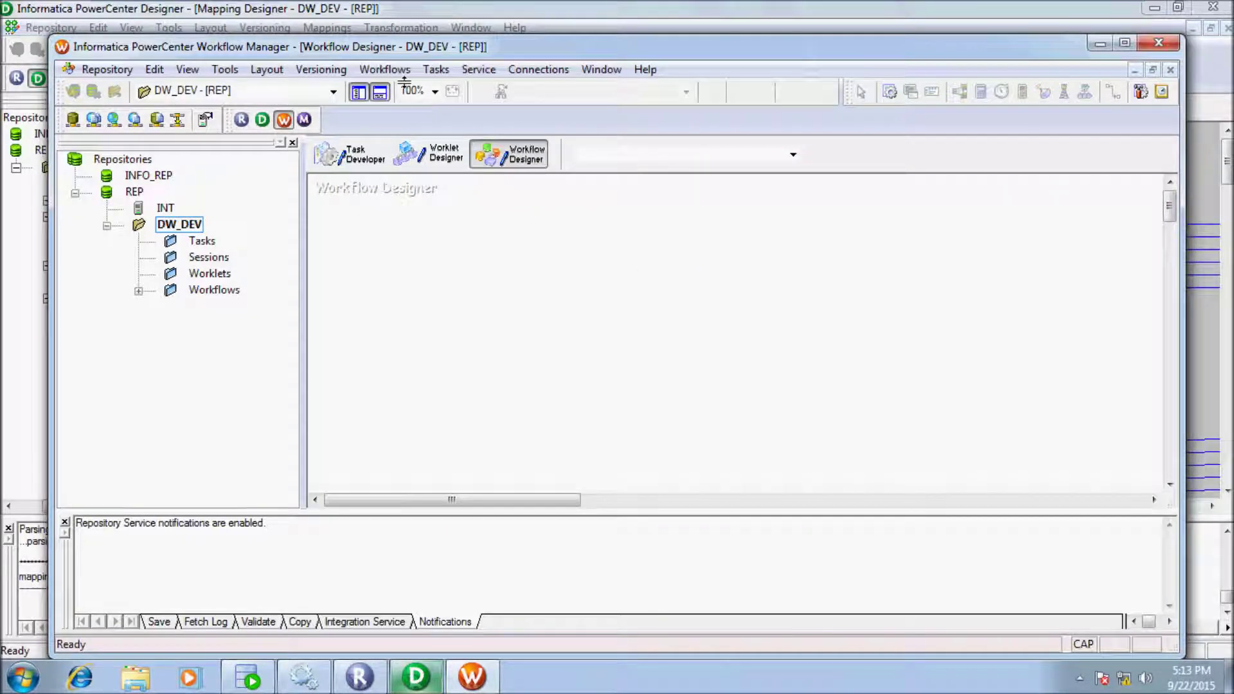
{"action": "left_click", "coordinate": [384, 70]}
{"action": "left_click", "coordinate": [376, 85]}
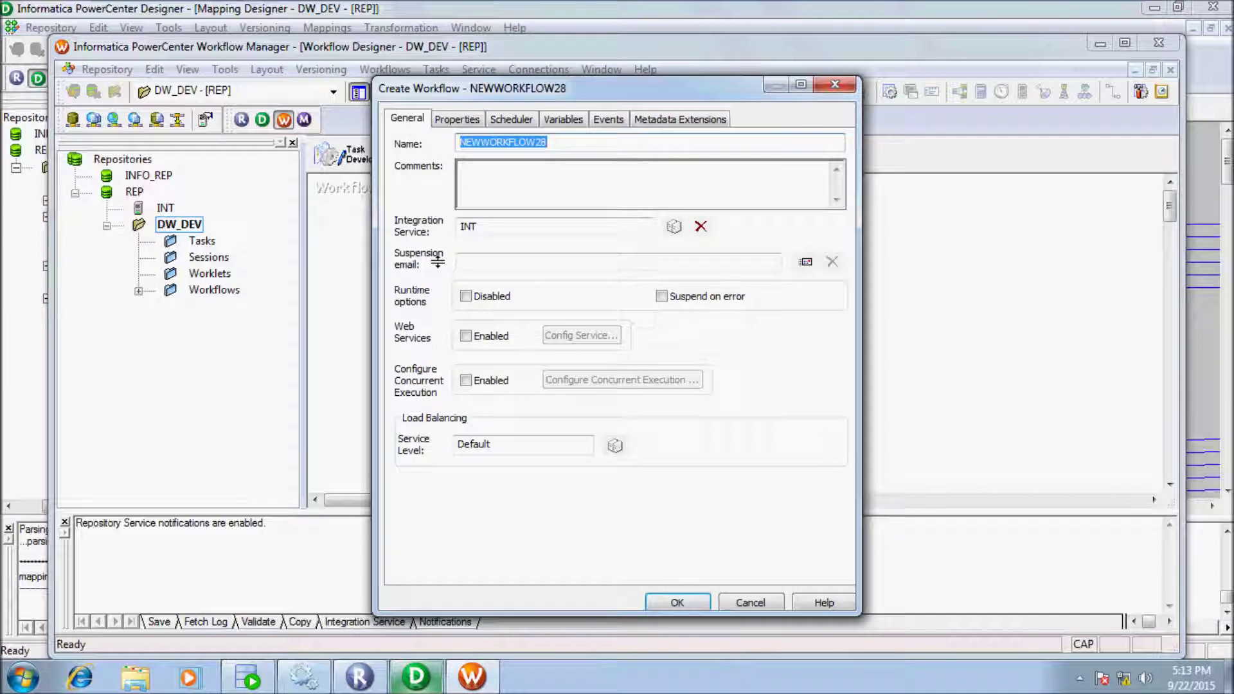
{"action": "type", "text": "wf_sc"}
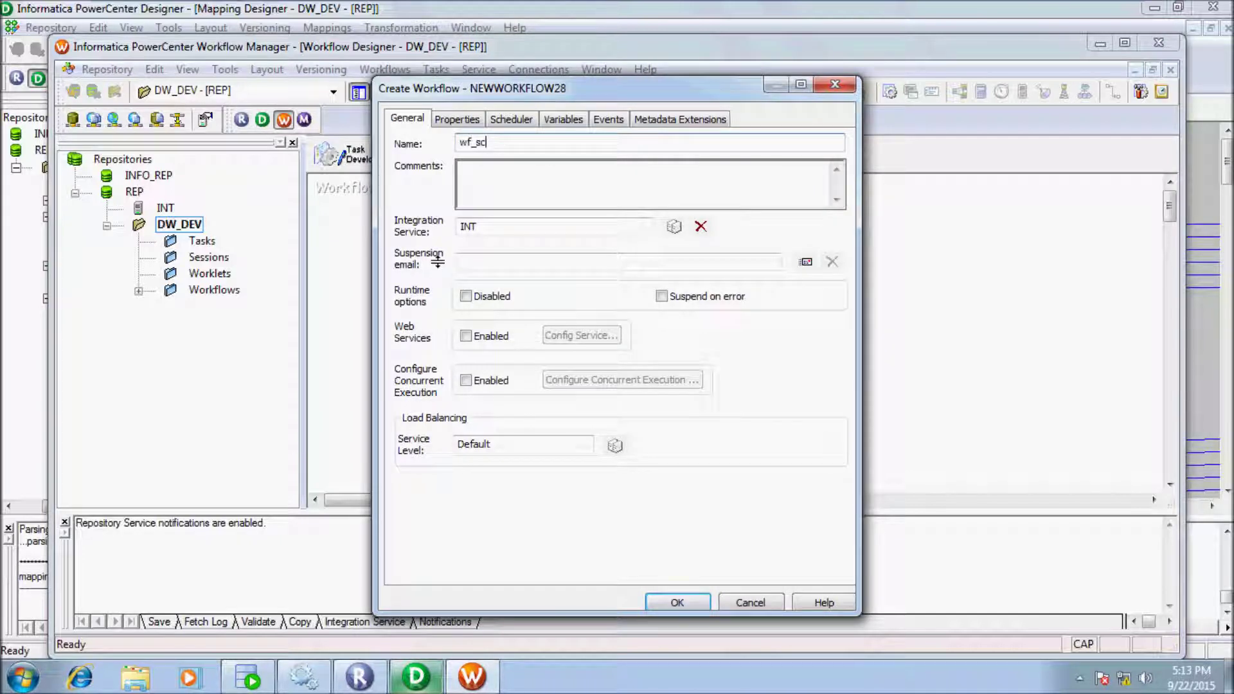
{"action": "type", "text": "d_"}
{"action": "key", "text": "Return"}
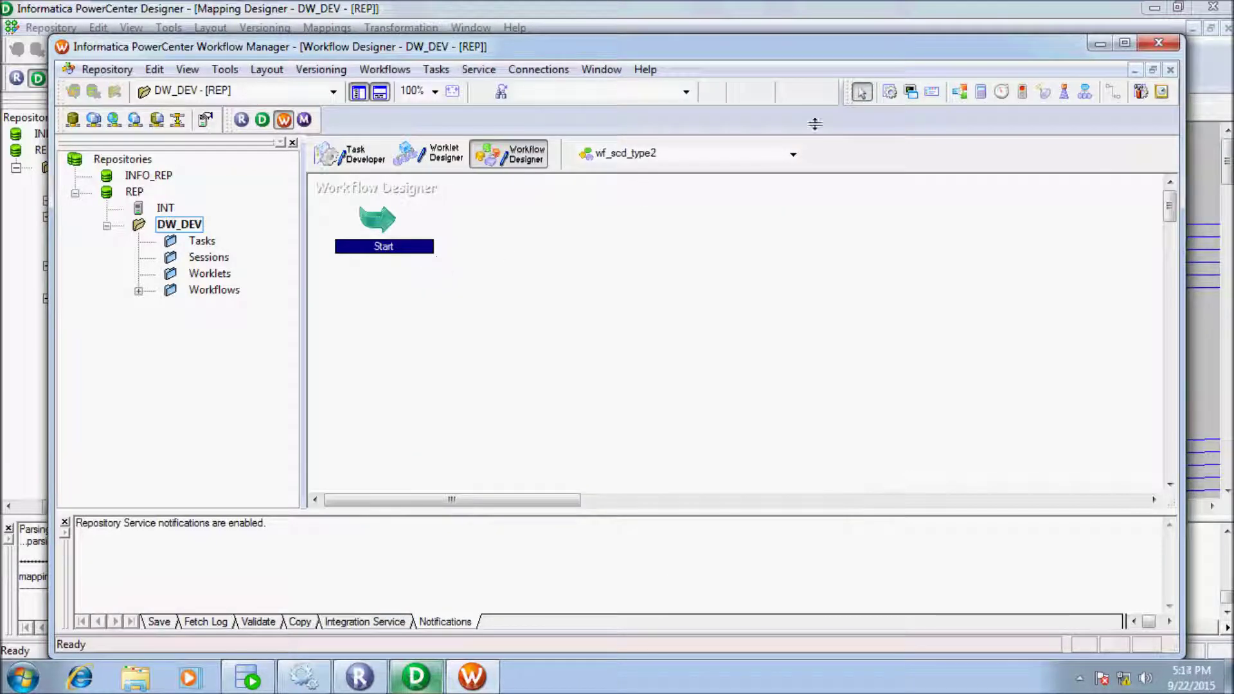
Place a session task in the workflow beside Start and associate it with the mapping m_scd_type2_dy_lkp
{"action": "left_click", "coordinate": [624, 294]}
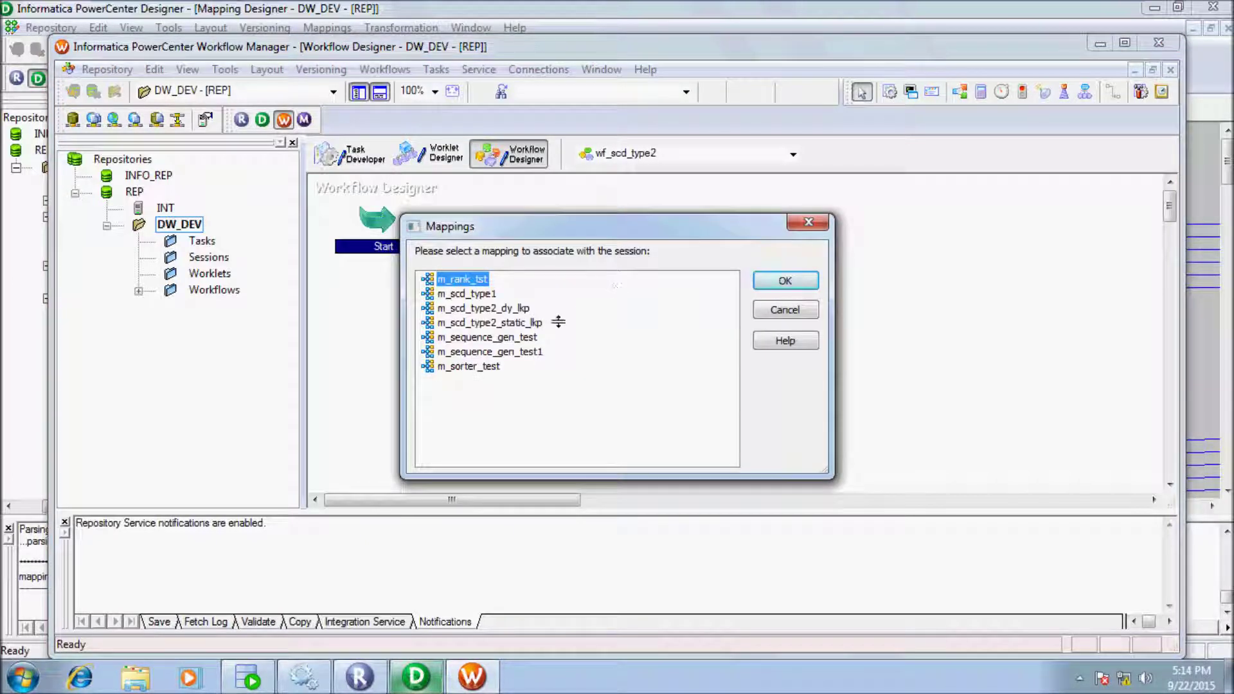
{"action": "left_click", "coordinate": [506, 309]}
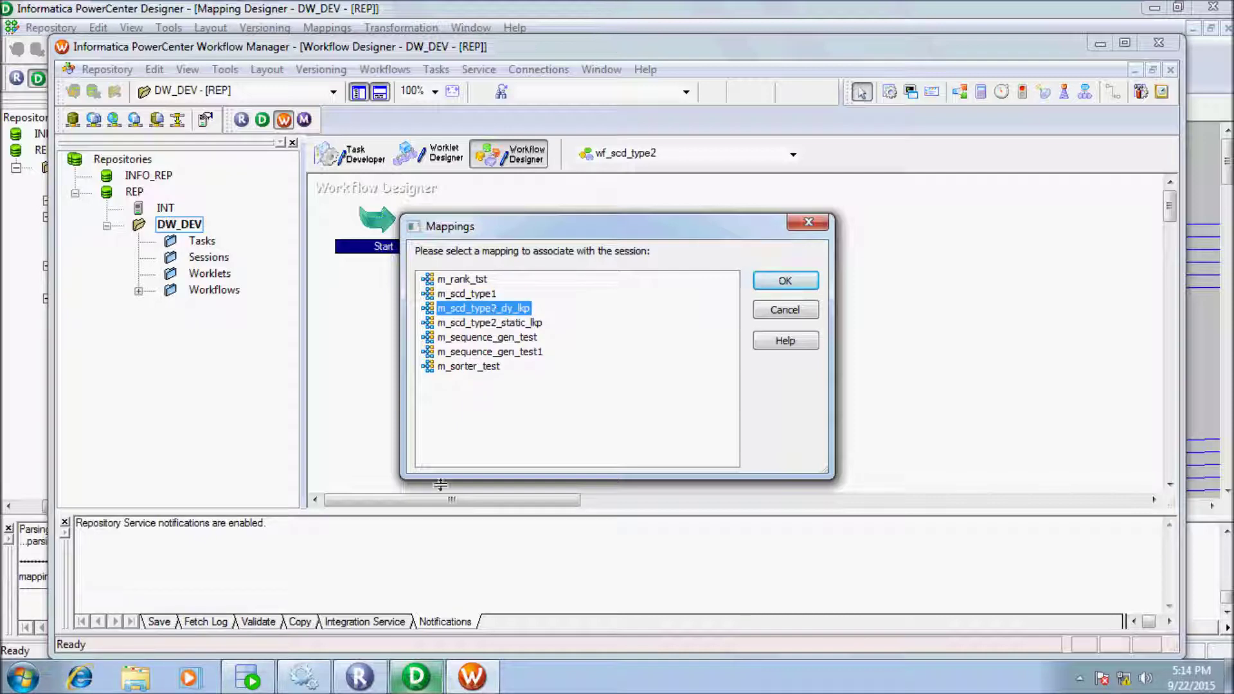
{"action": "left_click", "coordinate": [414, 673]}
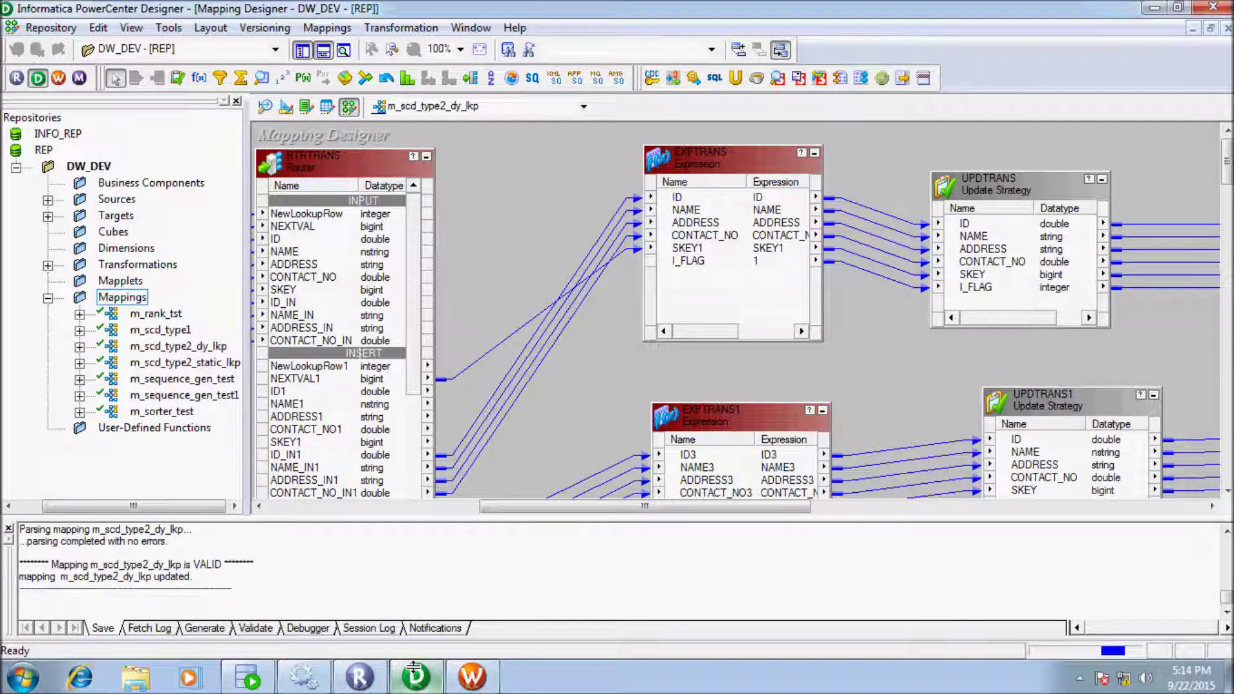
{"action": "left_click", "coordinate": [414, 673]}
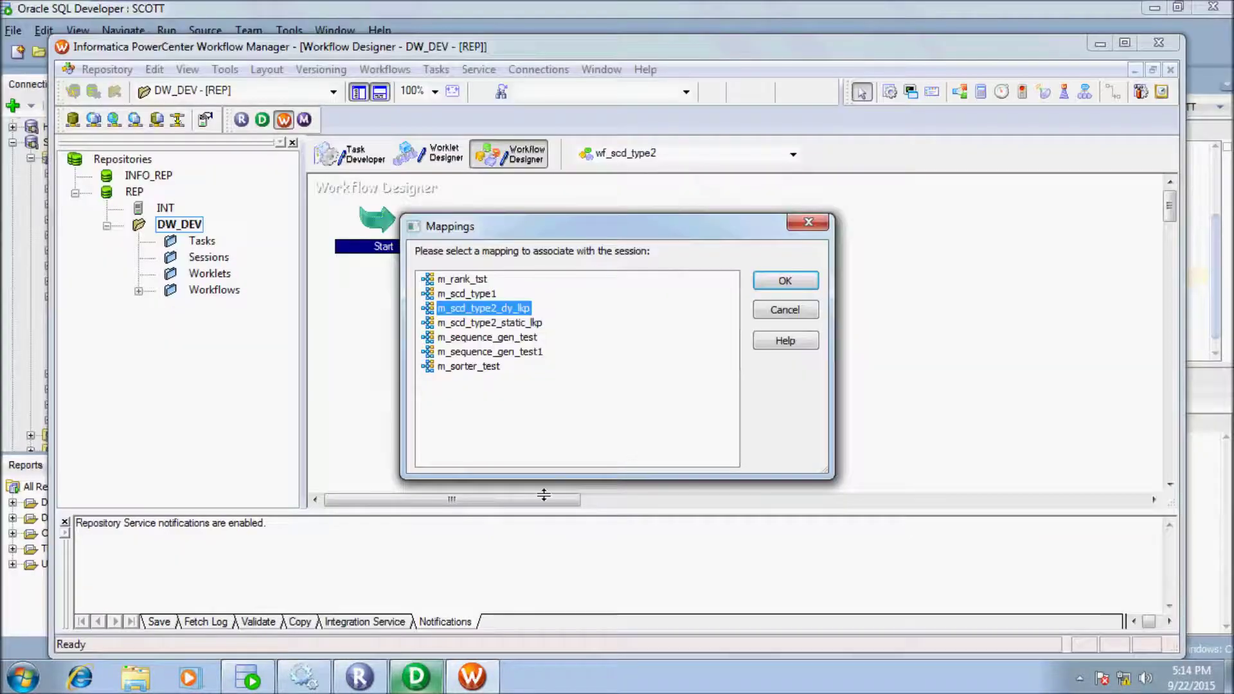
{"action": "left_click", "coordinate": [783, 277]}
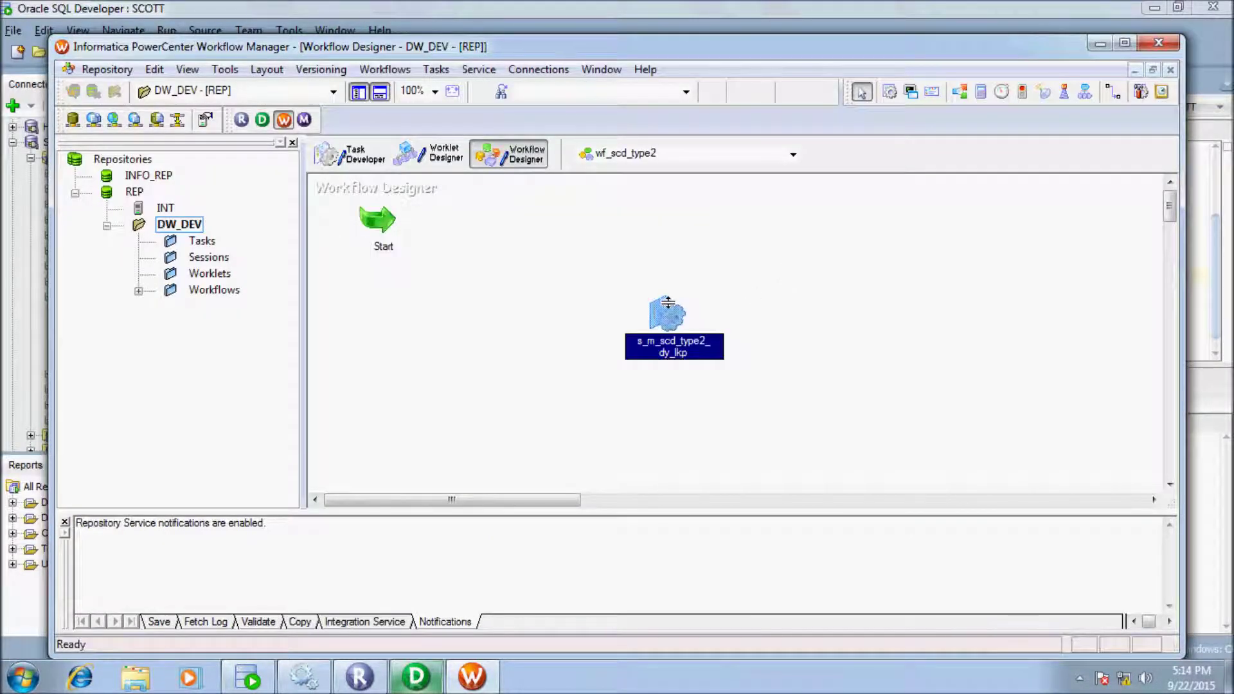
Open the session's mapping settings, check the SQ_SCOTT connection, and set SCD_TYPE2_TGTT_INSERT's target load type to Normal
{"action": "double_click", "coordinate": [668, 307]}
{"action": "left_click", "coordinate": [527, 132]}
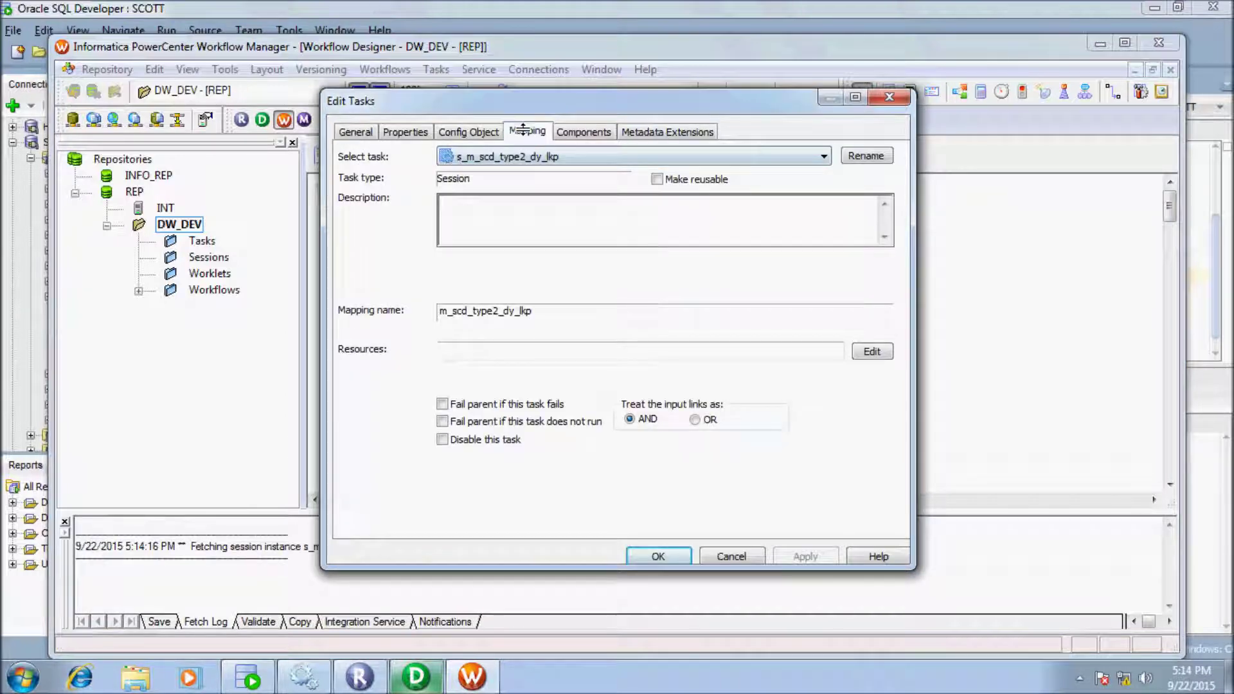
{"action": "left_click", "coordinate": [412, 274]}
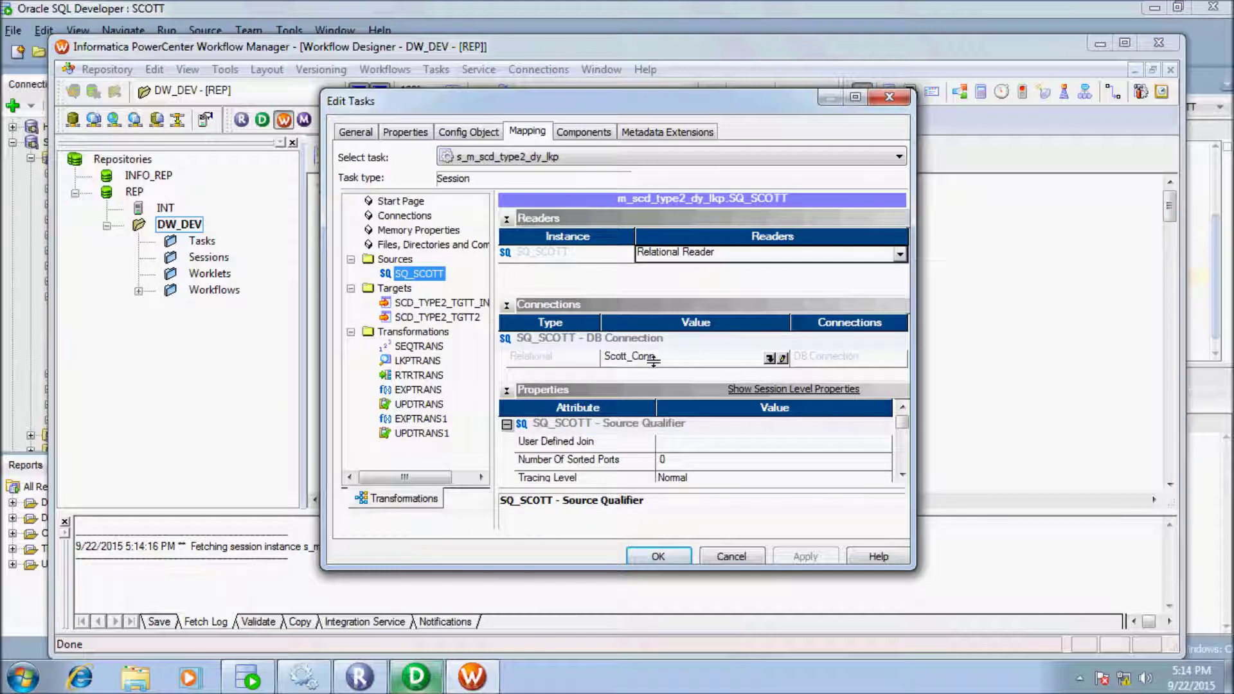
{"action": "left_click", "coordinate": [432, 302]}
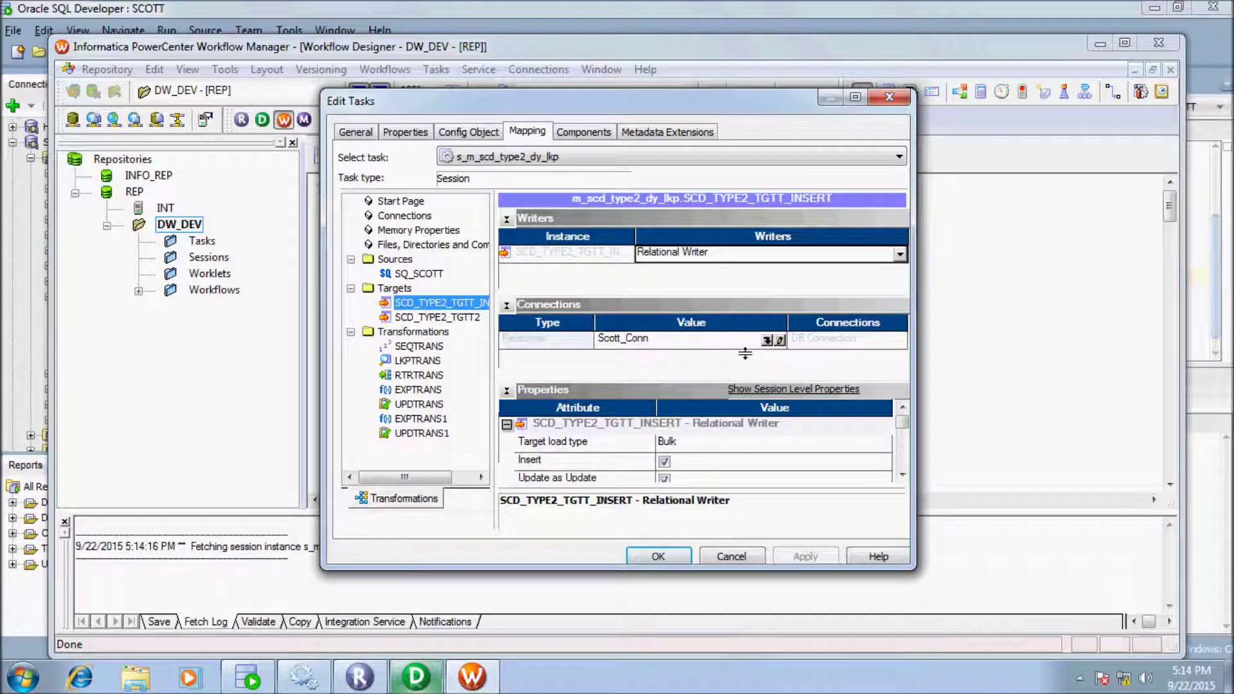
{"action": "left_click", "coordinate": [709, 446]}
{"action": "left_click", "coordinate": [682, 458]}
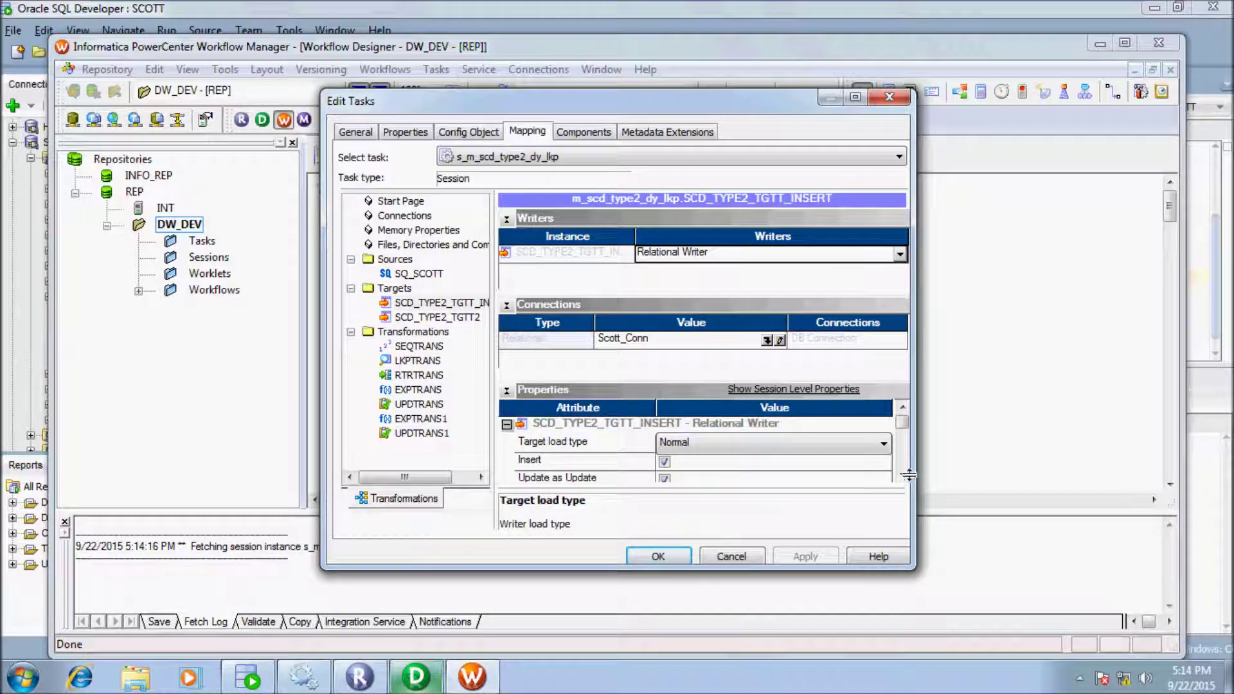
{"action": "scroll", "coordinate": [903, 472], "scroll_direction": "down", "scroll_amount": 4}
{"action": "scroll", "coordinate": [902, 473], "scroll_direction": "down", "scroll_amount": 1}
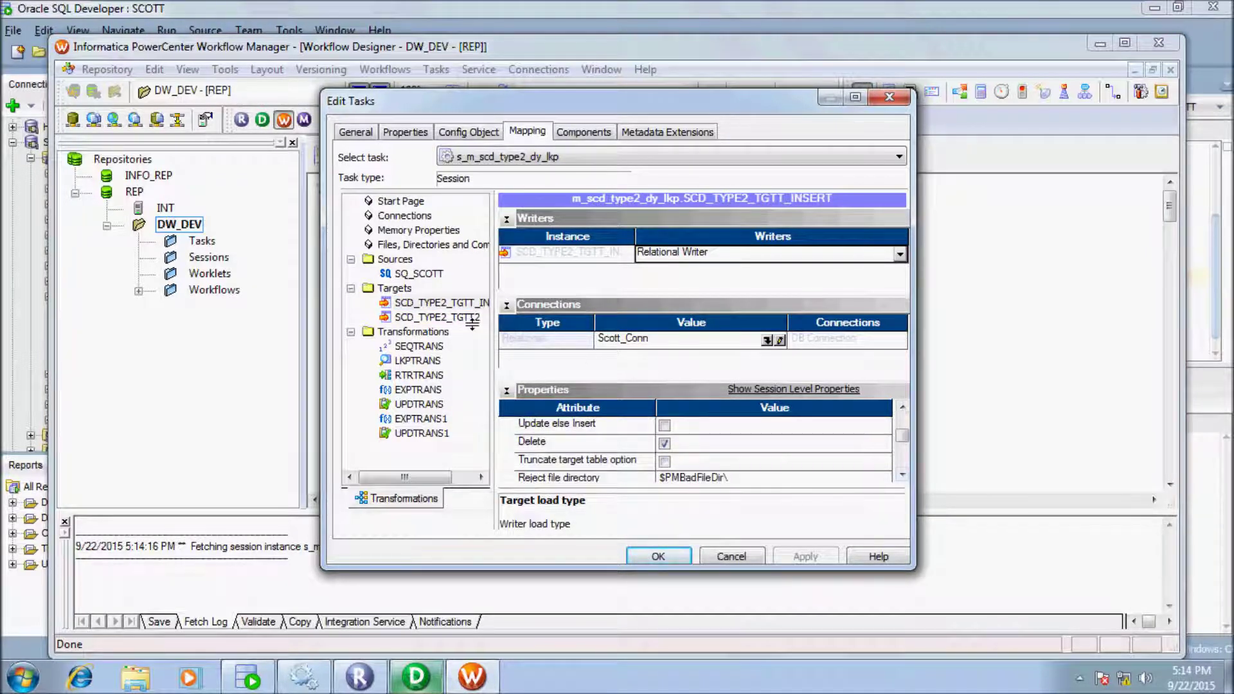
Set the target load type of SCD_TYPE2_TGTT2 to Normal
{"action": "left_click", "coordinate": [450, 317]}
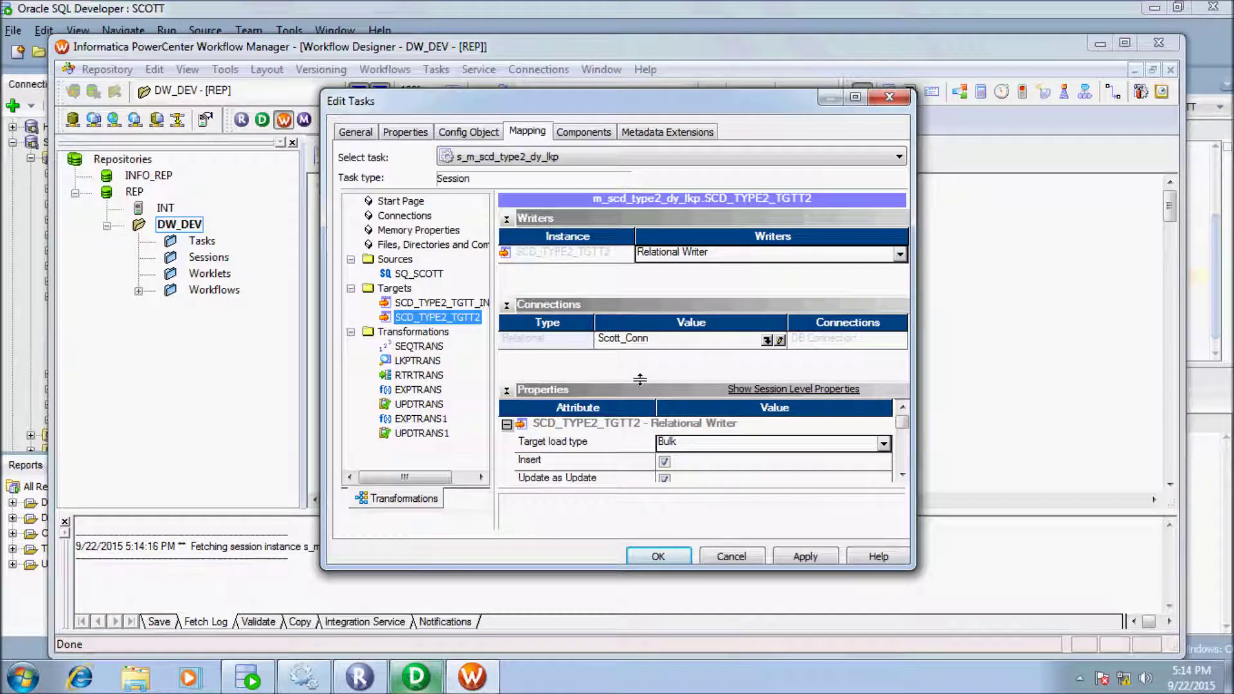
{"action": "left_click", "coordinate": [704, 444]}
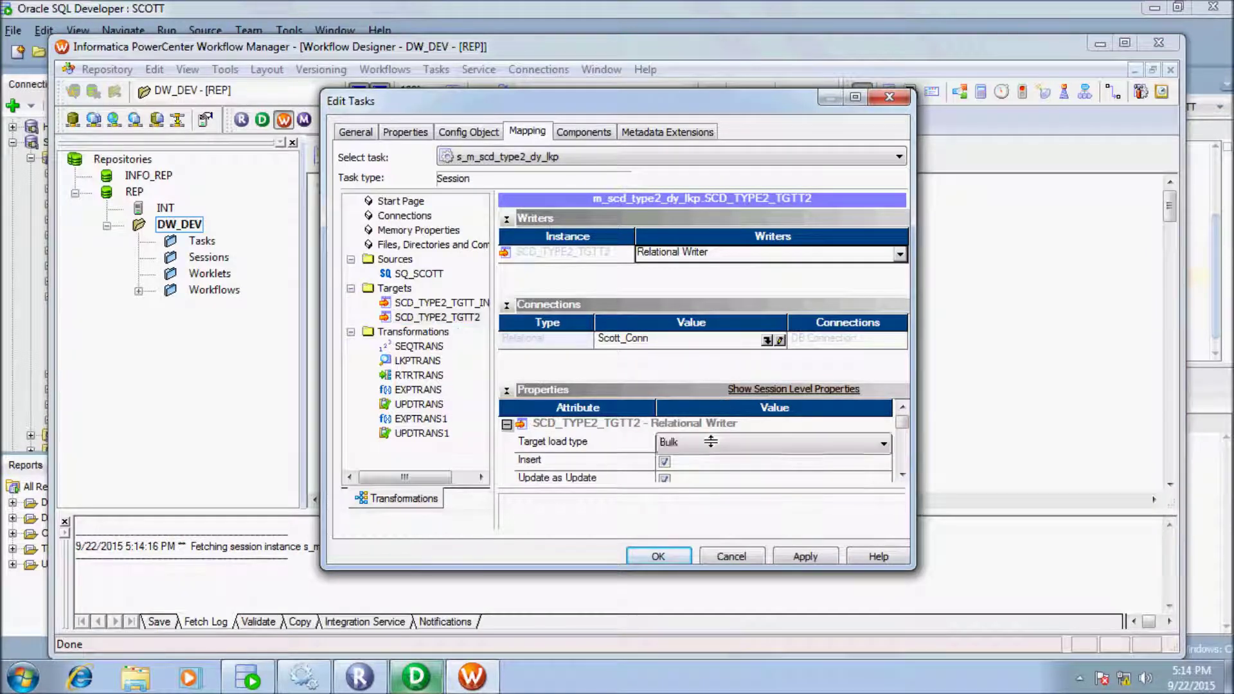
{"action": "left_click", "coordinate": [705, 462]}
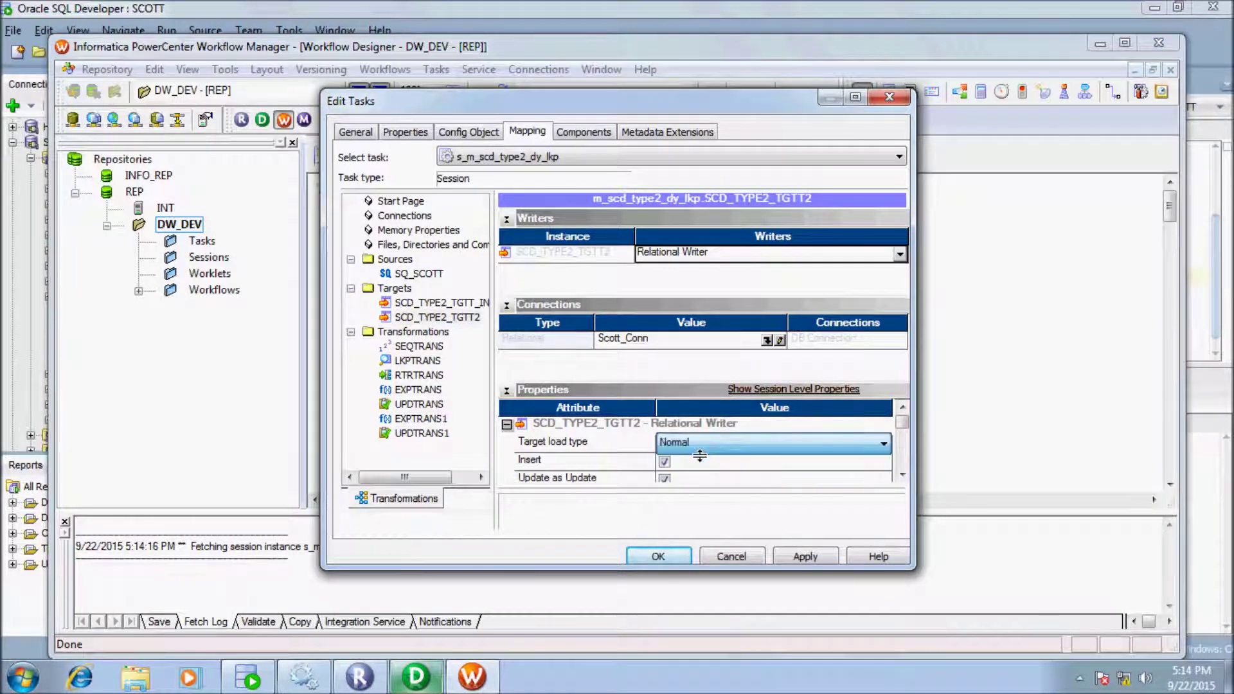
Assign the Scott_Conn relational connection object to LKPTRANS, then apply and close the session settings
{"action": "left_click", "coordinate": [436, 360]}
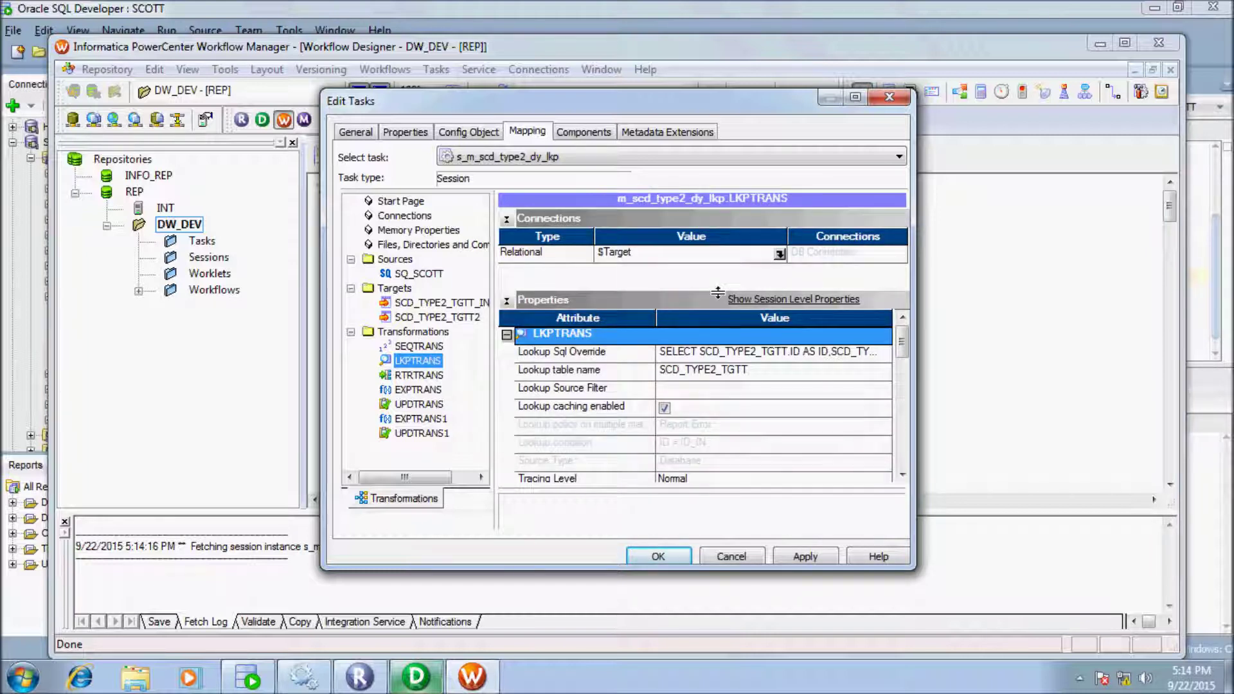
{"action": "left_click", "coordinate": [778, 251]}
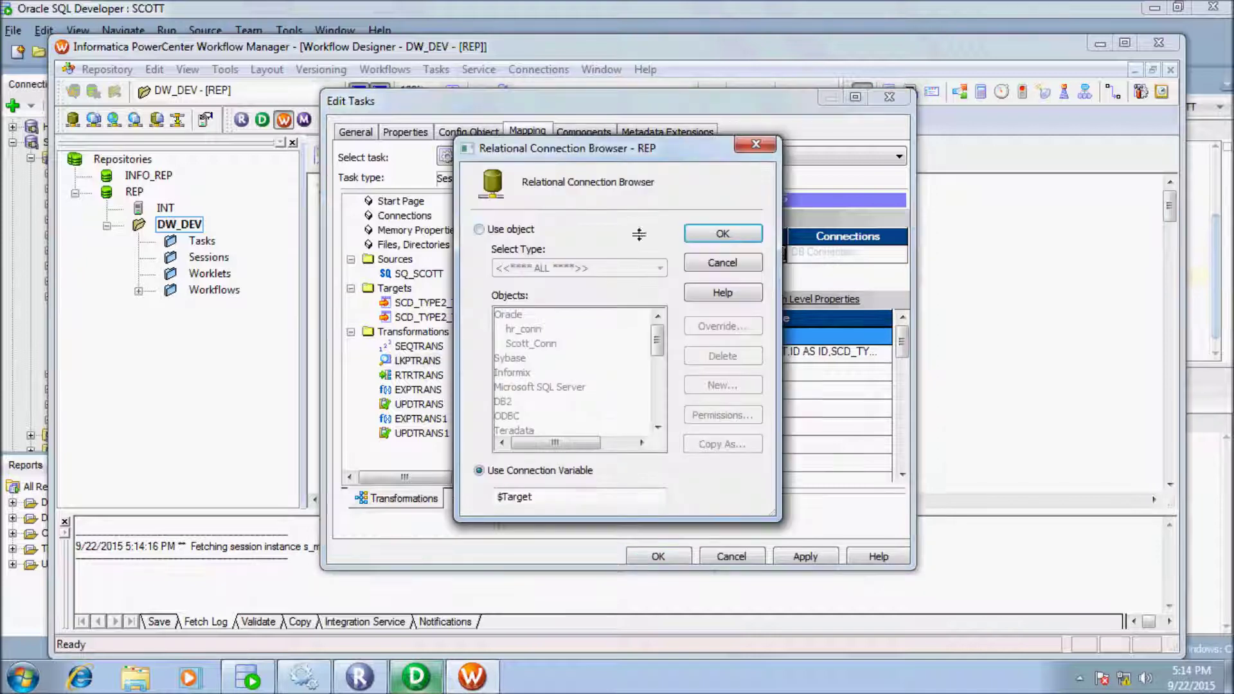
{"action": "left_click", "coordinate": [480, 228]}
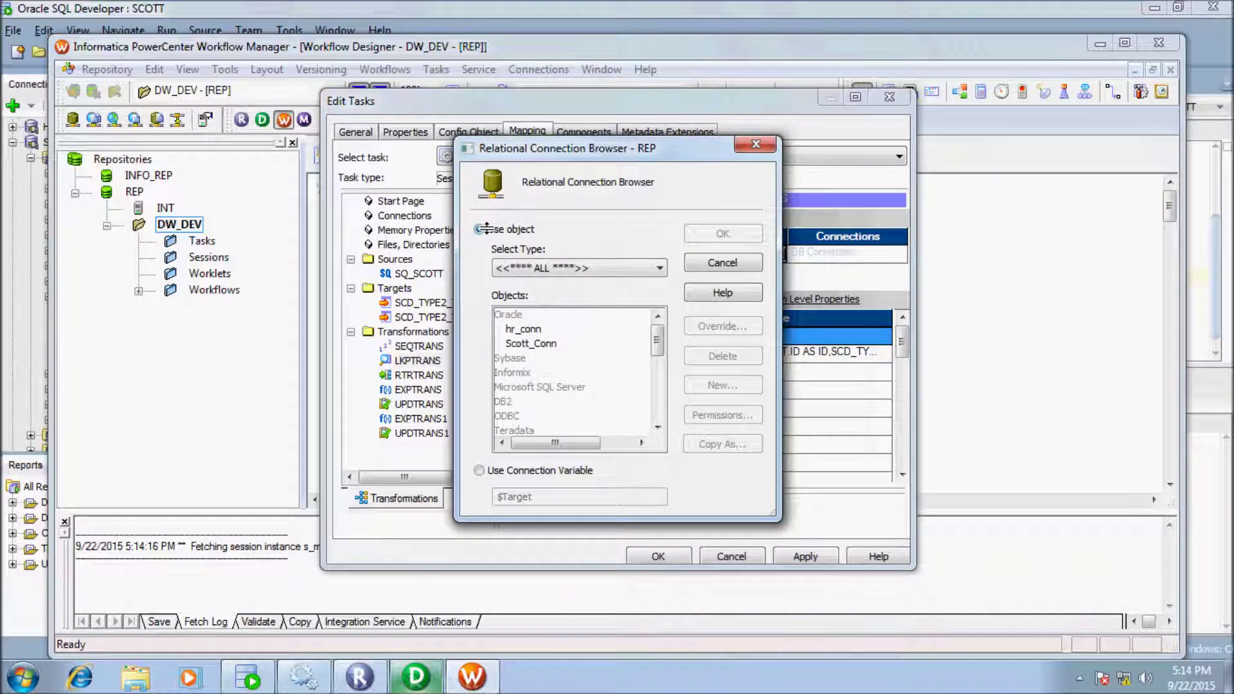
{"action": "left_click", "coordinate": [532, 343]}
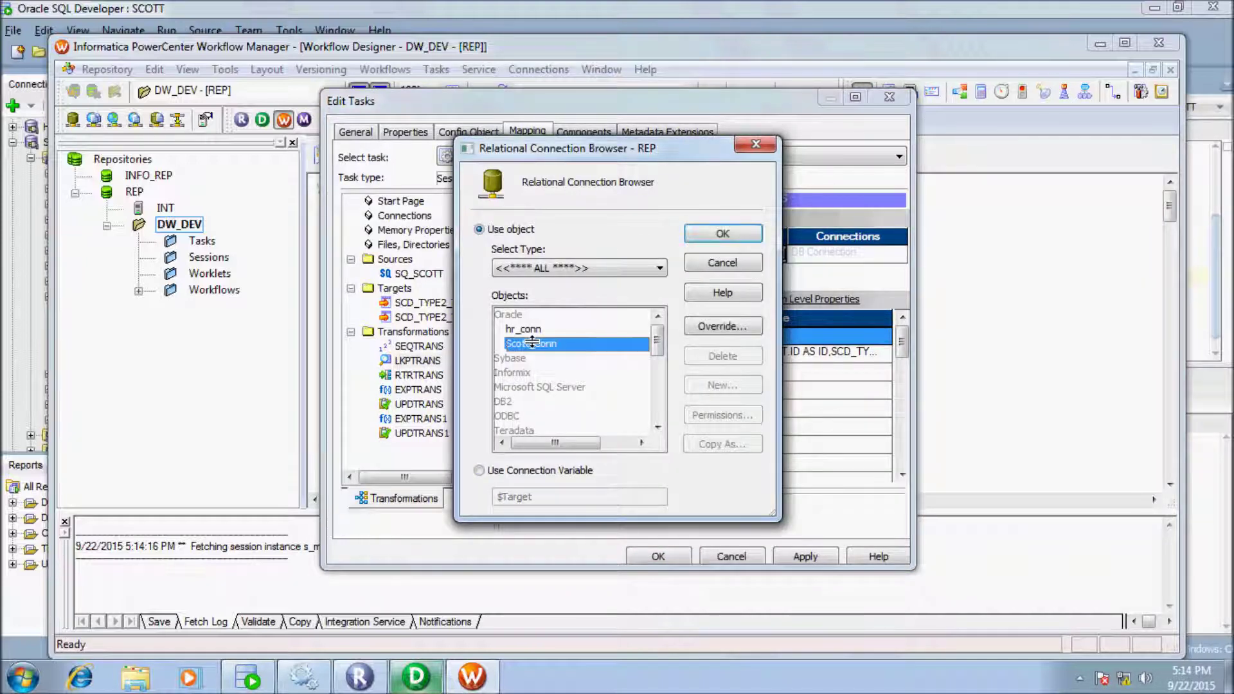
{"action": "left_click", "coordinate": [720, 232]}
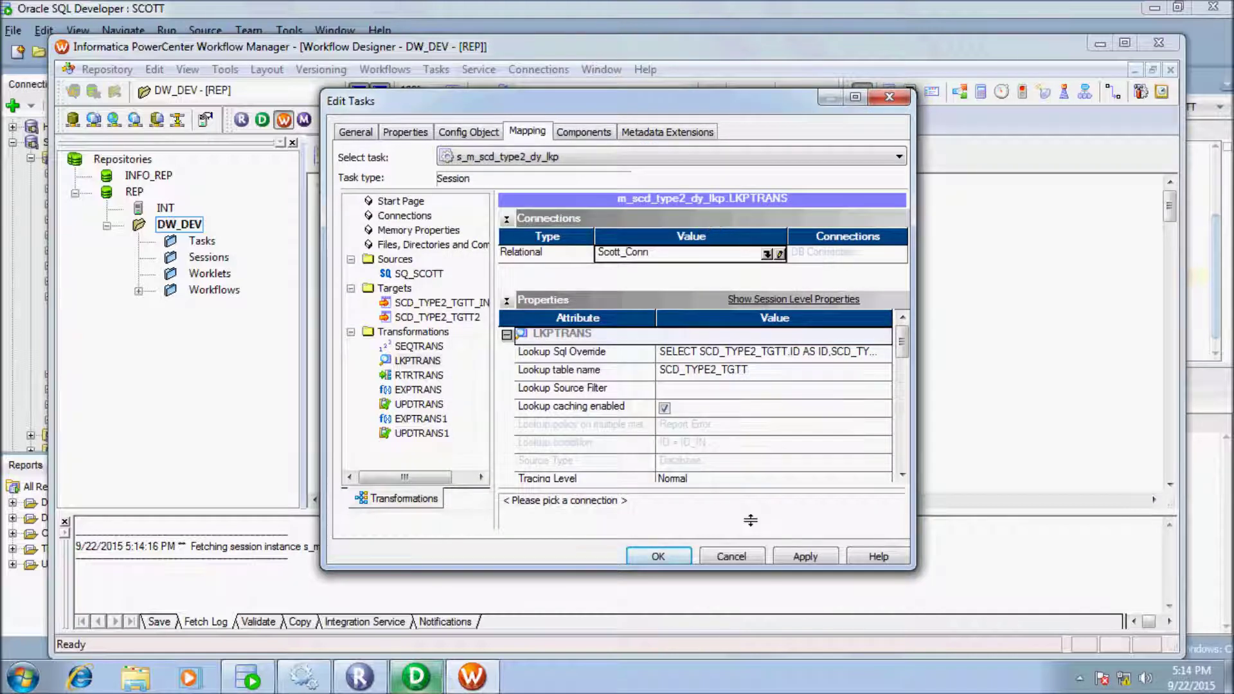
{"action": "left_click", "coordinate": [805, 551]}
{"action": "left_click", "coordinate": [667, 556]}
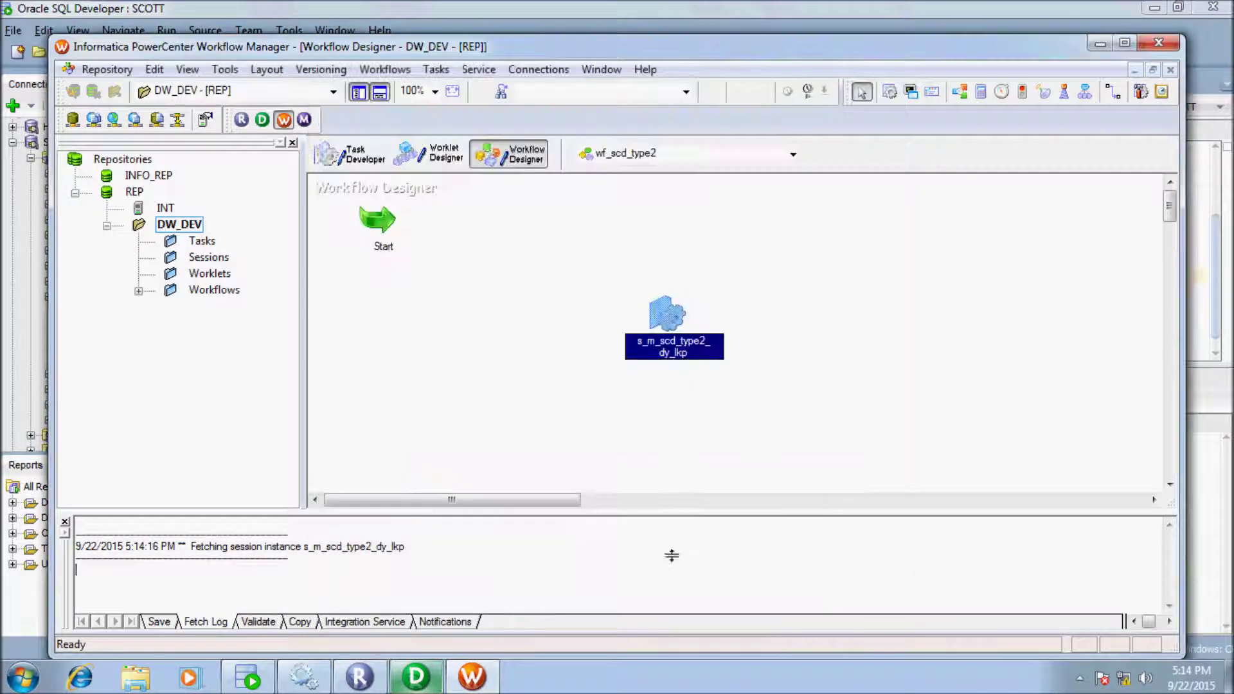
Link the Start task to the s_m_scd_type2_dy_lkp session and save the workflow
{"action": "left_click", "coordinate": [1113, 92]}
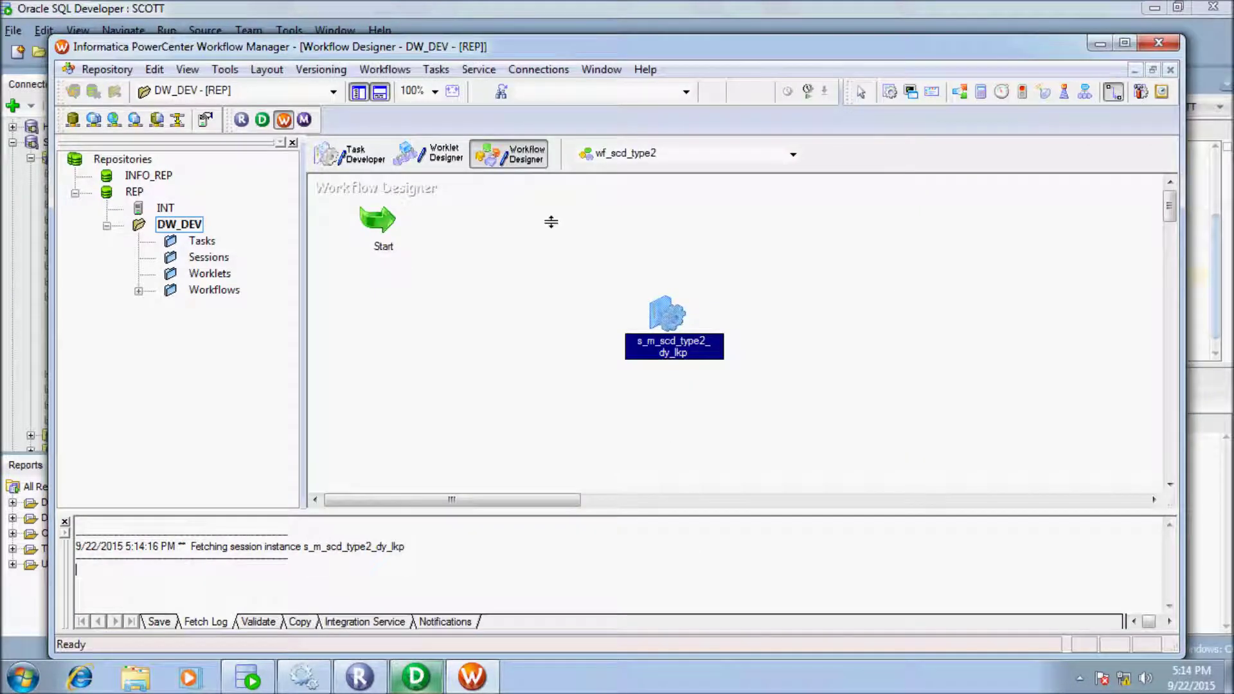
{"action": "left_click_drag", "start_coordinate": [388, 225], "coordinate": [653, 323]}
{"action": "key", "text": "ctrl+s"}
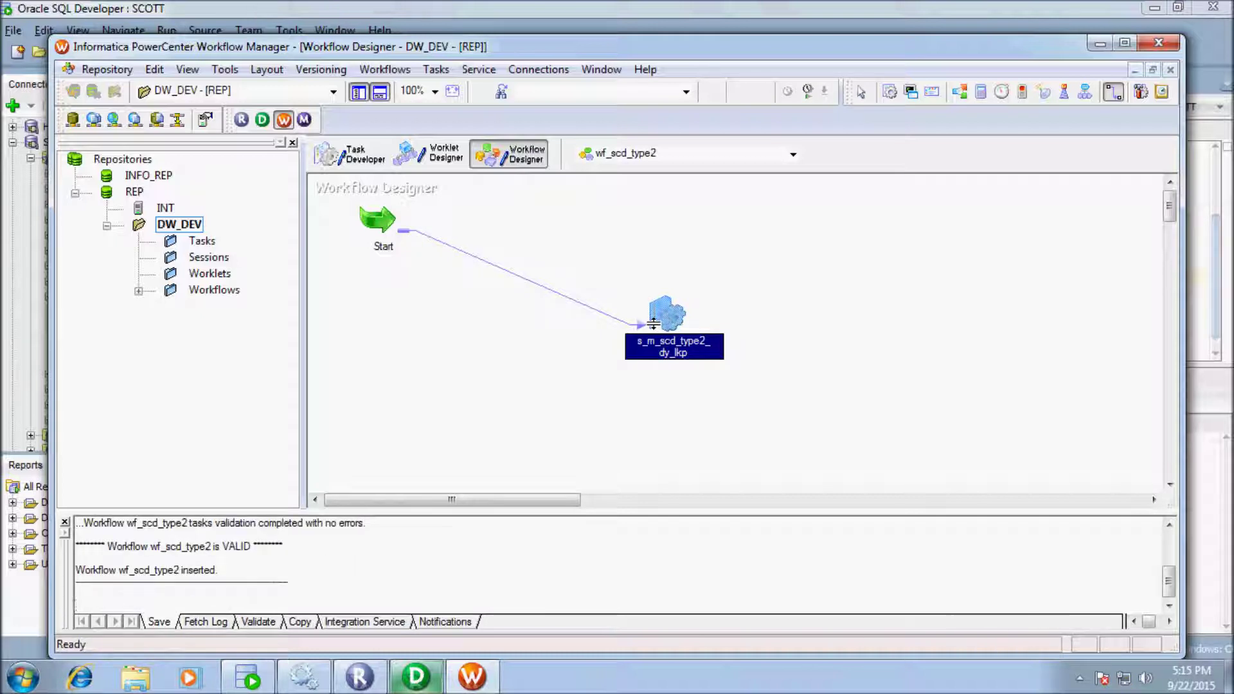
Maximize Workflow Manager, check the workflow's validation message, and start the s_m_scd_type2_dy_lkp session task
{"action": "left_click", "coordinate": [1124, 42]}
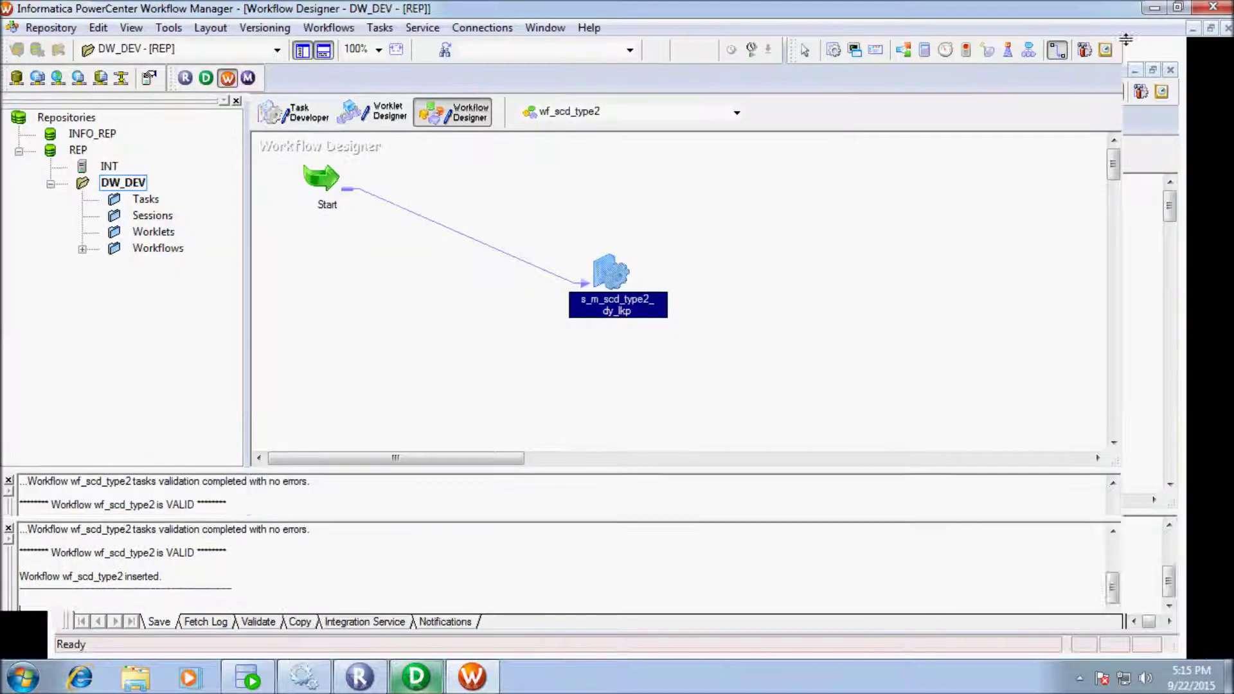
{"action": "left_click_drag", "start_coordinate": [253, 553], "coordinate": [120, 553]}
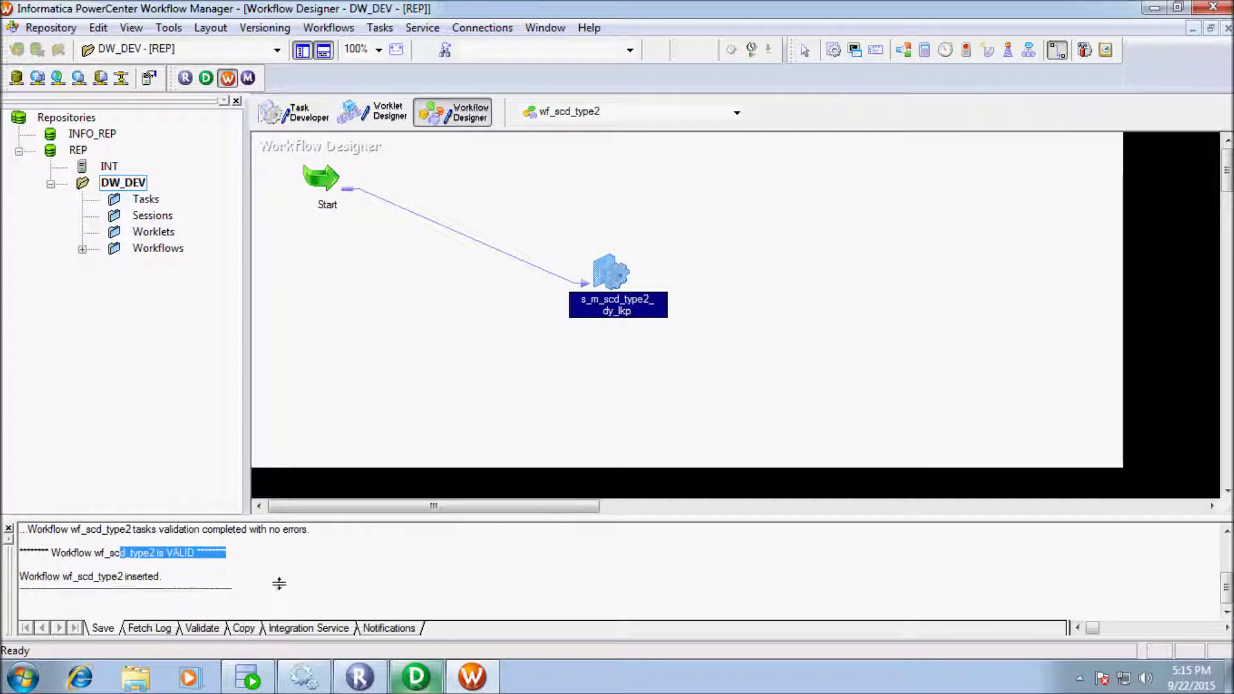
{"action": "right_click", "coordinate": [610, 270]}
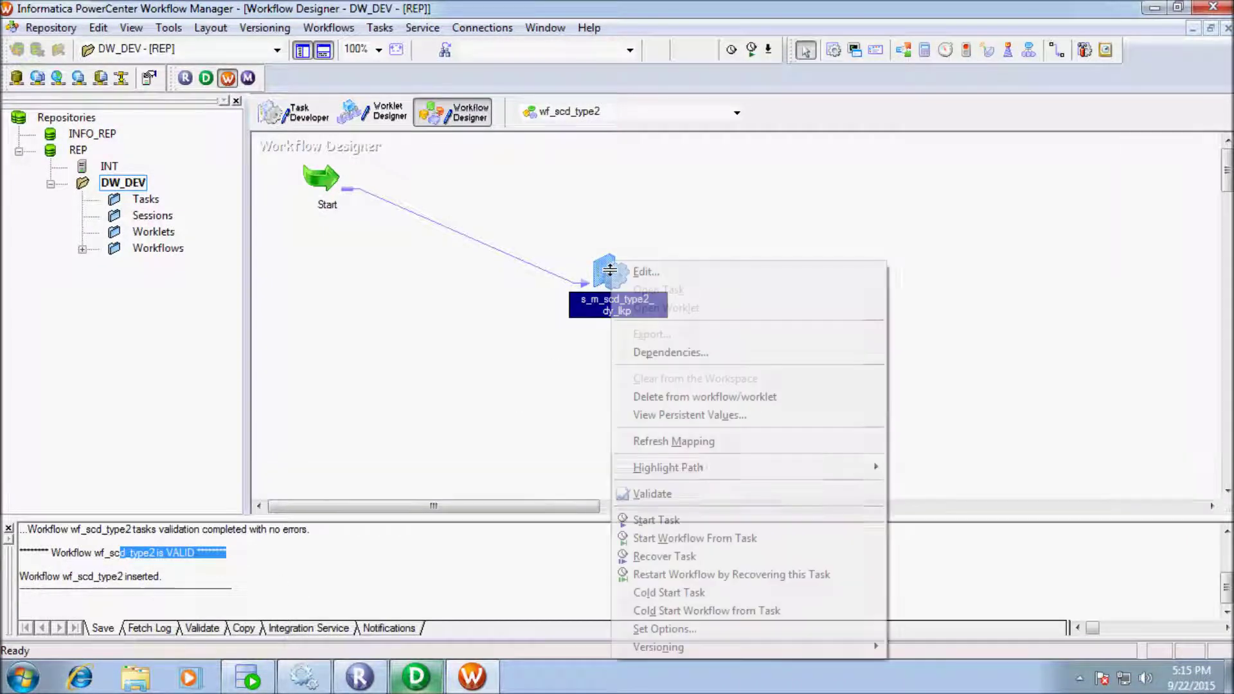
{"action": "left_click", "coordinate": [656, 521]}
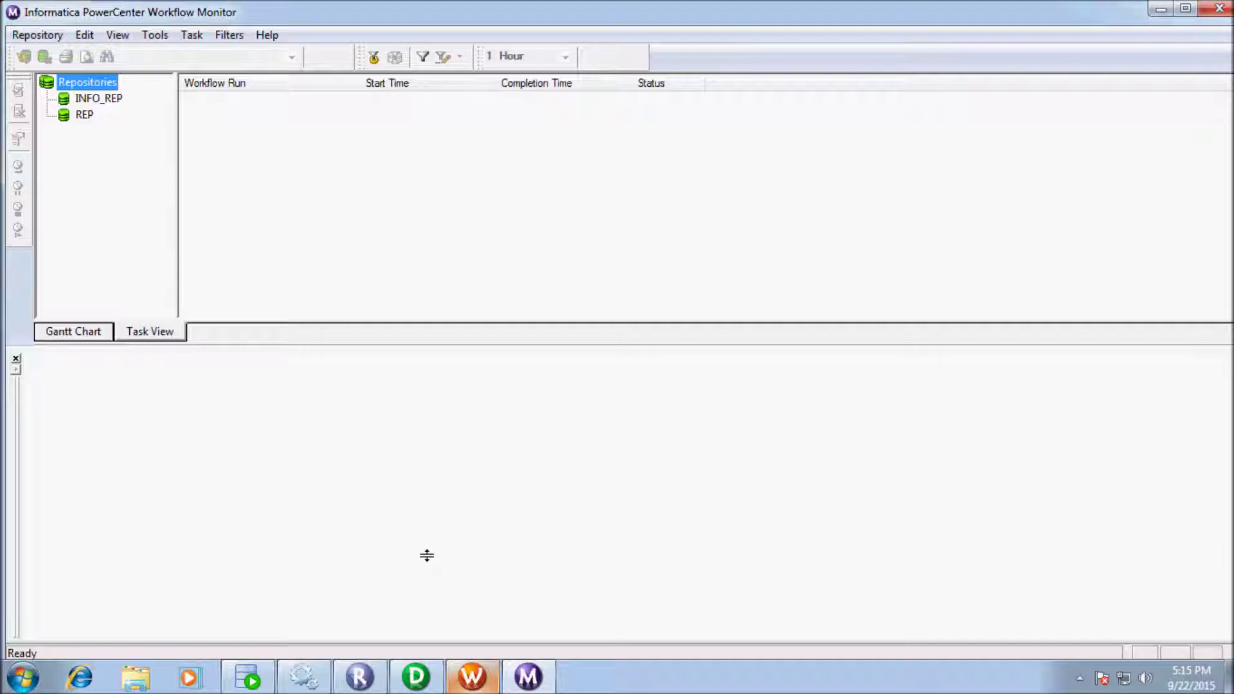
Connect to the REP repository in Workflow Monitor, entering the account password
{"action": "left_click", "coordinate": [76, 114]}
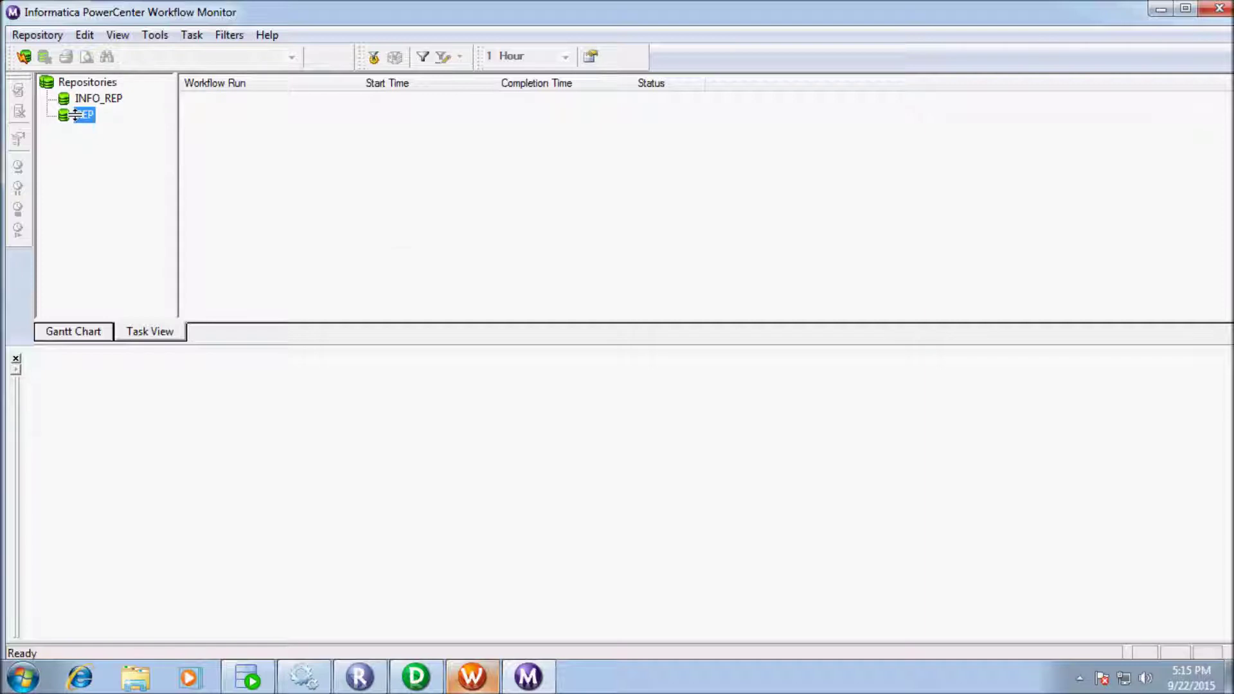
{"action": "double_click", "coordinate": [76, 114]}
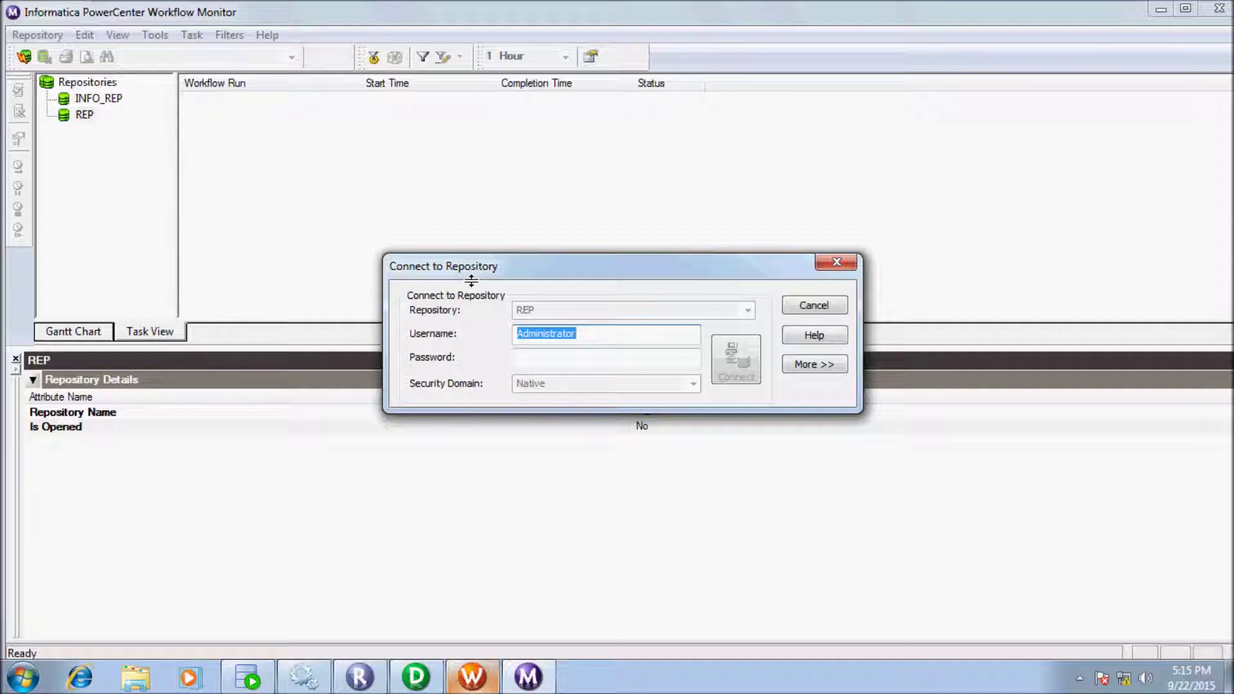
{"action": "key", "text": "Tab"}
{"action": "type", "text": "*************"}
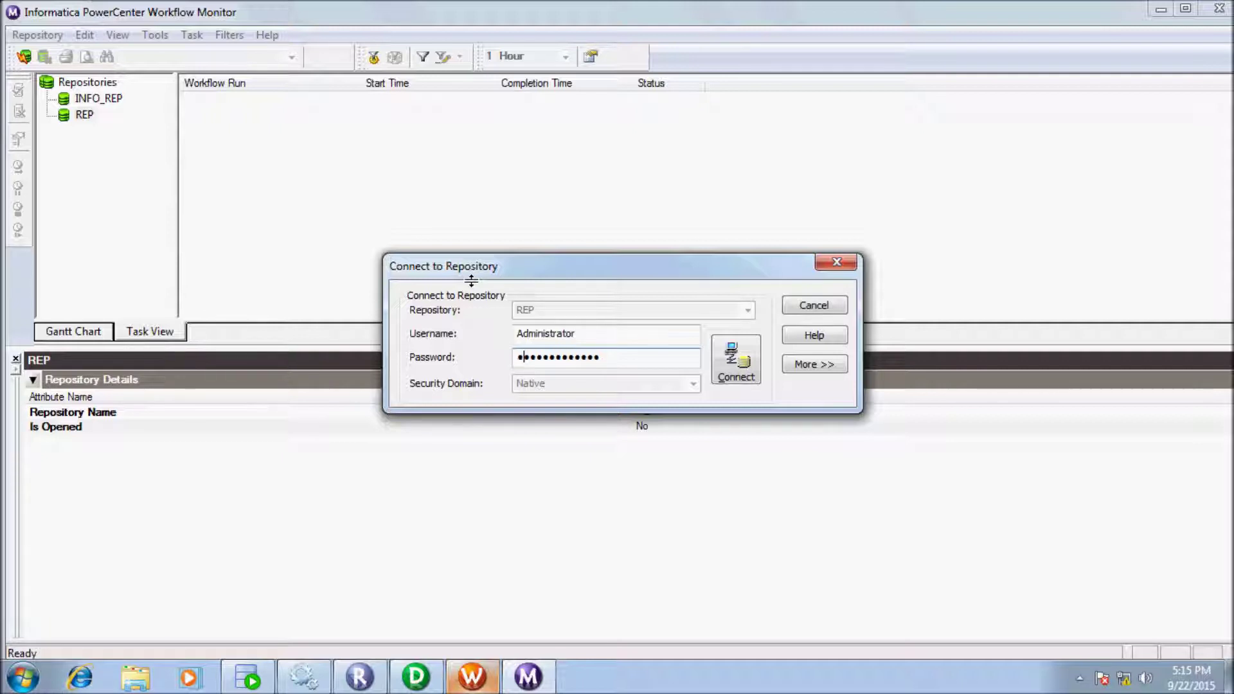
{"action": "key", "text": "Return"}
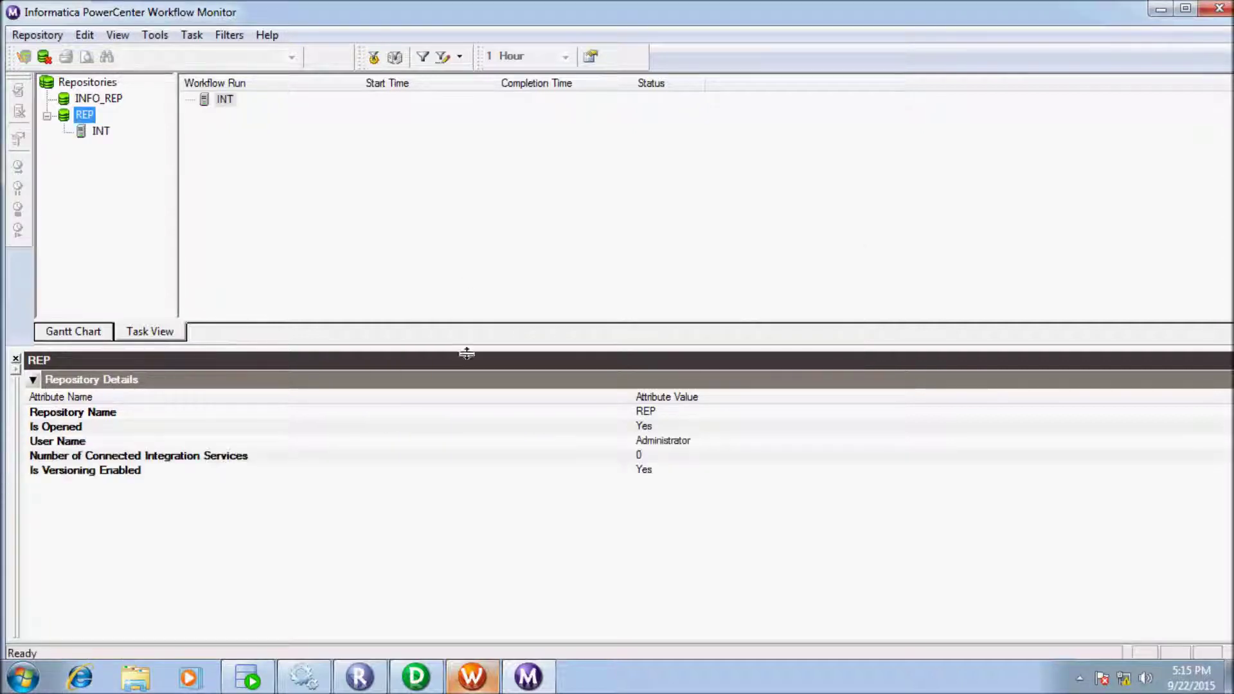
Return to Workflow Manager and start the s_m_scd_type2_dy_lkp session task again
{"action": "left_click", "coordinate": [454, 687]}
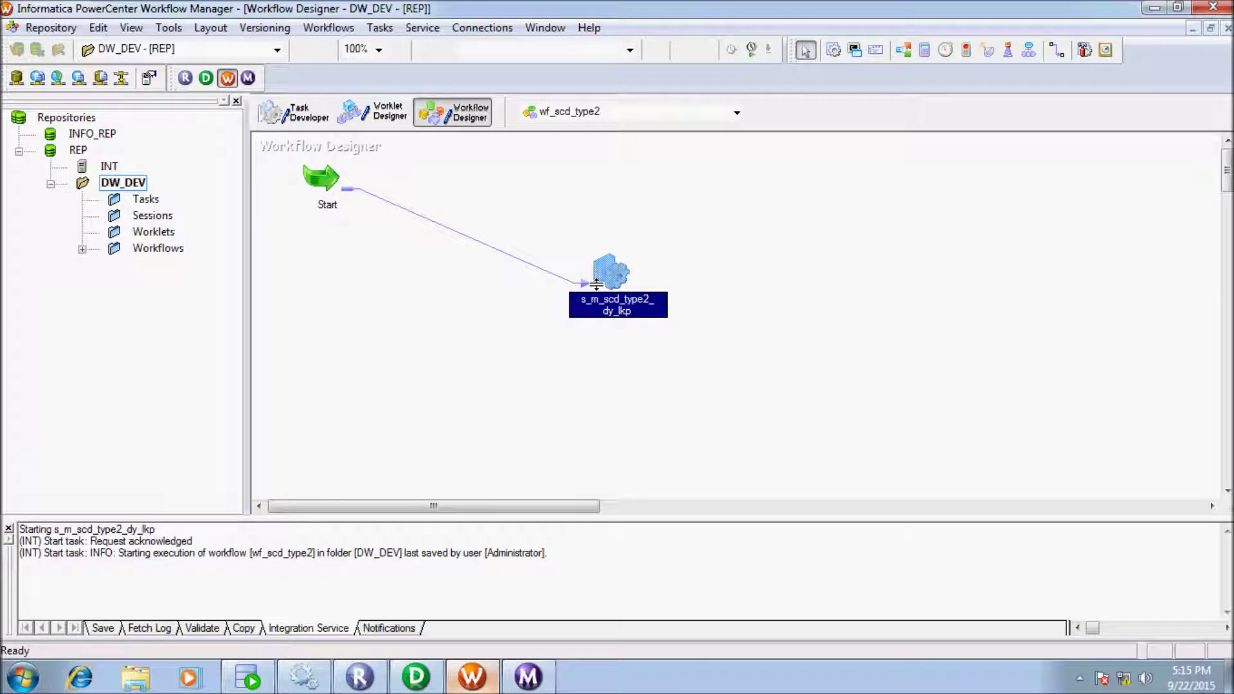
{"action": "right_click", "coordinate": [607, 263]}
{"action": "left_click", "coordinate": [646, 519]}
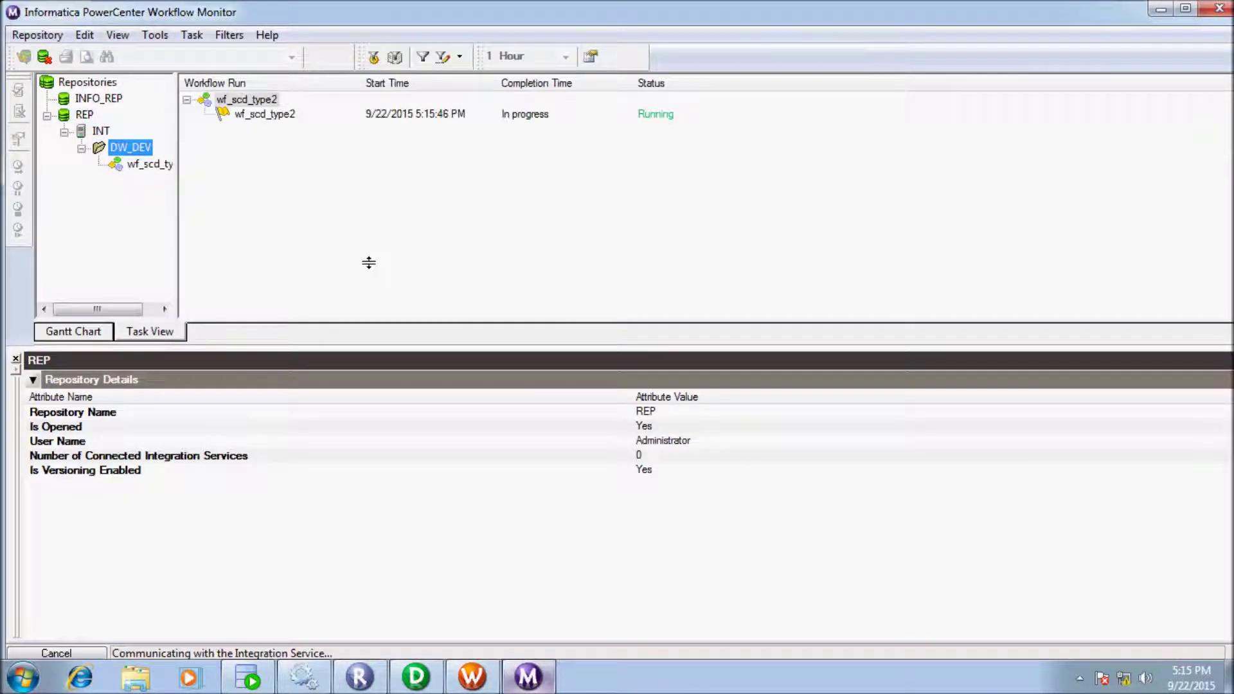
Examine the source/target statistics of the s_m_scd_type2_dy_lkp session run with its task details collapsed
{"action": "left_click", "coordinate": [271, 129]}
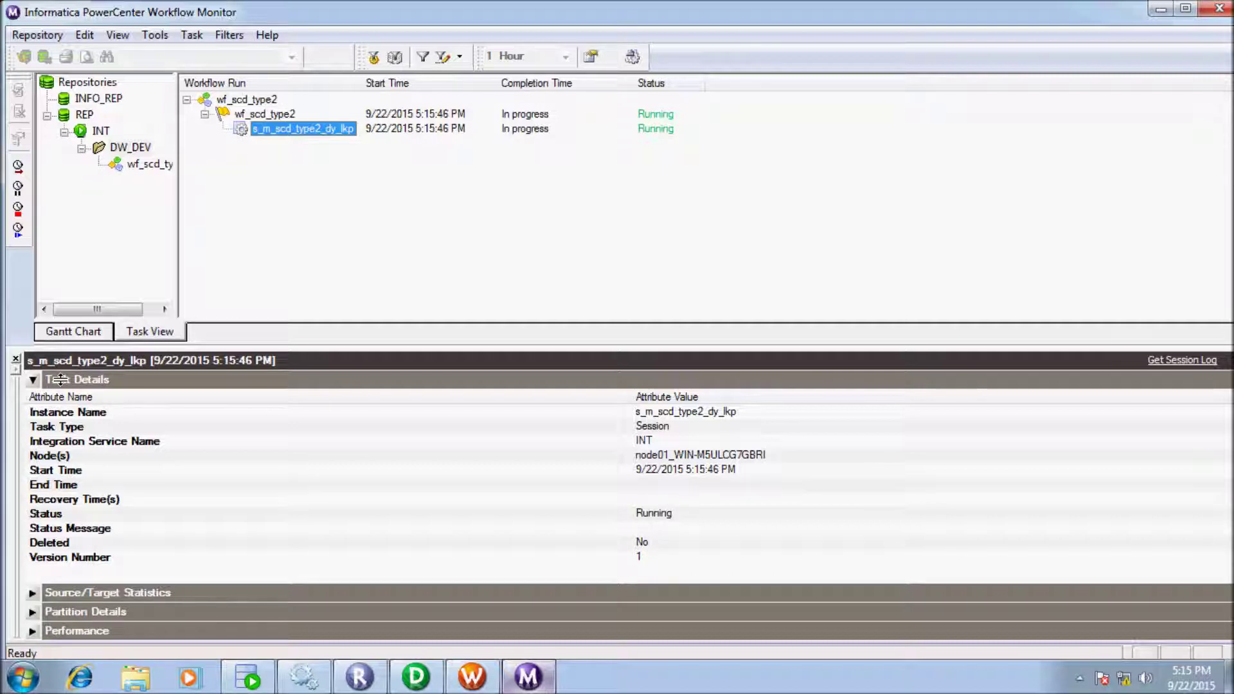
{"action": "left_click", "coordinate": [28, 378]}
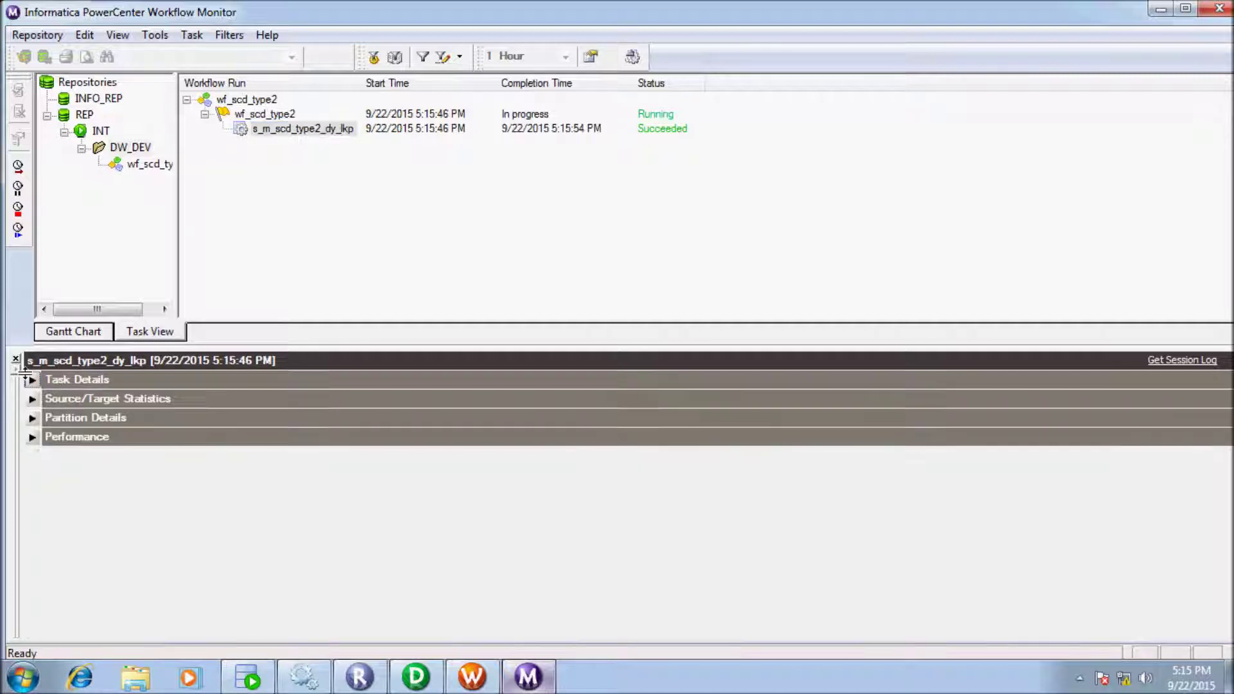
{"action": "left_click", "coordinate": [31, 398]}
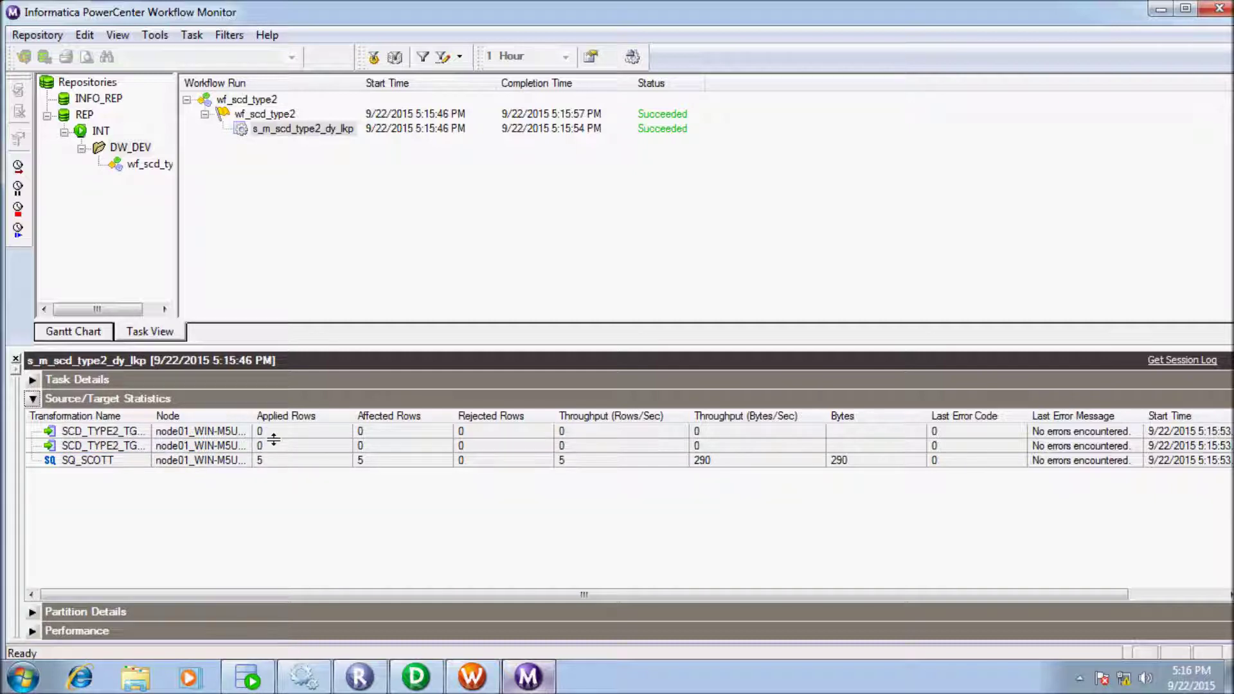
Switch to Oracle SQL Developer and run the query SELECT * FROM SCD_TYPE2_TGTT; to review the target rows
{"action": "left_click", "coordinate": [250, 672]}
{"action": "left_click_drag", "start_coordinate": [479, 199], "coordinate": [283, 199]}
{"action": "left_click", "coordinate": [264, 108]}
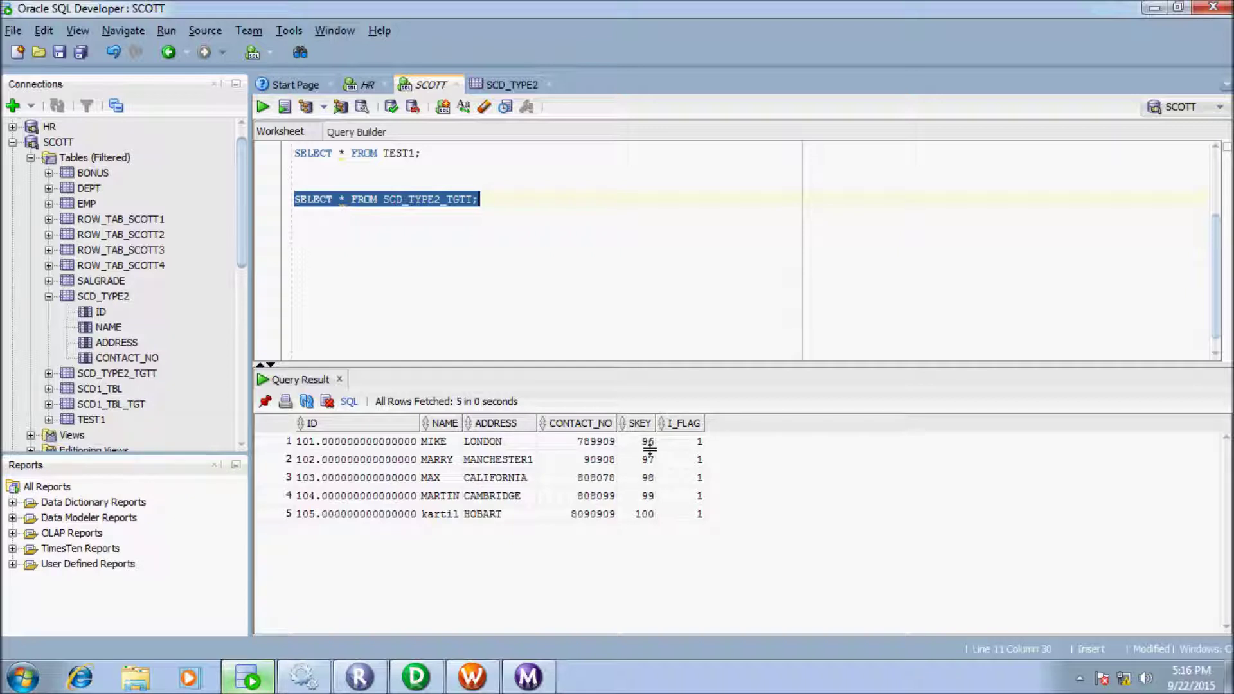
Truncate the SCD_TYPE2_TGTT table with drop storage and rerun the SELECT * FROM SCD_TYPE2_TGTT; query
{"action": "right_click", "coordinate": [100, 373]}
{"action": "mouse_move", "coordinate": [172, 440]}
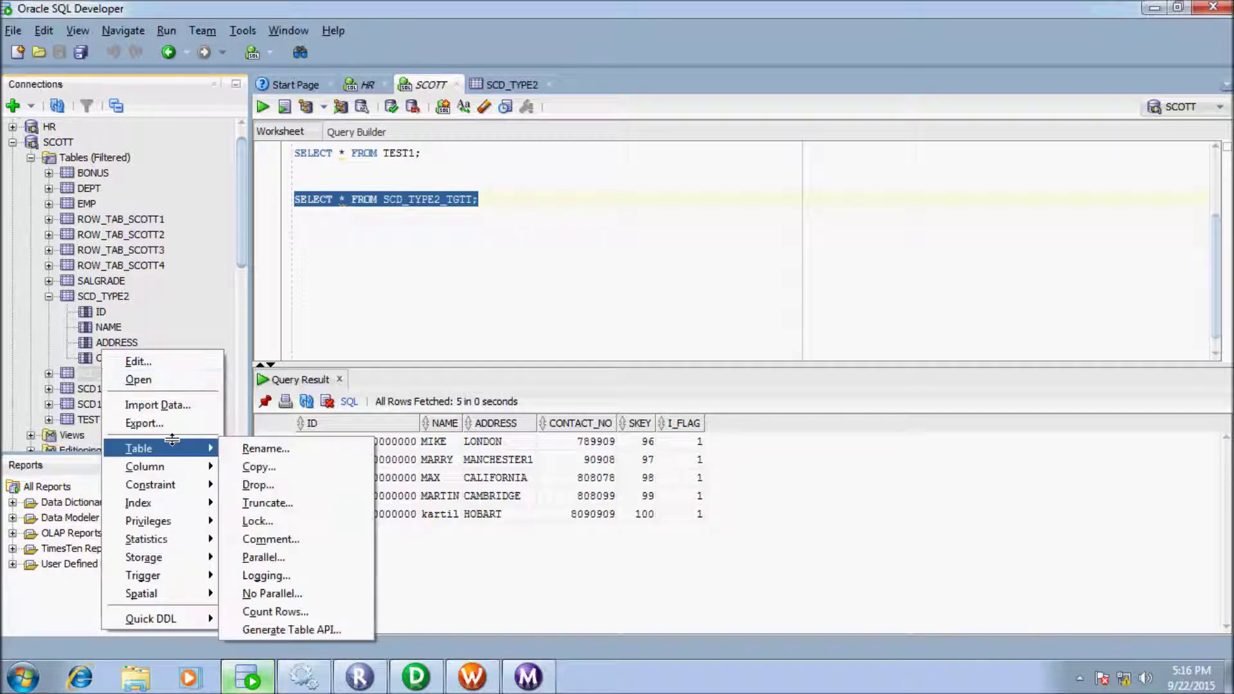
{"action": "left_click", "coordinate": [260, 498]}
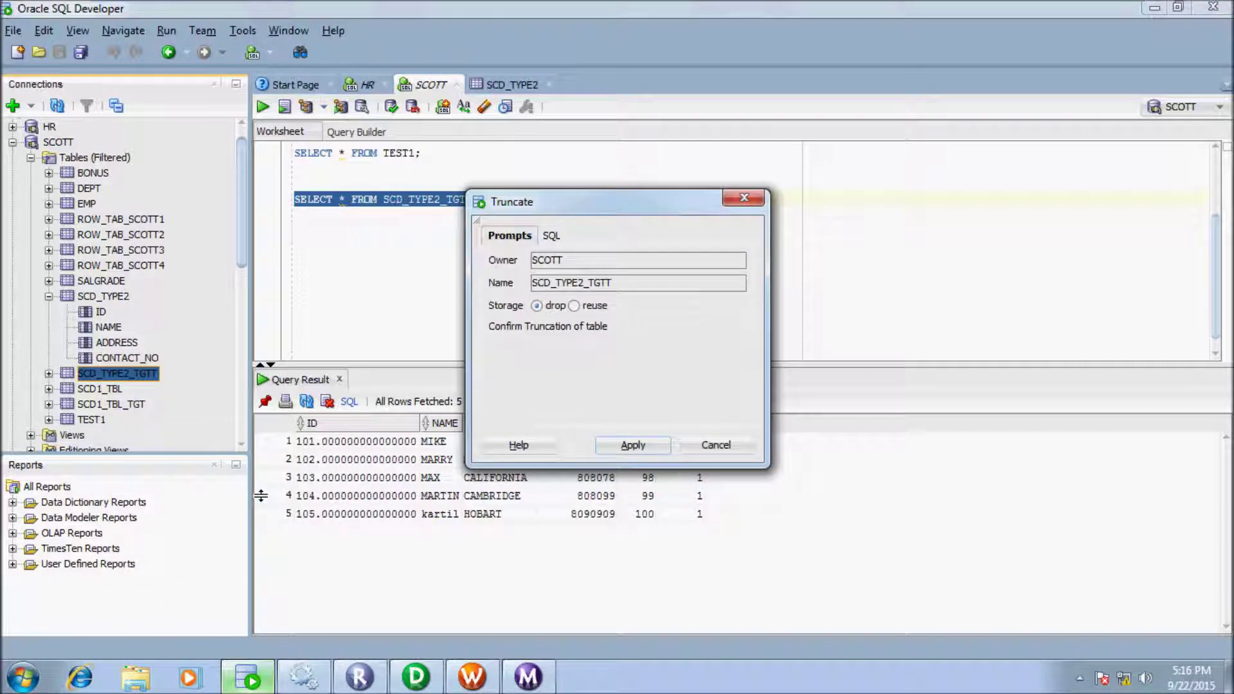
{"action": "left_click", "coordinate": [632, 443]}
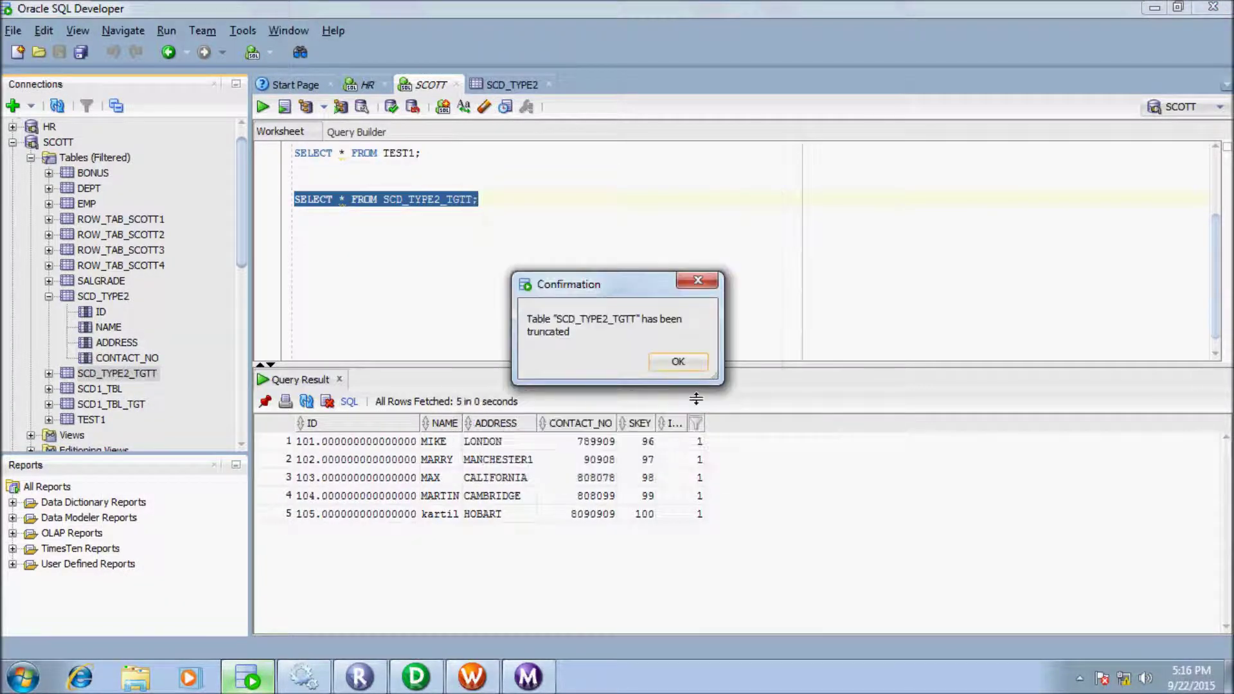
{"action": "left_click", "coordinate": [681, 361]}
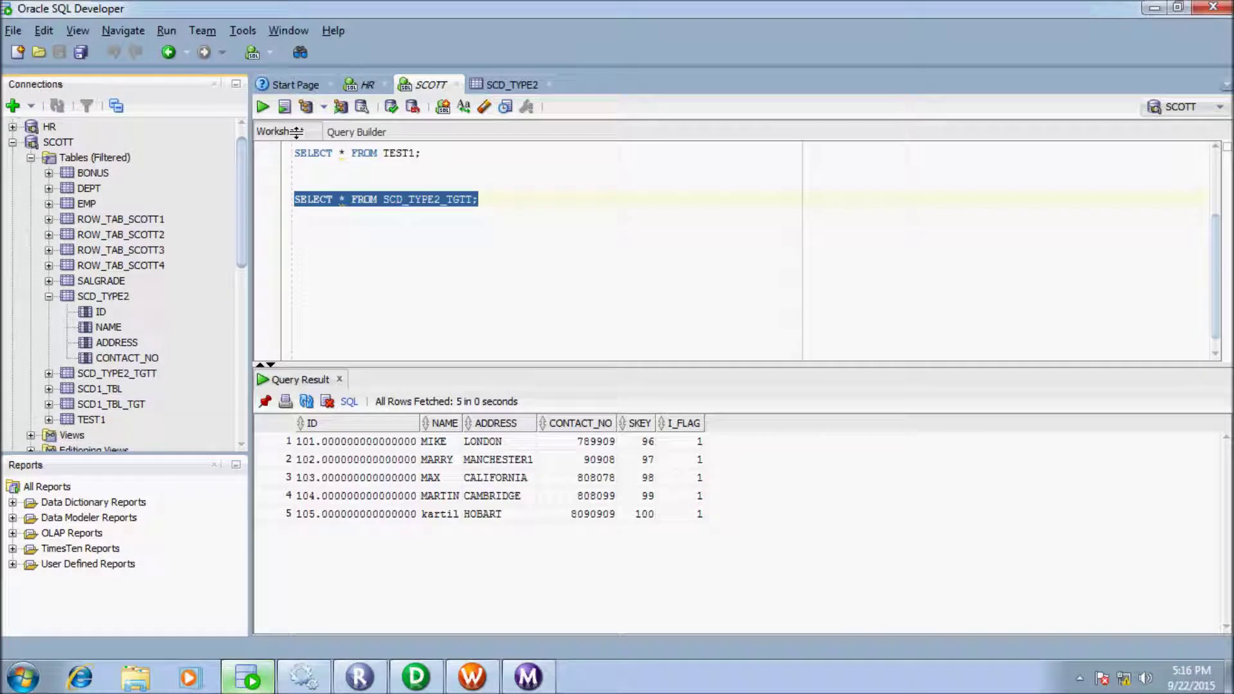
{"action": "key", "text": "shift+Down"}
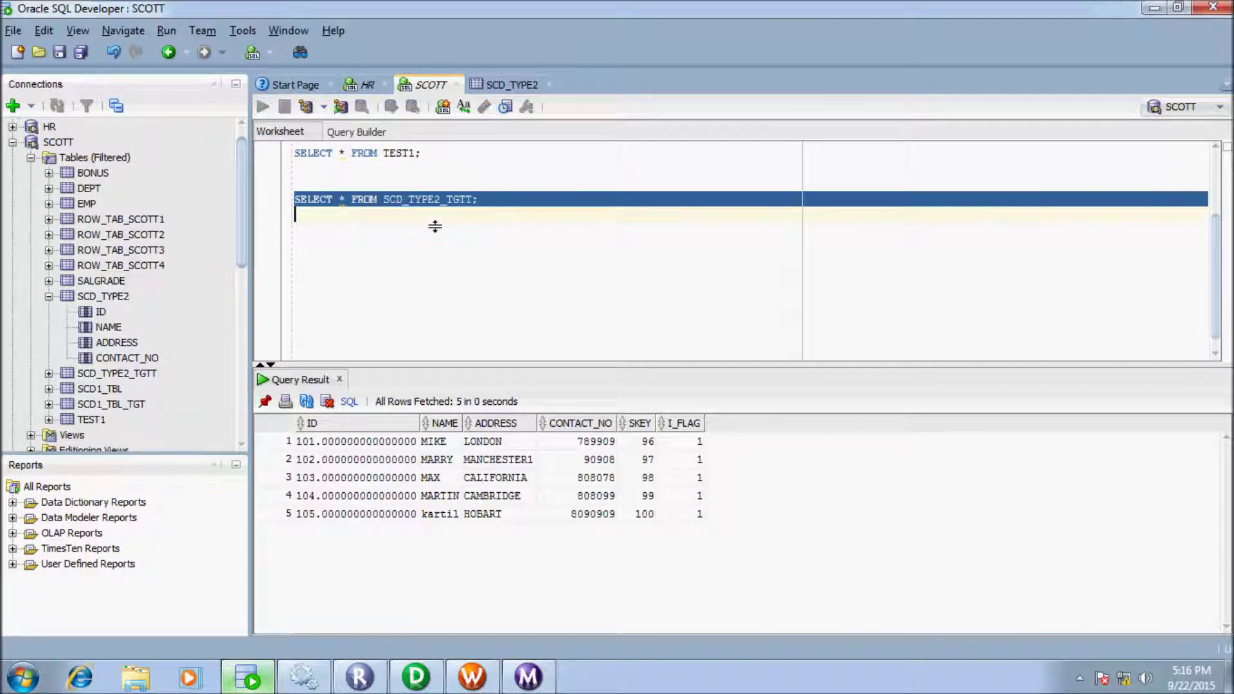
{"action": "key", "text": "ctrl+Return"}
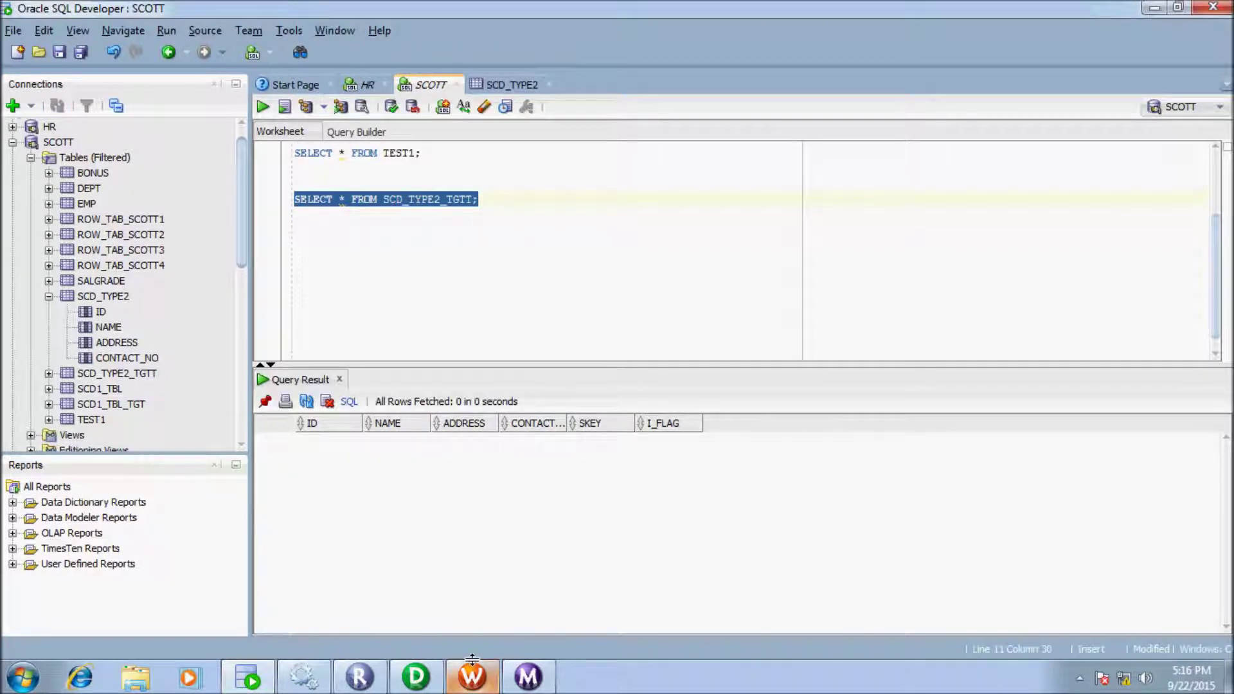
Switch to Workflow Manager and start the s_m_scd_type2_dy_lkp session task to reload the truncated target
{"action": "left_click", "coordinate": [490, 675]}
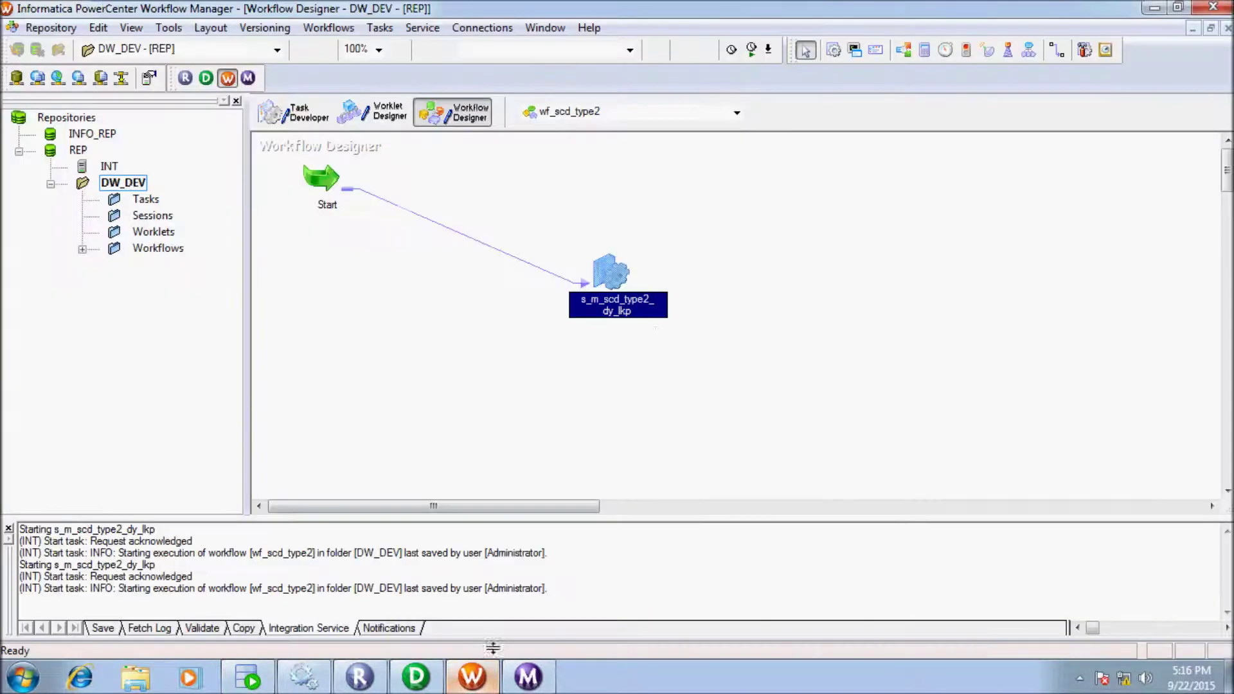
{"action": "right_click", "coordinate": [605, 260]}
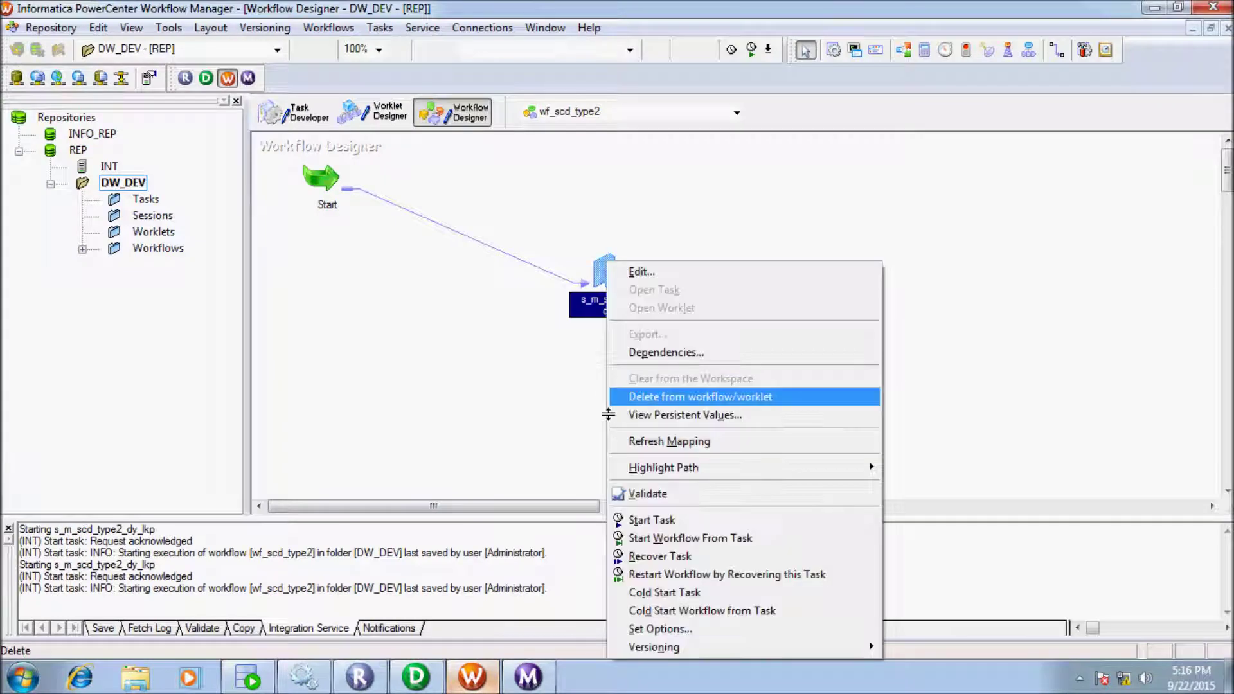
{"action": "left_click", "coordinate": [634, 520]}
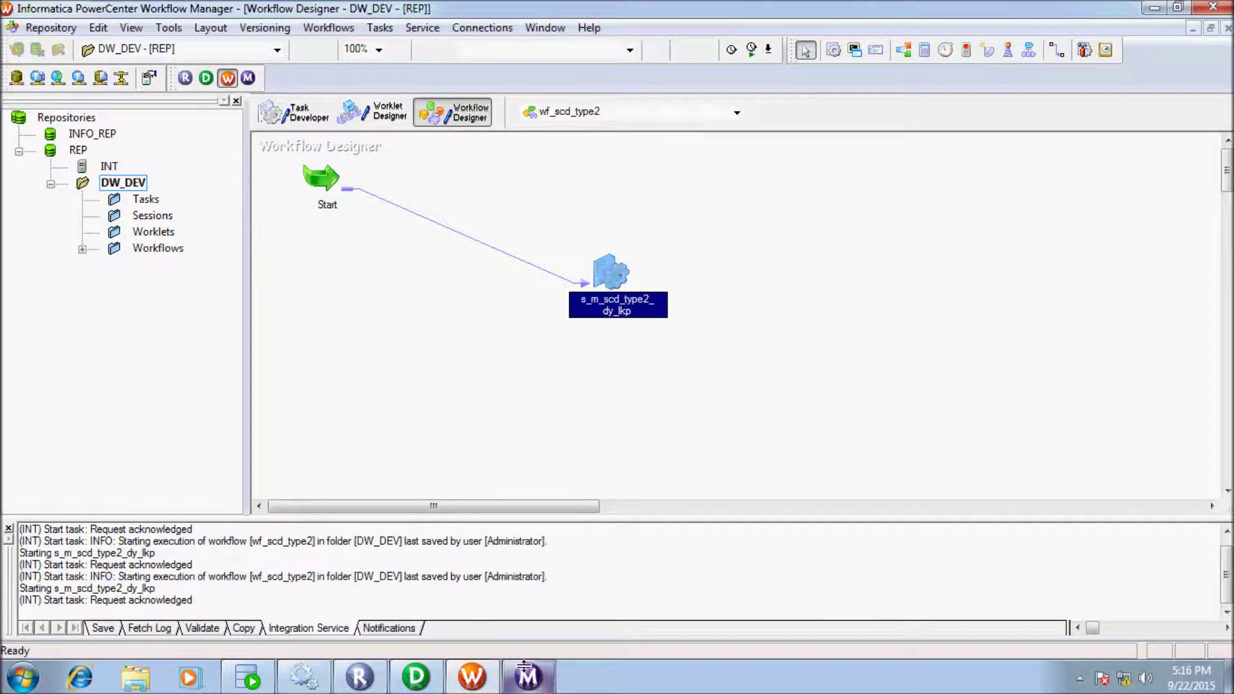
Examine the newest session run's insert statistics in Workflow Monitor, and rerun the SCD_TYPE2_TGTT query in SQL Developer
{"action": "left_click", "coordinate": [526, 675]}
{"action": "left_click", "coordinate": [254, 127]}
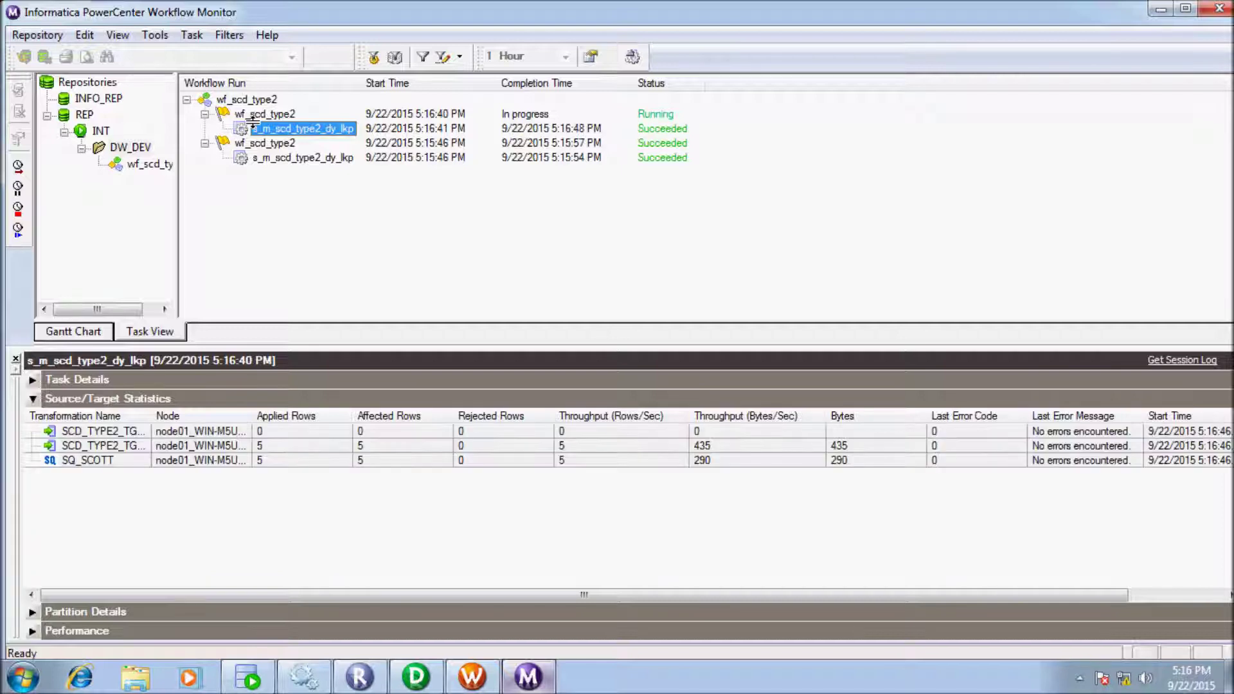
{"action": "left_click", "coordinate": [147, 444]}
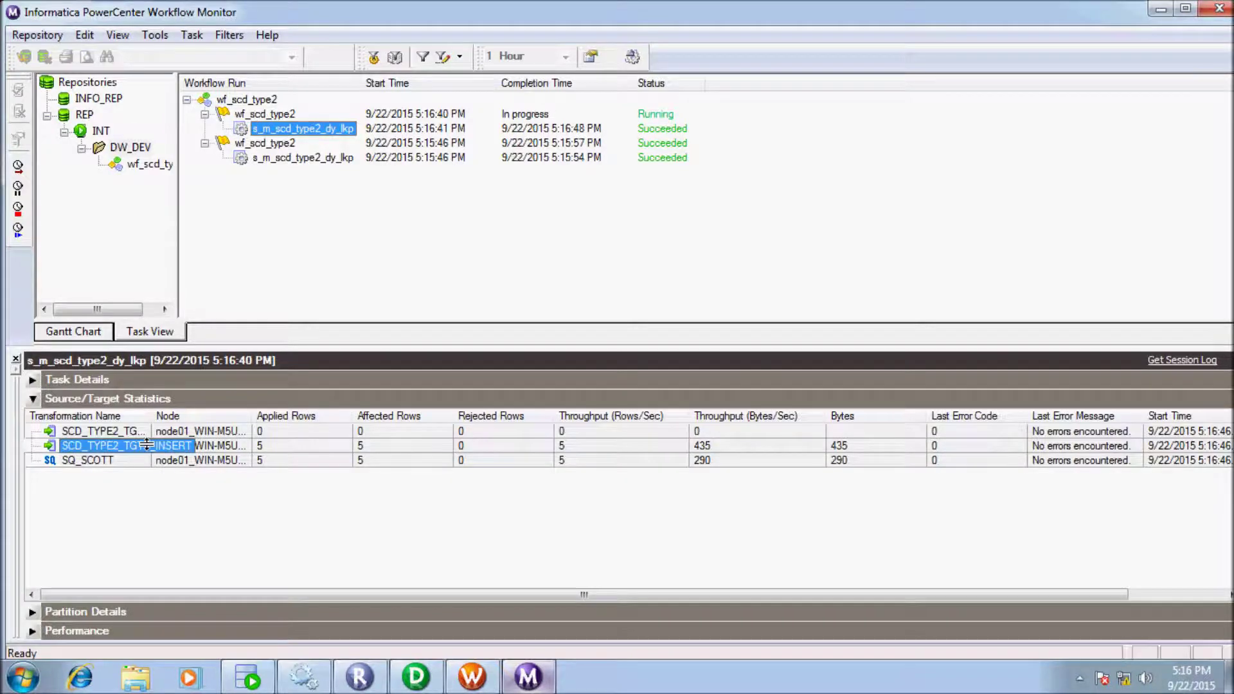
{"action": "left_click", "coordinate": [217, 445]}
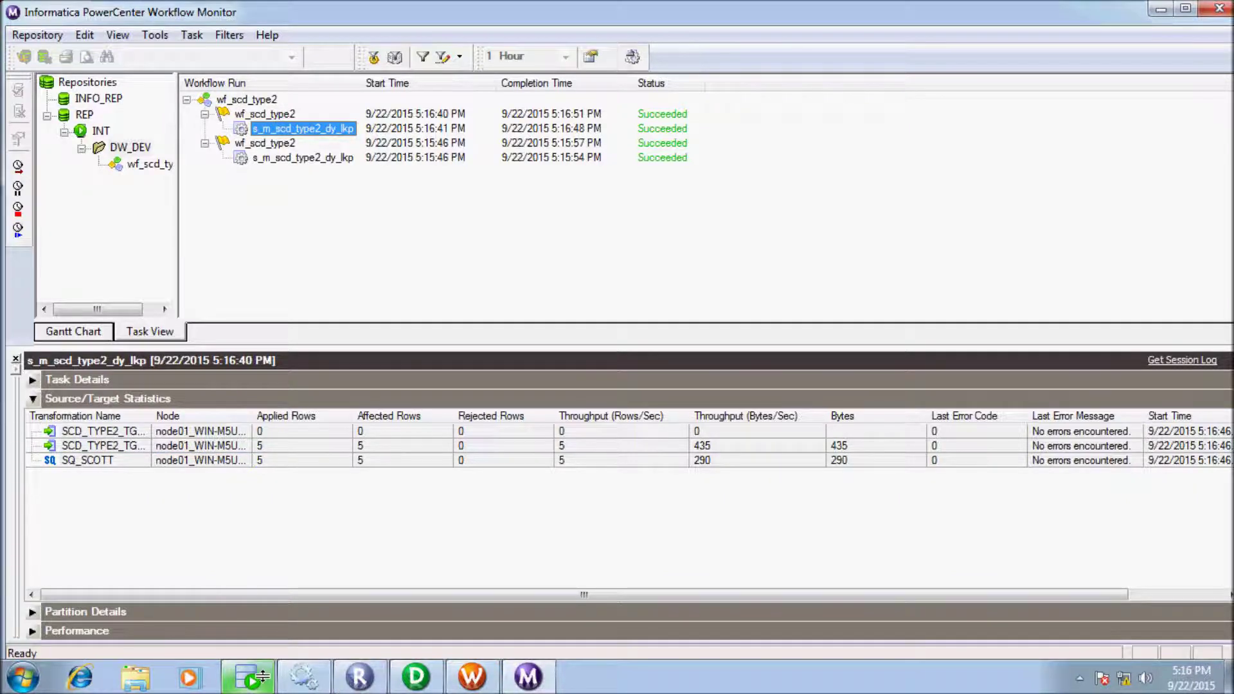
{"action": "left_click", "coordinate": [248, 677]}
{"action": "left_click", "coordinate": [263, 107]}
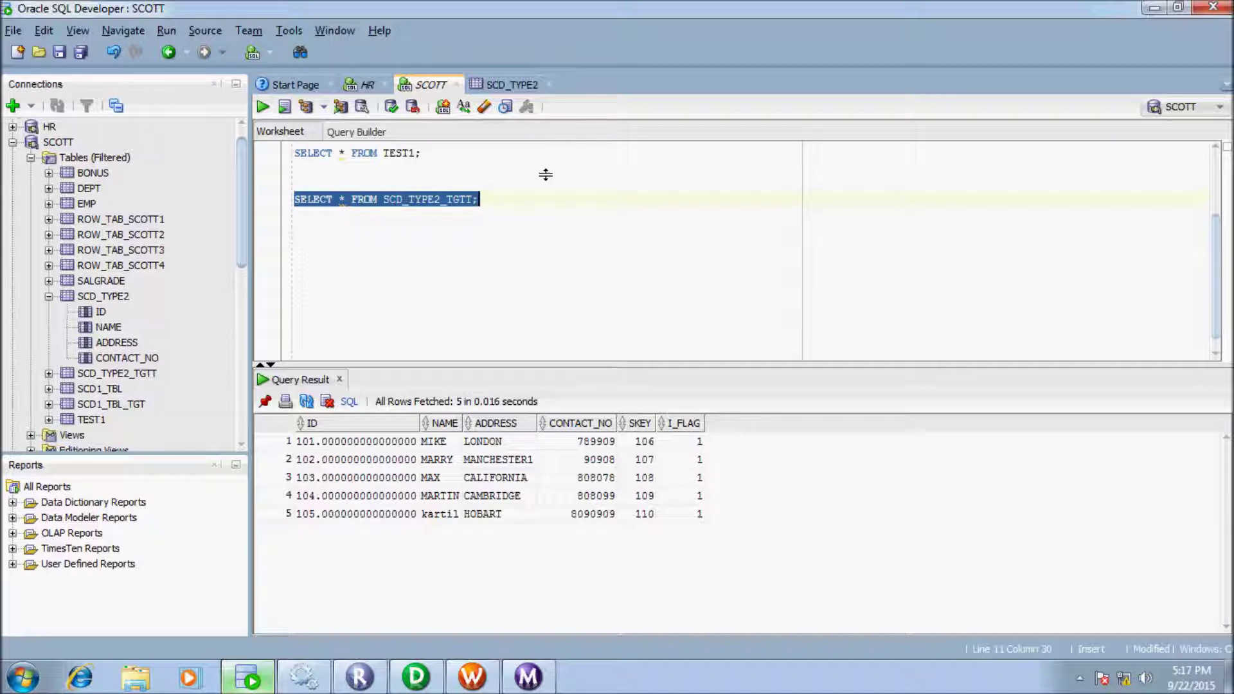
Set the ADDRESS in the second row of the SCD_TYPE2 source table to MANCHESTER and commit the change
{"action": "left_click", "coordinate": [512, 84]}
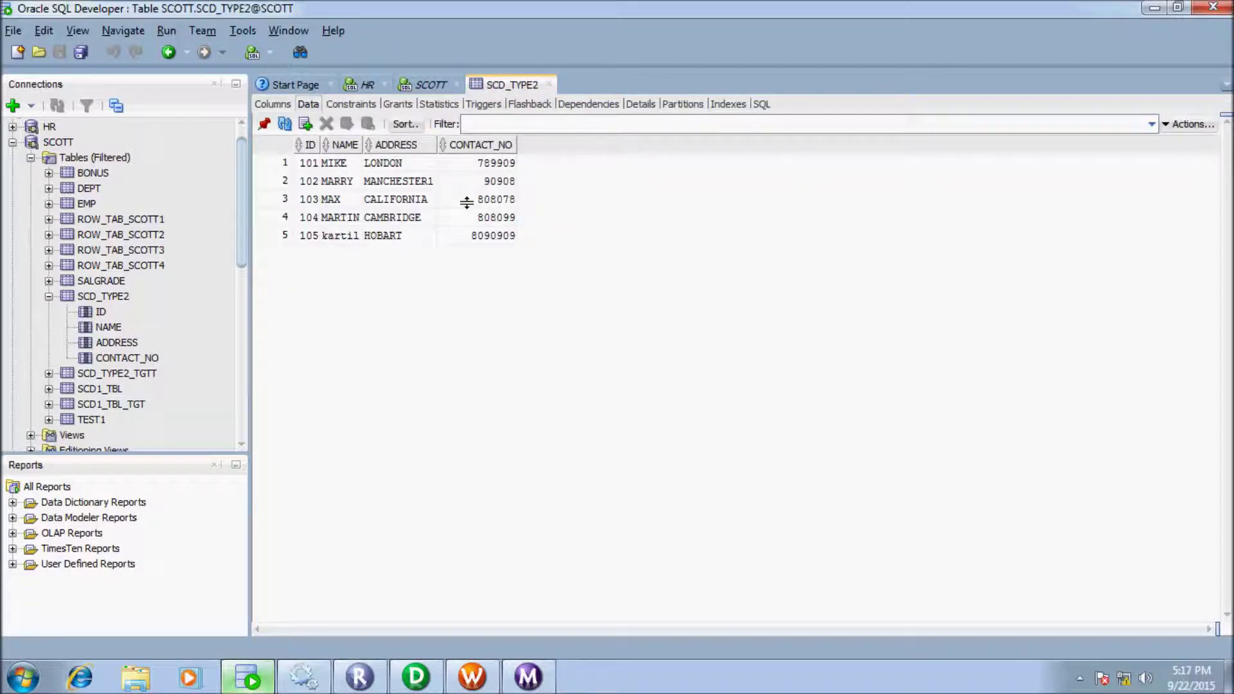
{"action": "left_click", "coordinate": [428, 180]}
{"action": "left_click", "coordinate": [427, 180]}
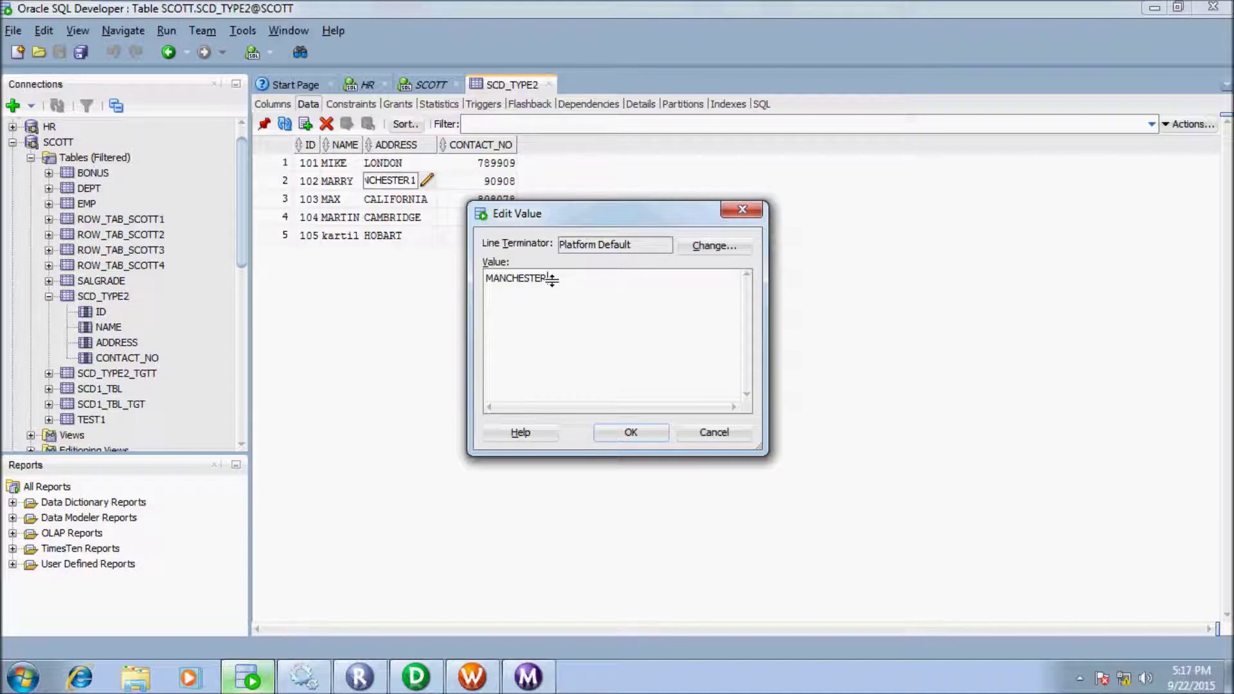
{"action": "left_click", "coordinate": [627, 432]}
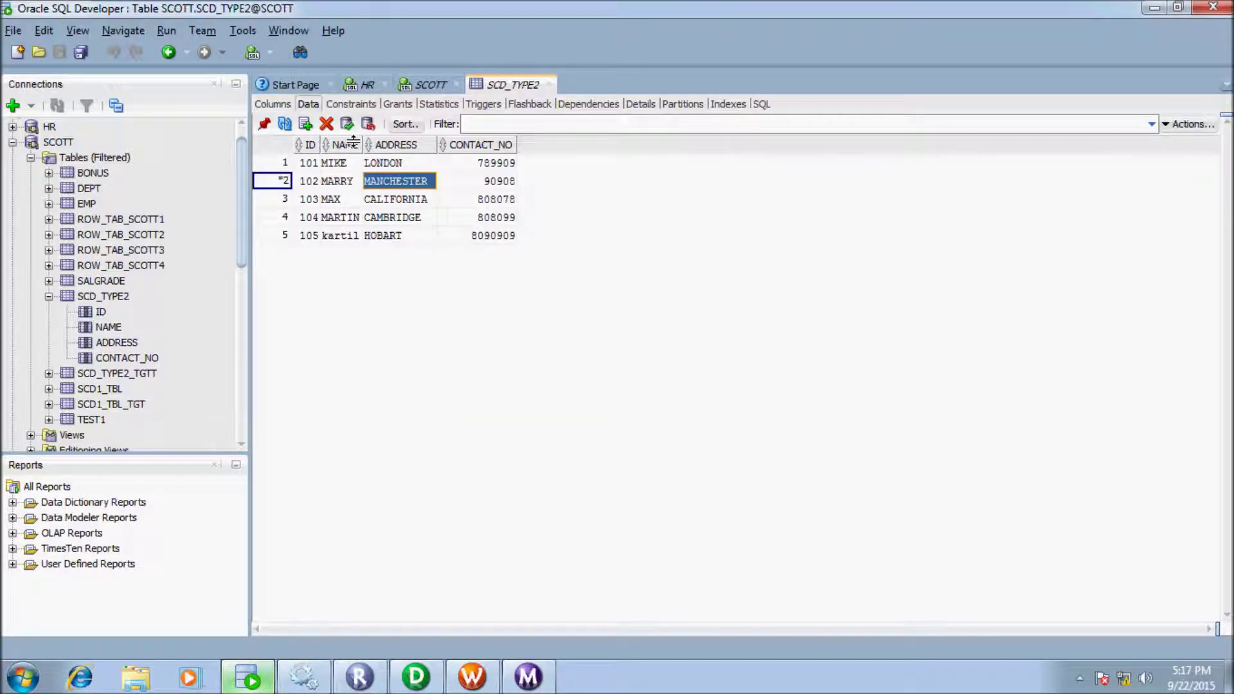
{"action": "left_click", "coordinate": [347, 123]}
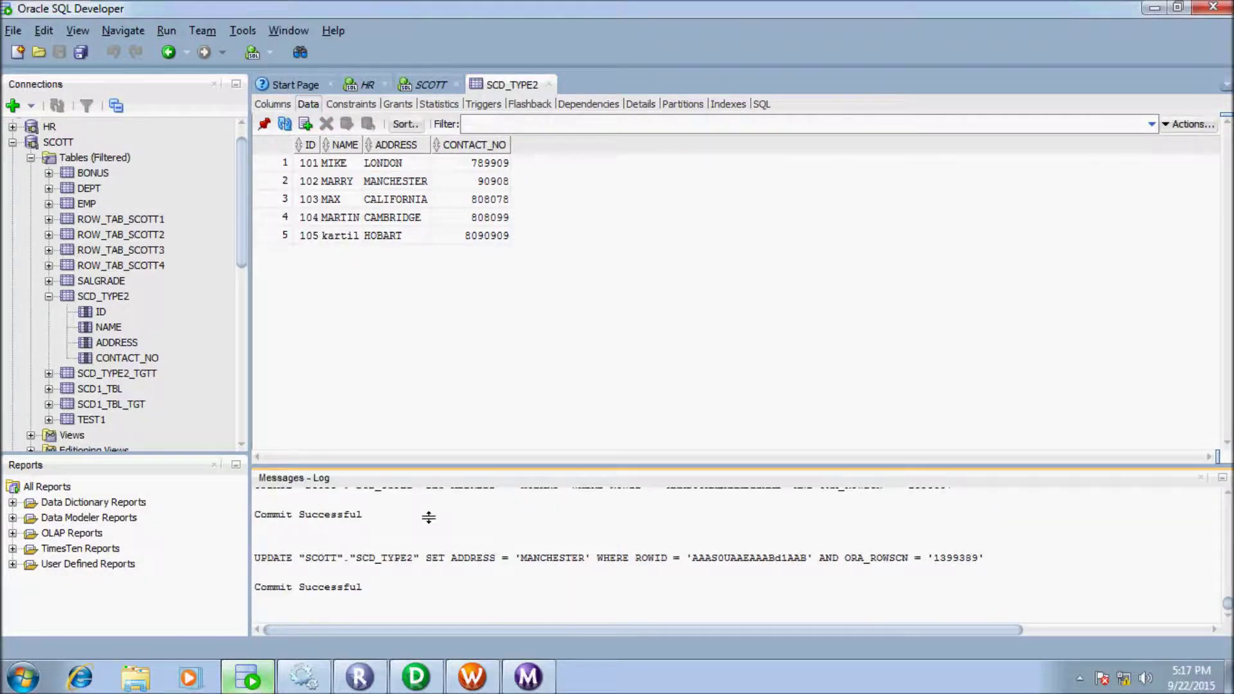
Start the s_m_scd_type2_dy_lkp task again from Workflow Manager and examine the new run's source/target statistics in Workflow Monitor
{"action": "left_click", "coordinate": [461, 676]}
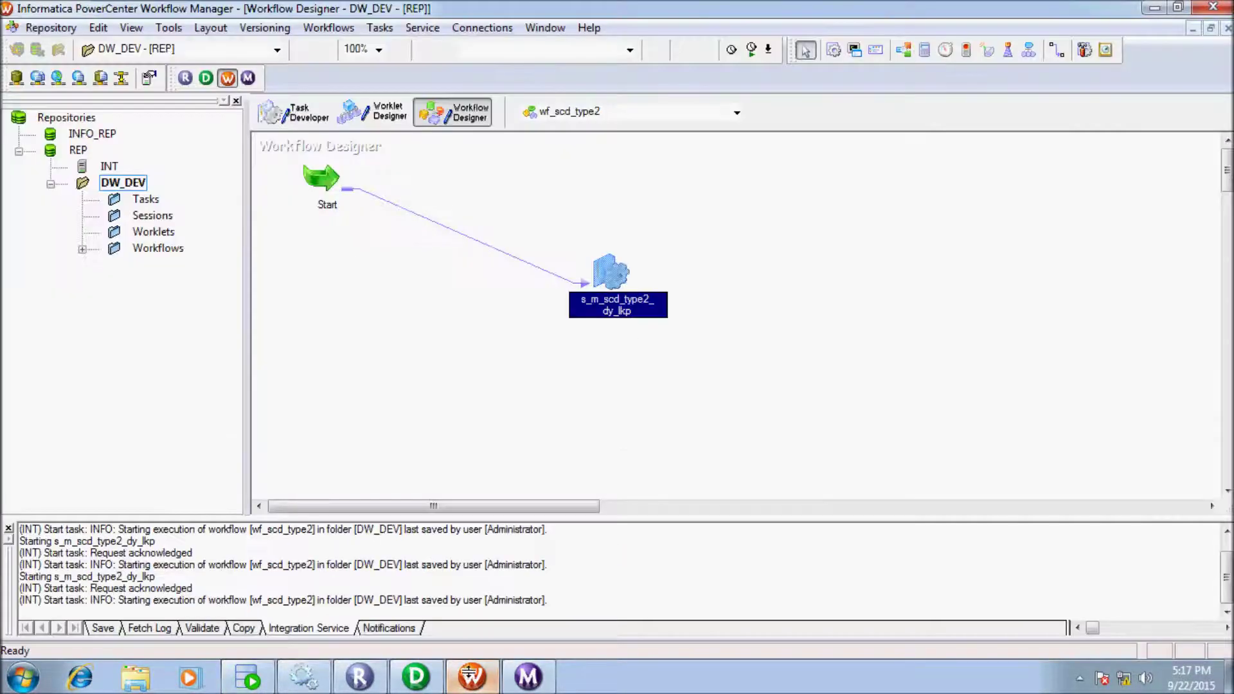
{"action": "right_click", "coordinate": [603, 271]}
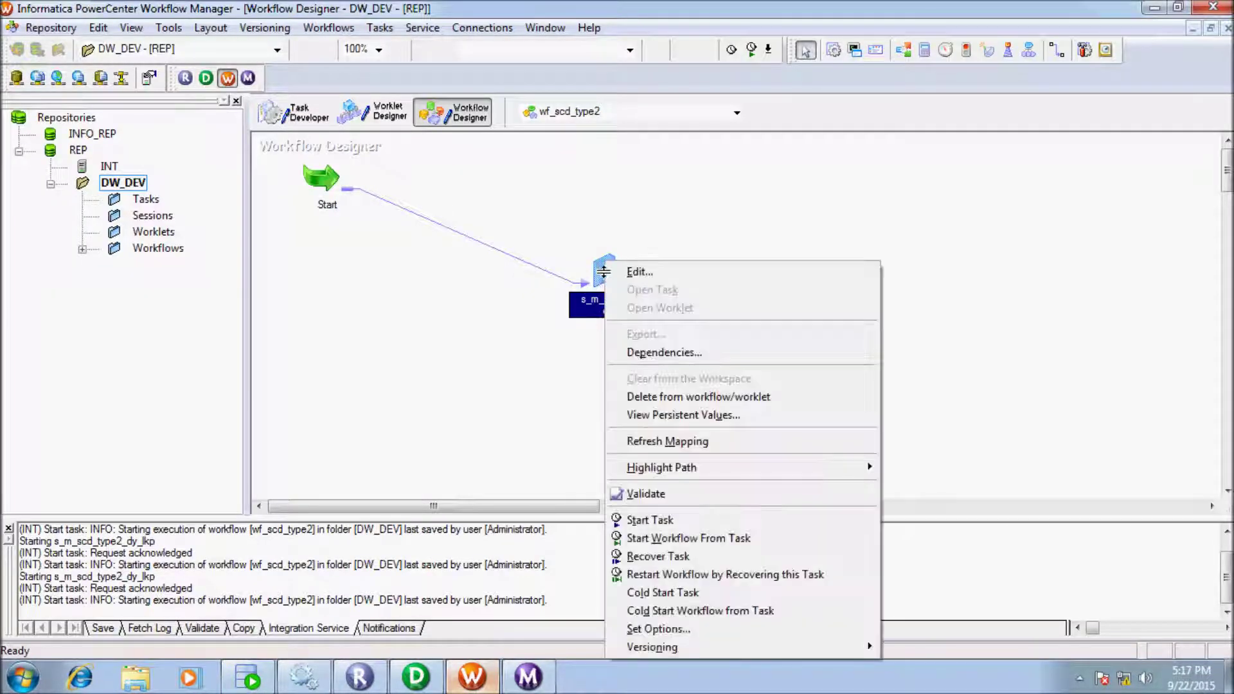
{"action": "left_click", "coordinate": [649, 519]}
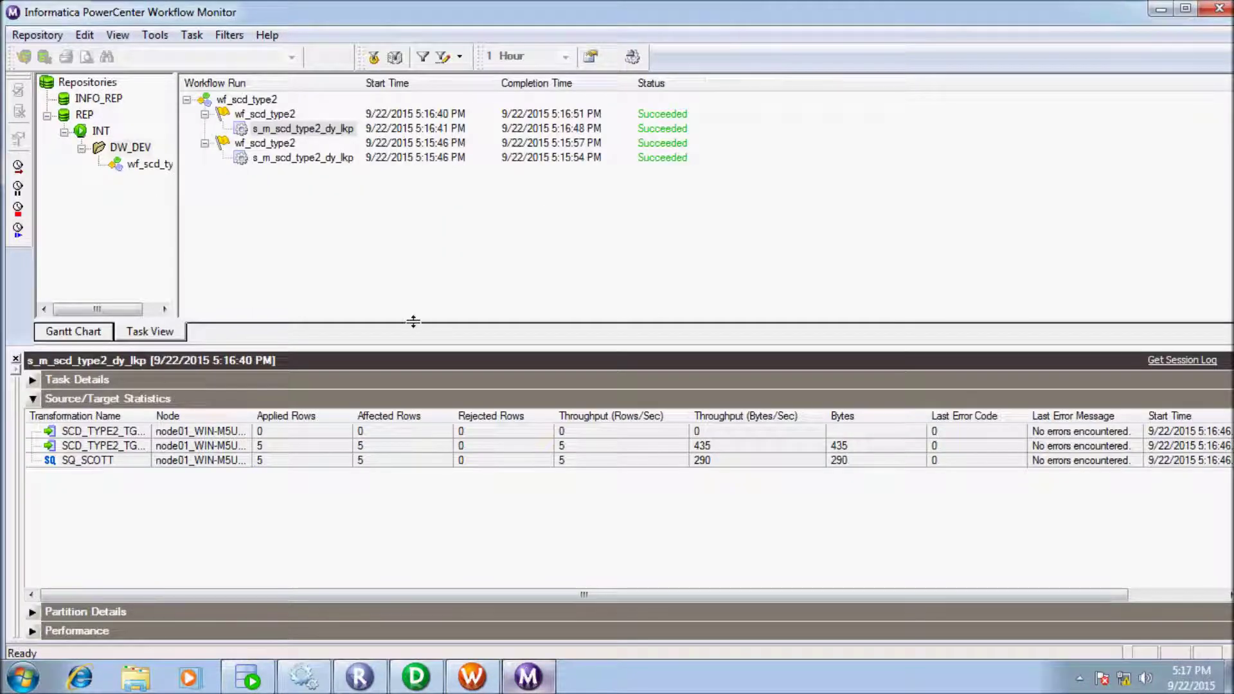
{"action": "left_click", "coordinate": [283, 129]}
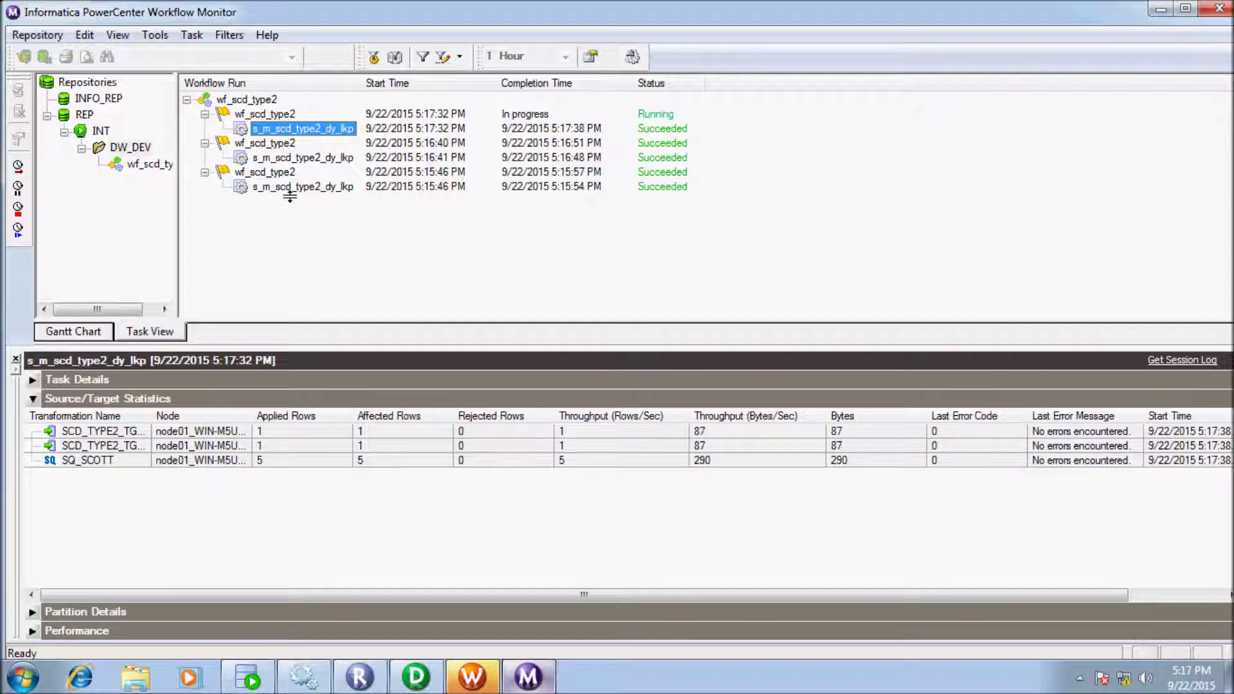
{"action": "left_click", "coordinate": [137, 445]}
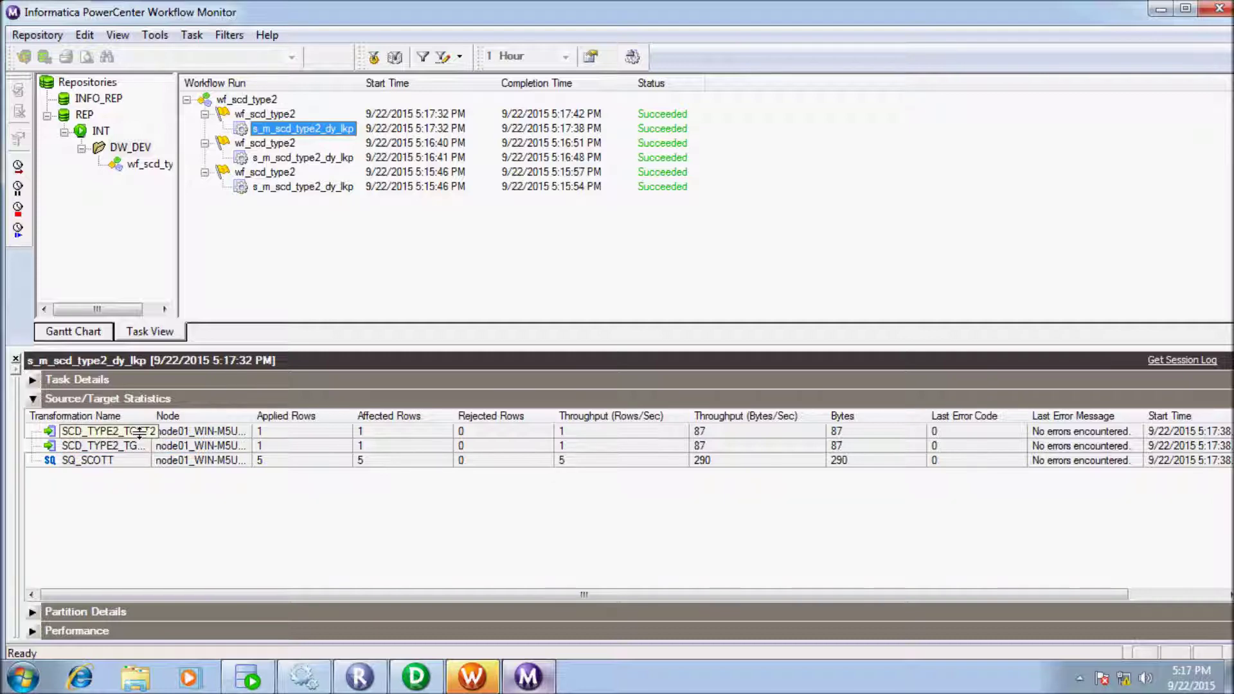
Switch to SQL Developer, rerun the SCD_TYPE2_TGTT query, and compare the ADDRESS and I_FLAG values of the old and new MANCHESTER rows
{"action": "left_click", "coordinate": [246, 674]}
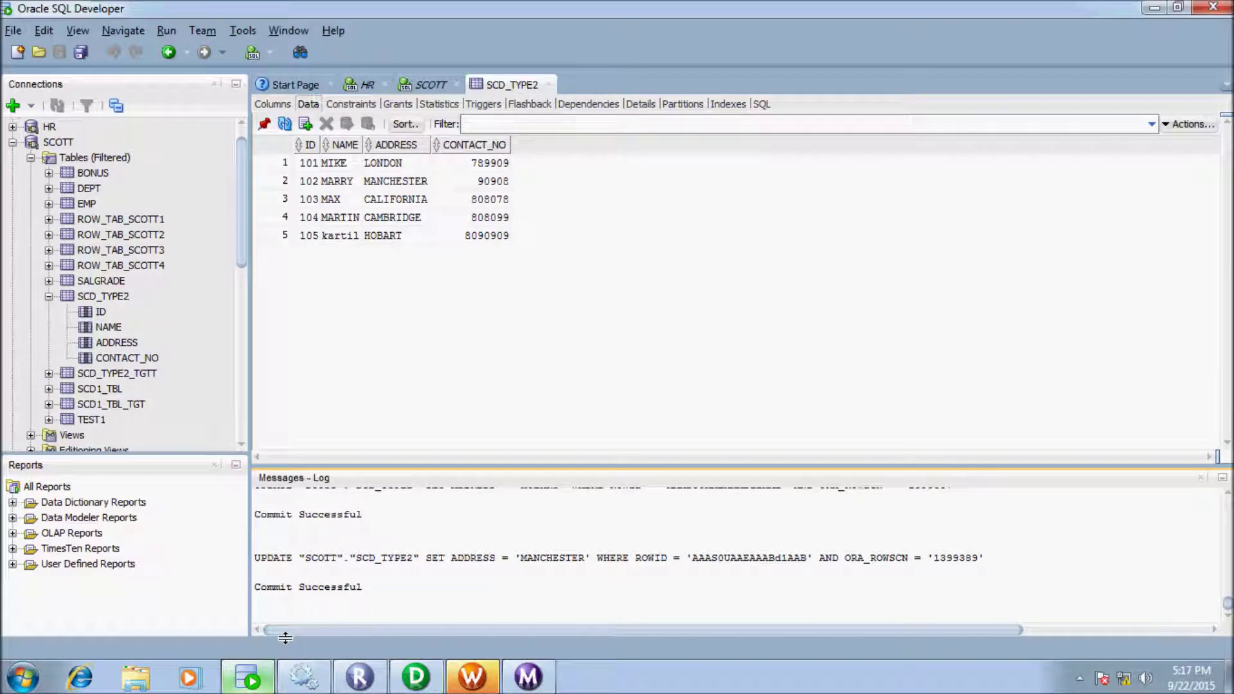
{"action": "left_click", "coordinate": [431, 84]}
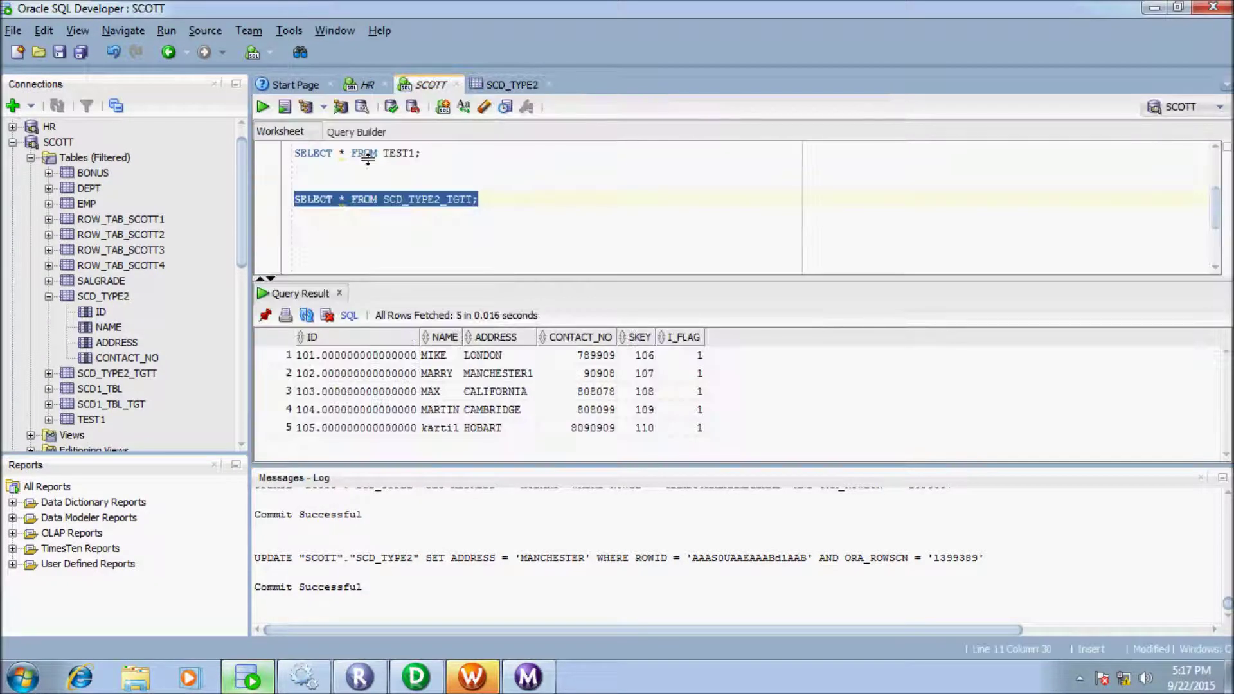
{"action": "left_click", "coordinate": [265, 108]}
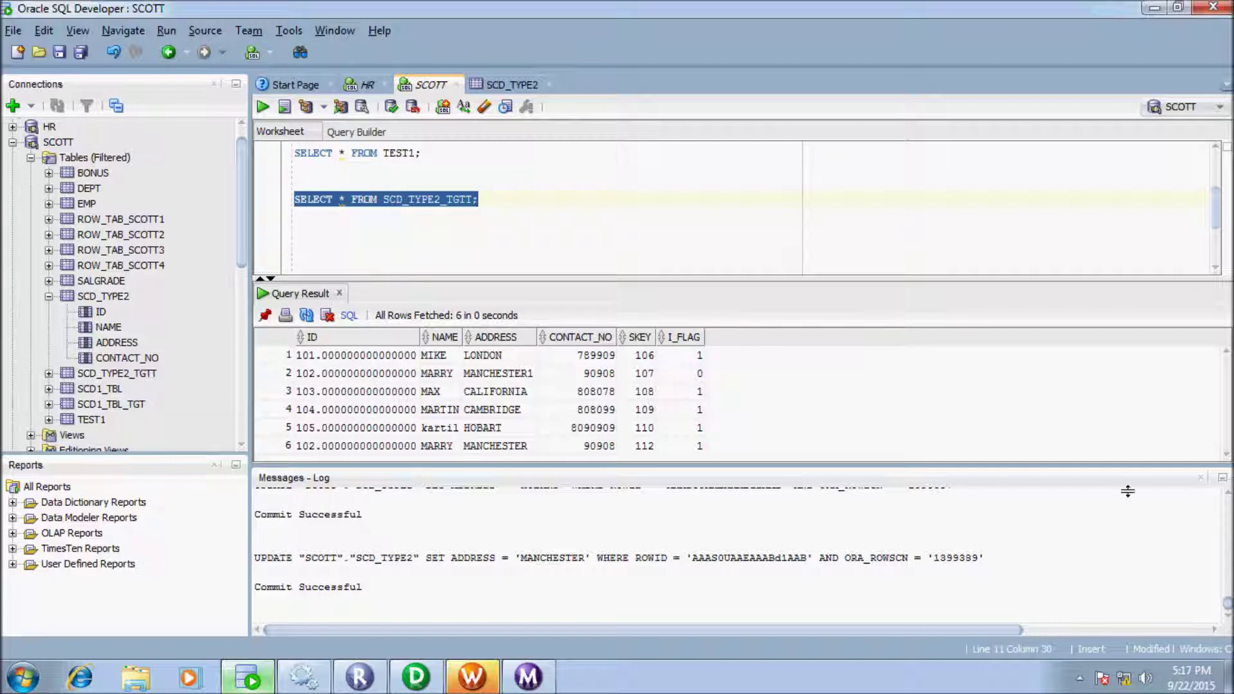
{"action": "left_click", "coordinate": [1200, 478]}
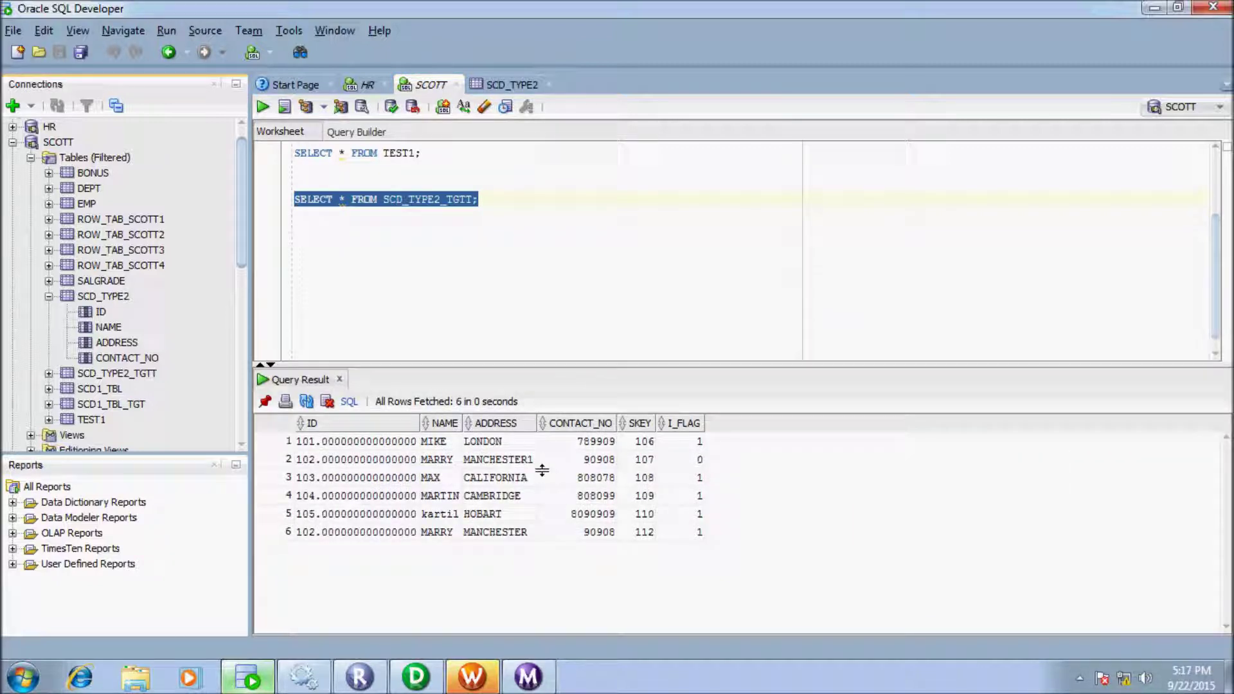
{"action": "left_click", "coordinate": [523, 459]}
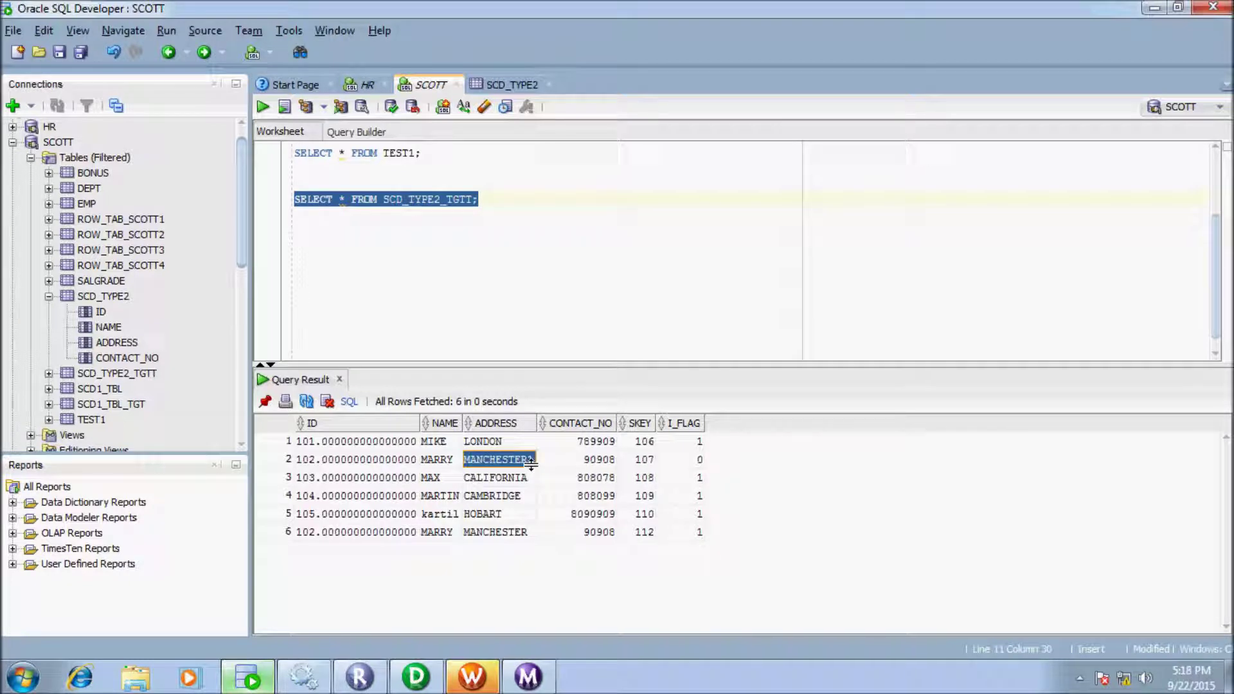
{"action": "left_click", "coordinate": [516, 531]}
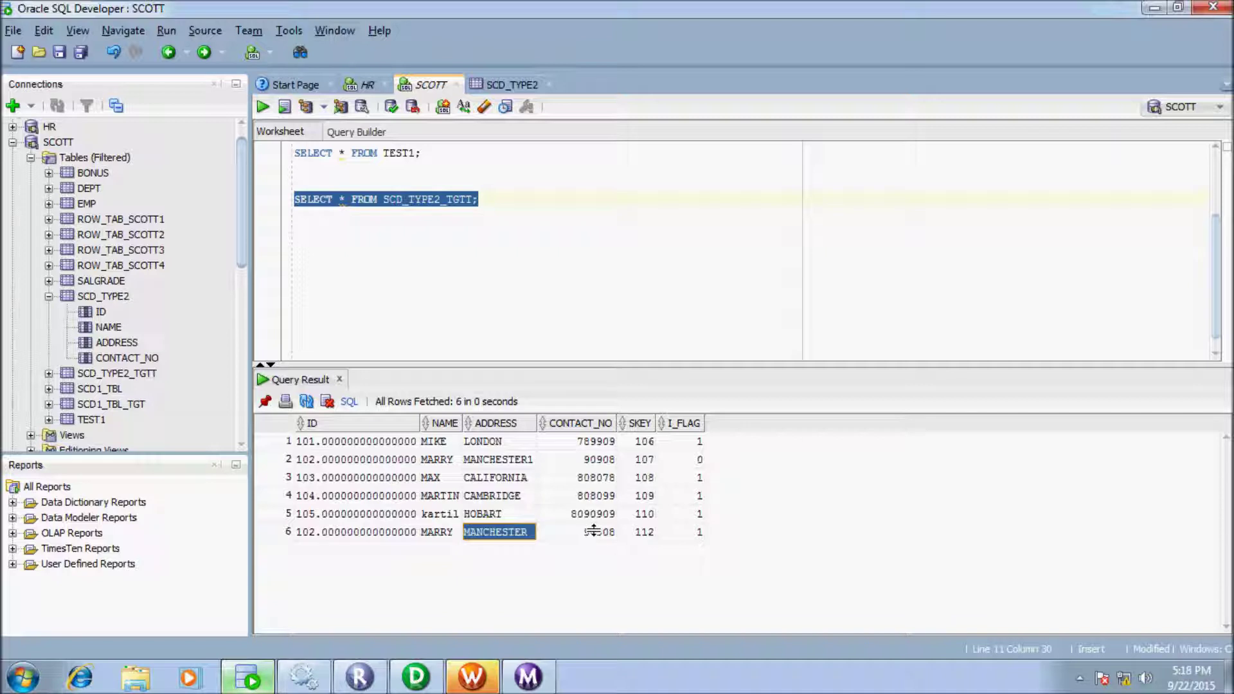
{"action": "left_click", "coordinate": [695, 531]}
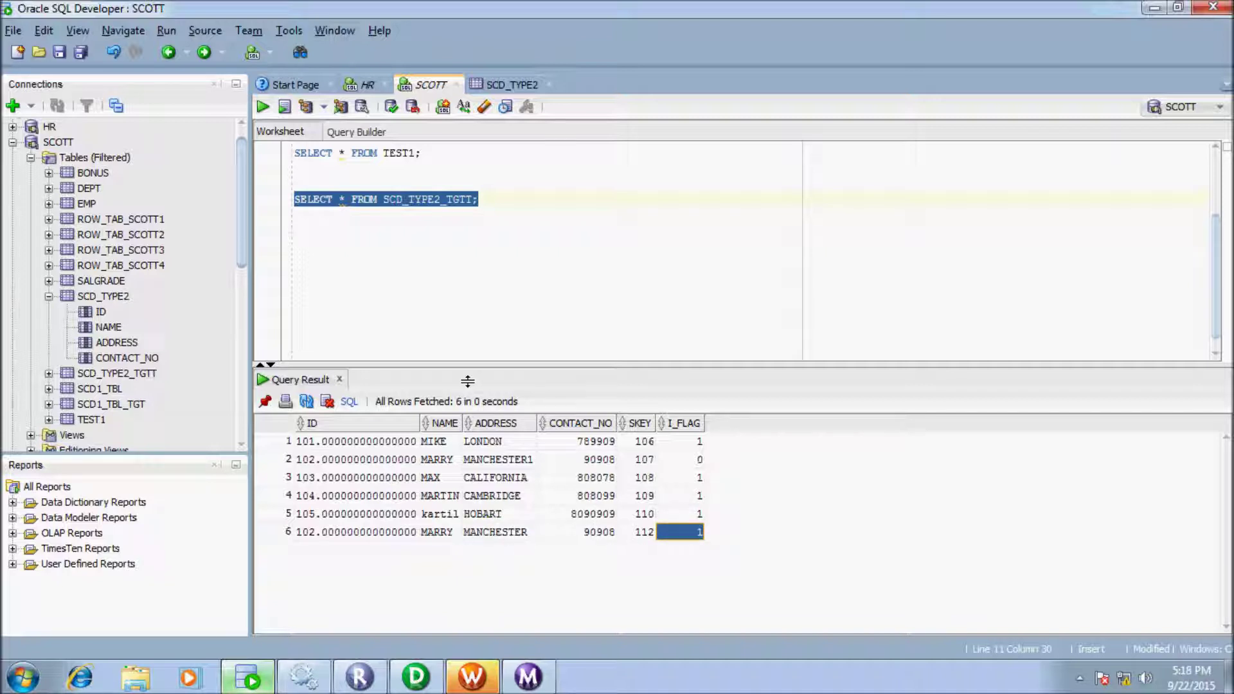
{"action": "left_click", "coordinate": [418, 242]}
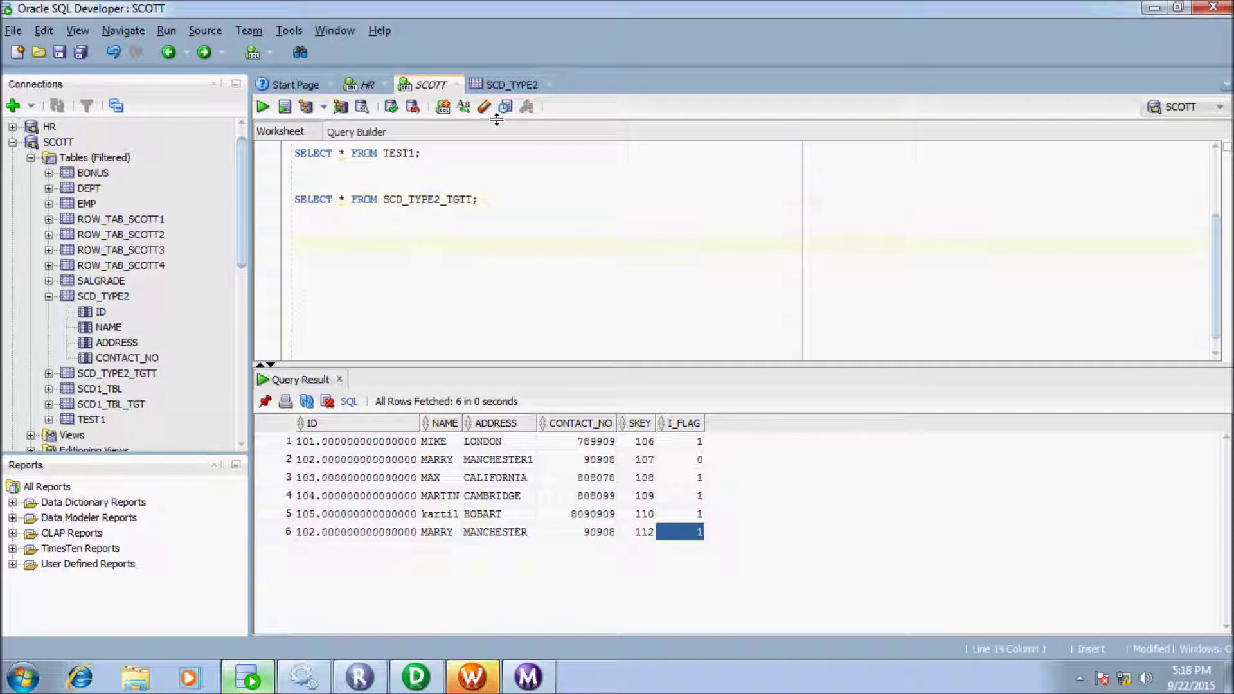
Add a sixth row to the SCD_TYPE2 source table with ID 106, a person's name, ADDRESS Miami and a contact number
{"action": "left_click", "coordinate": [513, 84]}
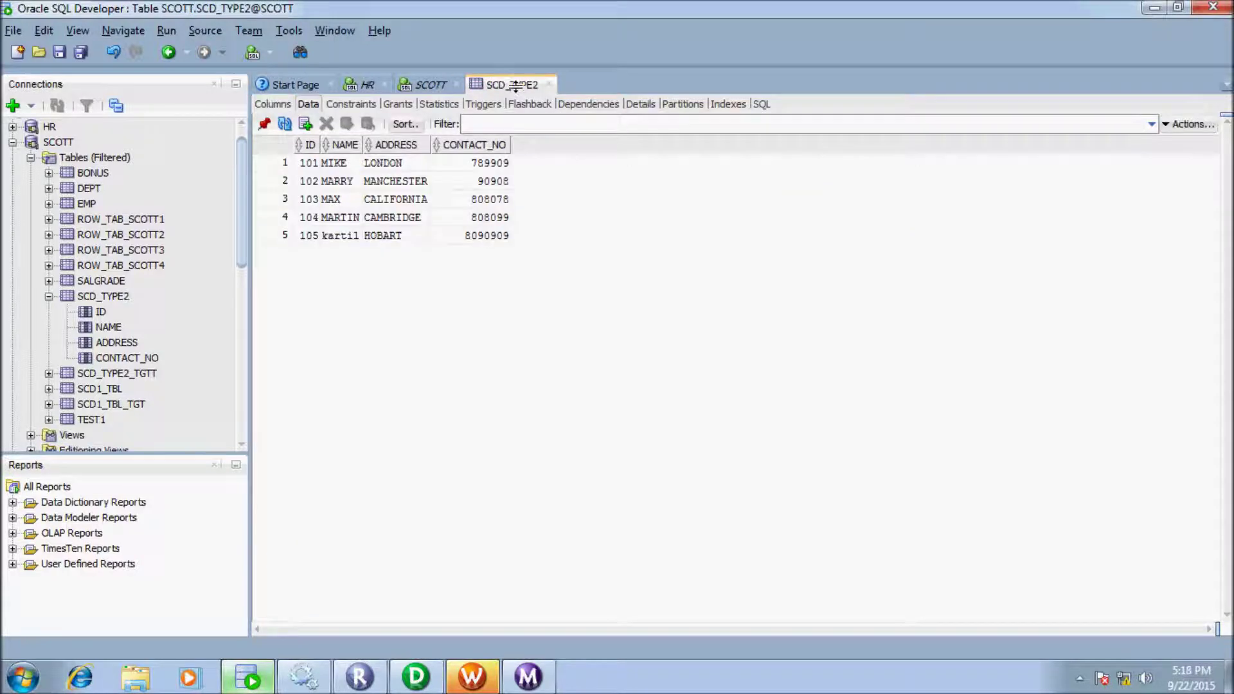
{"action": "left_click", "coordinate": [305, 124]}
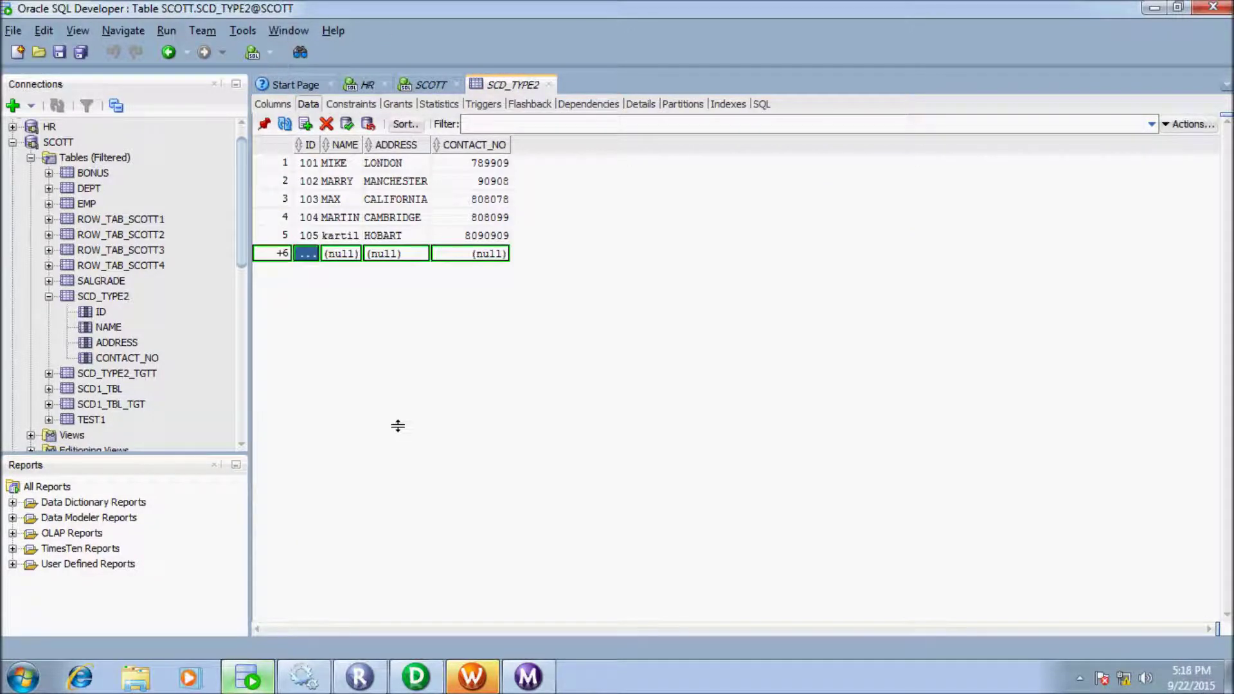
{"action": "type", "text": "106"}
{"action": "key", "text": "Tab"}
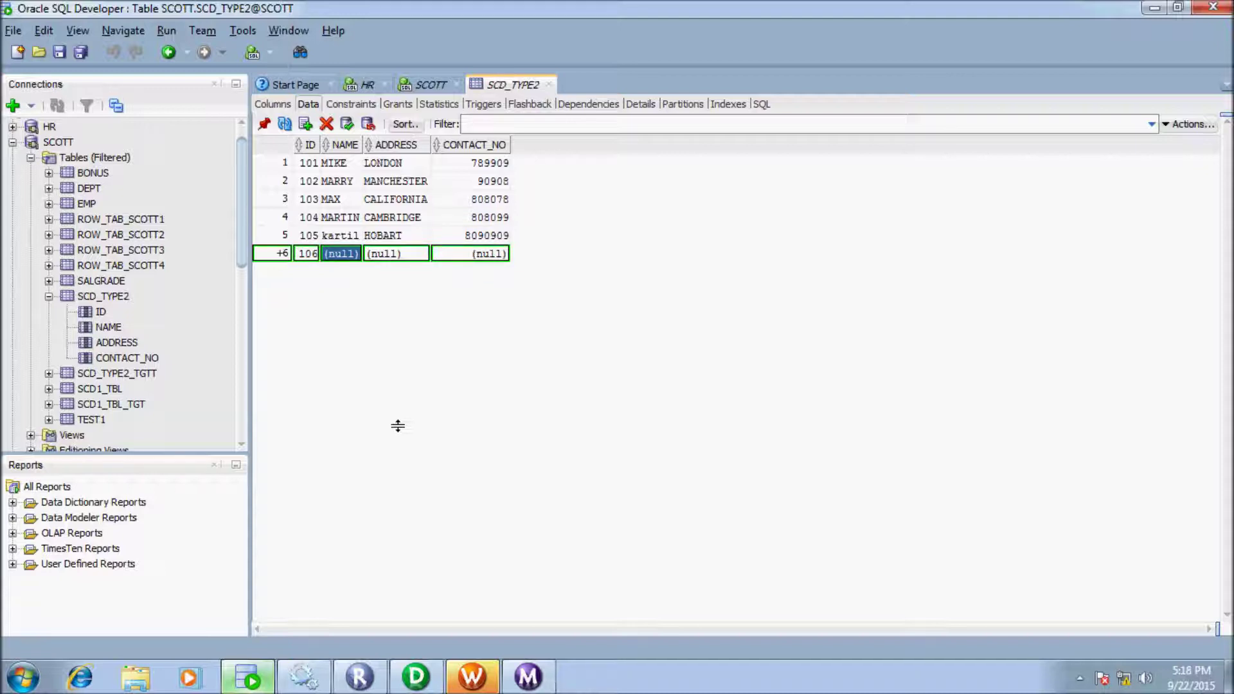
{"action": "type", "text": "c"}
{"action": "type", "text": "avin"}
{"action": "key", "text": "Tab"}
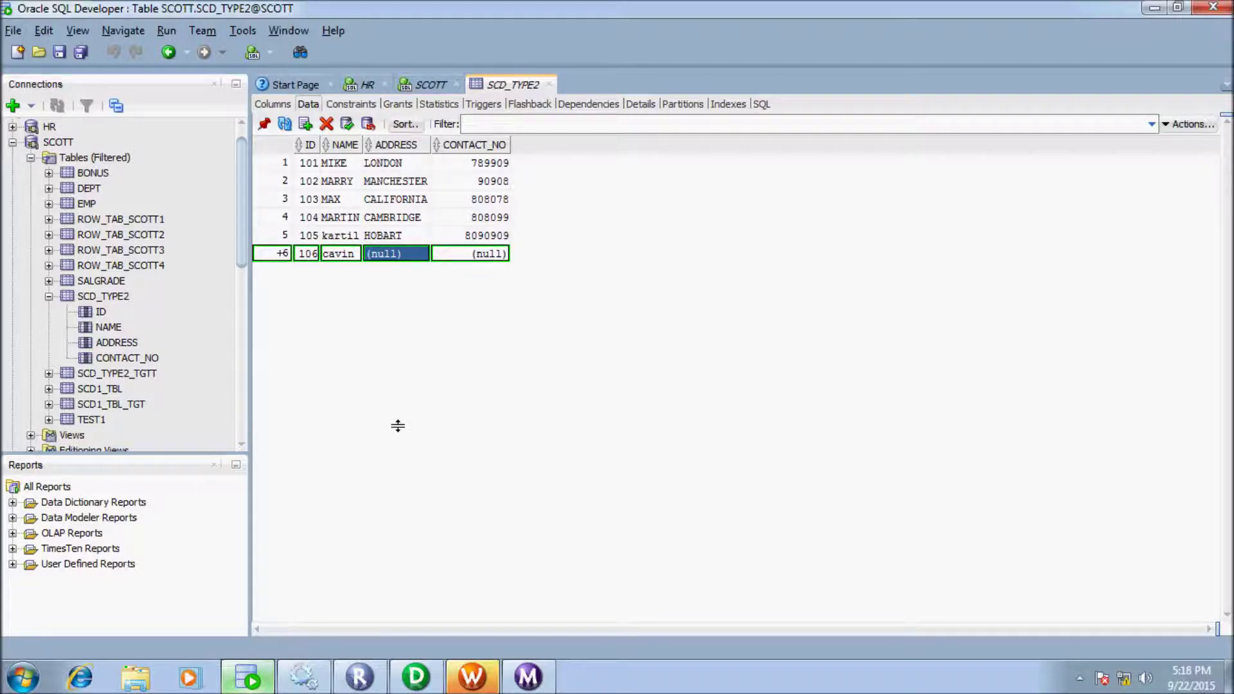
{"action": "type", "text": "Miami"}
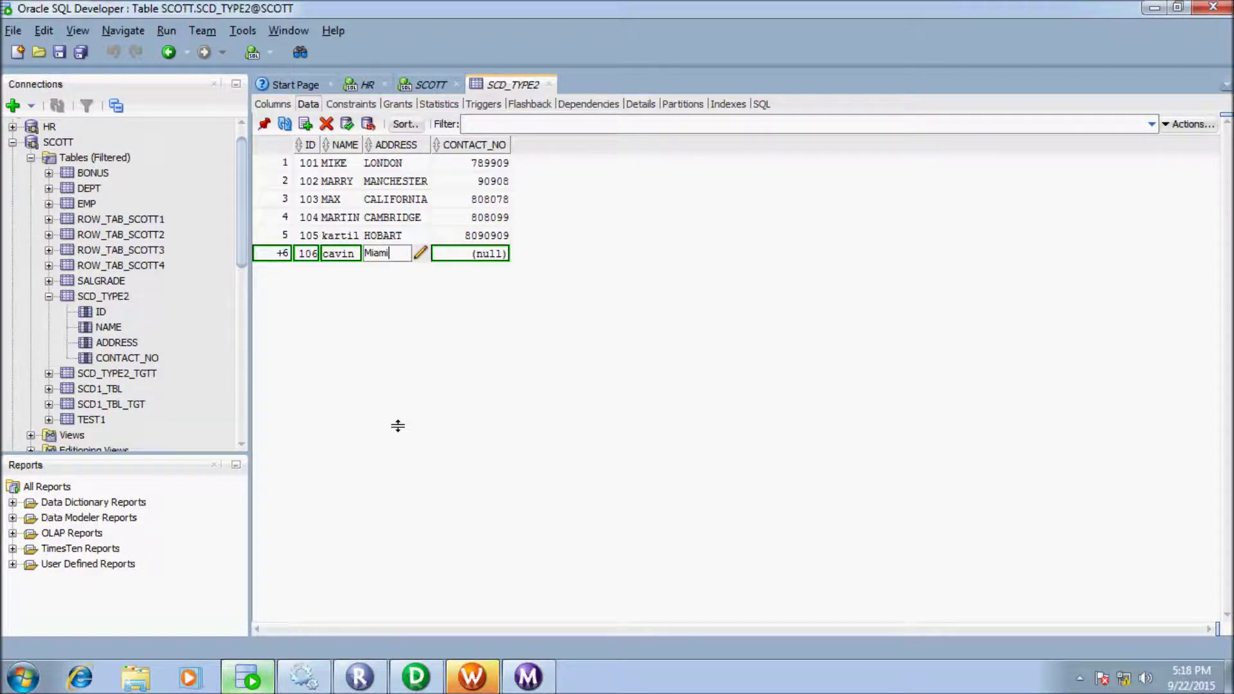
{"action": "key", "text": "Tab"}
{"action": "type", "text": "909"}
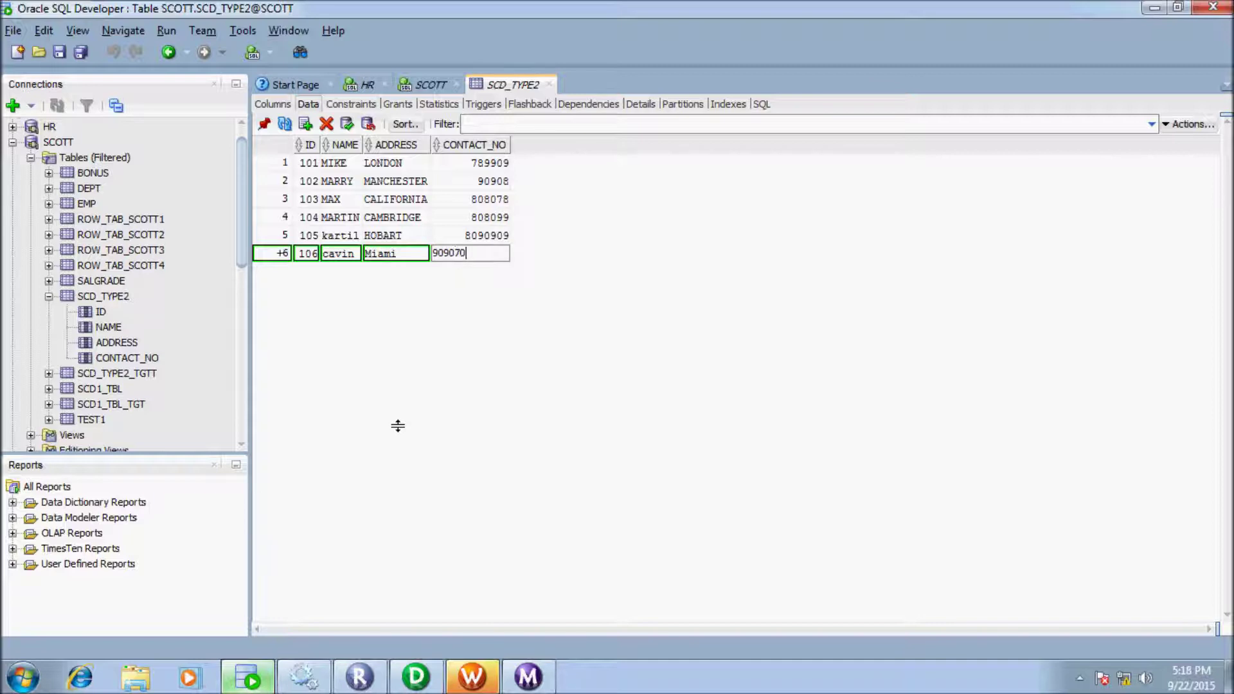
Set the ADDRESS in the fifth row of SCD_TYPE2 to HOBART1 and commit the pending table changes
{"action": "left_click", "coordinate": [400, 235]}
{"action": "left_click", "coordinate": [402, 235]}
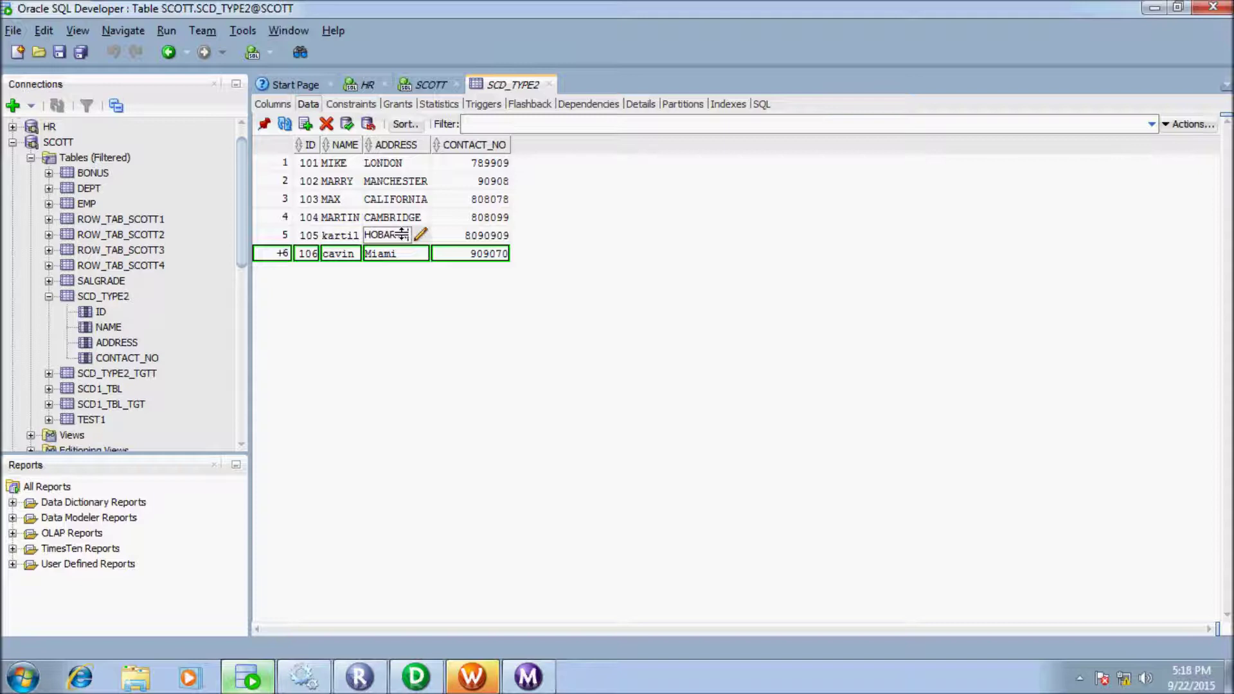
{"action": "type", "text": "1"}
{"action": "left_click", "coordinate": [365, 299]}
{"action": "left_click", "coordinate": [347, 124]}
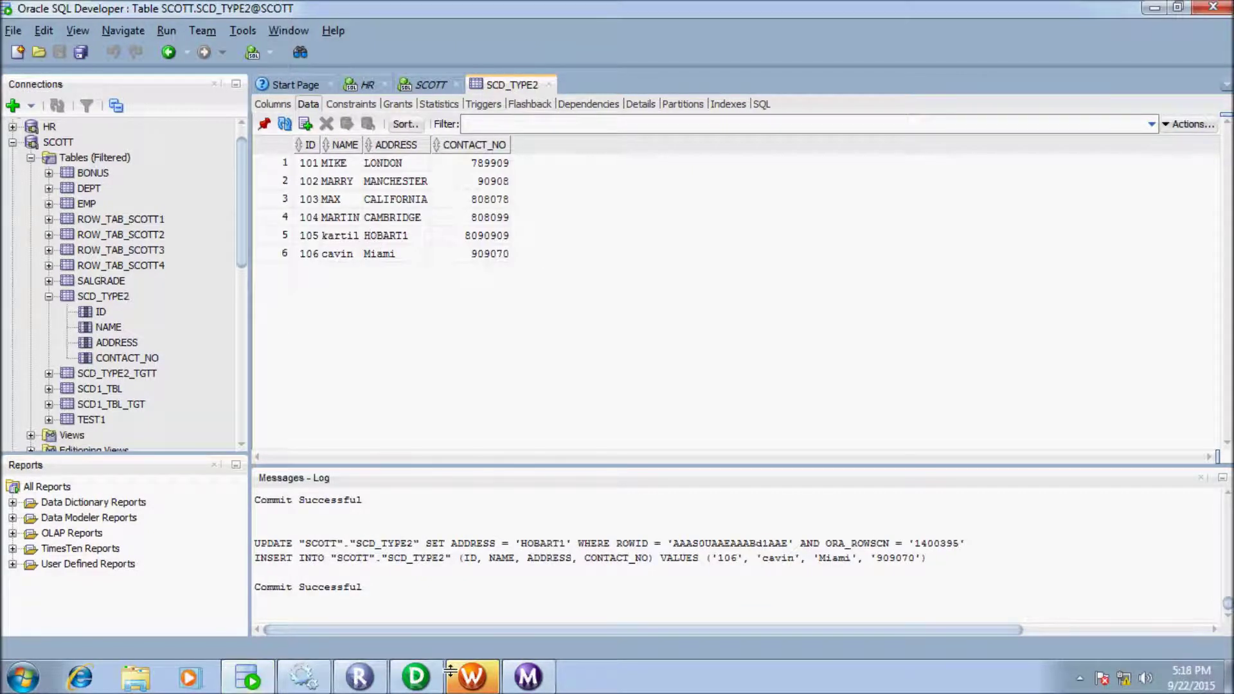
Switch to Workflow Manager, start the s_m_scd_type2_dy_lkp task, and examine the new run's source/target statistics in Workflow Monitor
{"action": "left_click", "coordinate": [475, 672]}
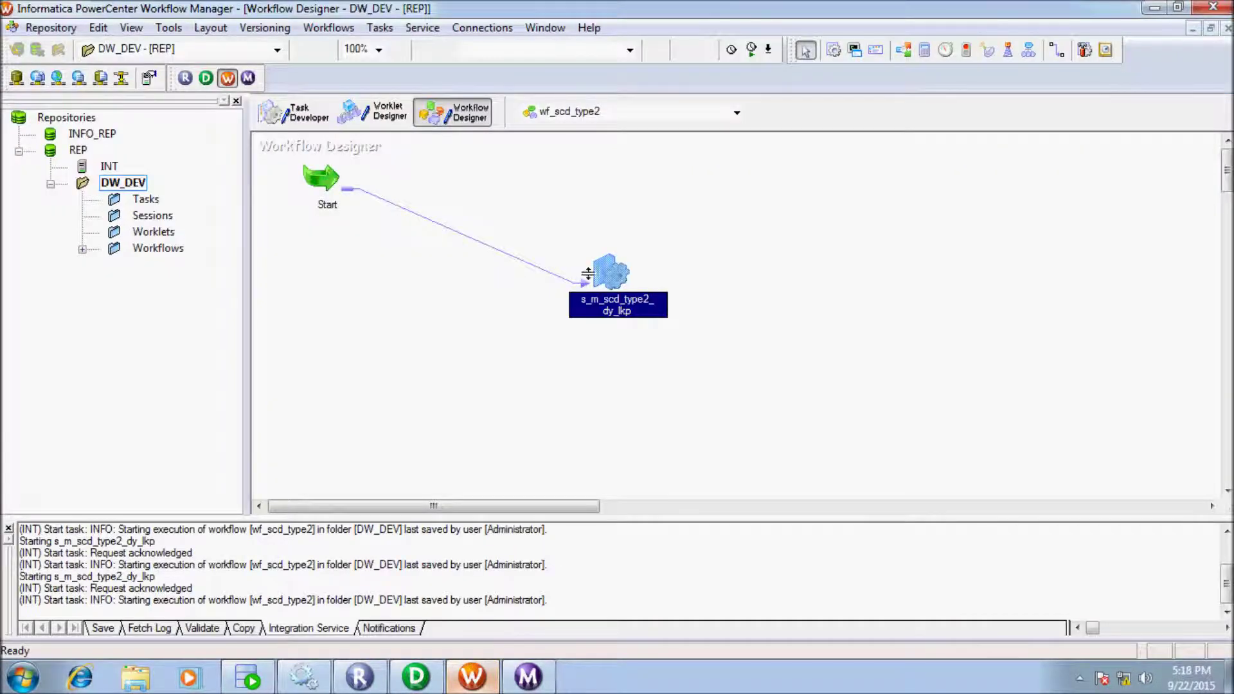
{"action": "right_click", "coordinate": [607, 263]}
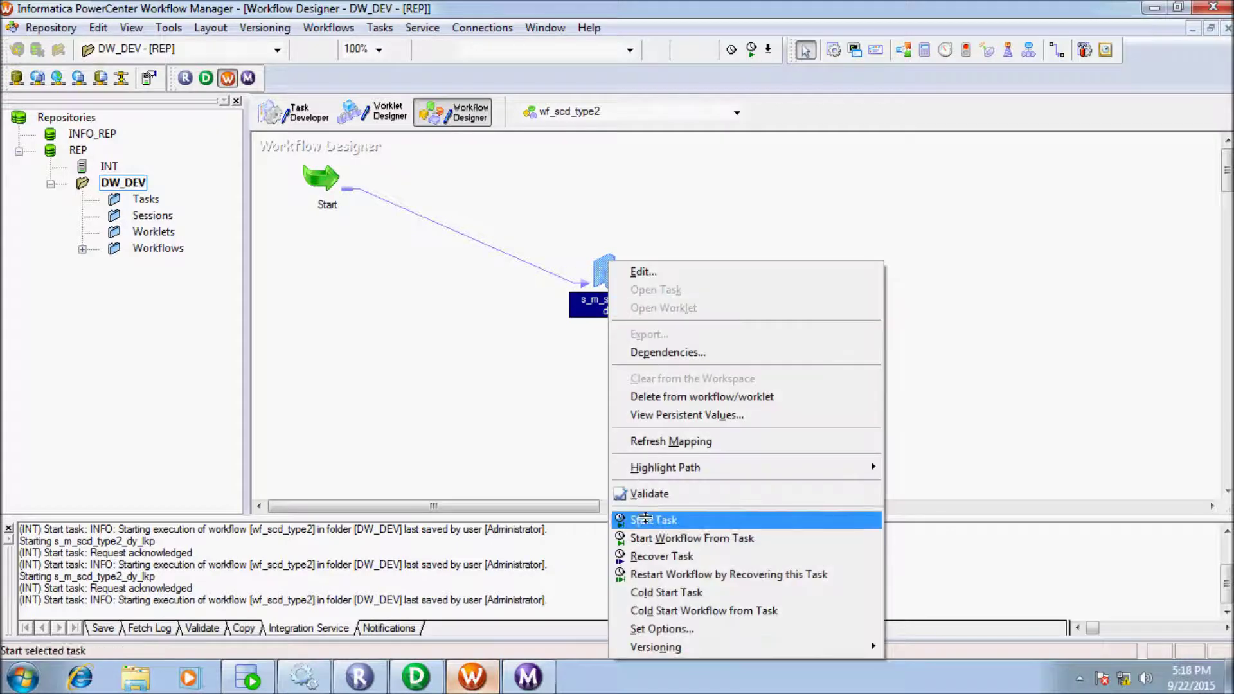
{"action": "left_click", "coordinate": [646, 520]}
{"action": "left_click", "coordinate": [508, 687]}
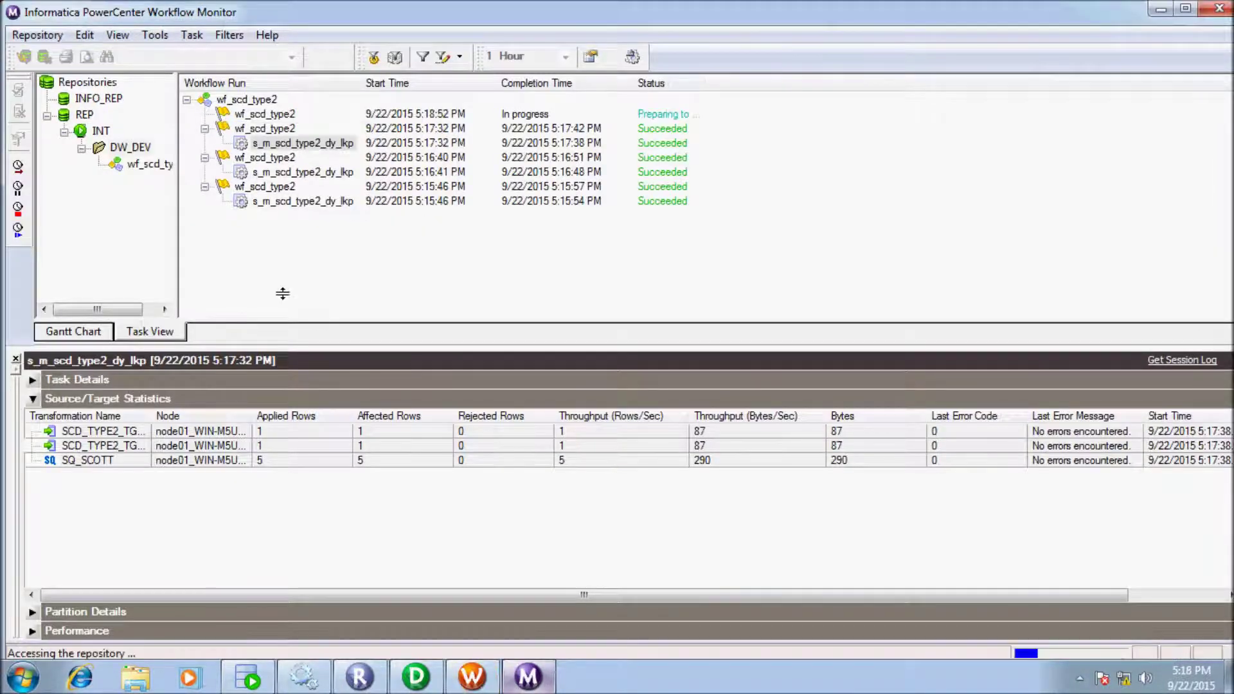
{"action": "left_click", "coordinate": [281, 127]}
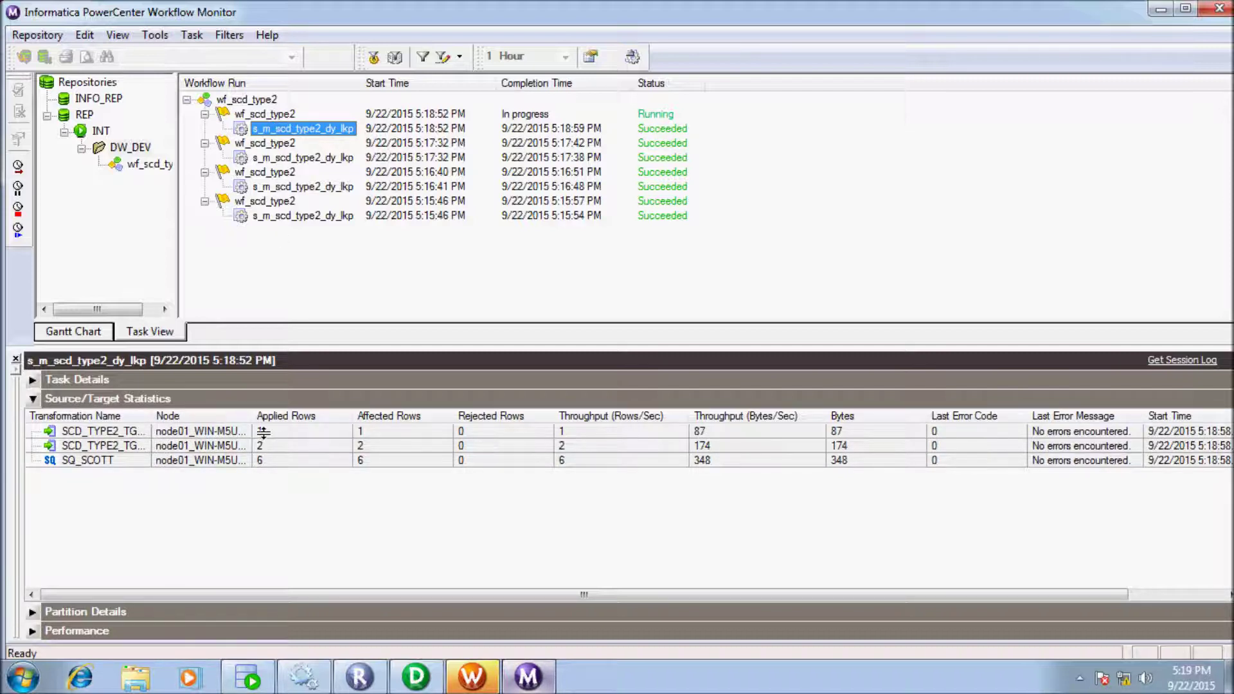
Switch to SQL Developer, rerun the SCD_TYPE2_TGTT query in the SCOTT worksheet, and close the message log
{"action": "left_click", "coordinate": [248, 676]}
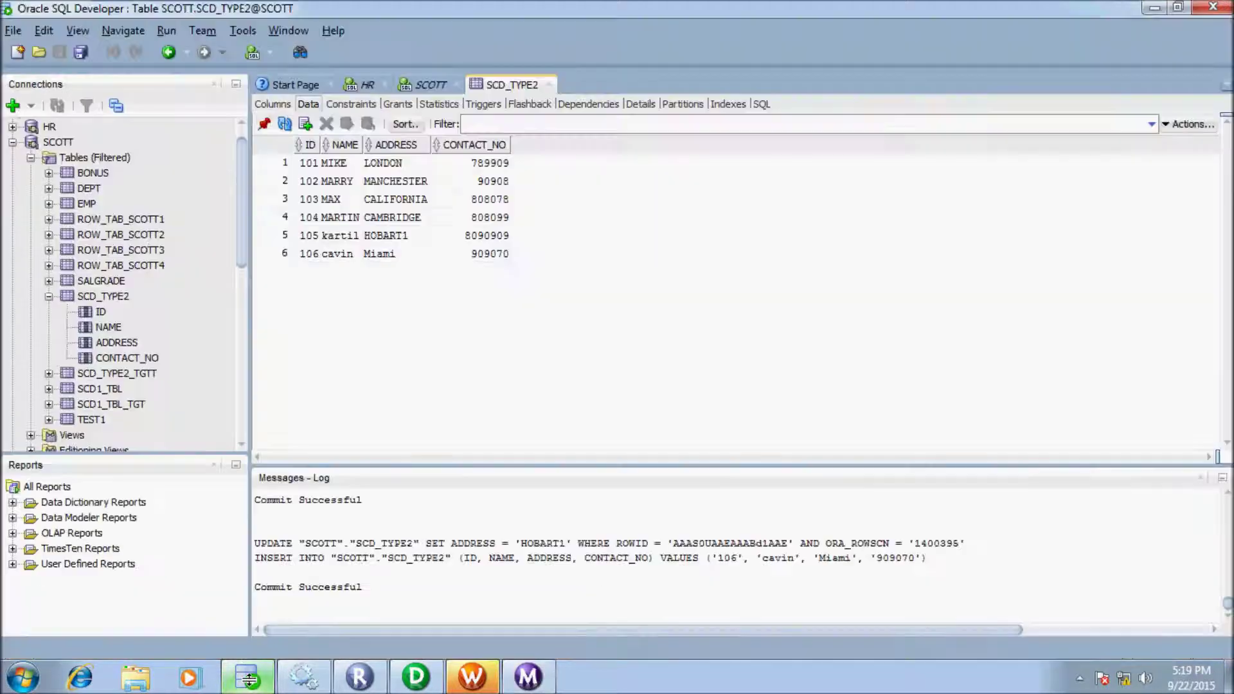
{"action": "left_click", "coordinate": [427, 85]}
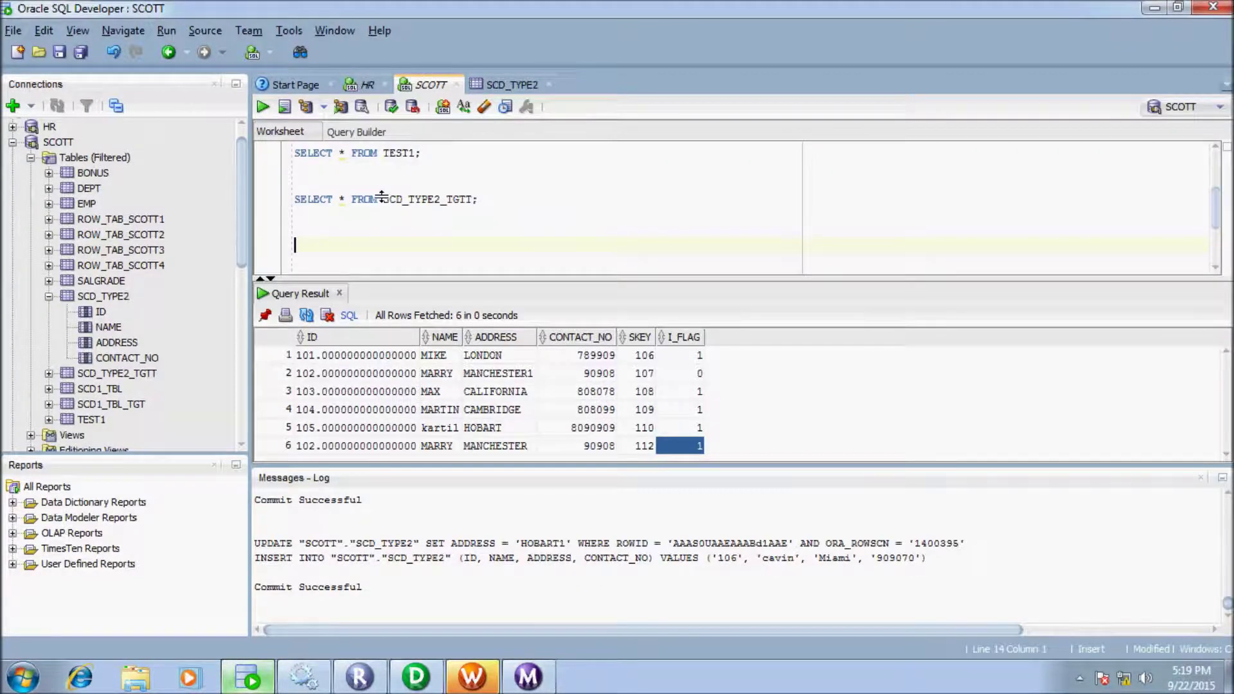
{"action": "left_click_drag", "start_coordinate": [479, 199], "coordinate": [294, 181]}
{"action": "left_click", "coordinate": [263, 106]}
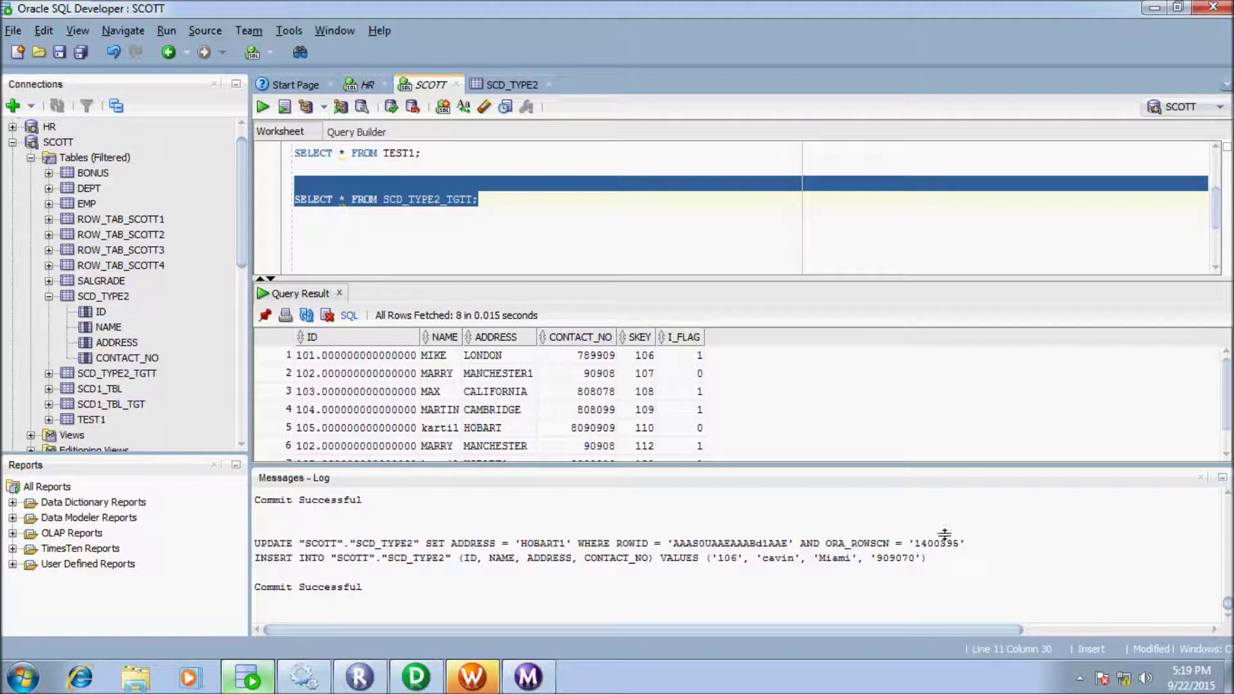
{"action": "left_click", "coordinate": [1200, 478]}
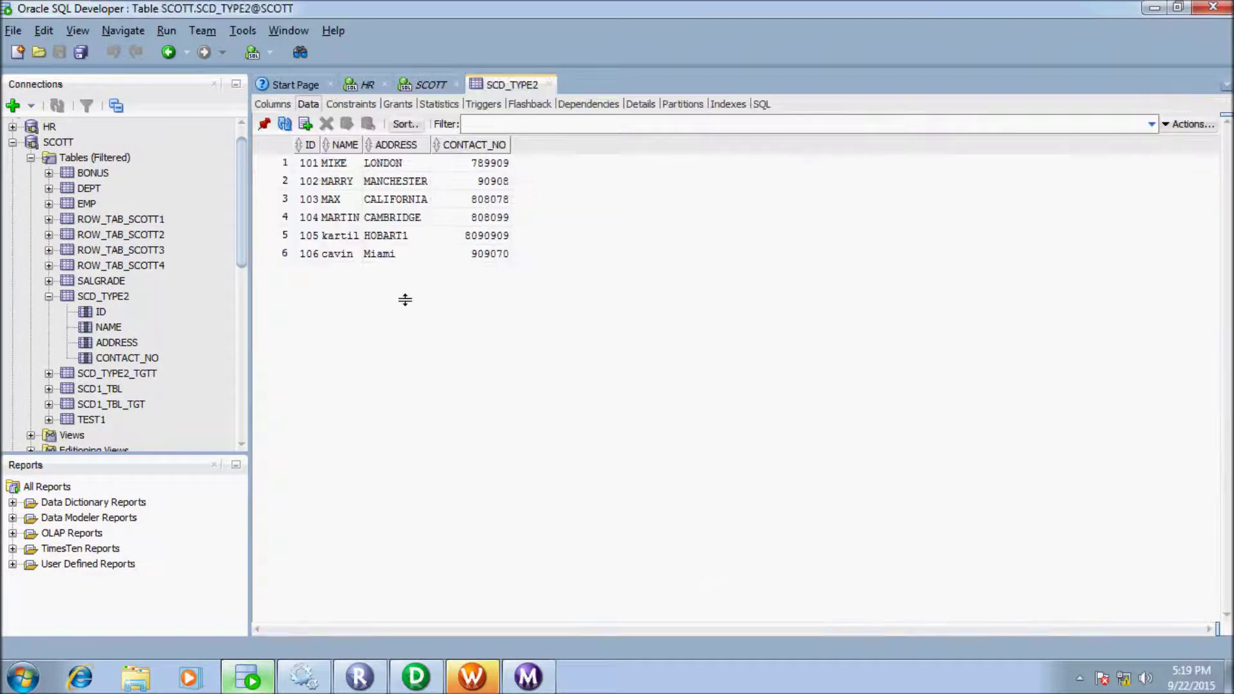
Review the ID, NAME, ADDRESS and CONTACT_NO values of the sixth row in the SCD_TYPE2 source table
{"action": "left_click", "coordinate": [304, 254]}
{"action": "left_click", "coordinate": [341, 253]}
{"action": "left_click", "coordinate": [384, 252]}
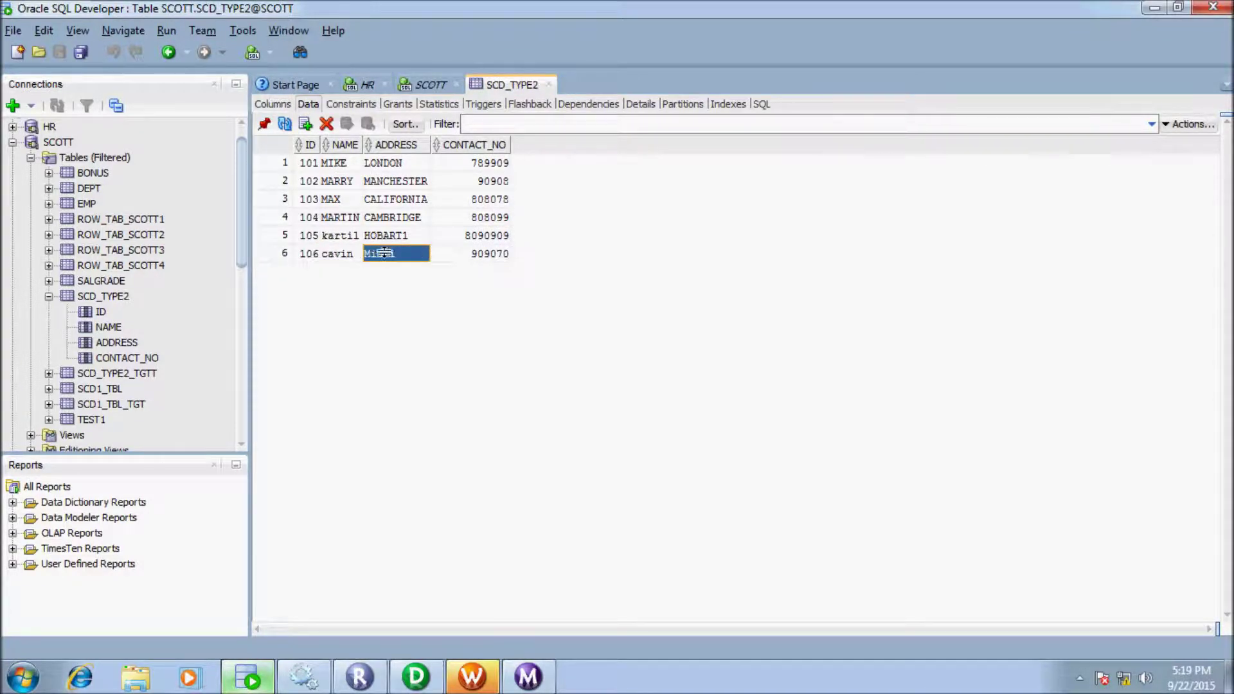
{"action": "left_click", "coordinate": [490, 252]}
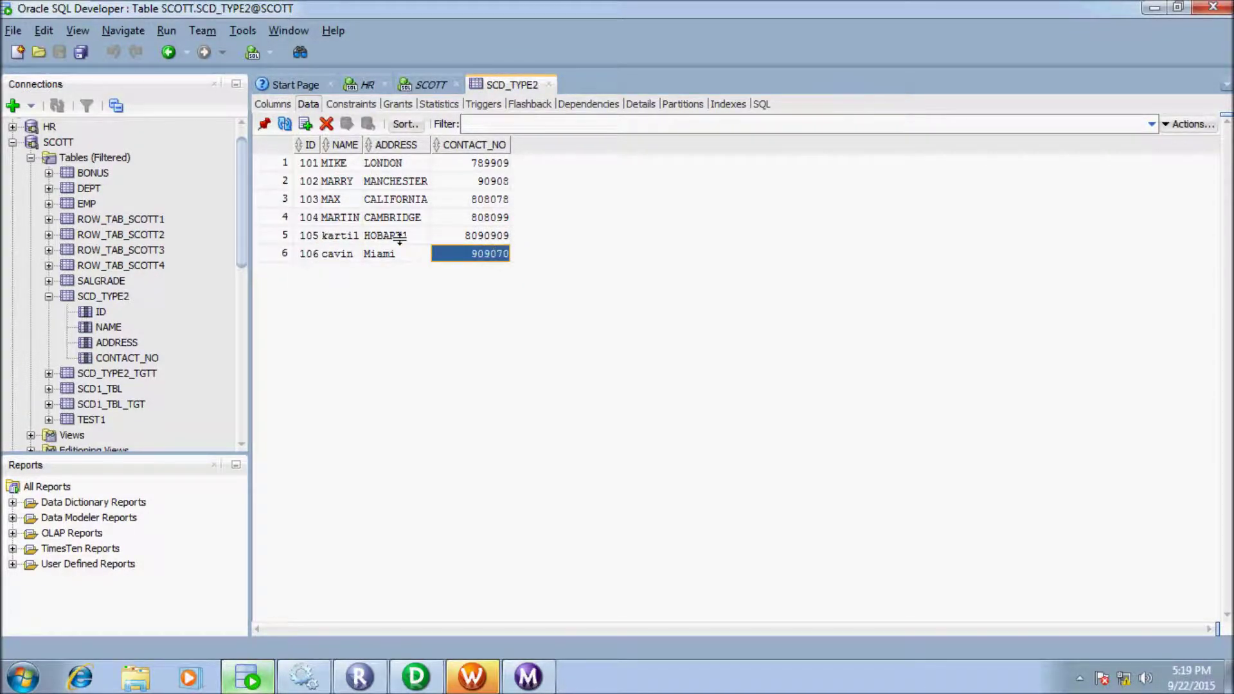
Compare the old HOBART and new HOBART1 rows in the SCD_TYPE2_TGTT results, including I_FLAG, with the SCD_TYPE2 source data
{"action": "left_click", "coordinate": [411, 88]}
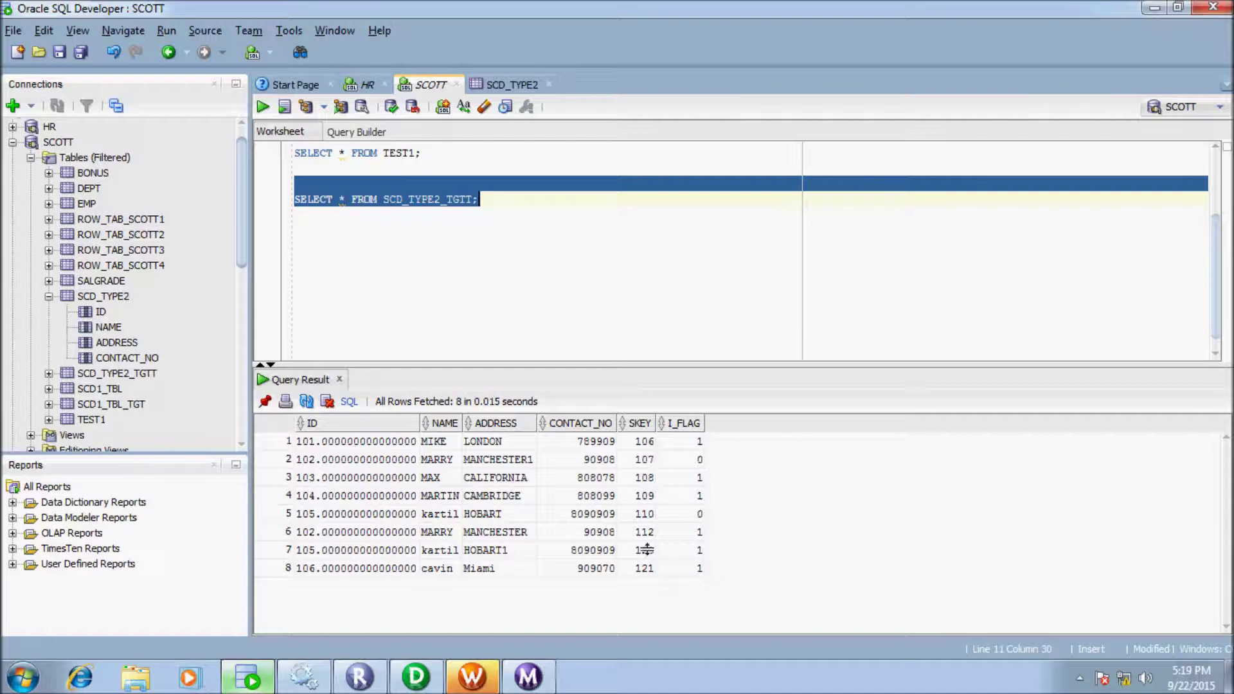
{"action": "left_click", "coordinate": [368, 514]}
{"action": "left_click", "coordinate": [492, 514]}
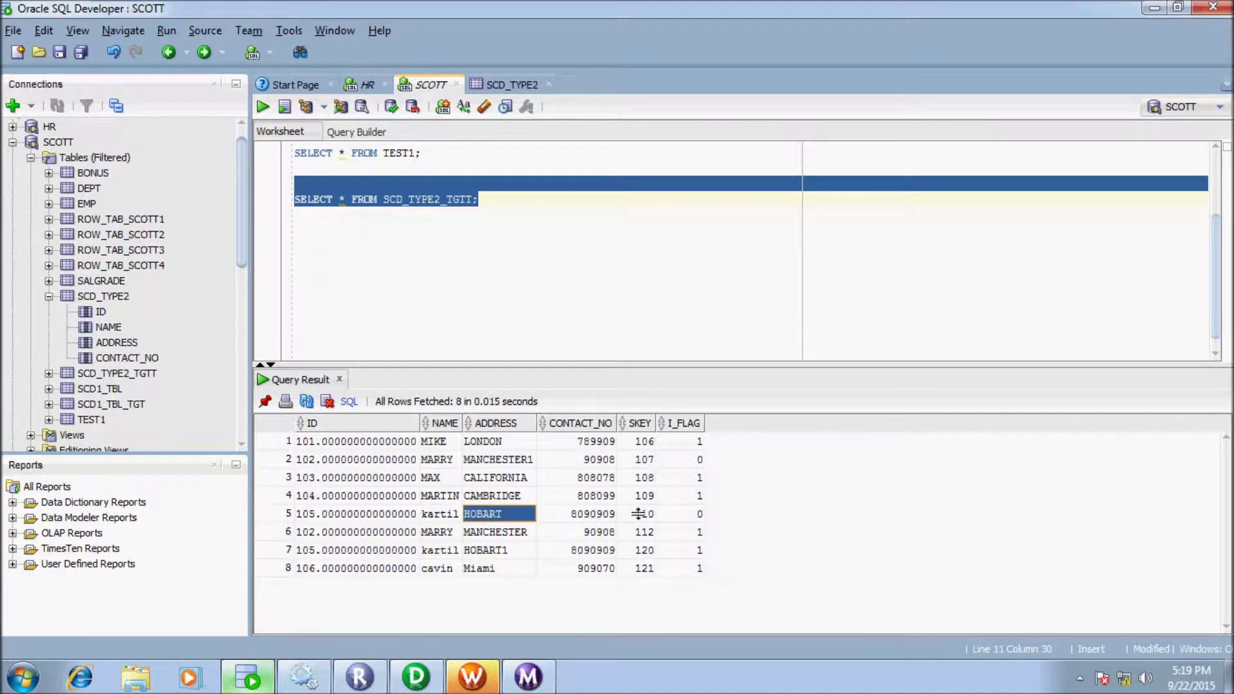
{"action": "left_click", "coordinate": [696, 513]}
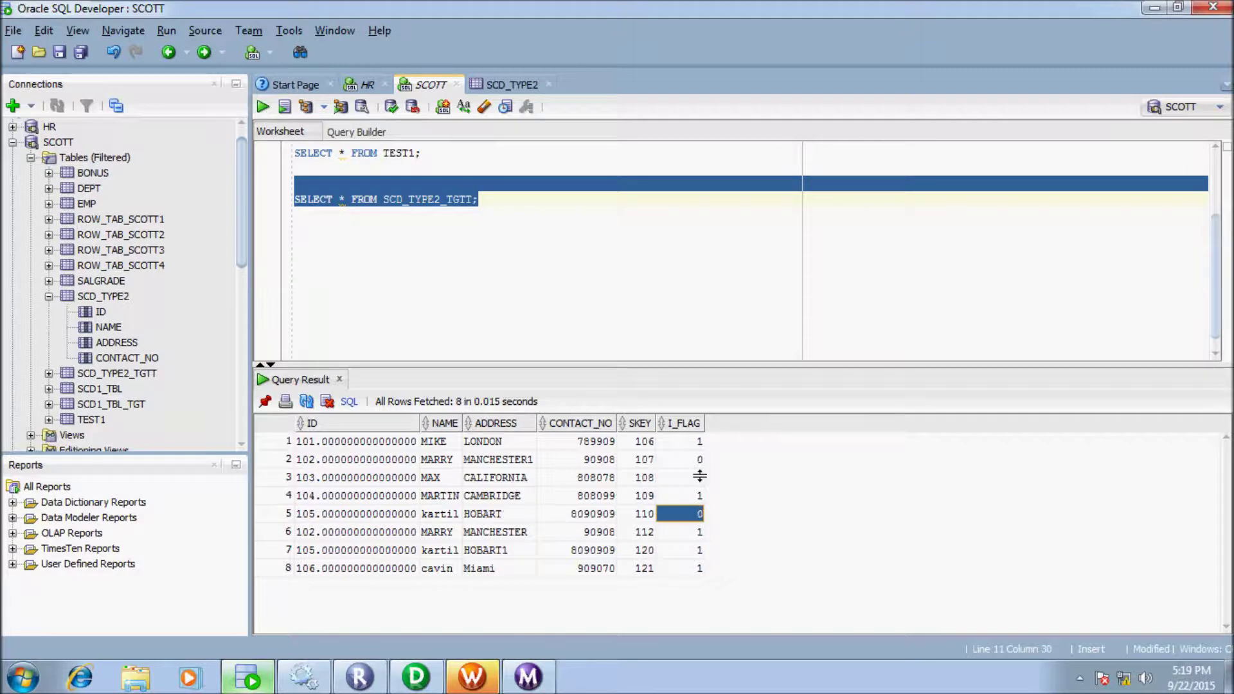
{"action": "left_click", "coordinate": [504, 551]}
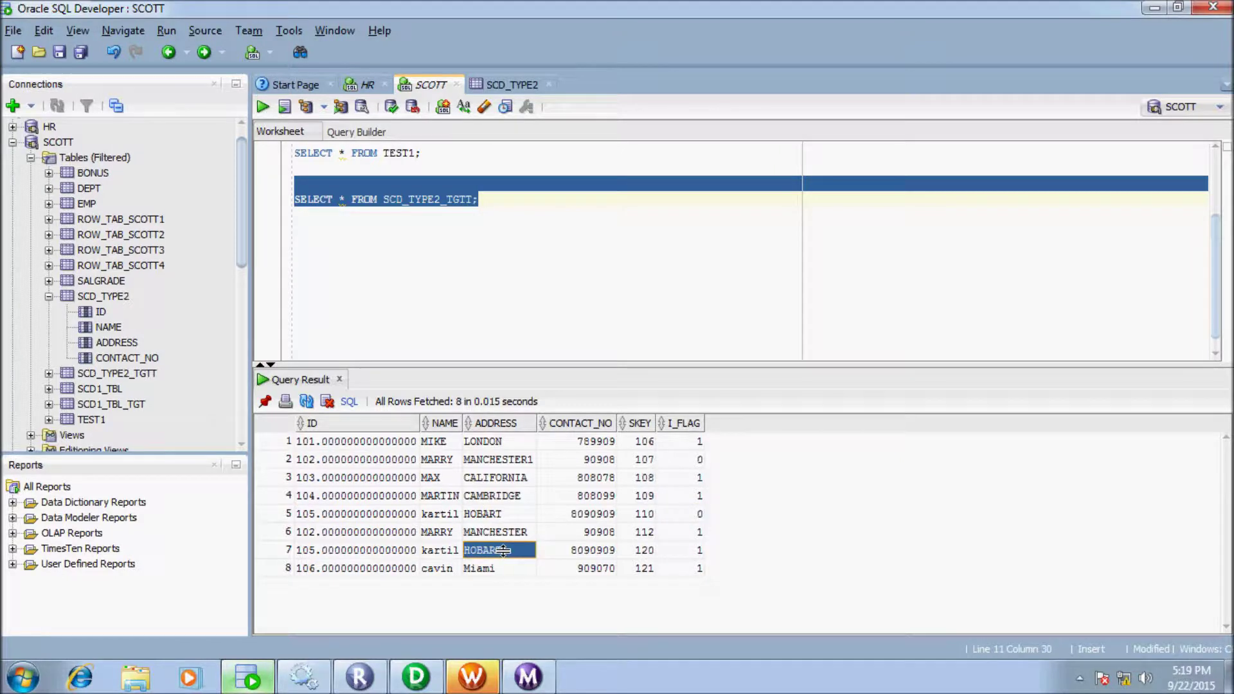
{"action": "left_click", "coordinate": [509, 84]}
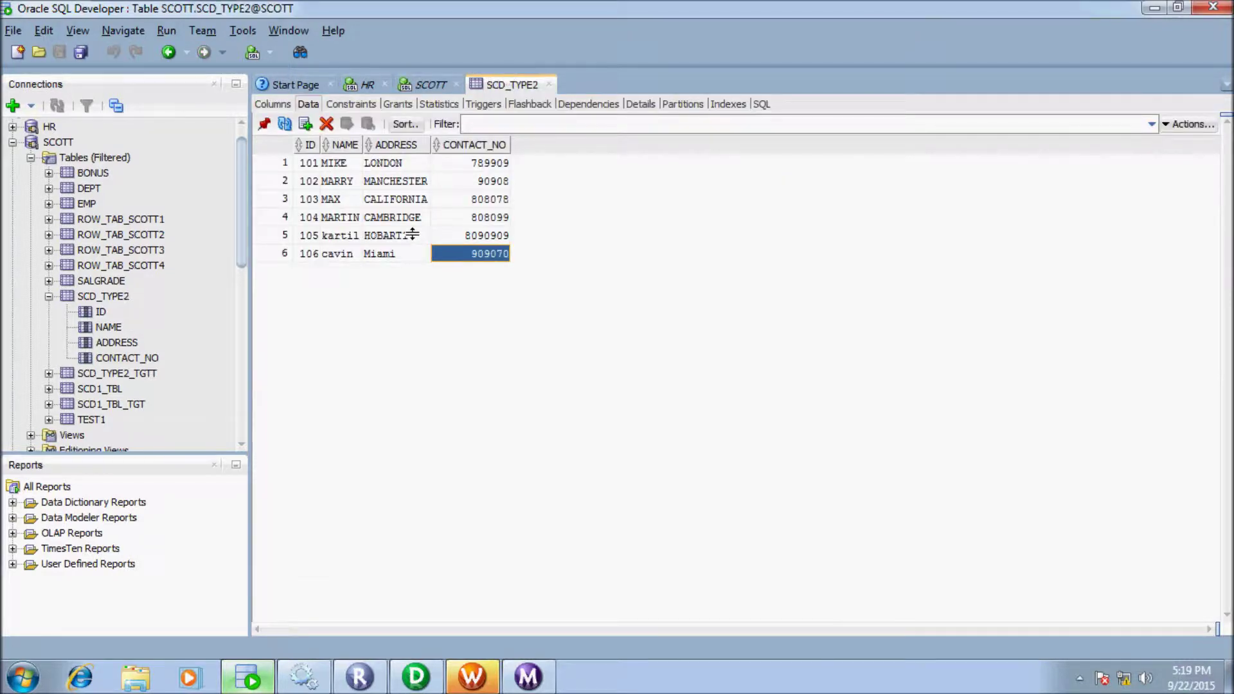
{"action": "left_click", "coordinate": [432, 85]}
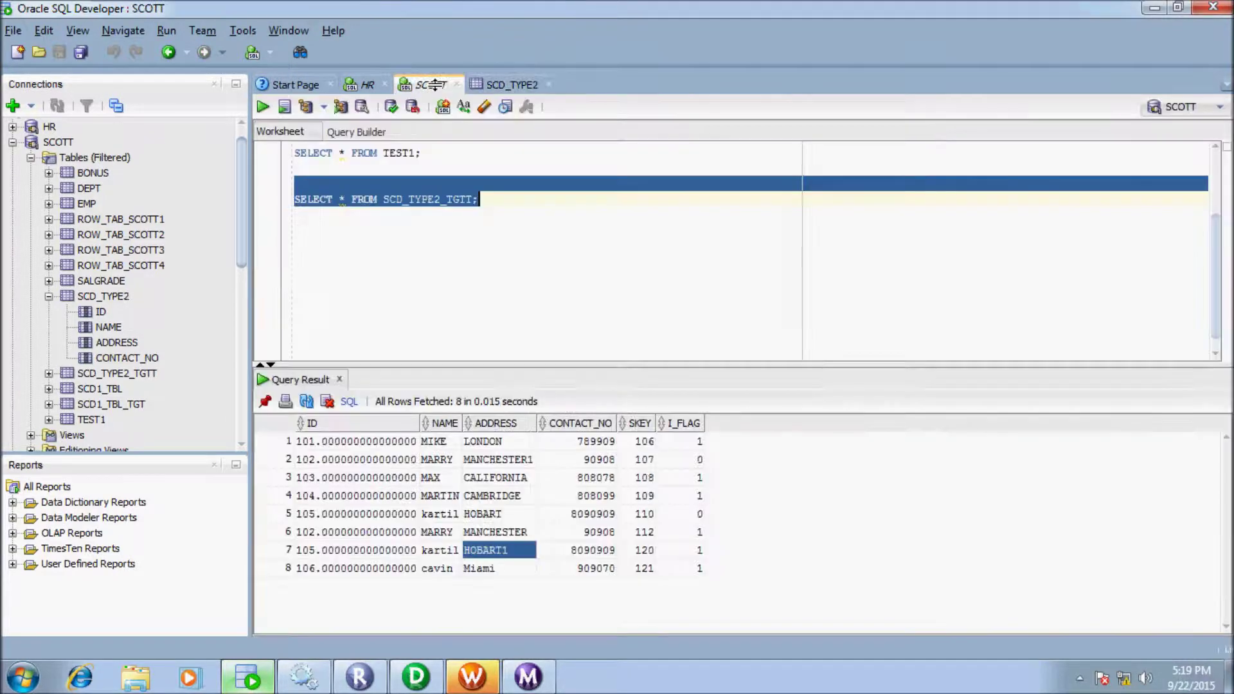